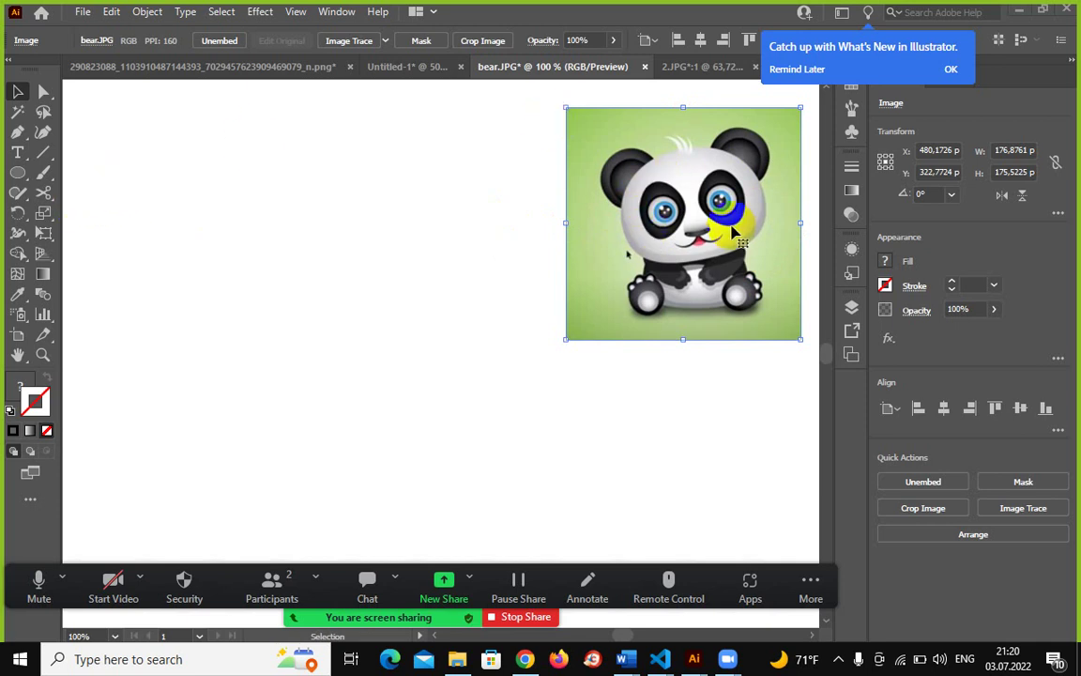
Draw an ellipse of about 132 × 122 pt left of the panda reference, then nudge it up and right.
click(17, 171)
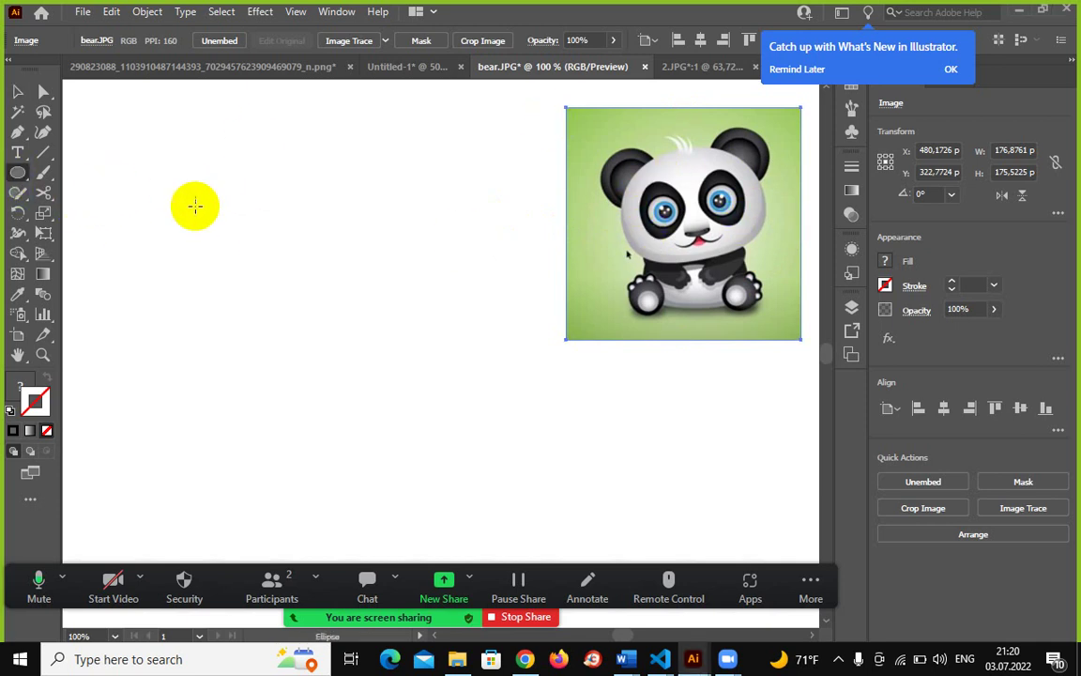
mouse_move(177, 211)
mouse_down()
mouse_move(348, 357)
mouse_move(353, 373)
mouse_up()
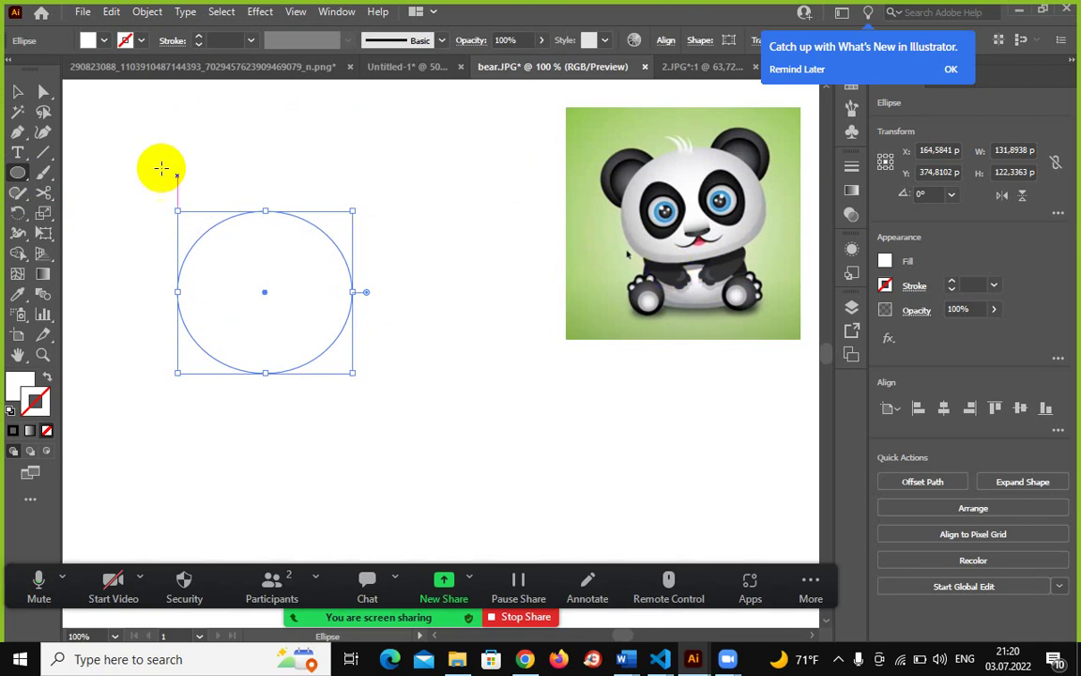
click(17, 91)
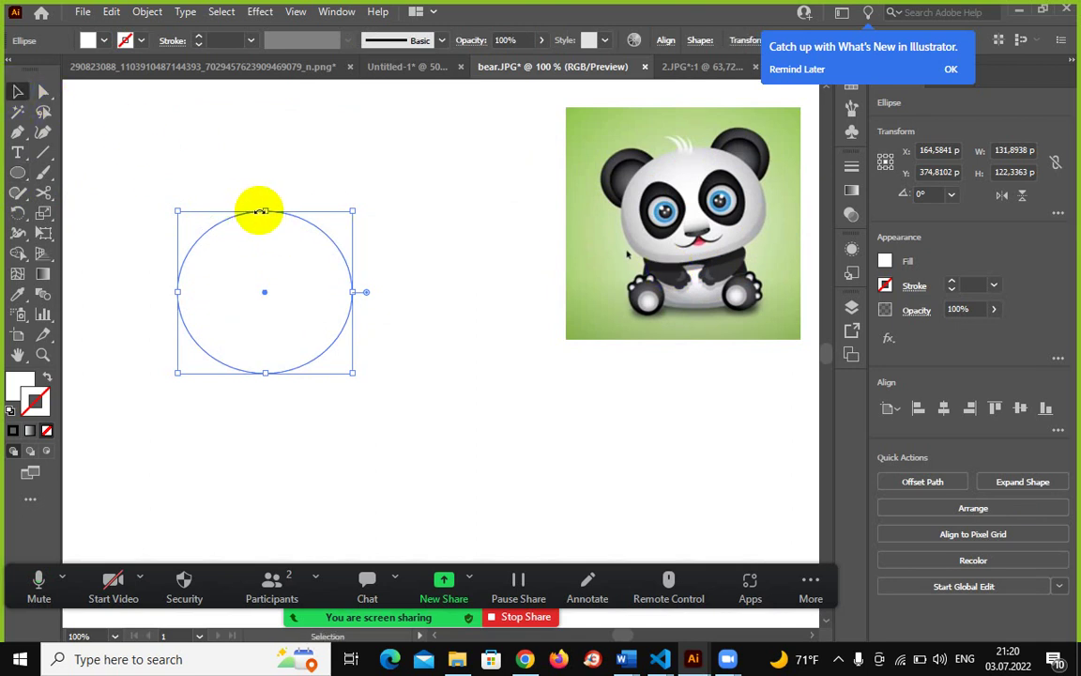
drag(253, 214, 267, 180)
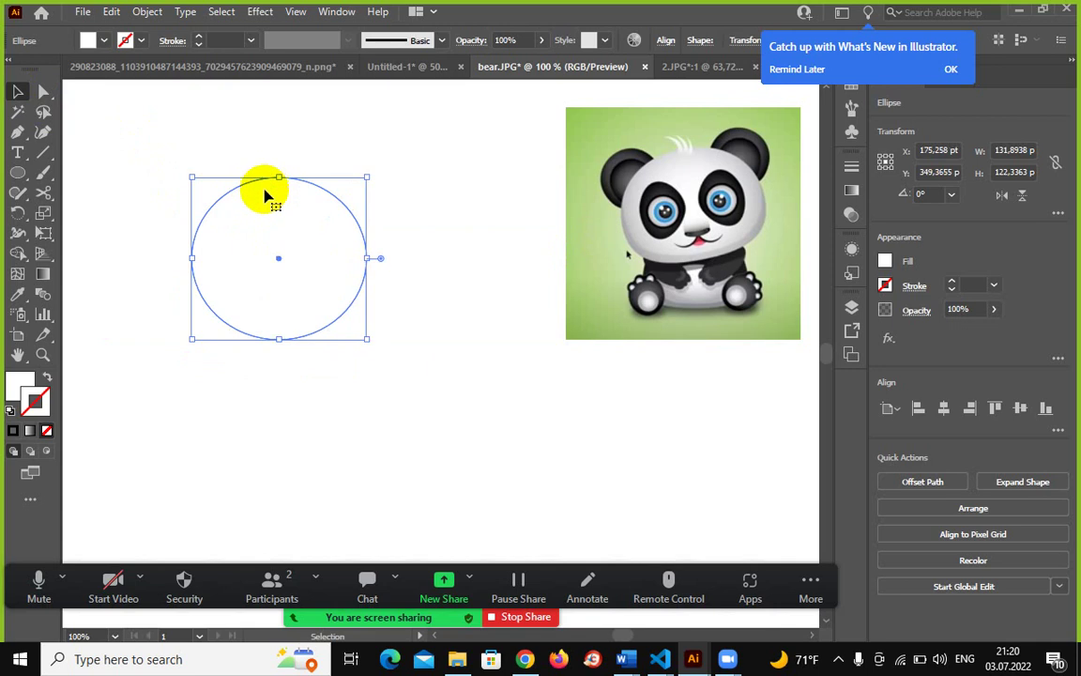
Set the selected ellipse's stroke weight to 2 pt.
click(251, 42)
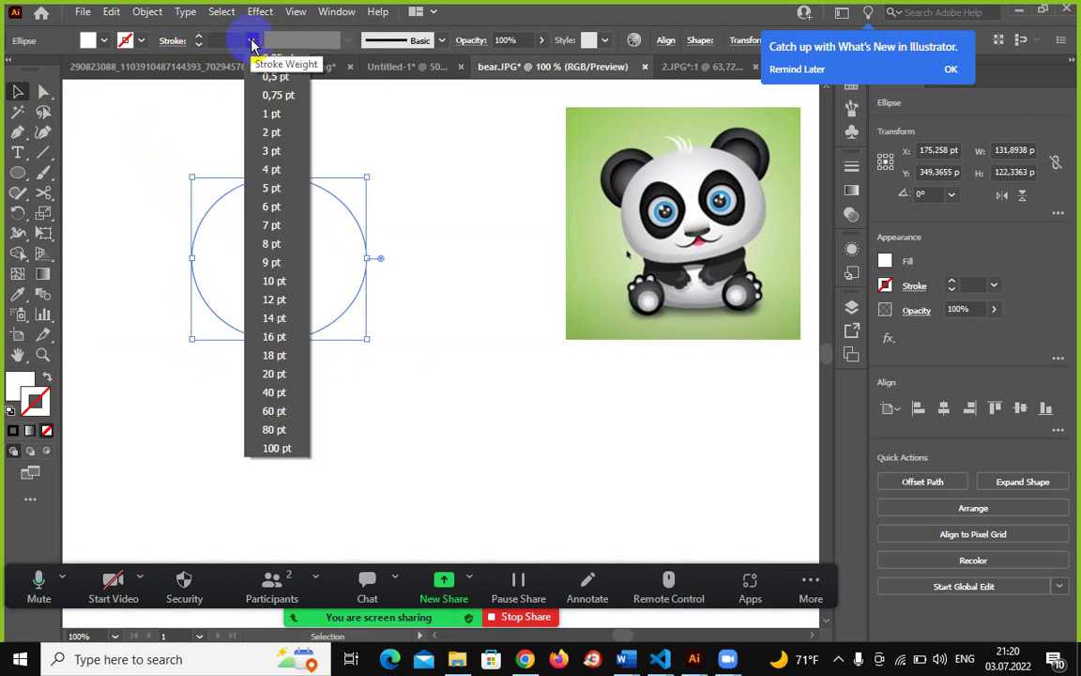
click(271, 133)
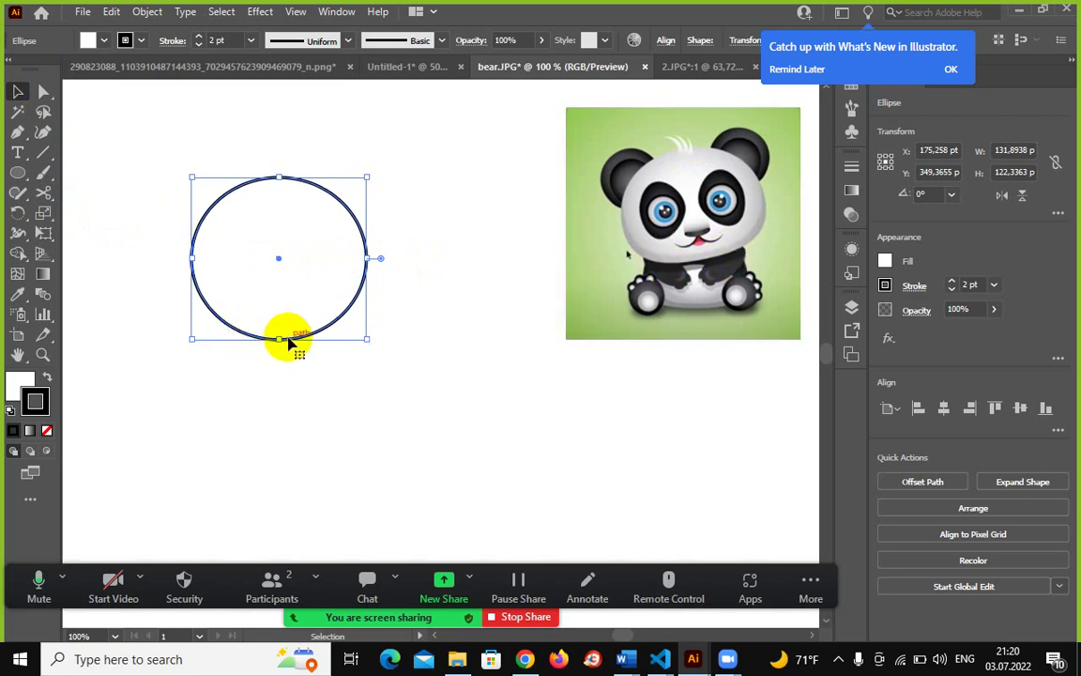
click(43, 94)
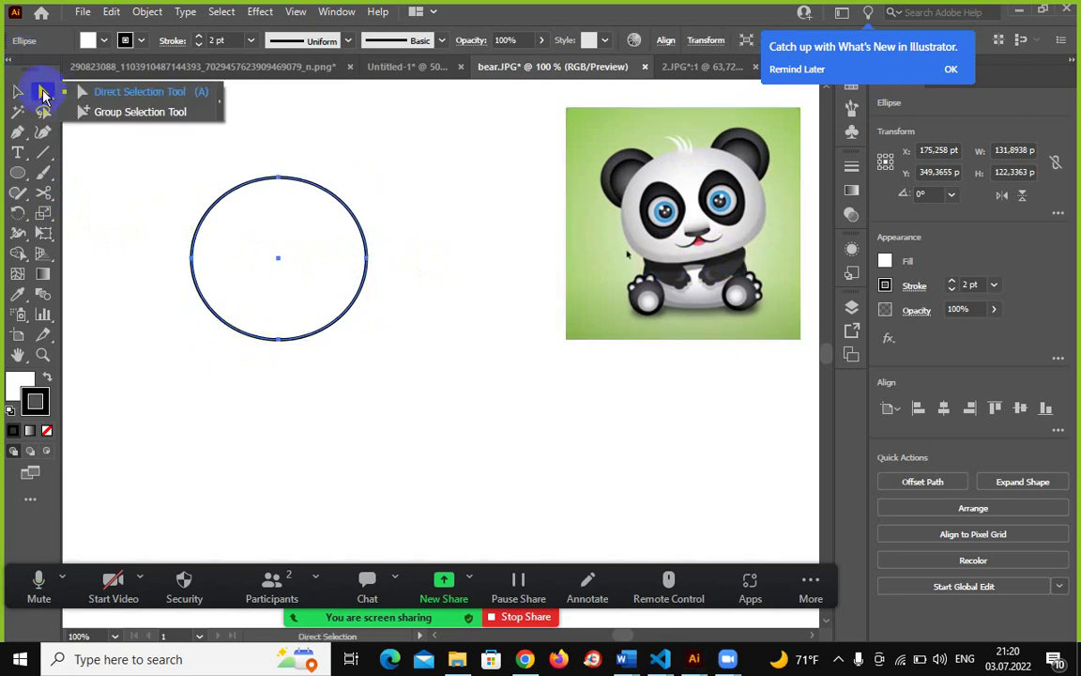
Try stretching the ellipse's right anchor and handle, undoing both failed reshapes.
drag(43, 94, 106, 97)
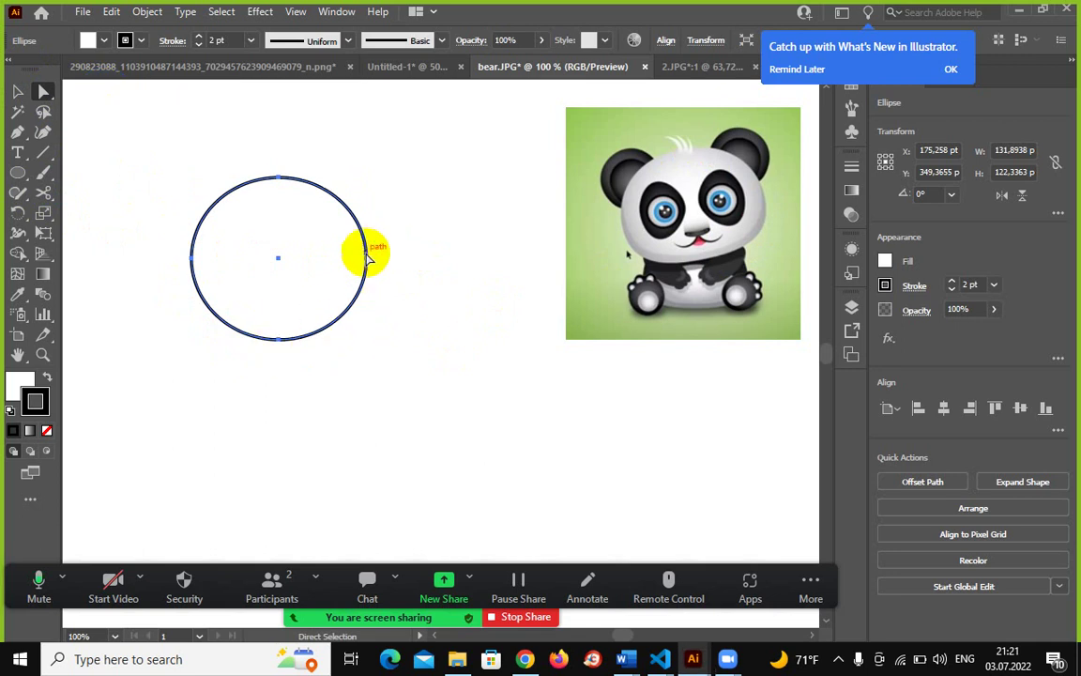
mouse_move(365, 254)
mouse_down()
mouse_move(317, 233)
mouse_move(434, 238)
mouse_up()
click(434, 238)
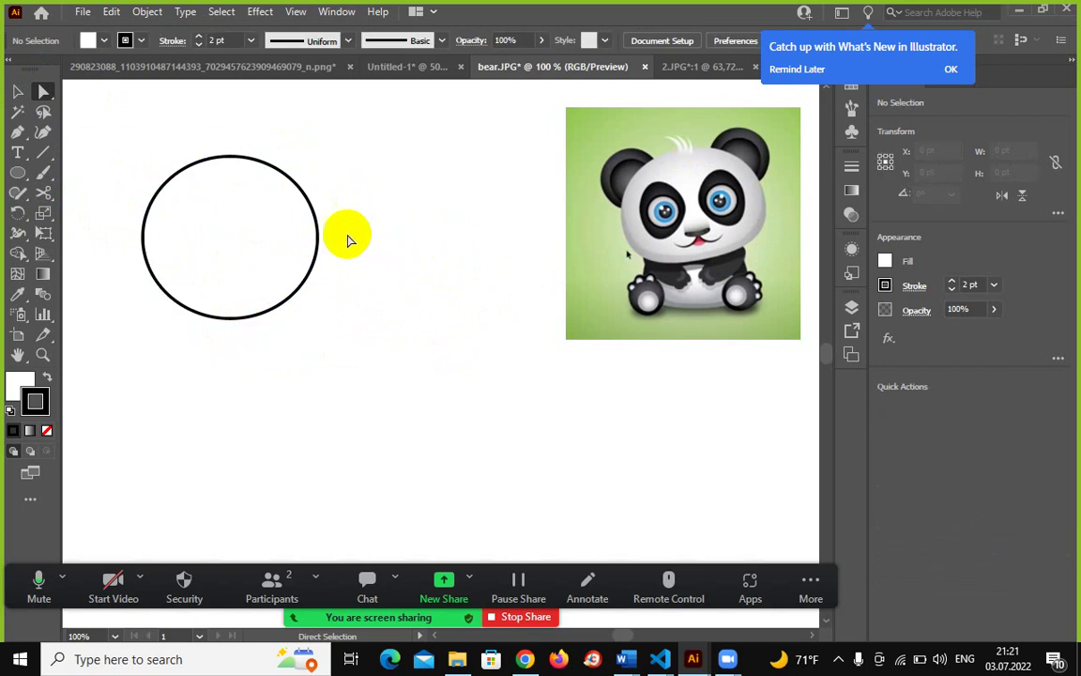
click(317, 238)
drag(317, 237, 435, 225)
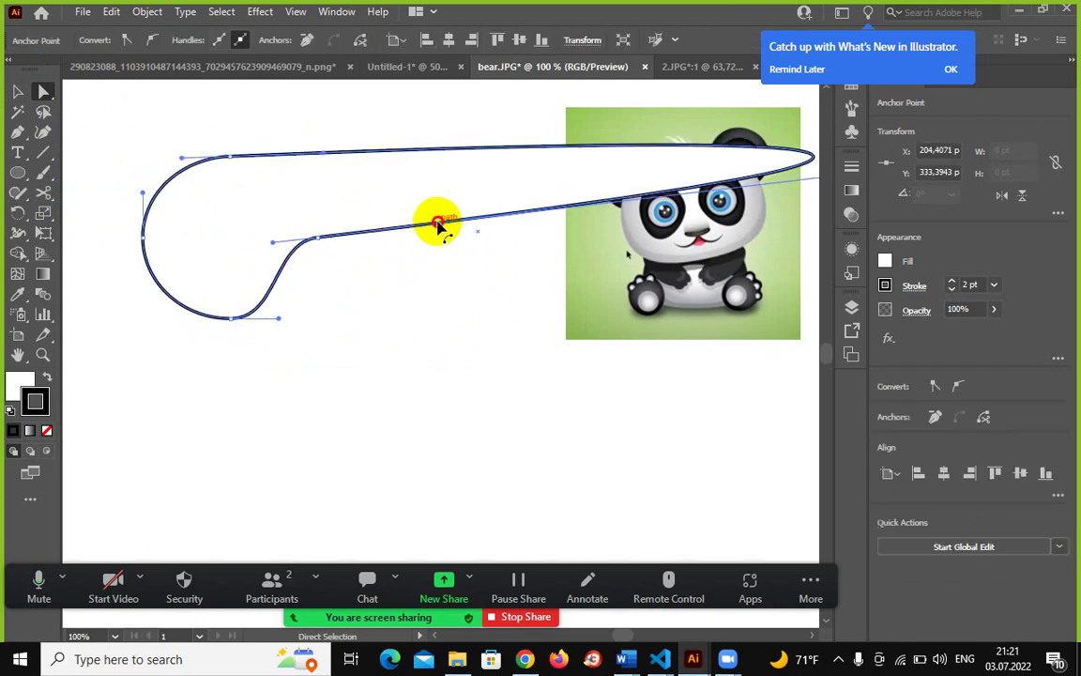
key(ctrl+z)
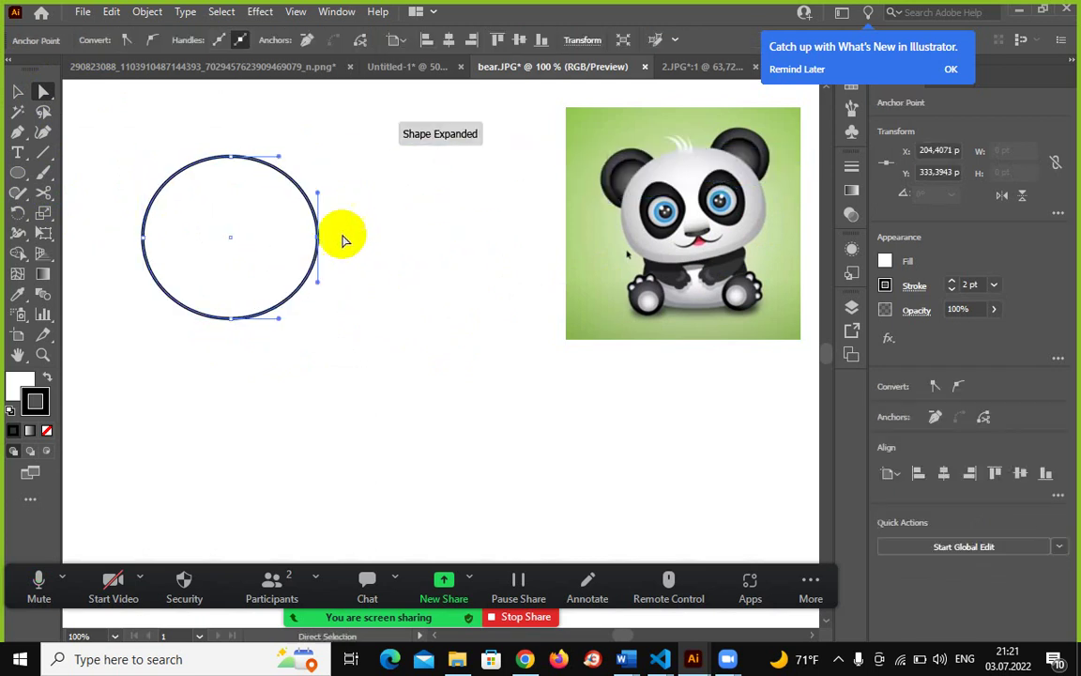
drag(315, 190, 250, 217)
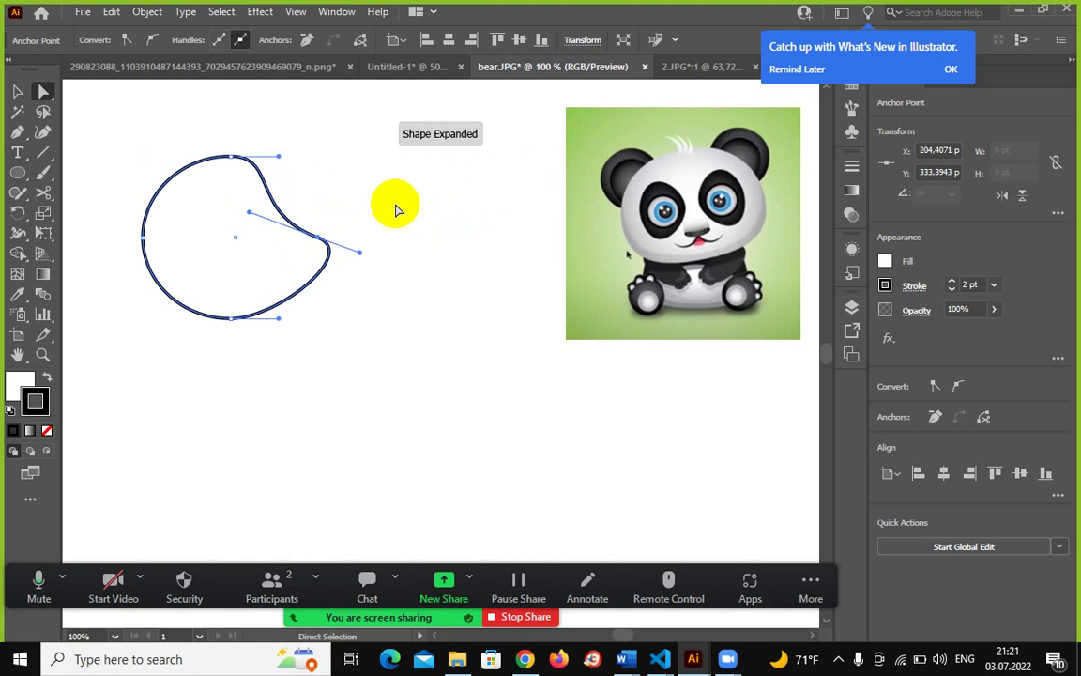
key(ctrl+z)
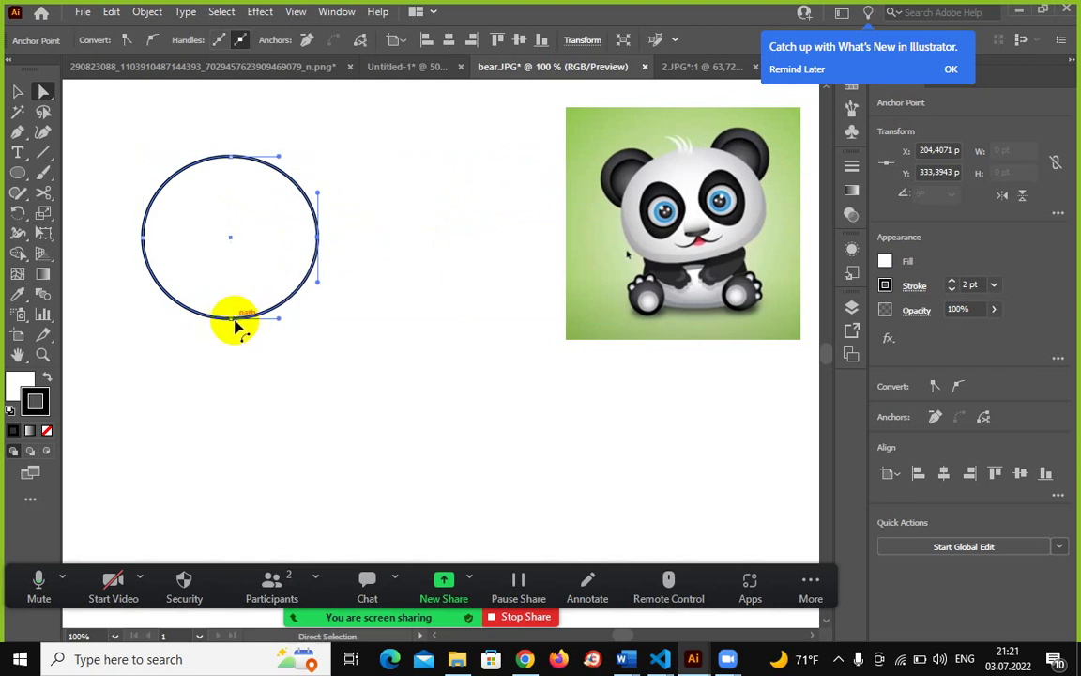
Flatten the ellipse's bottom into a head shape and shift it about 49 px right.
drag(232, 317, 234, 300)
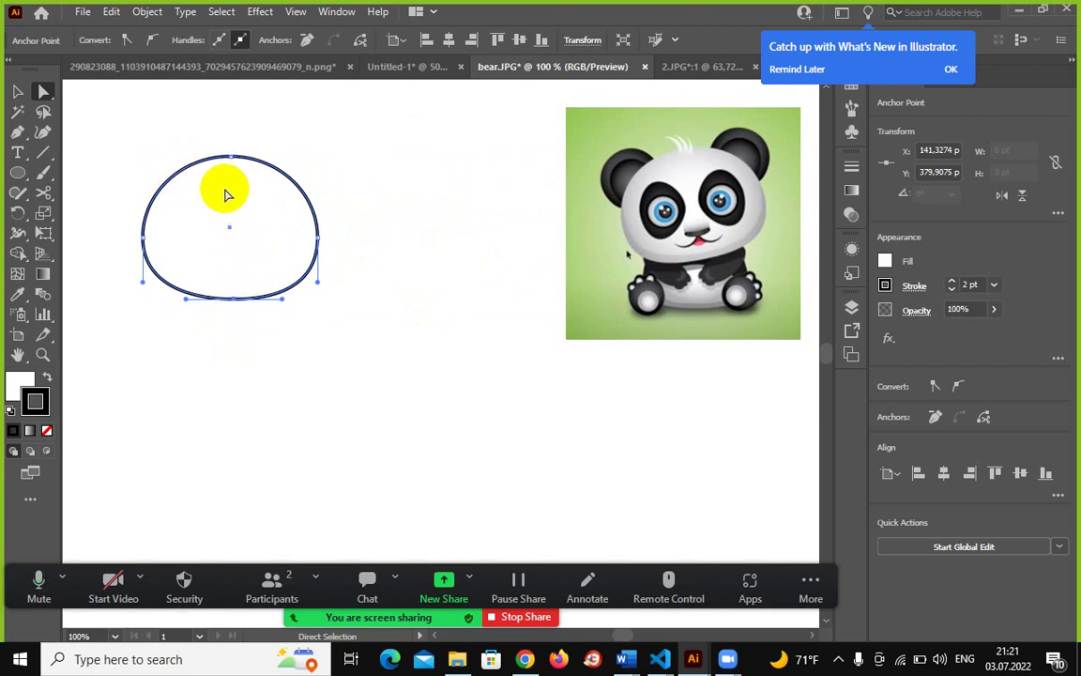
drag(198, 163, 279, 181)
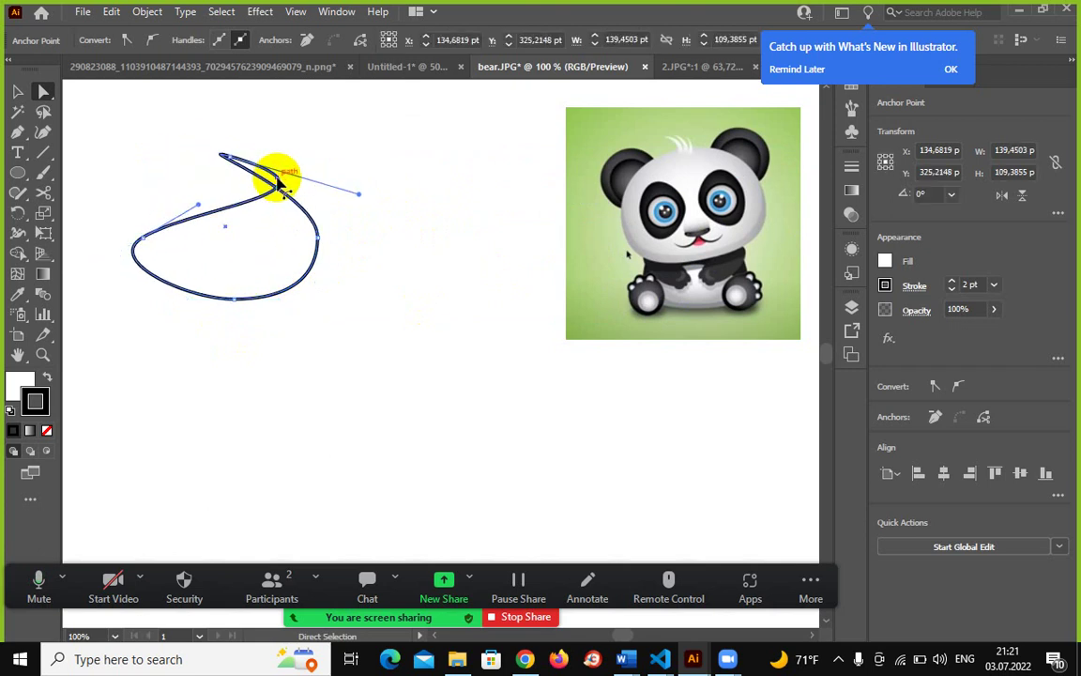
key(ctrl+z)
click(19, 90)
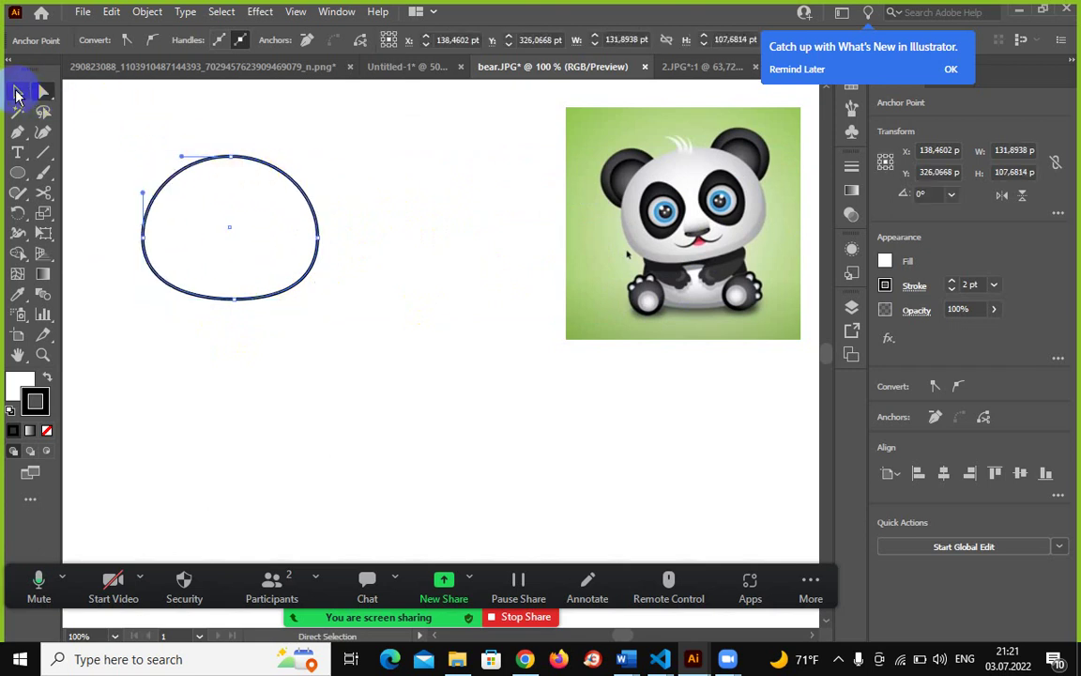
drag(198, 164, 272, 169)
click(44, 90)
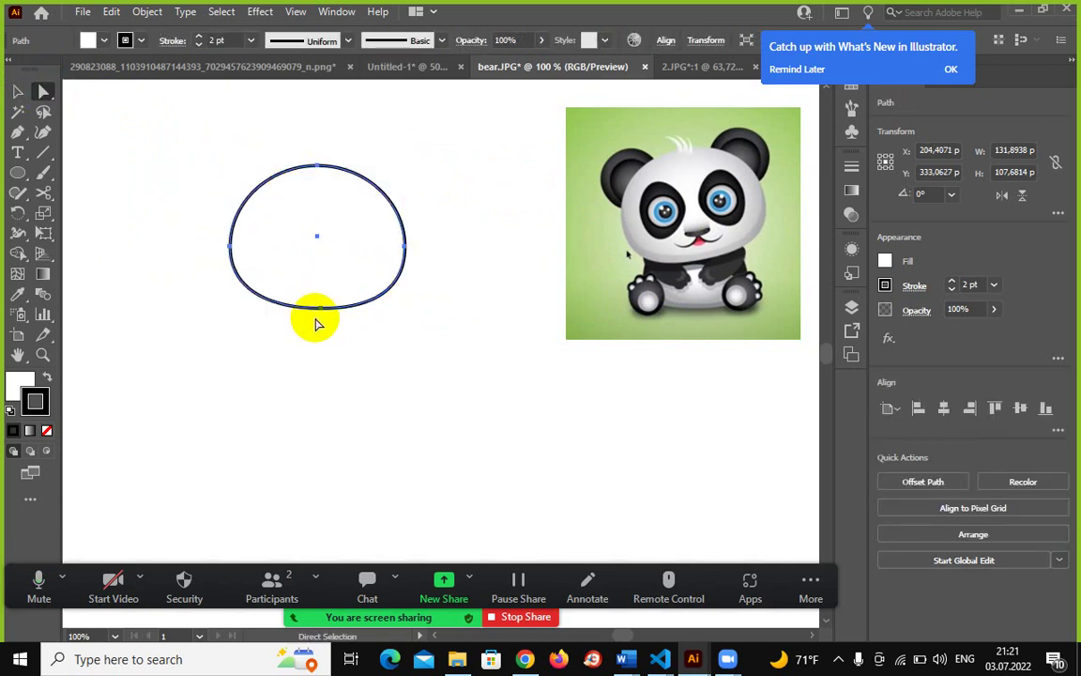
Broaden the bottom curve by dragging the bottom anchor's handles outward.
click(319, 310)
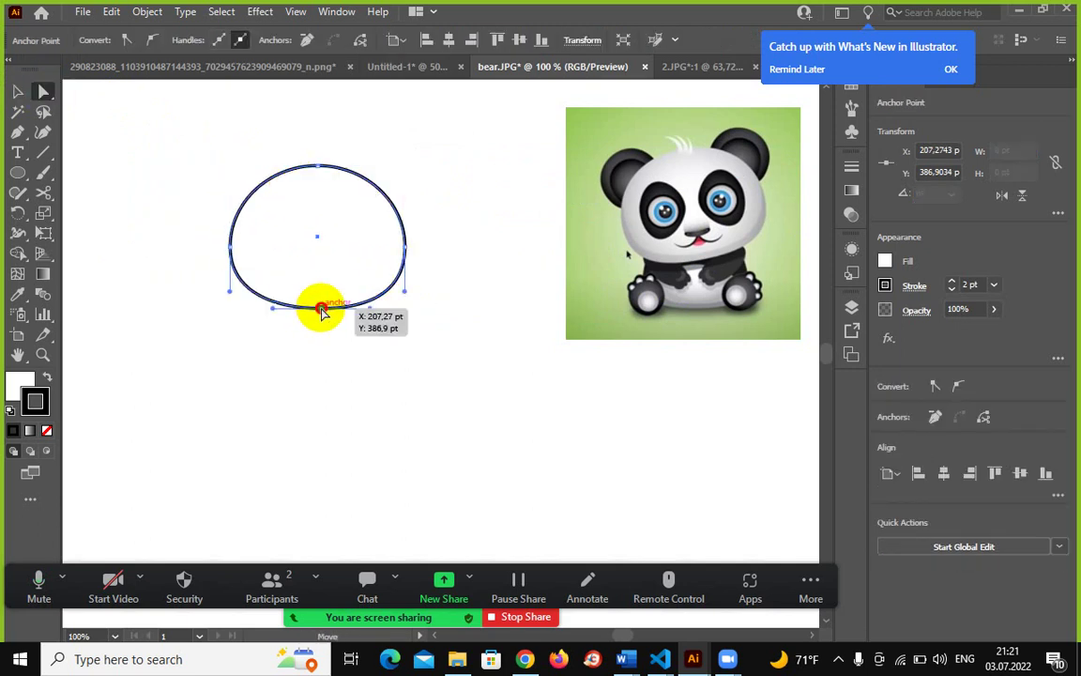
drag(319, 310, 384, 302)
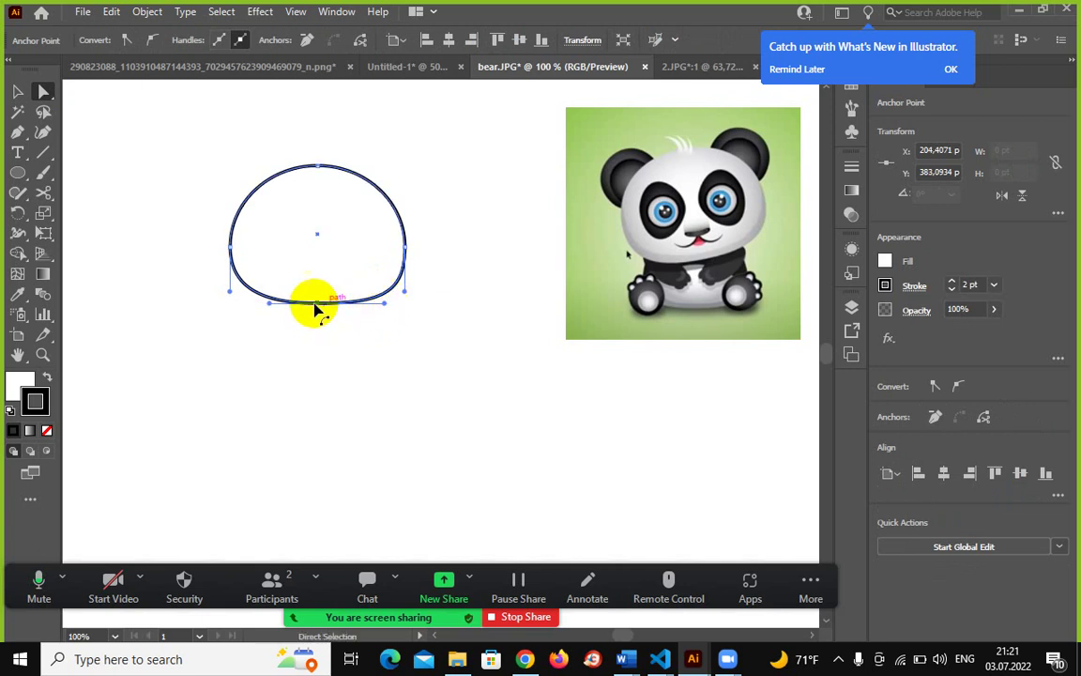
drag(269, 308, 244, 304)
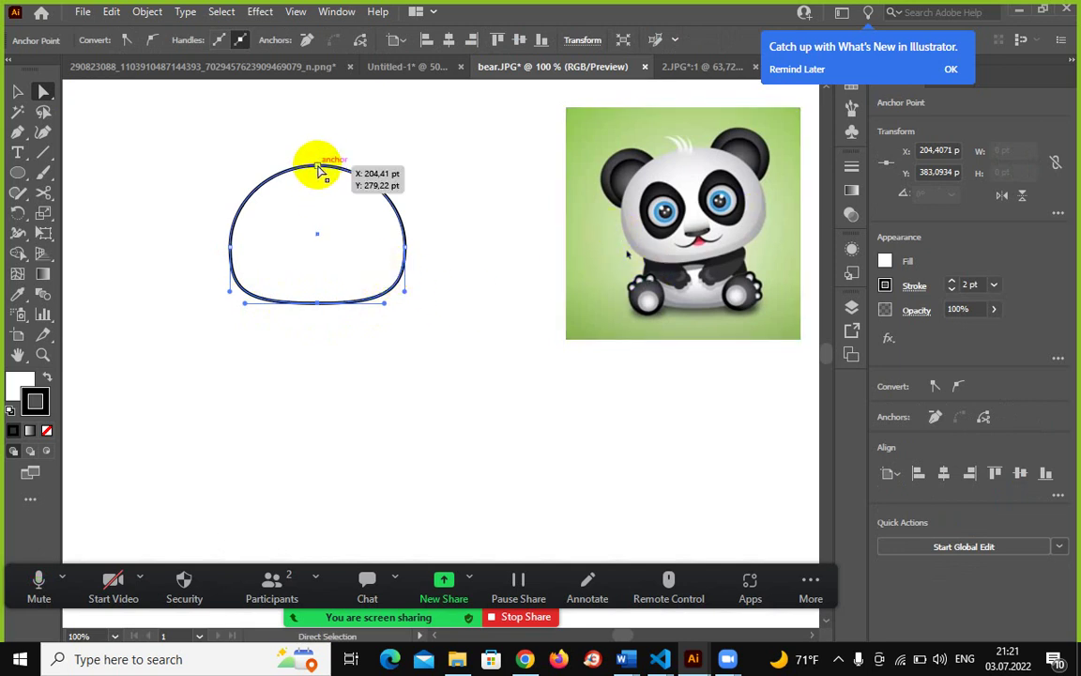
Widen the top curve, then fine-tune the bottom anchor and lower corners into a flat base.
click(321, 169)
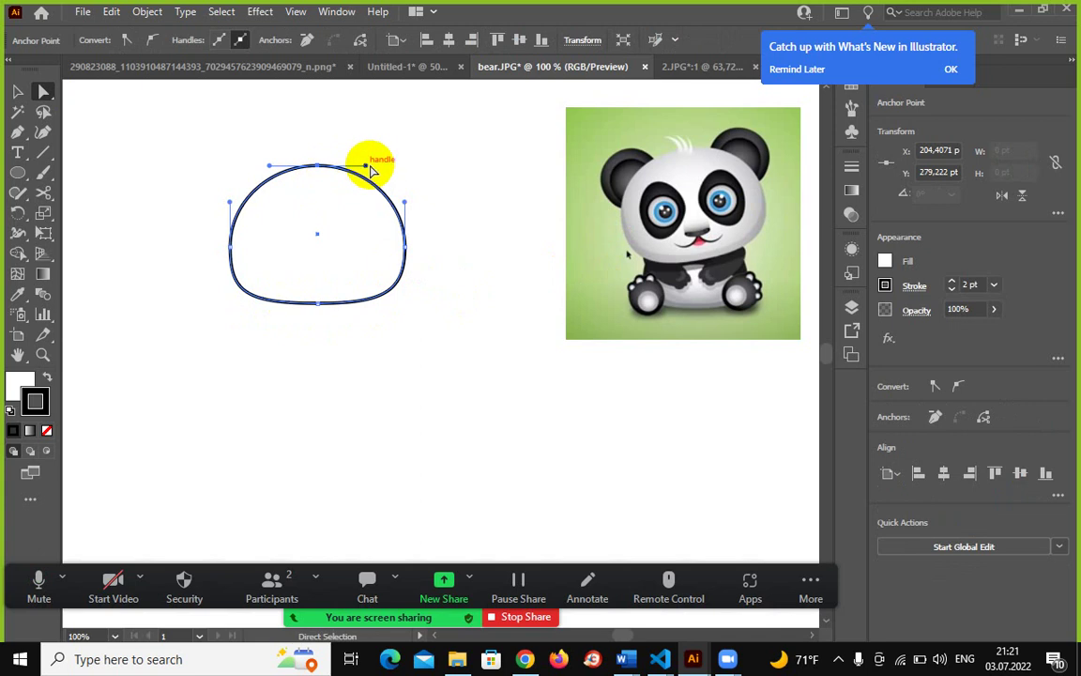
drag(366, 168, 380, 166)
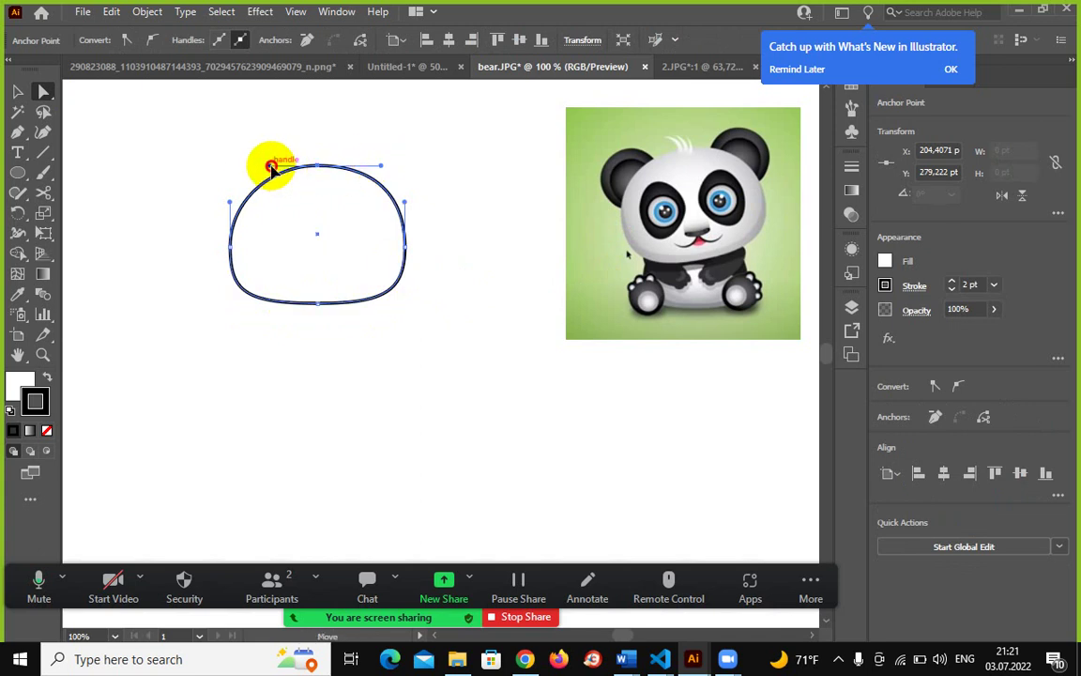
drag(271, 168, 254, 166)
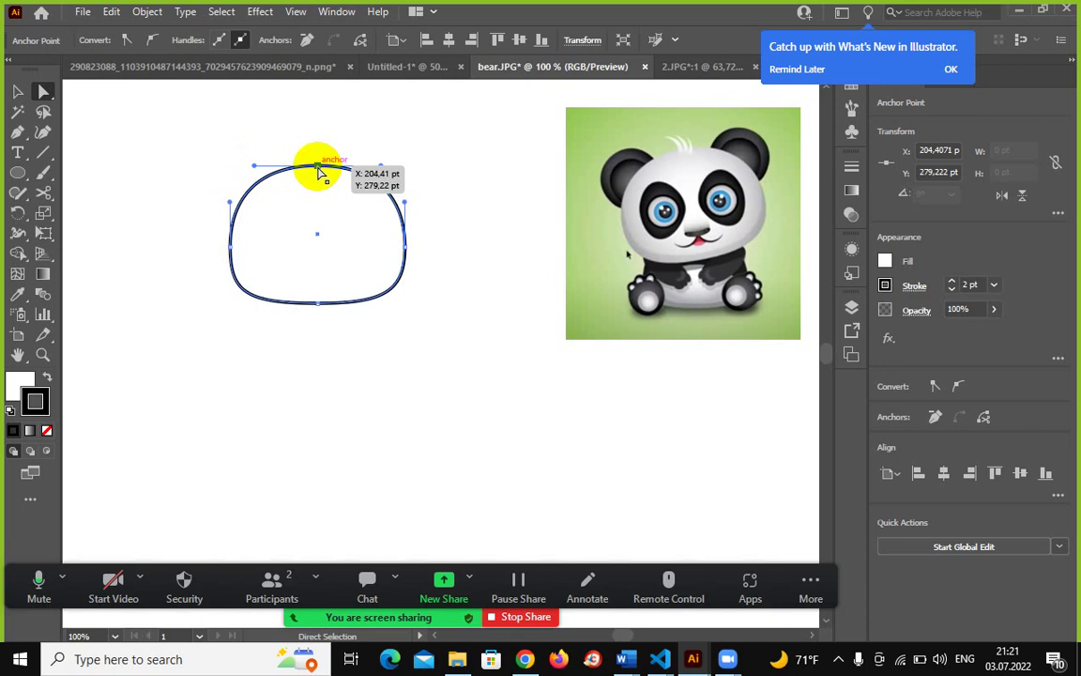
drag(318, 171, 318, 173)
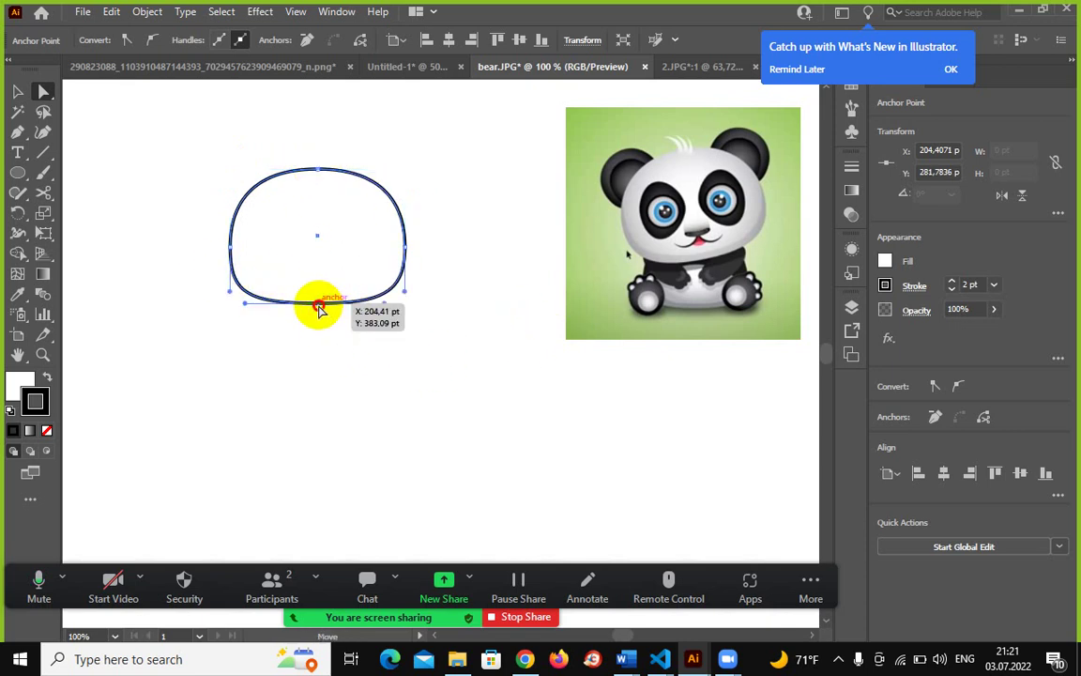
drag(319, 308, 319, 313)
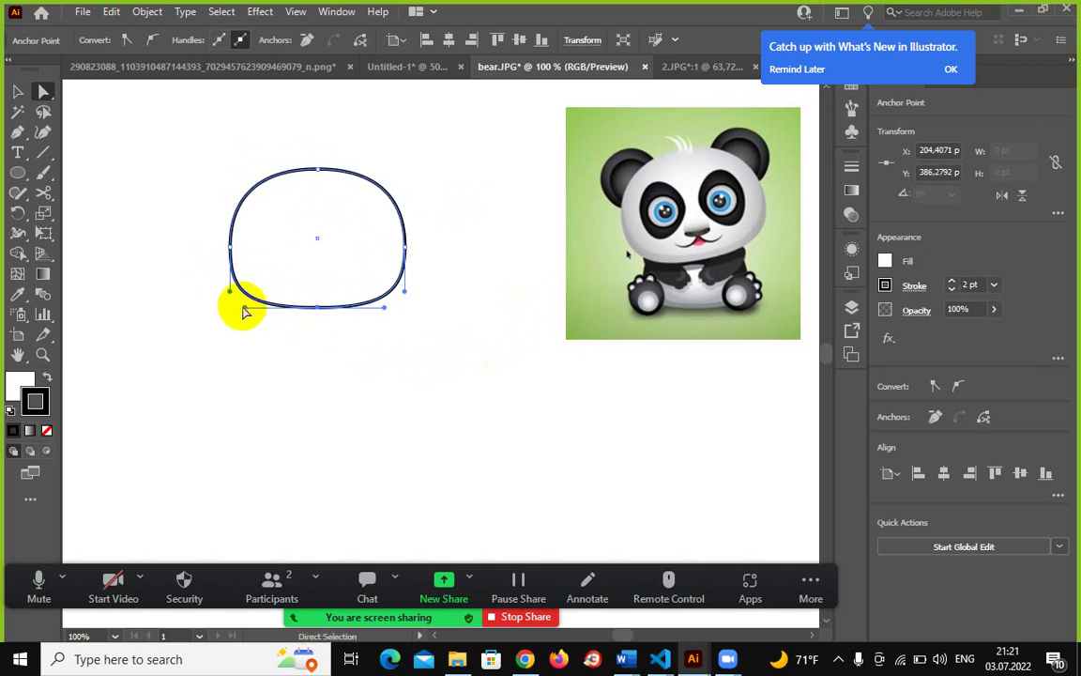
drag(246, 309, 251, 307)
drag(382, 313, 375, 307)
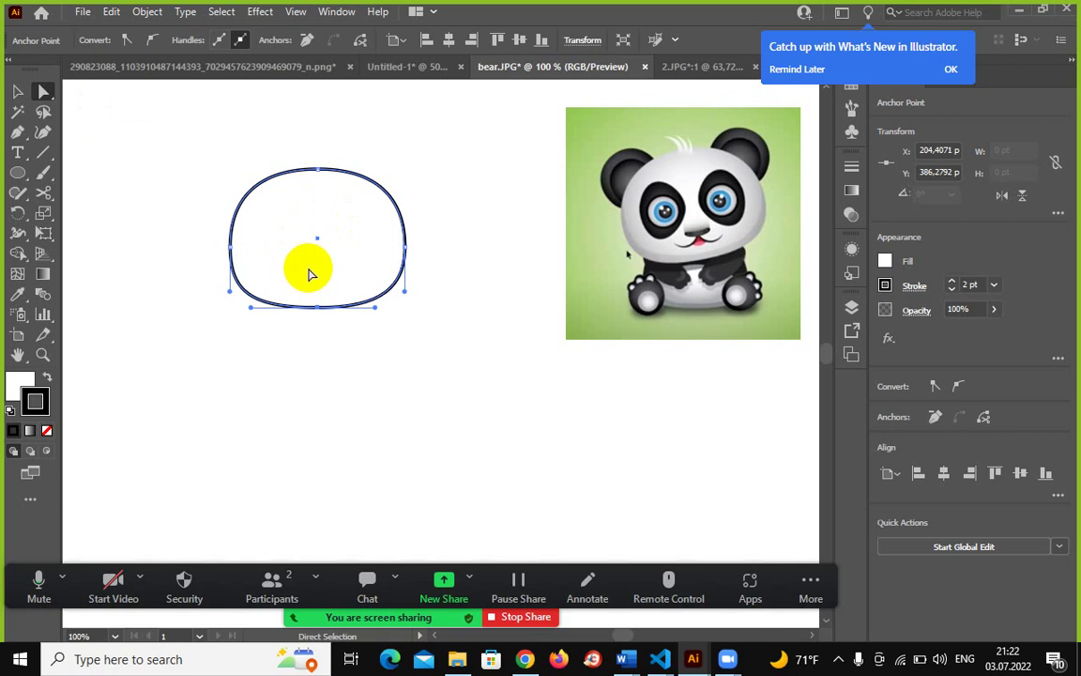
Fill the head with light grey sampled from the panda's face and show the Gradient panel.
click(16, 297)
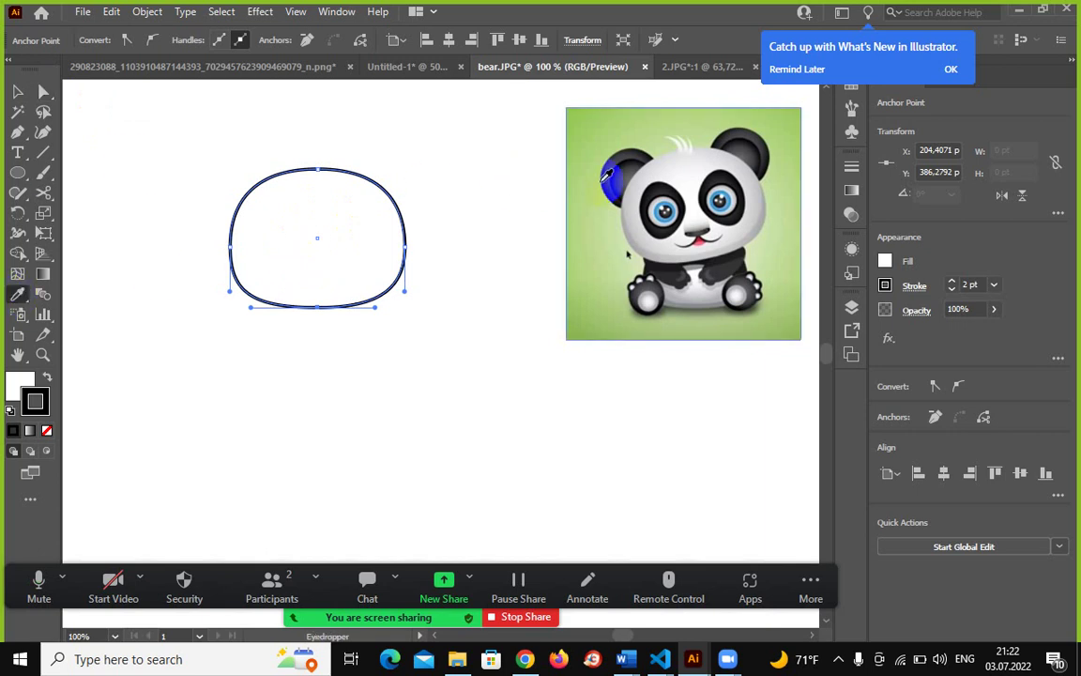
click(672, 155)
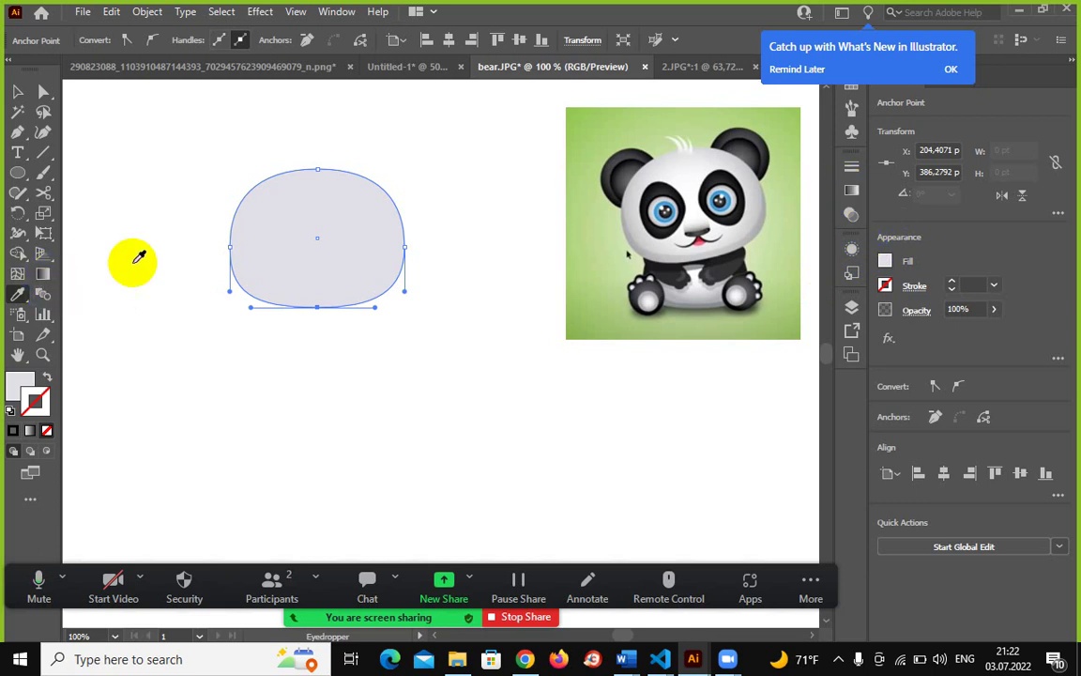
click(853, 190)
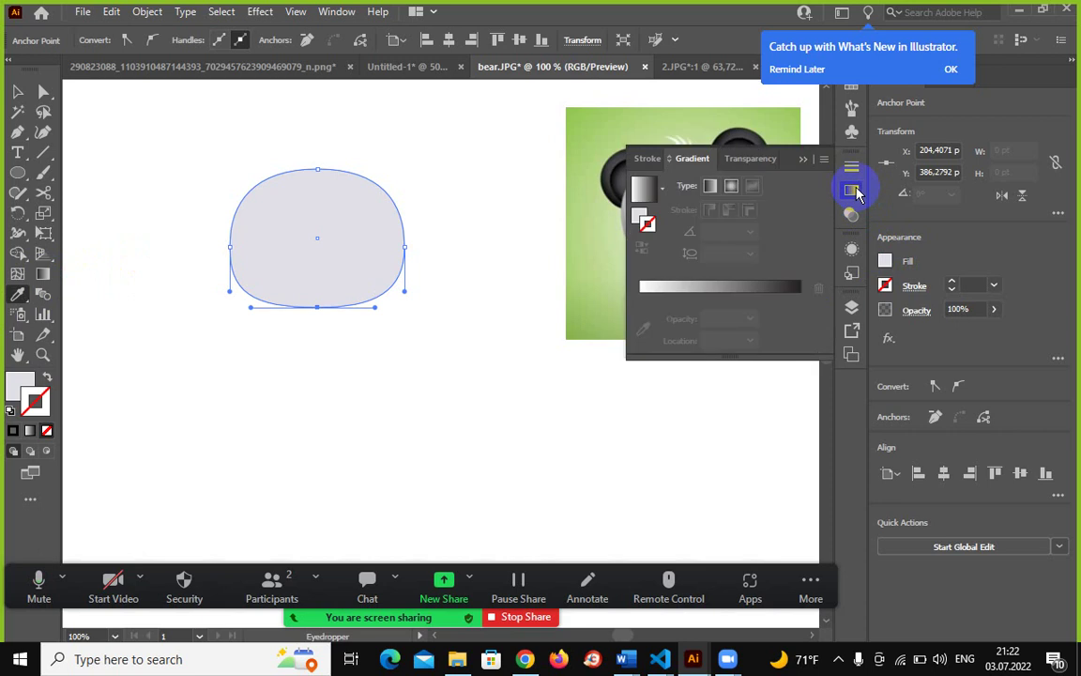
Try gradient options on the shape's outline and reselect the head as a whole object.
click(637, 194)
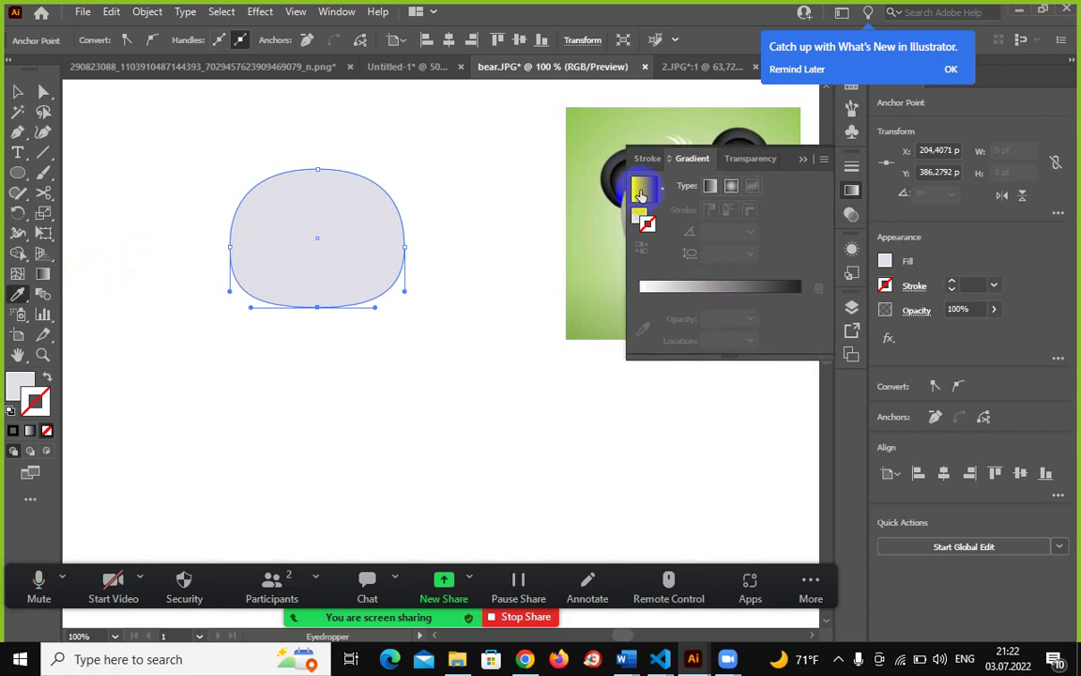
click(716, 292)
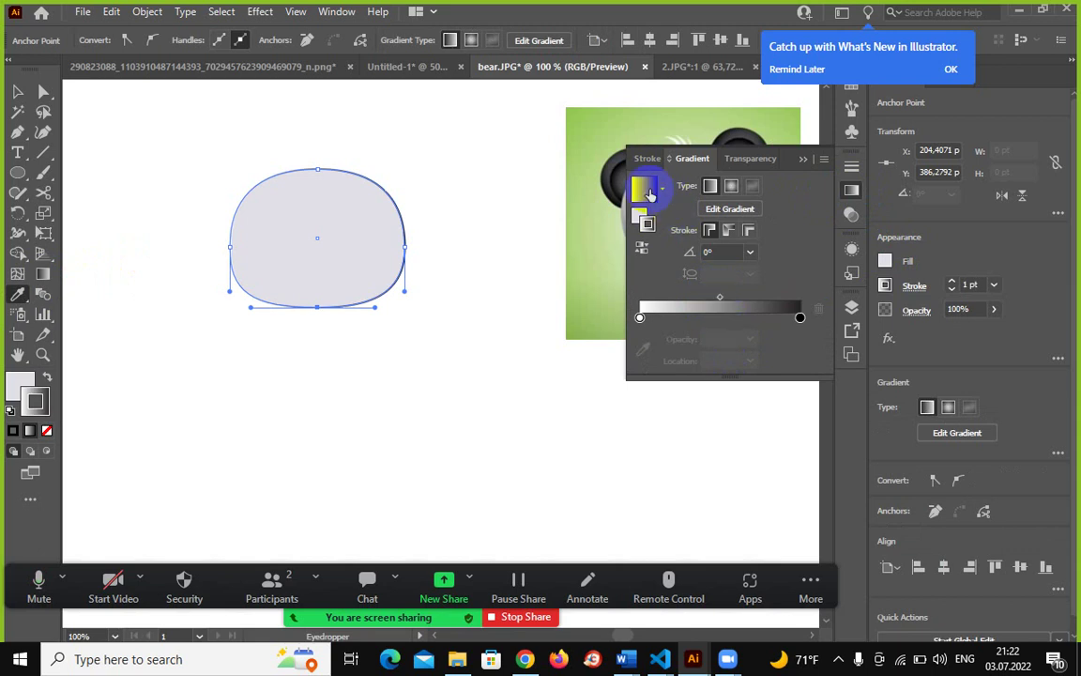
drag(650, 194, 709, 307)
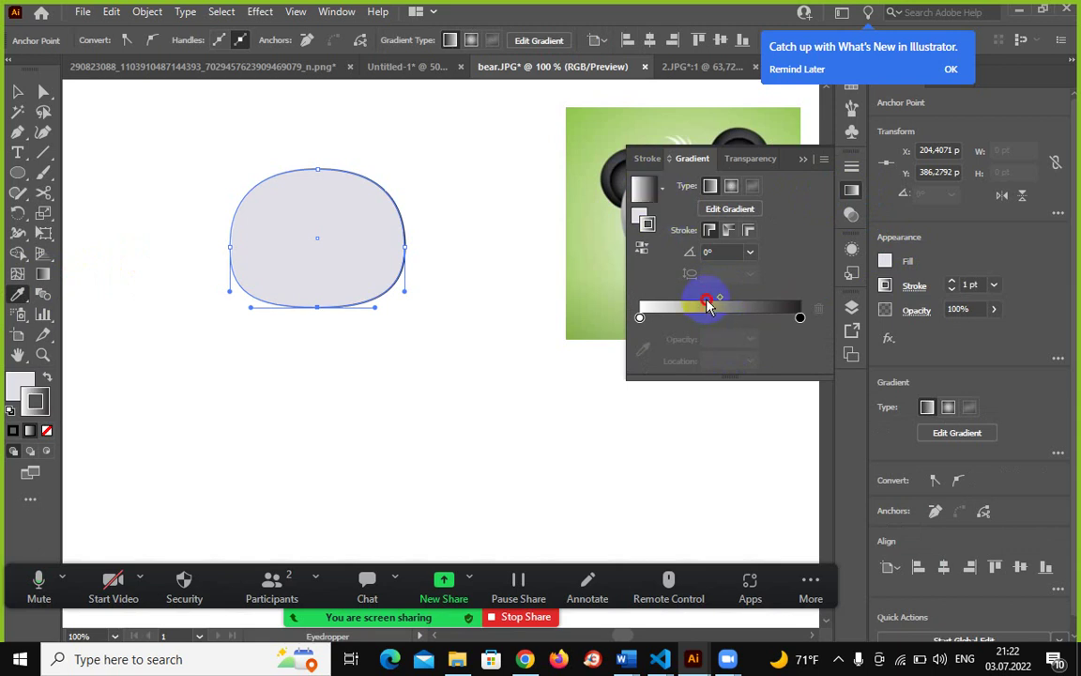
click(740, 310)
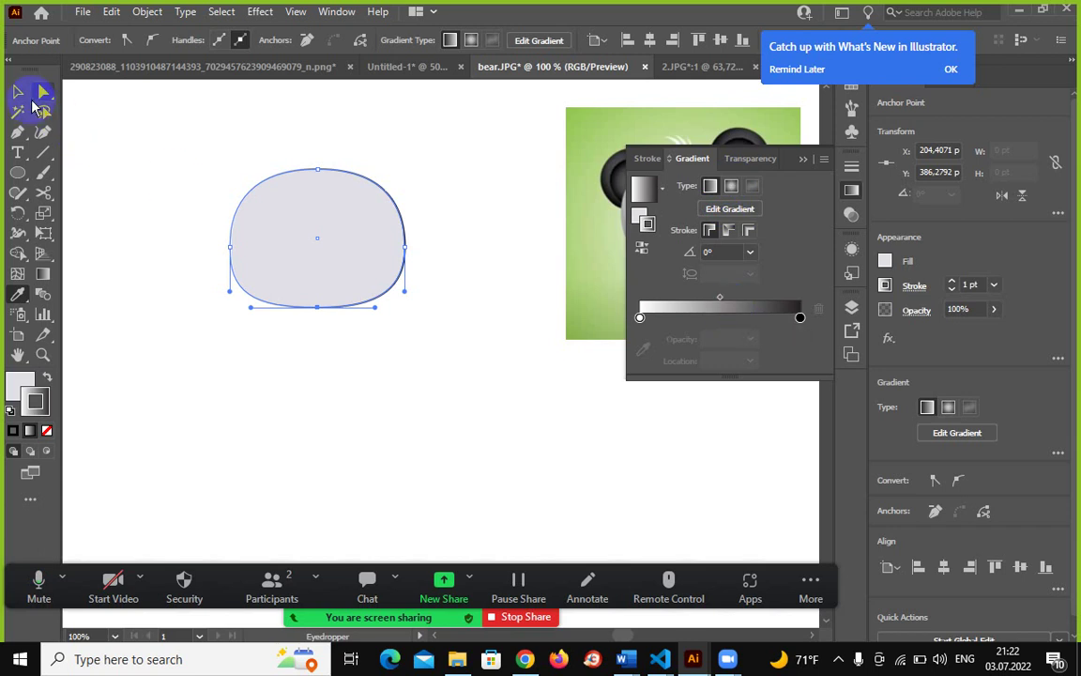
click(19, 92)
click(660, 303)
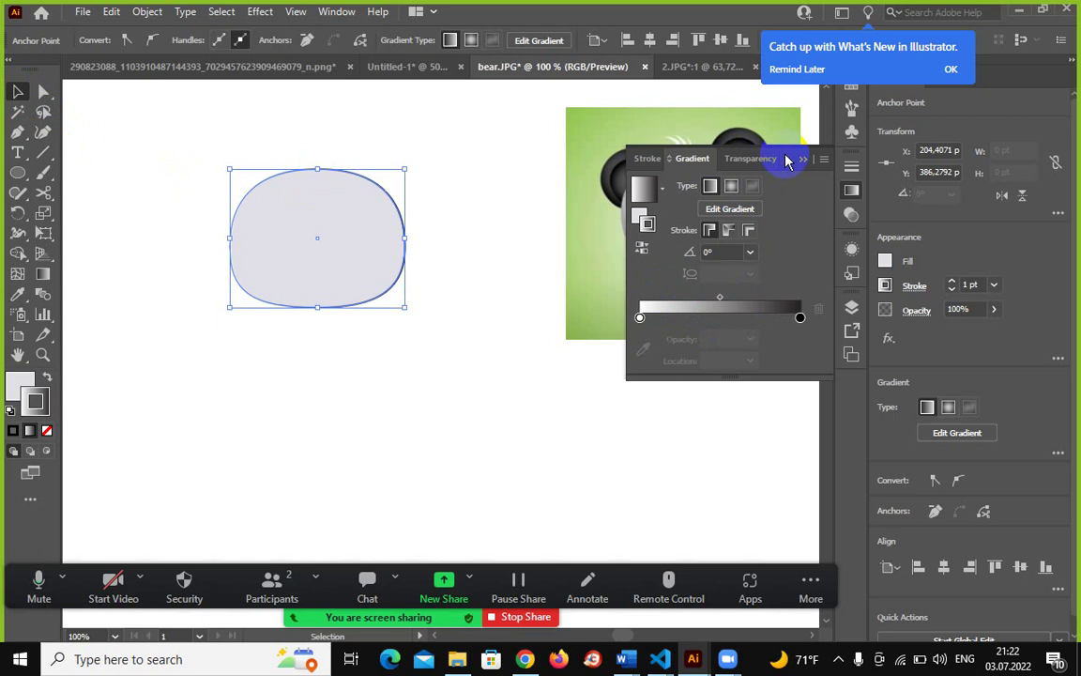
click(708, 297)
click(708, 297)
Move the Gradient panel down-left off the panda reference and toggle the stroke/fill focus.
drag(797, 157, 651, 281)
click(566, 281)
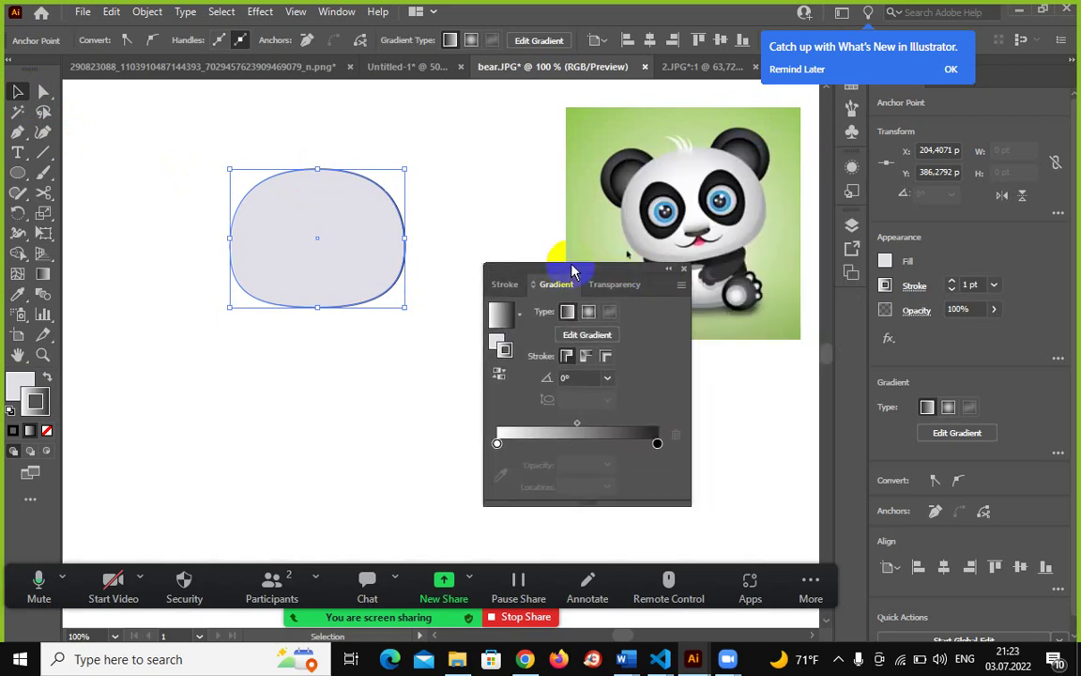
drag(573, 270, 556, 273)
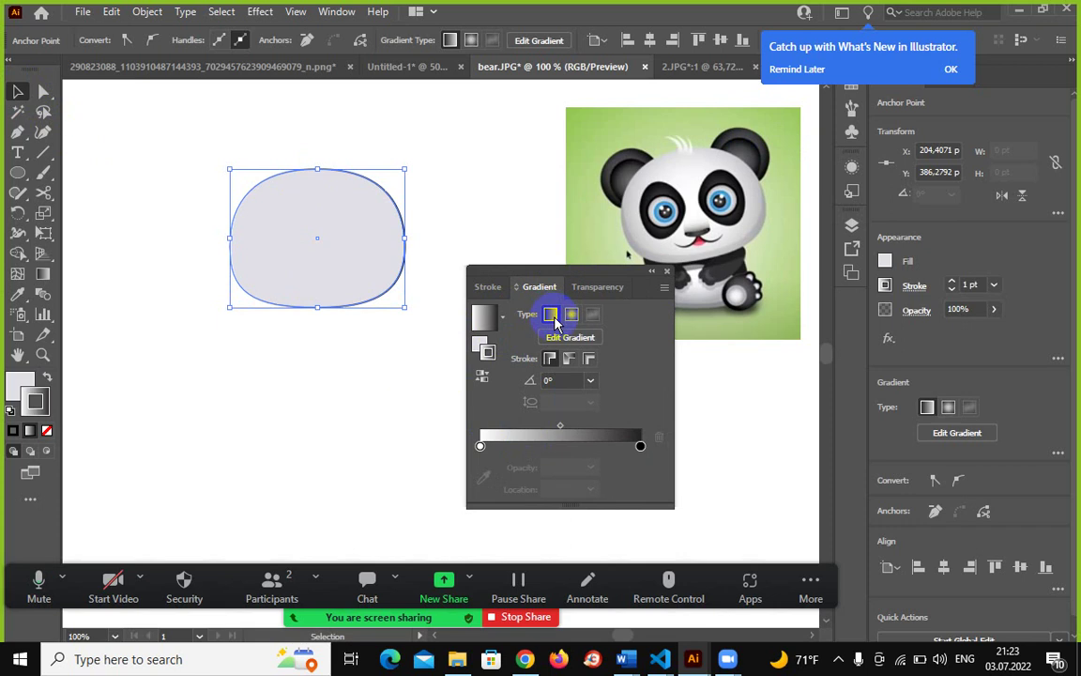
click(486, 352)
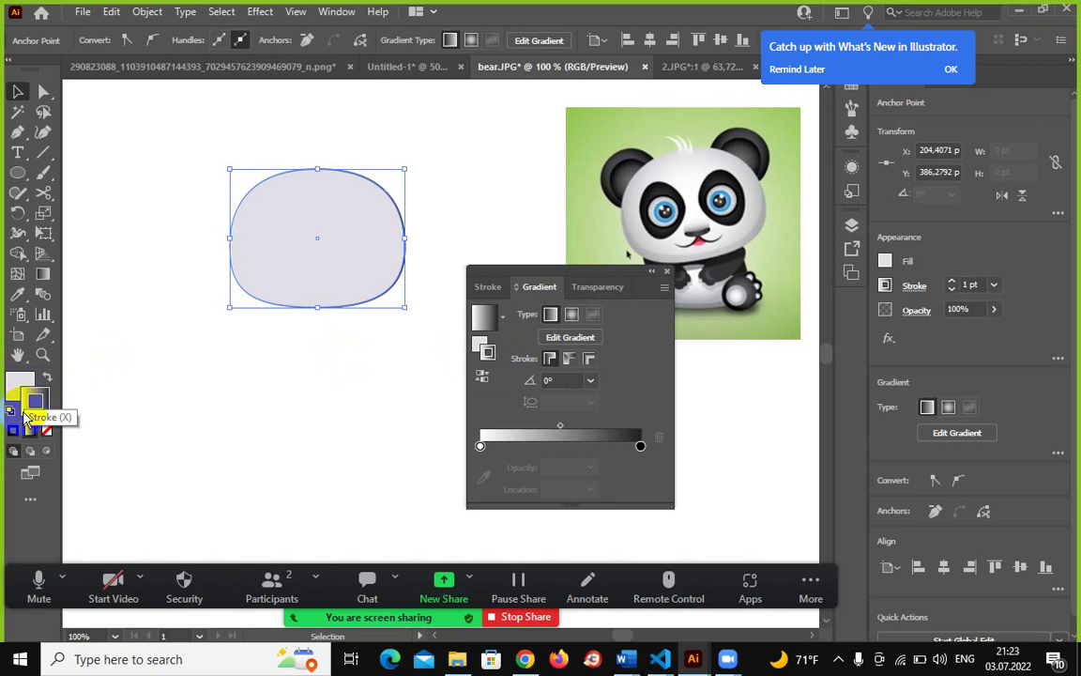
click(25, 384)
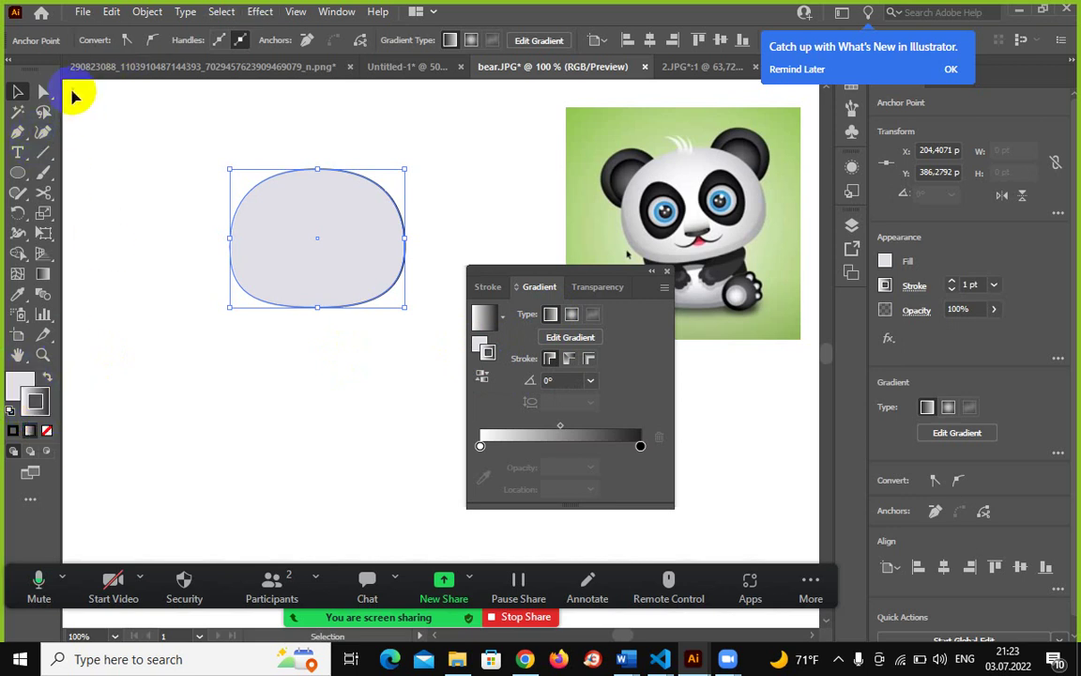
Set the head's stroke weight to 20 pt, then set the stroke colour to None.
click(270, 178)
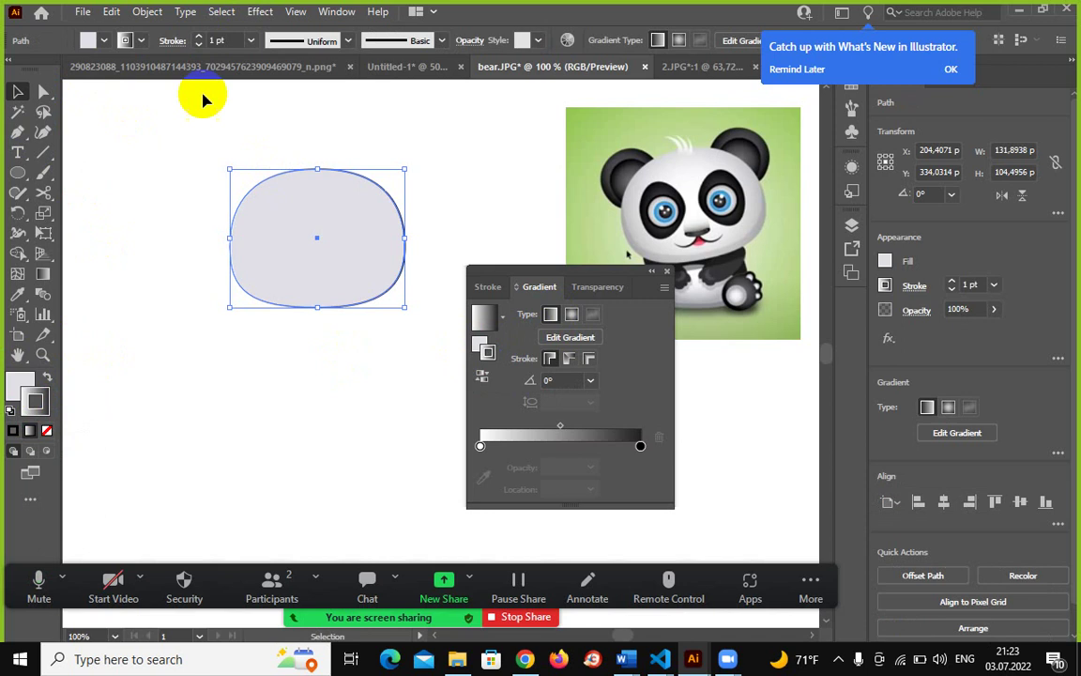
click(252, 42)
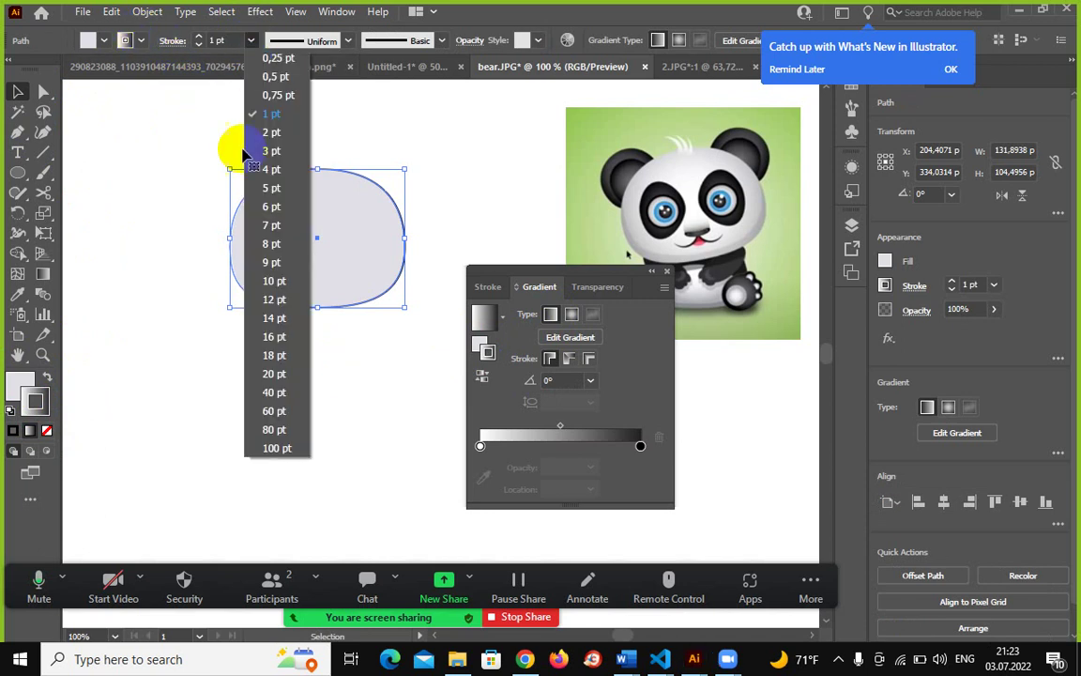
click(268, 373)
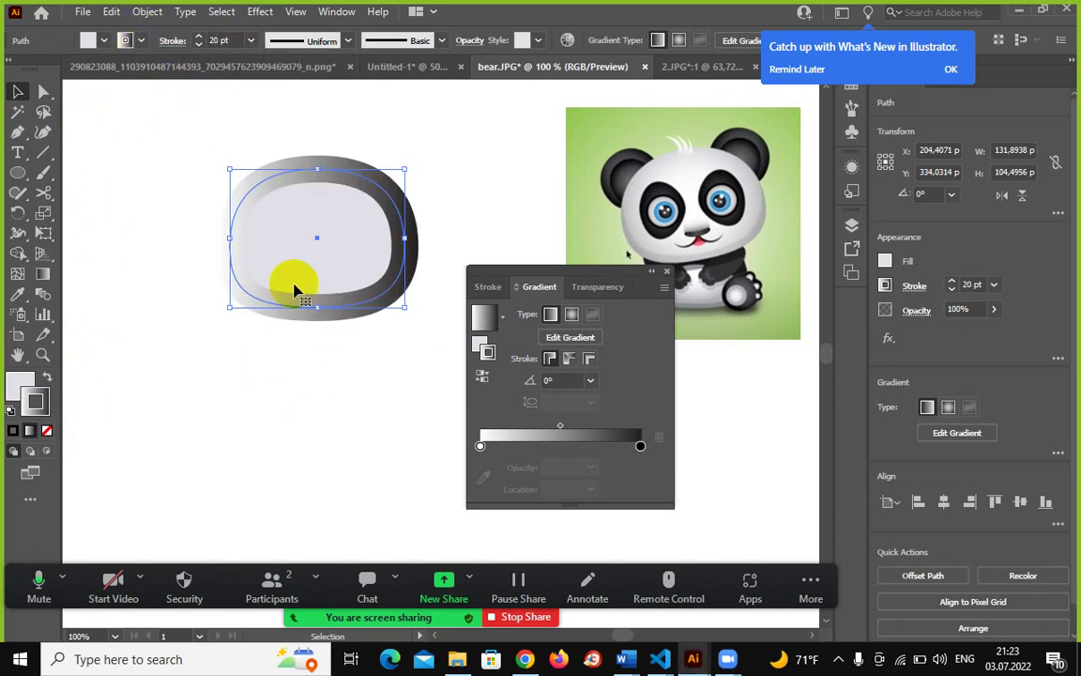
click(393, 217)
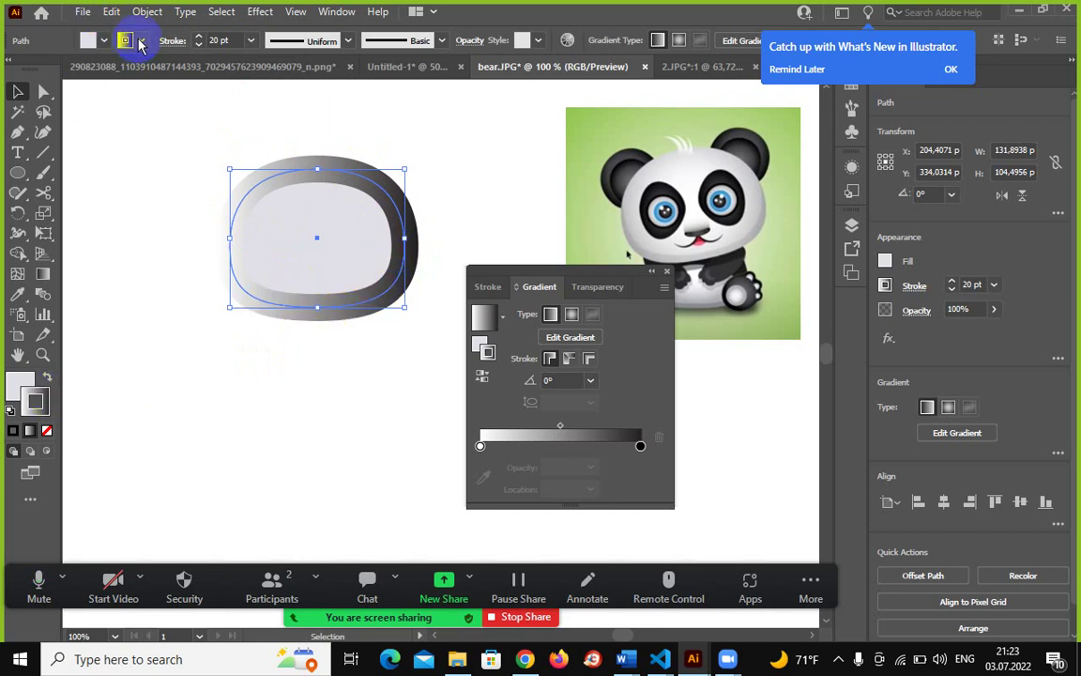
click(87, 44)
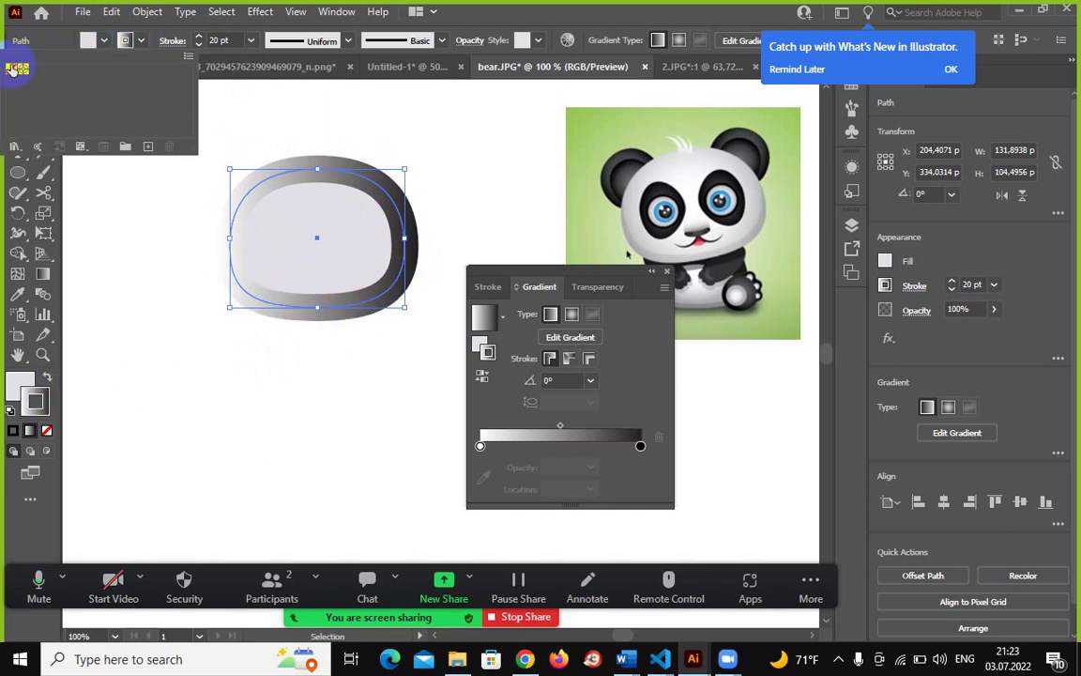
click(16, 68)
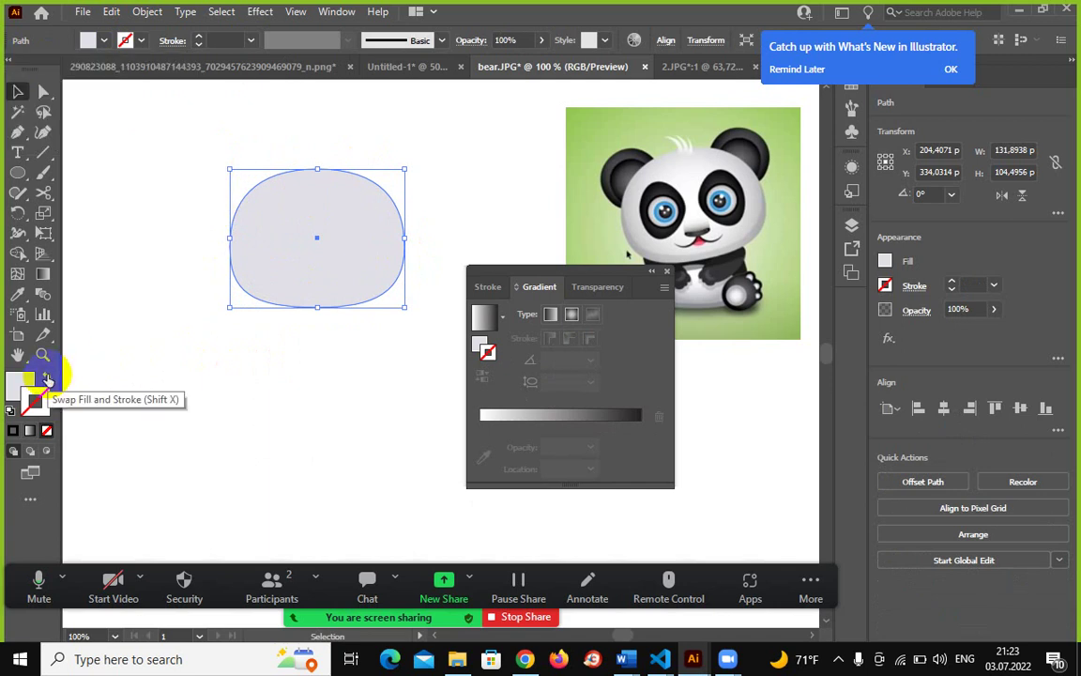
Swap fill and stroke back, and inspect the E0E0E6 fill in the Color Picker without changes.
click(47, 379)
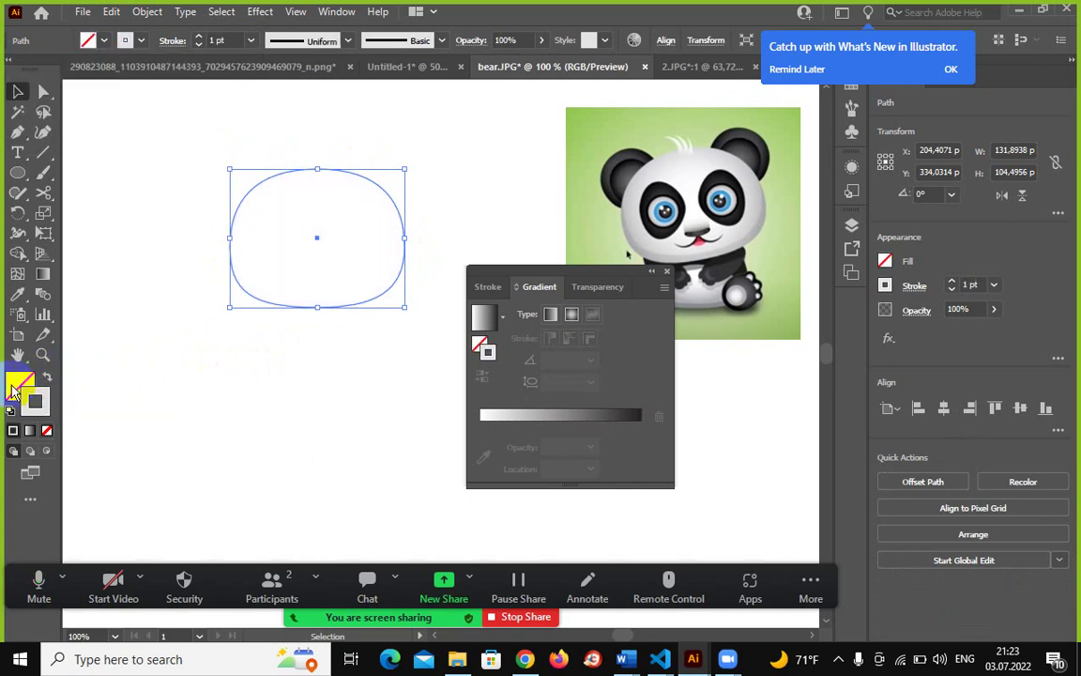
click(48, 379)
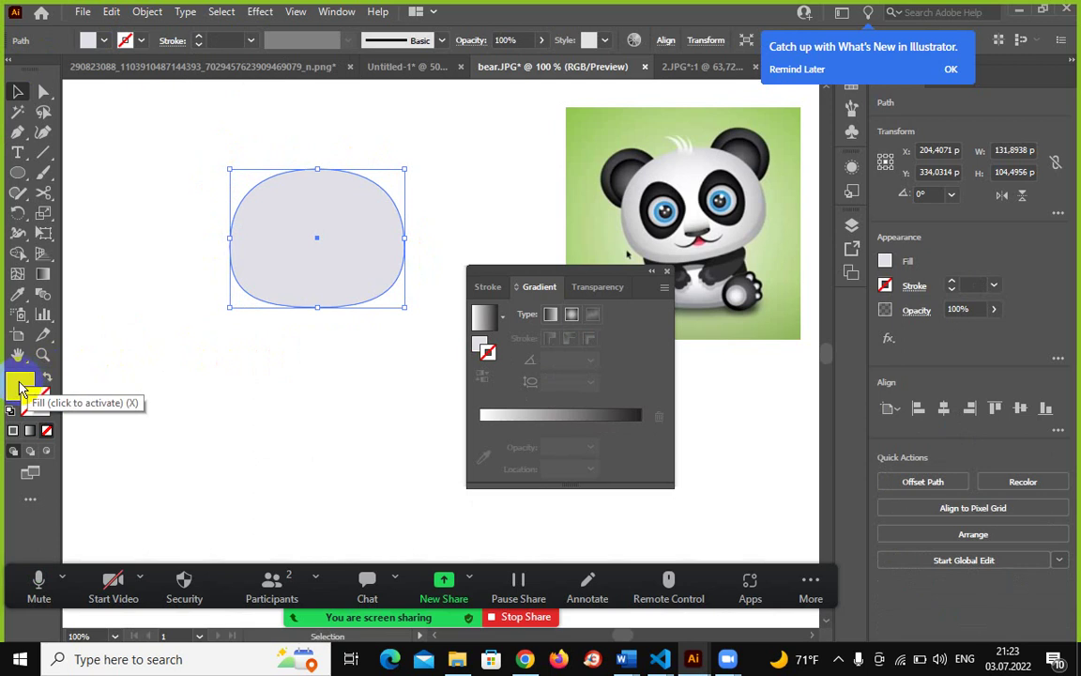
double_click(19, 382)
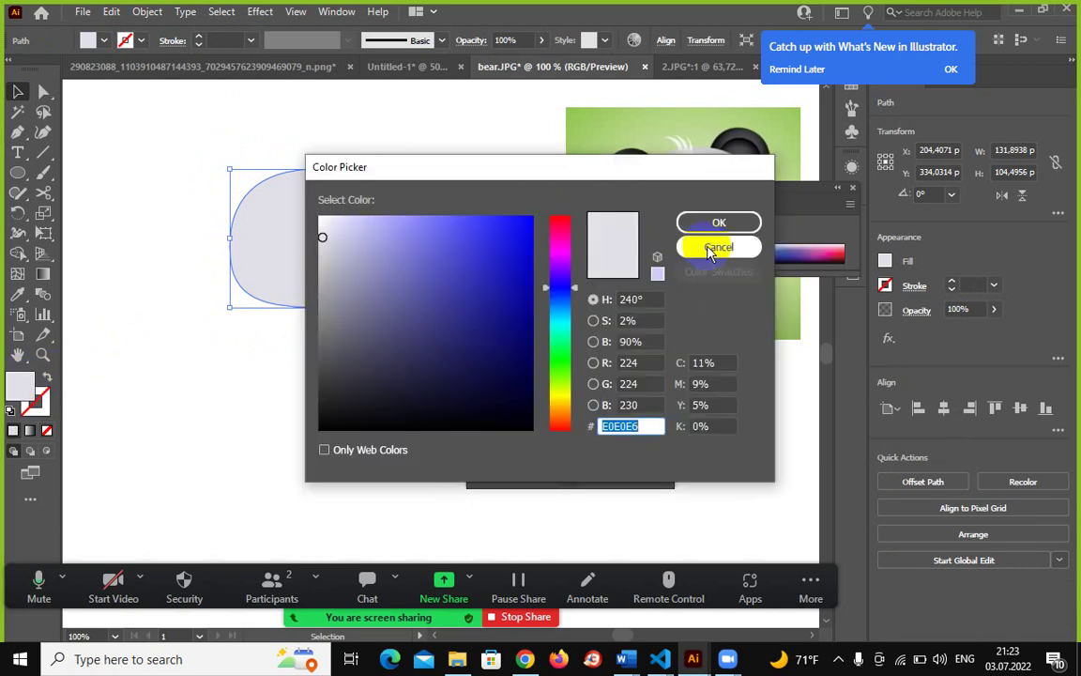
click(719, 246)
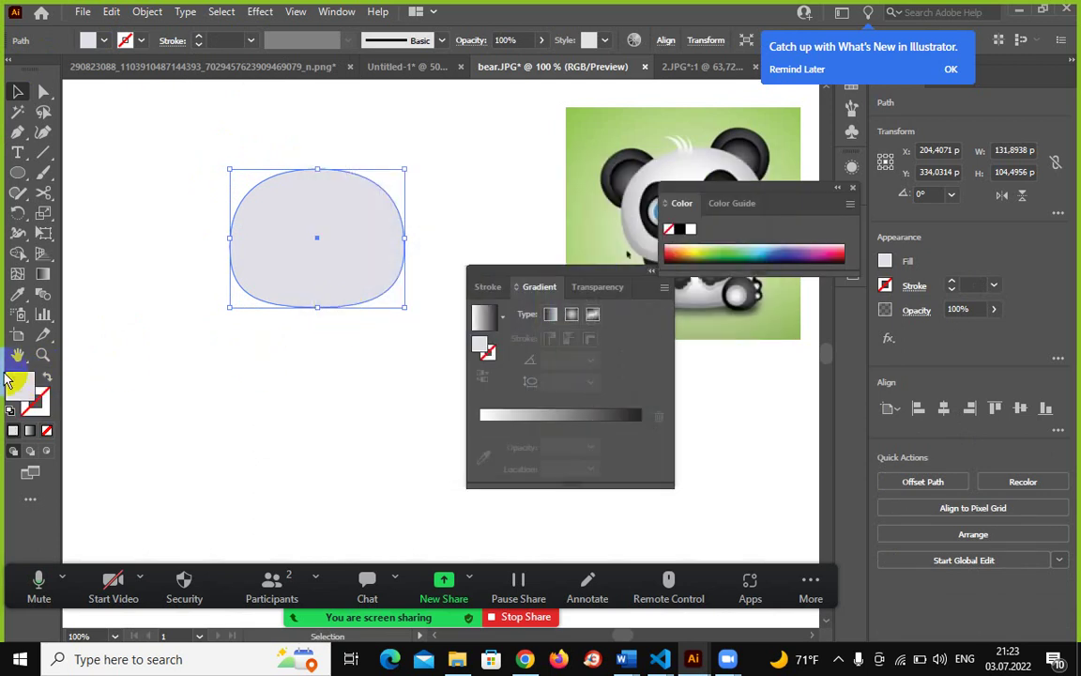
double_click(483, 350)
click(719, 223)
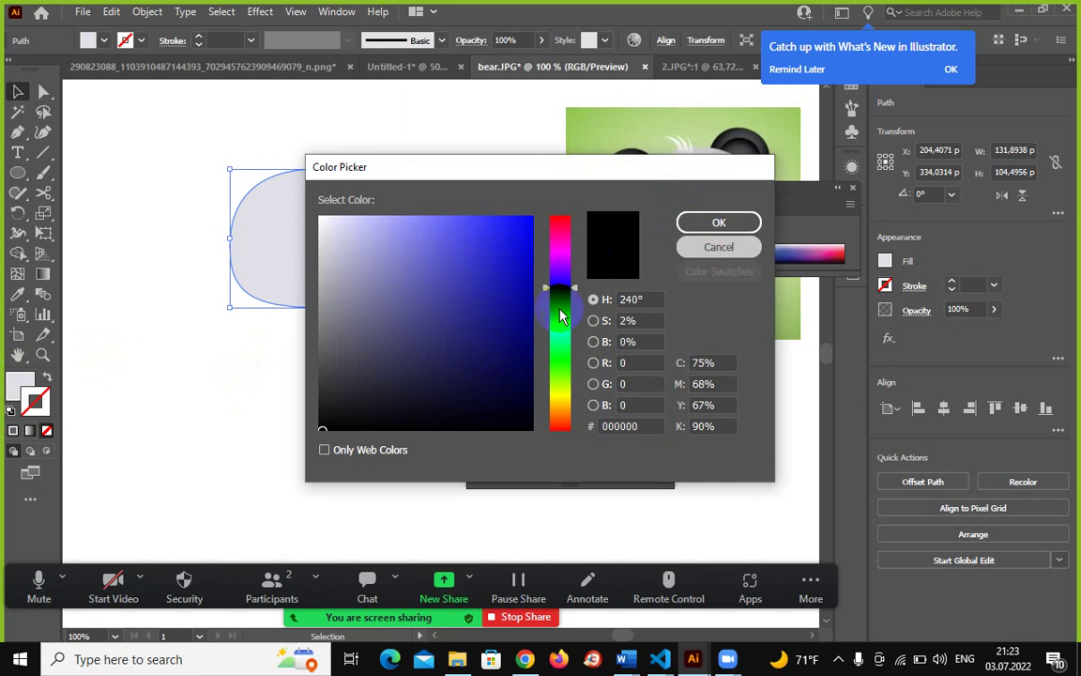
click(486, 349)
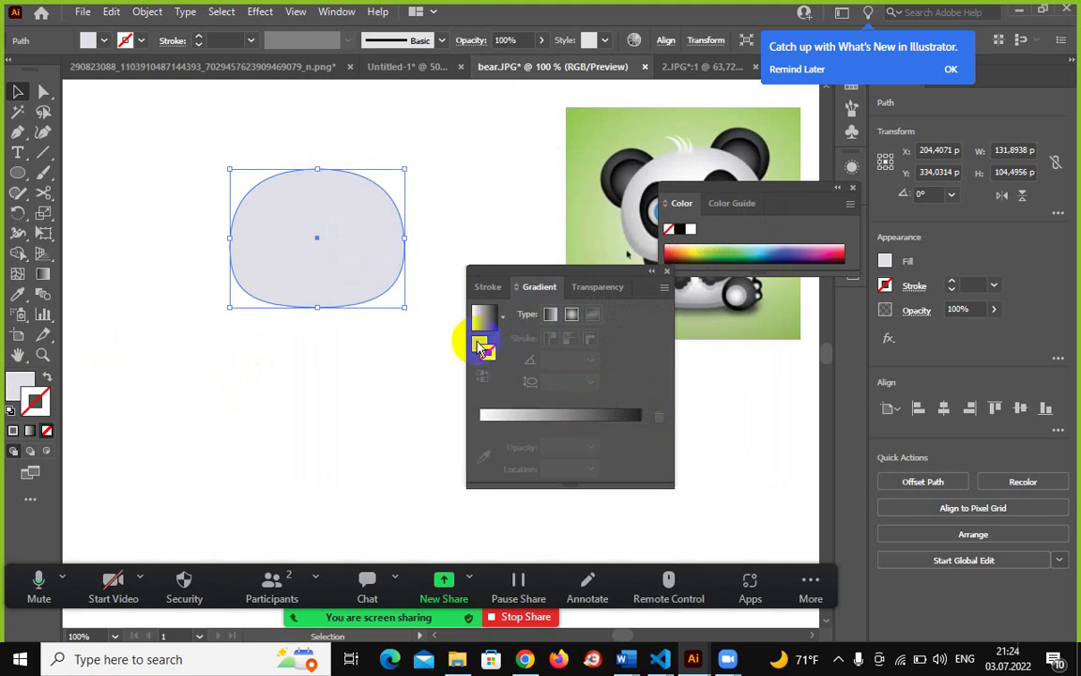
double_click(482, 349)
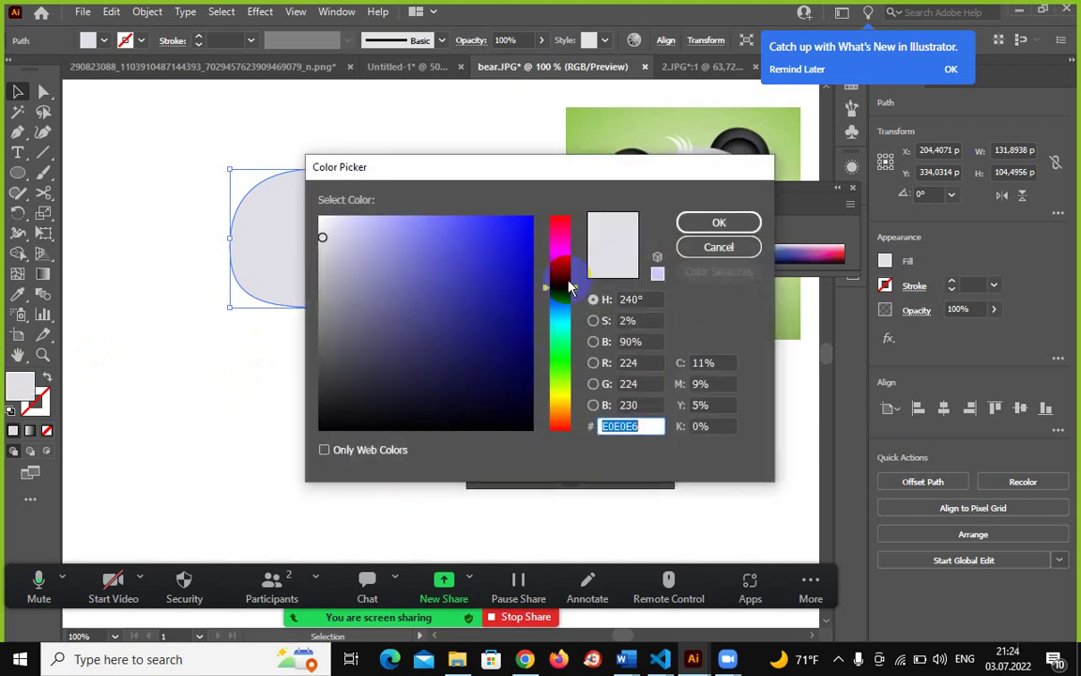
click(719, 247)
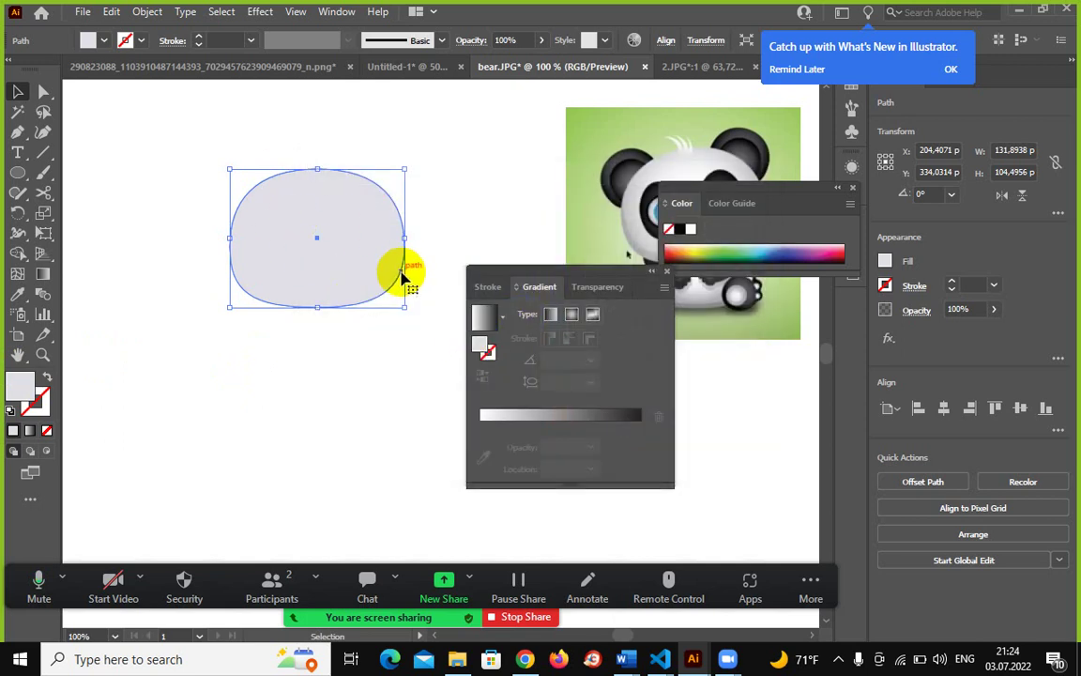
Give the head a linear white-to-black gradient with its midpoint at about 76%.
click(479, 316)
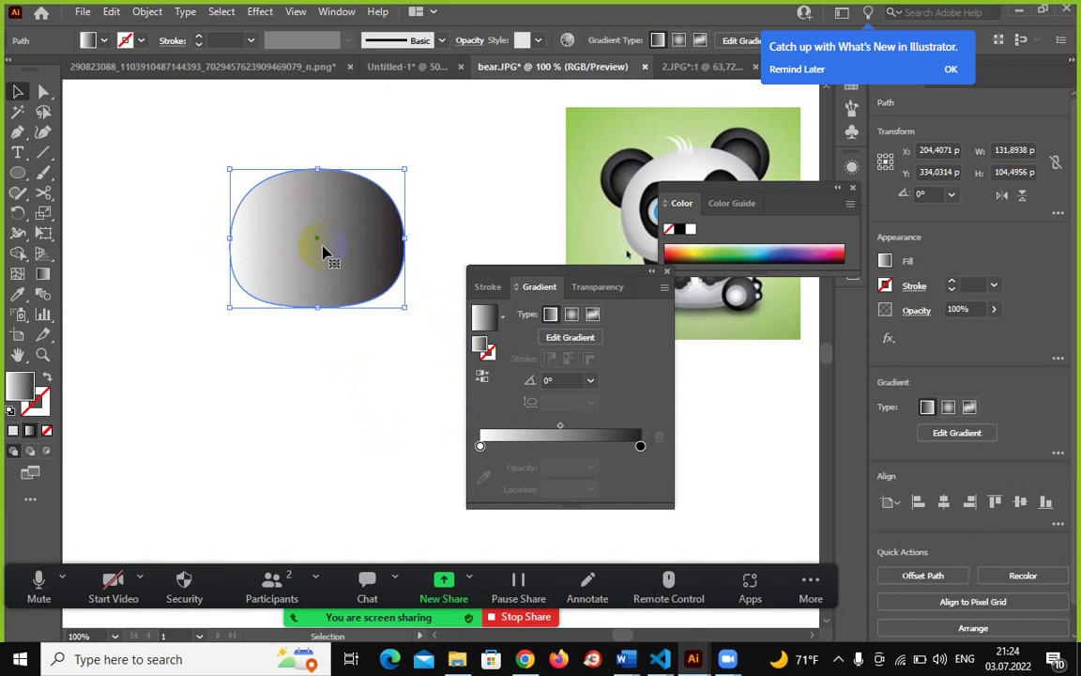
click(550, 314)
mouse_move(560, 425)
mouse_down()
mouse_move(619, 430)
mouse_move(561, 430)
mouse_move(612, 431)
mouse_move(602, 428)
mouse_up()
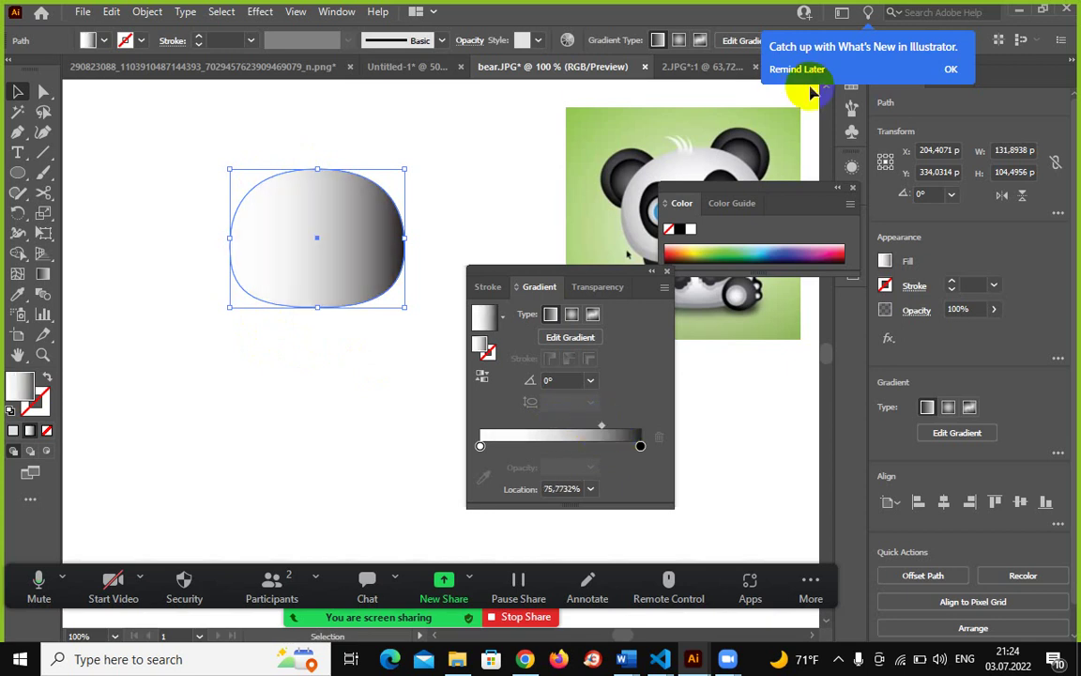
click(853, 188)
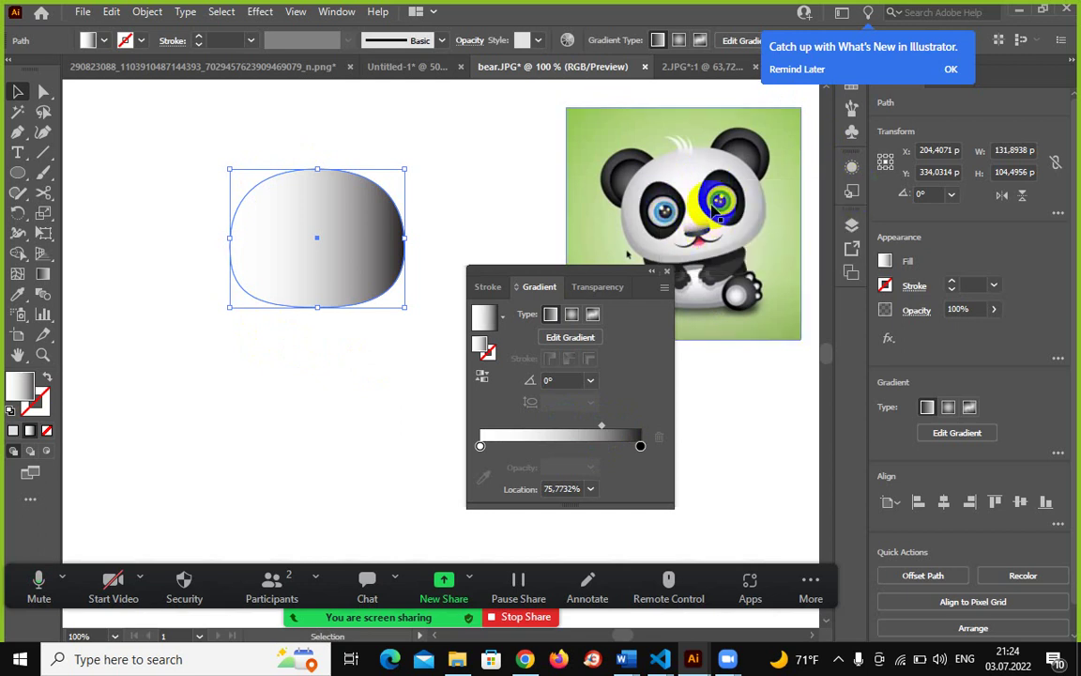
Switch the head gradient to radial and select its white end stop.
click(572, 316)
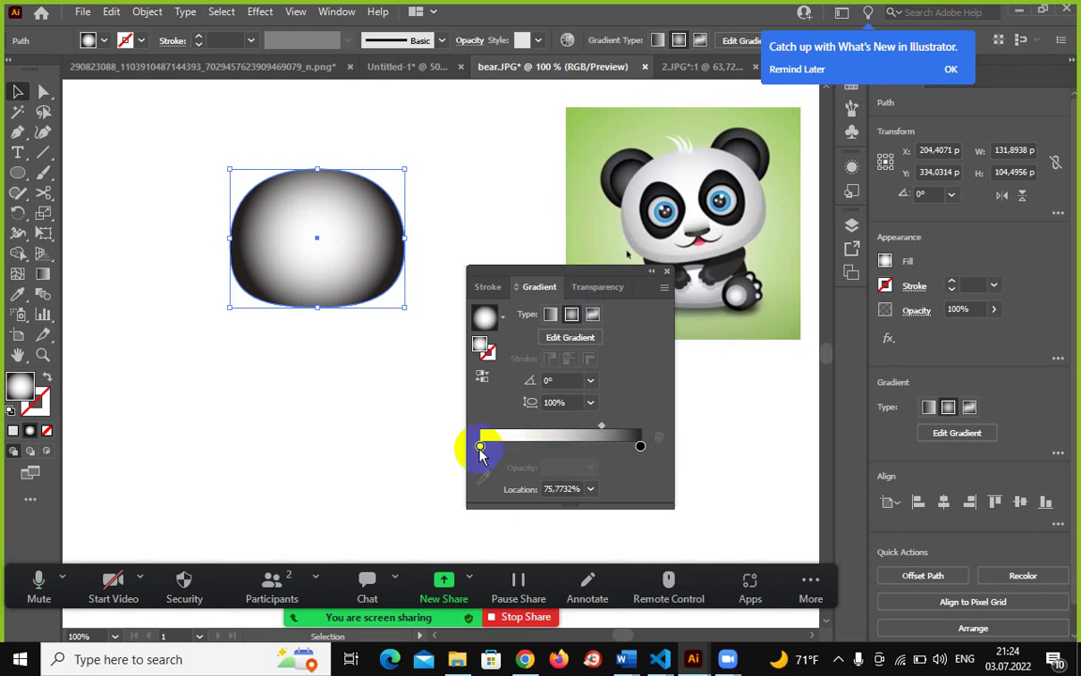
click(480, 446)
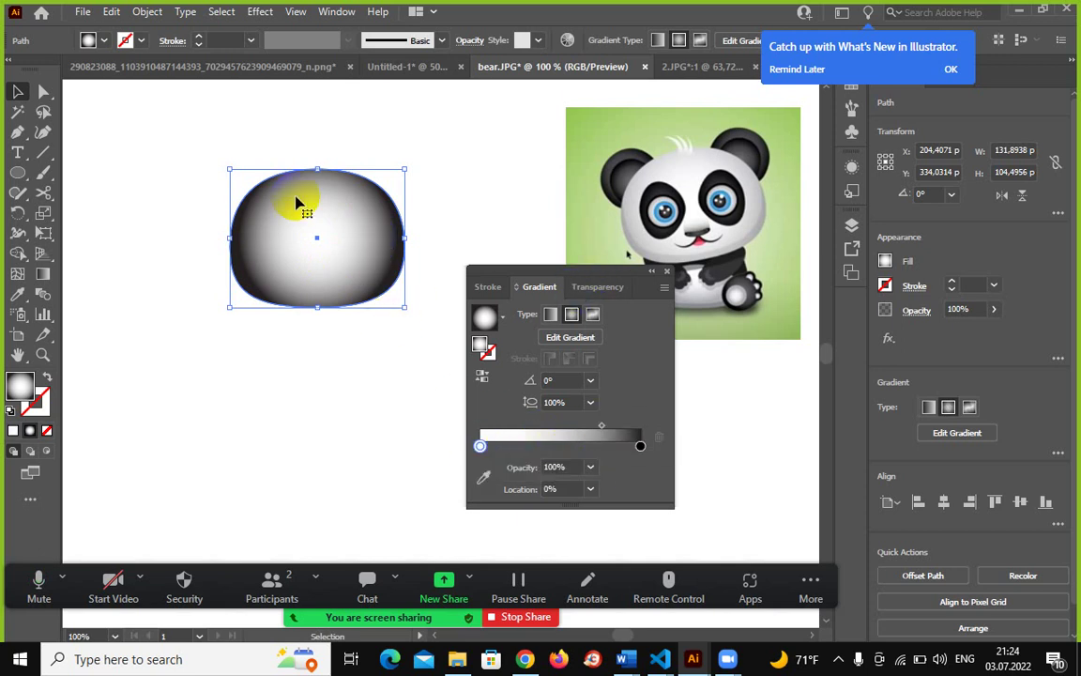
click(478, 446)
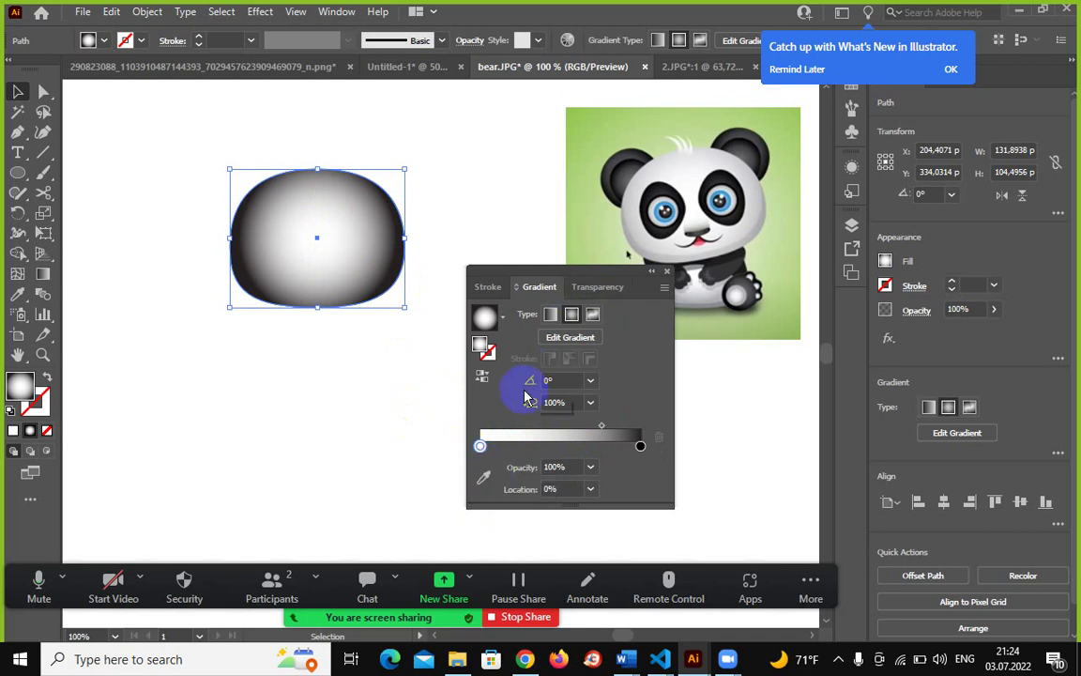
click(485, 480)
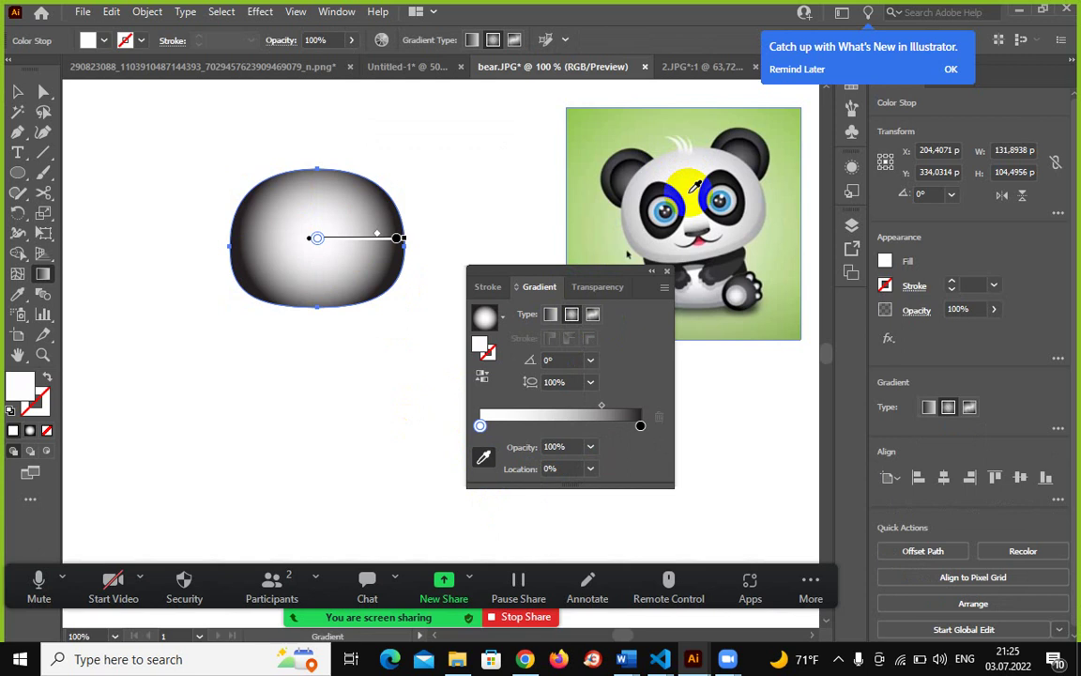
Recolour the black stop with light grey sampled from the panda and recentre the radial gradient.
click(640, 427)
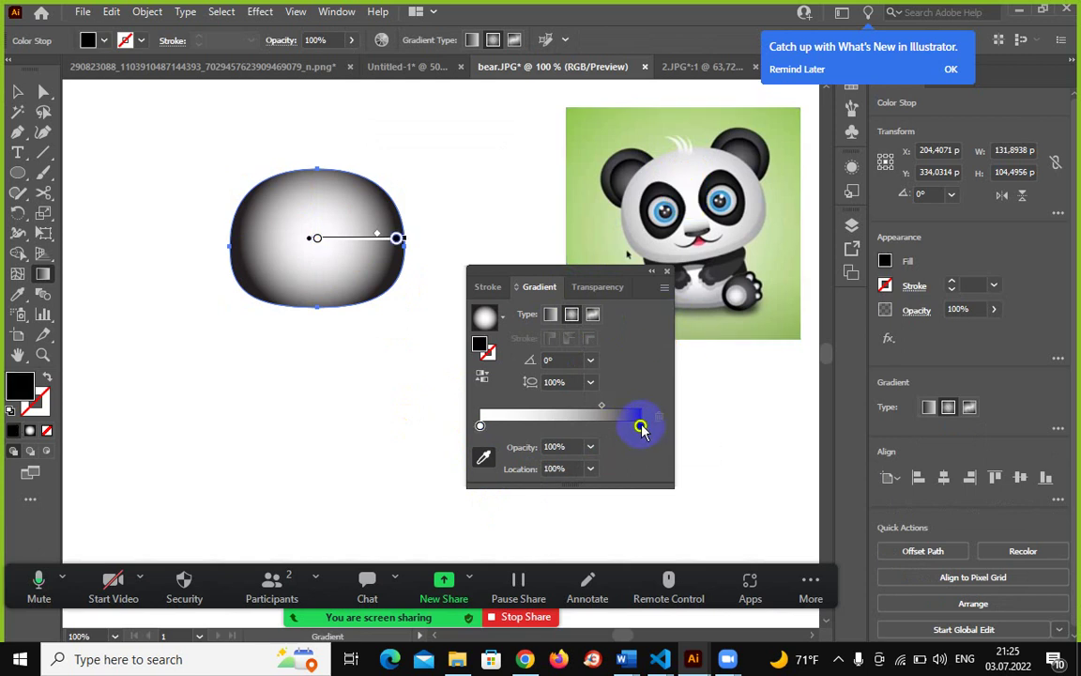
click(483, 458)
click(661, 159)
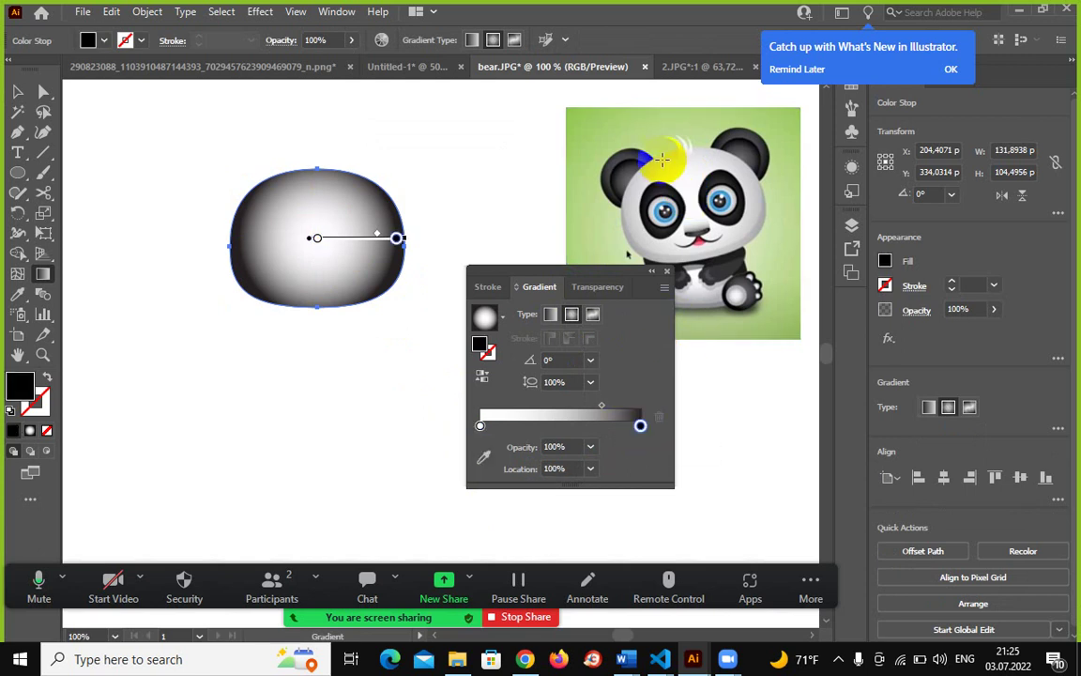
drag(240, 253, 395, 221)
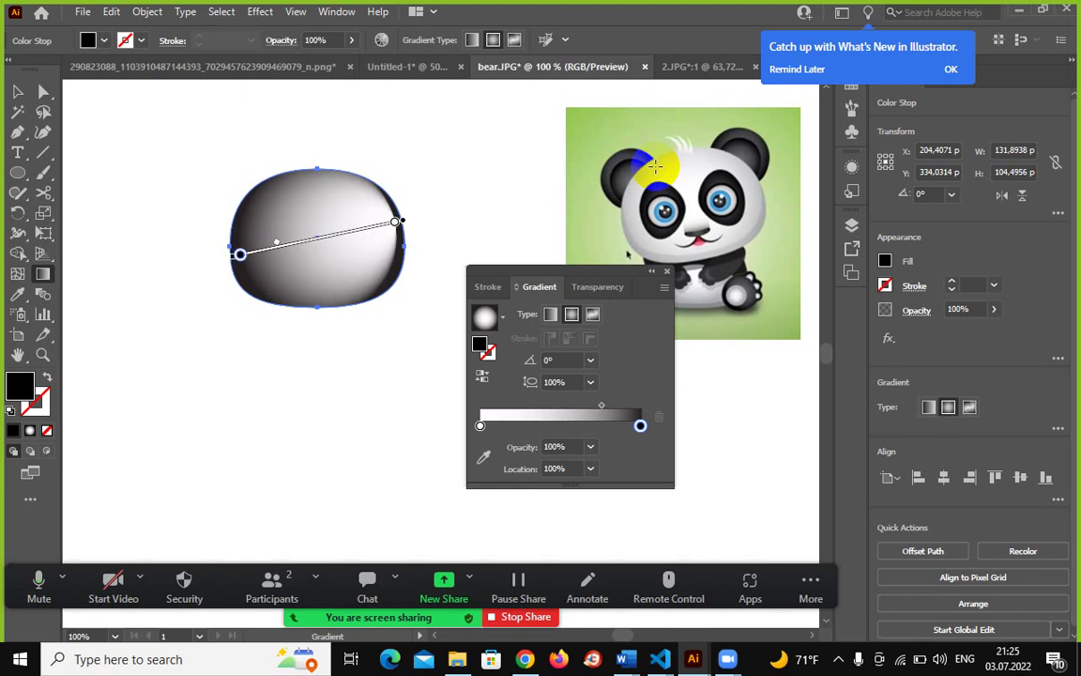
click(655, 162)
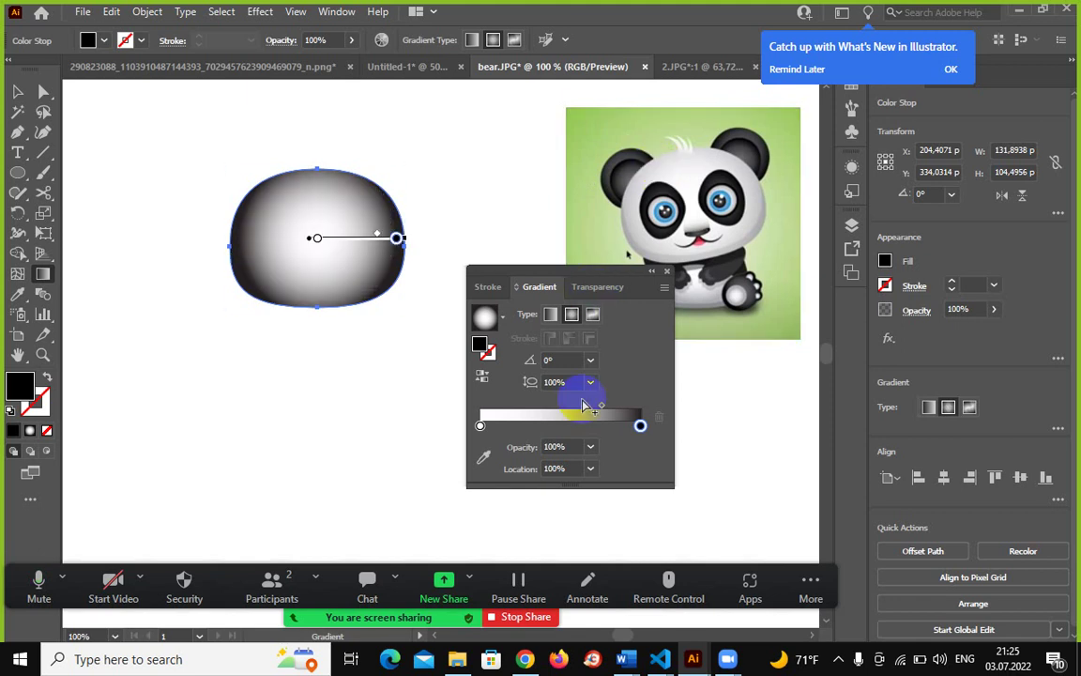
click(484, 460)
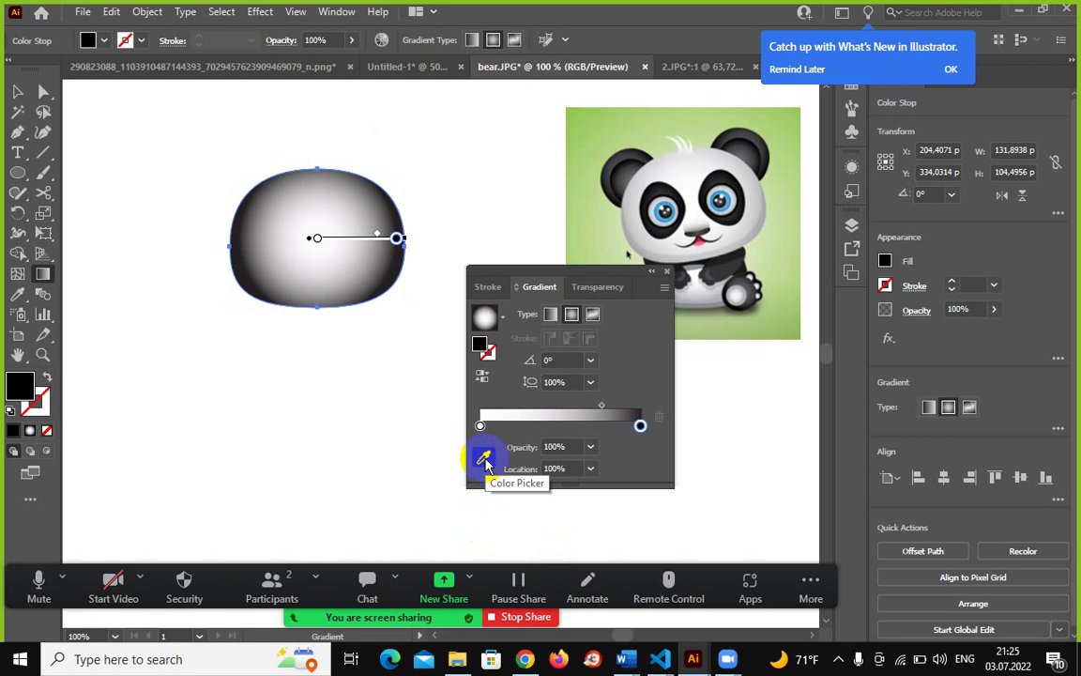
click(672, 160)
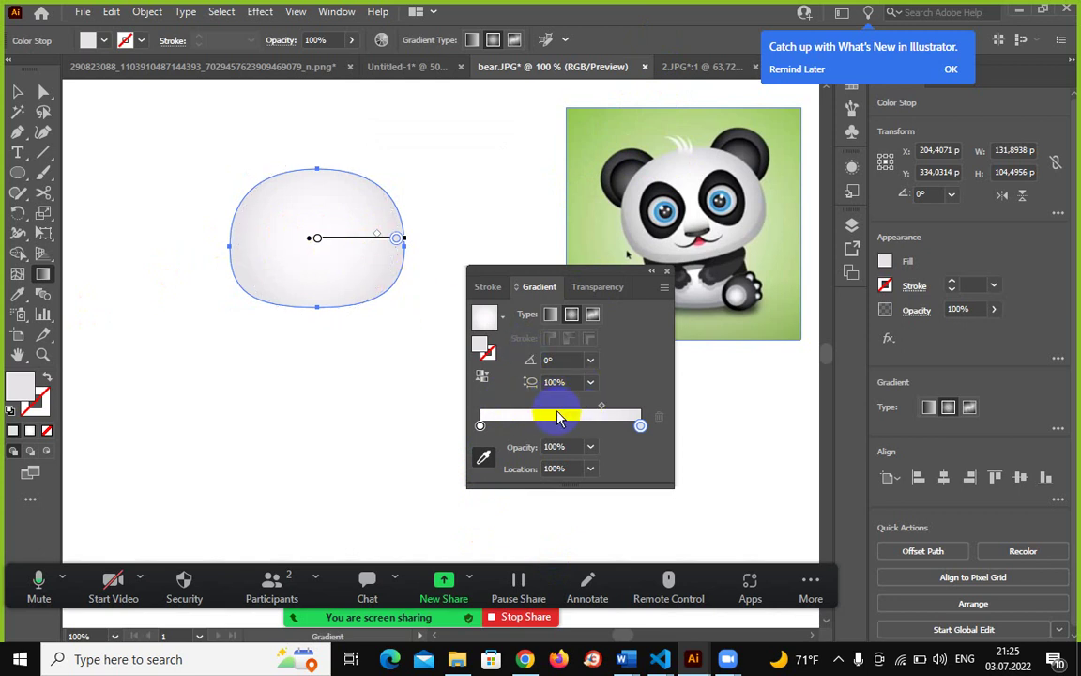
Nudge the gradient midpoint left and fill the right-hand stop with panda grey for a soft fade.
drag(603, 410, 593, 413)
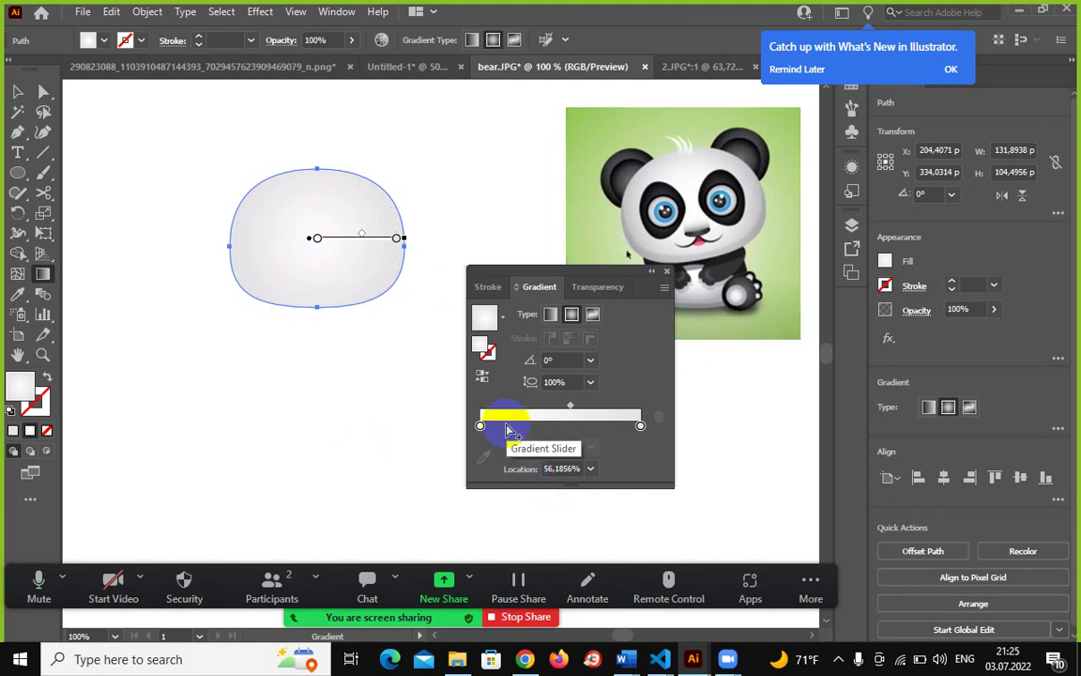
mouse_move(317, 263)
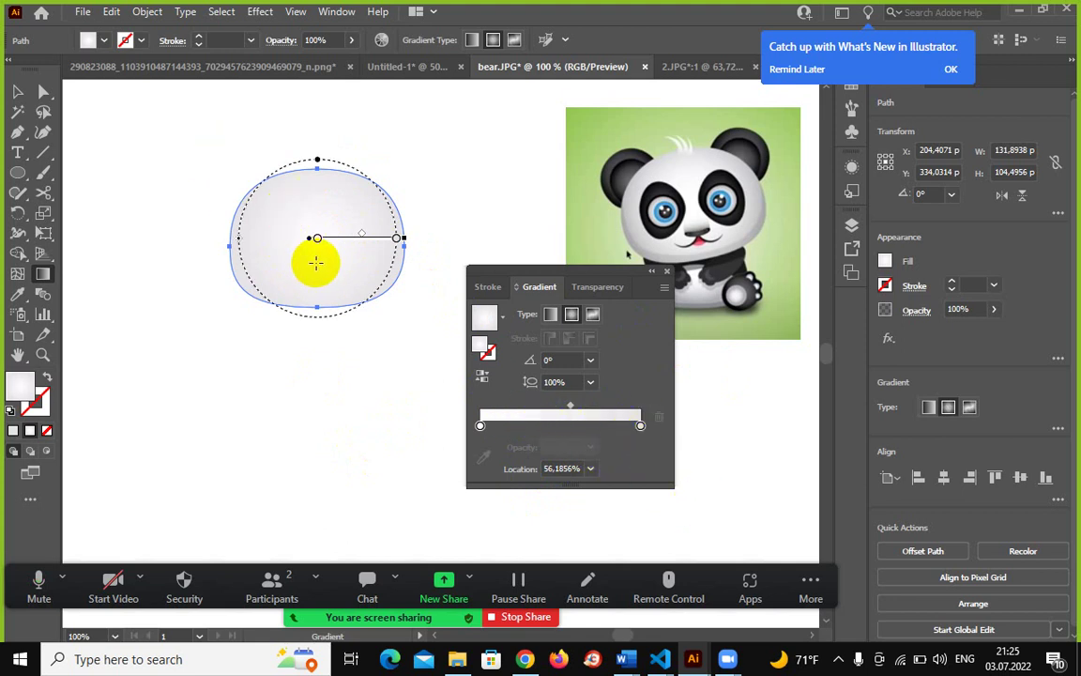
click(640, 426)
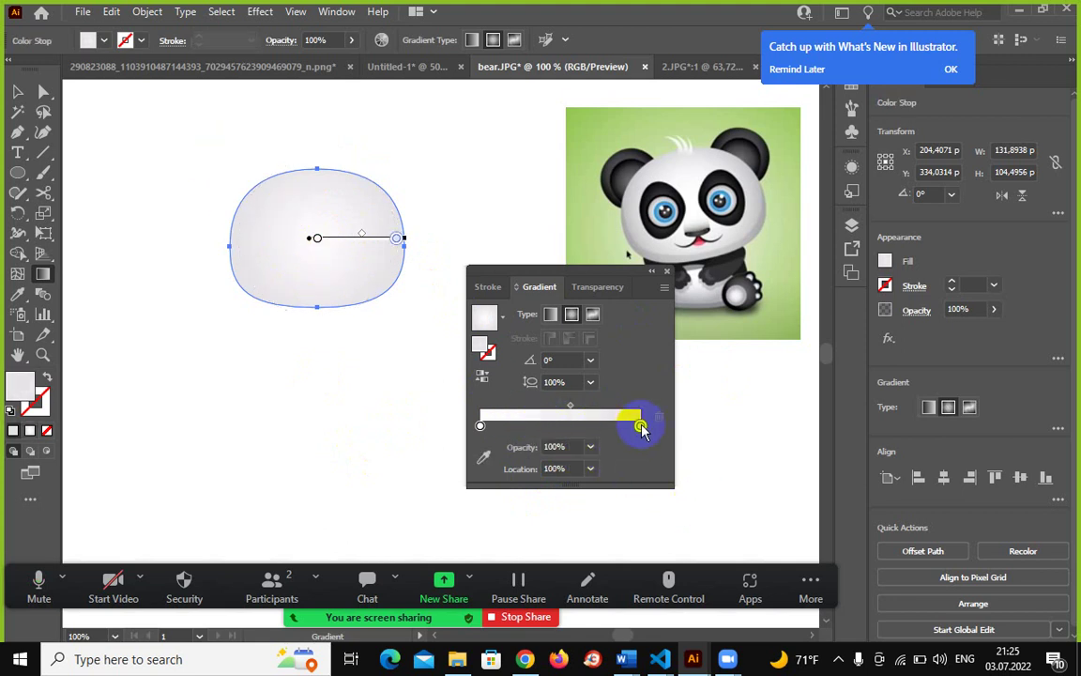
double_click(640, 426)
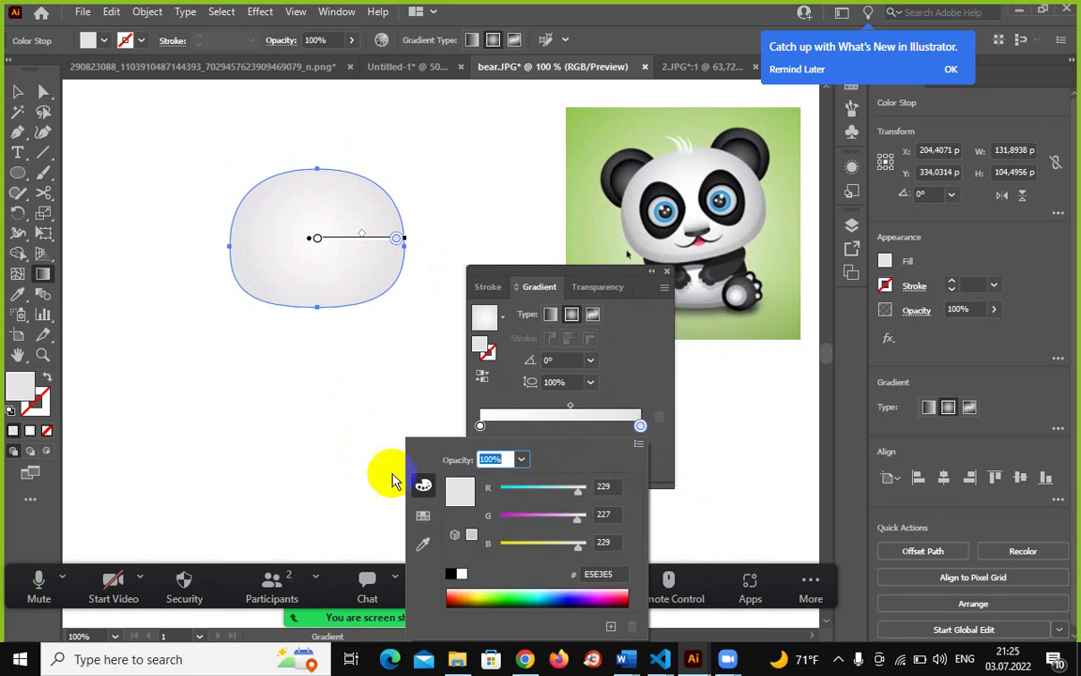
click(422, 515)
click(423, 487)
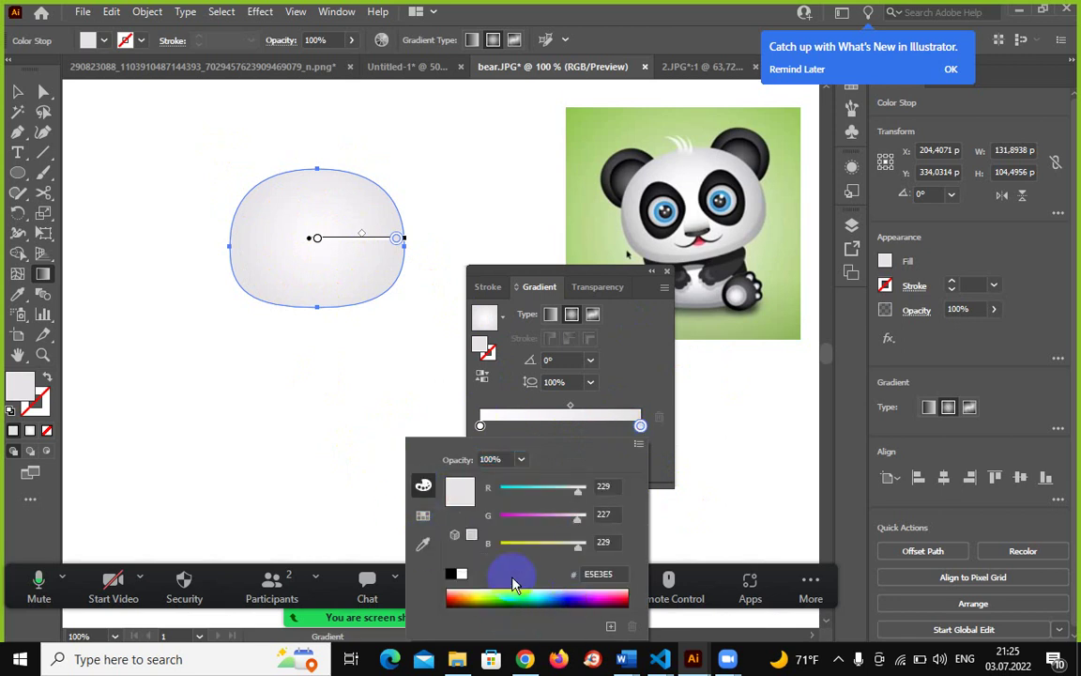
click(421, 545)
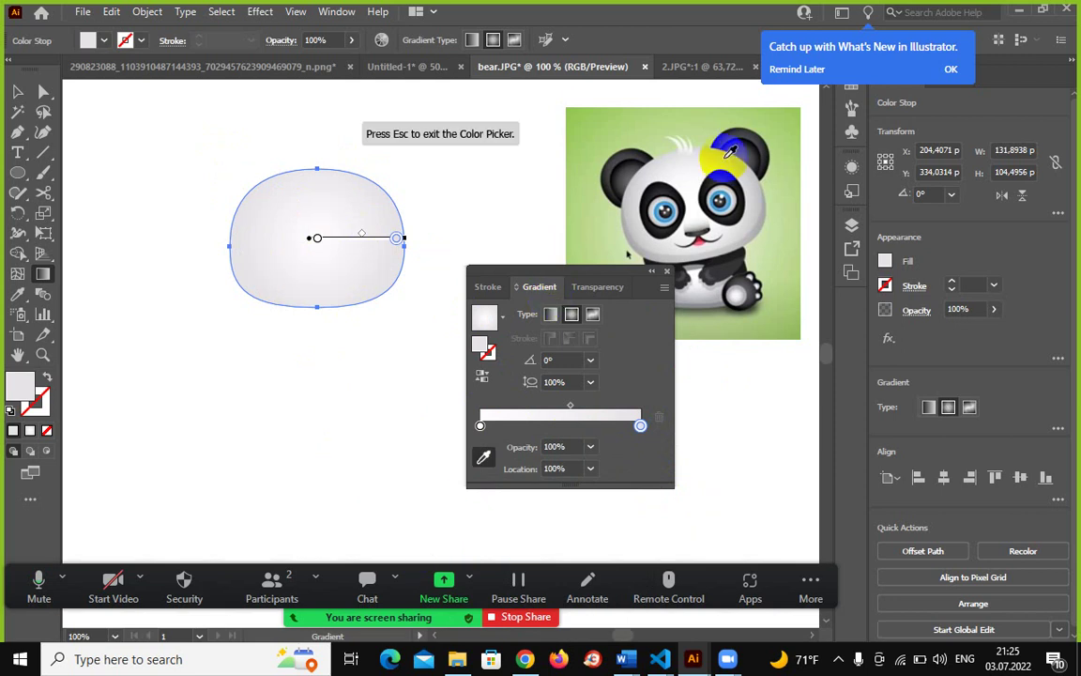
click(762, 204)
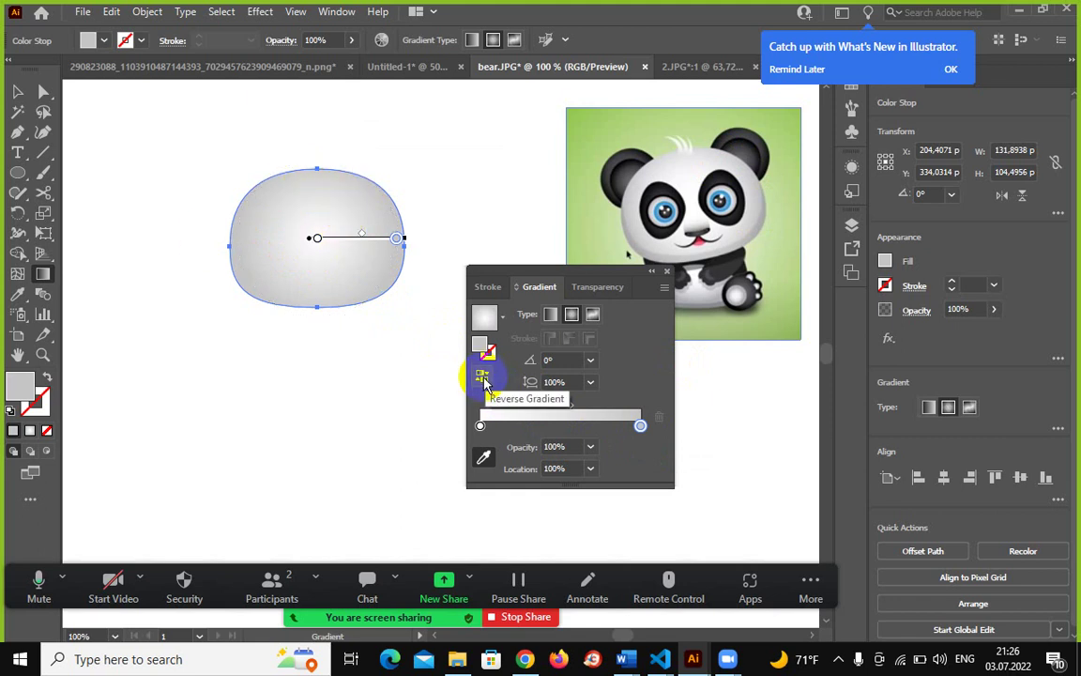
Reverse the head's radial gradient so the centre is light and the edges grey.
click(482, 377)
click(318, 237)
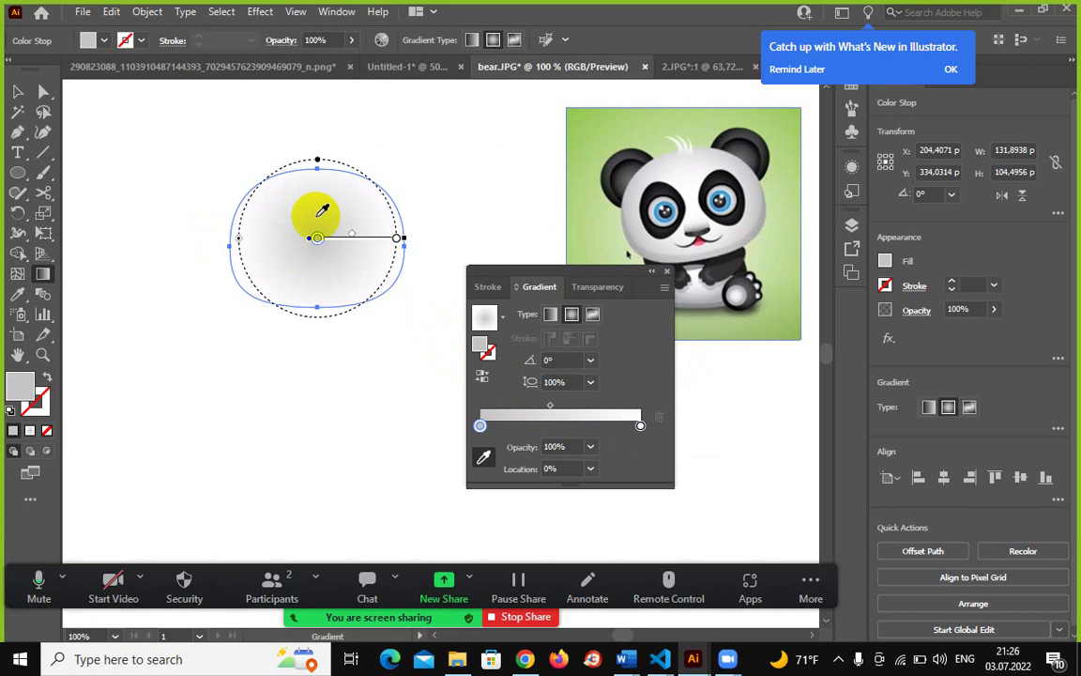
click(483, 377)
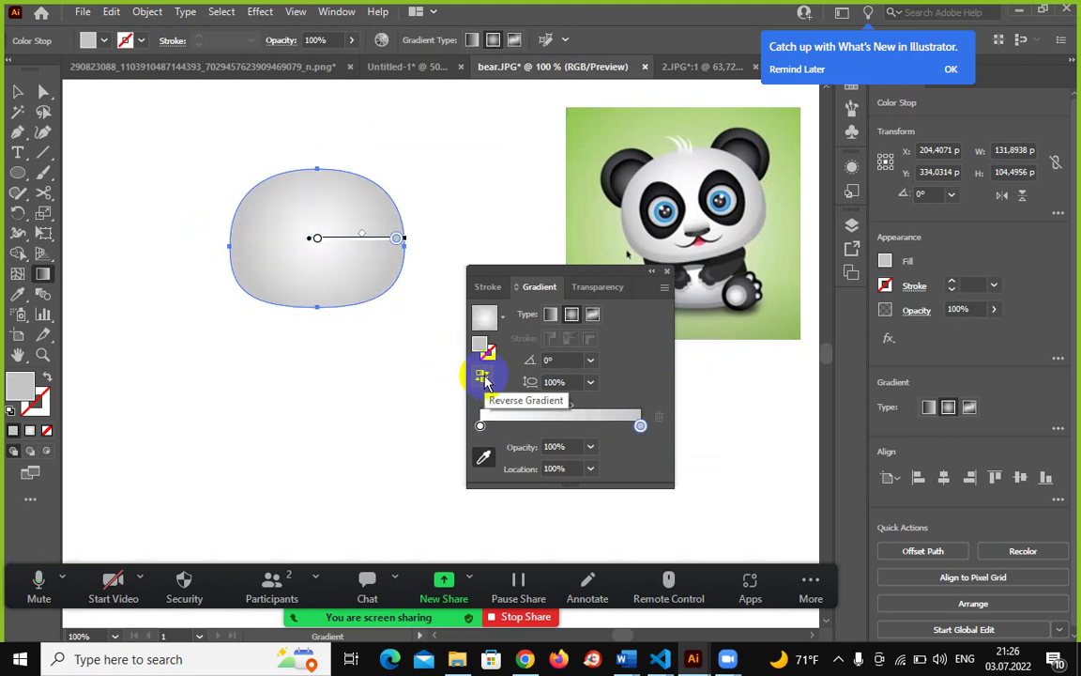
click(544, 448)
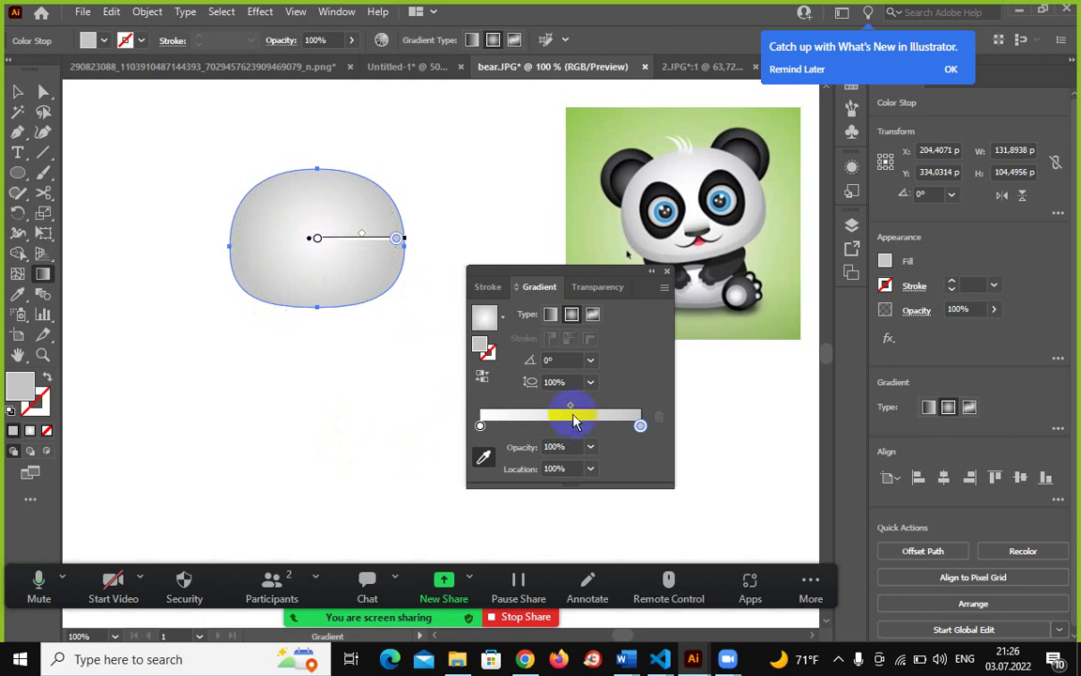
Fine-tune the gradient midpoint to about 60.567% and close the Gradient panel.
drag(572, 408, 579, 407)
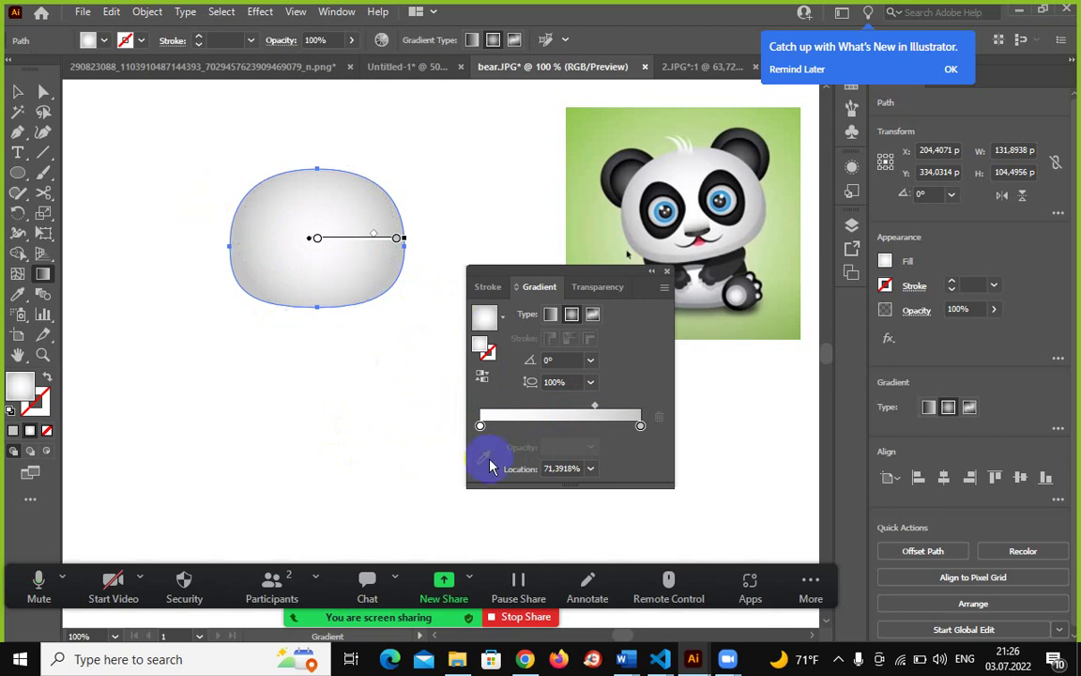
click(571, 416)
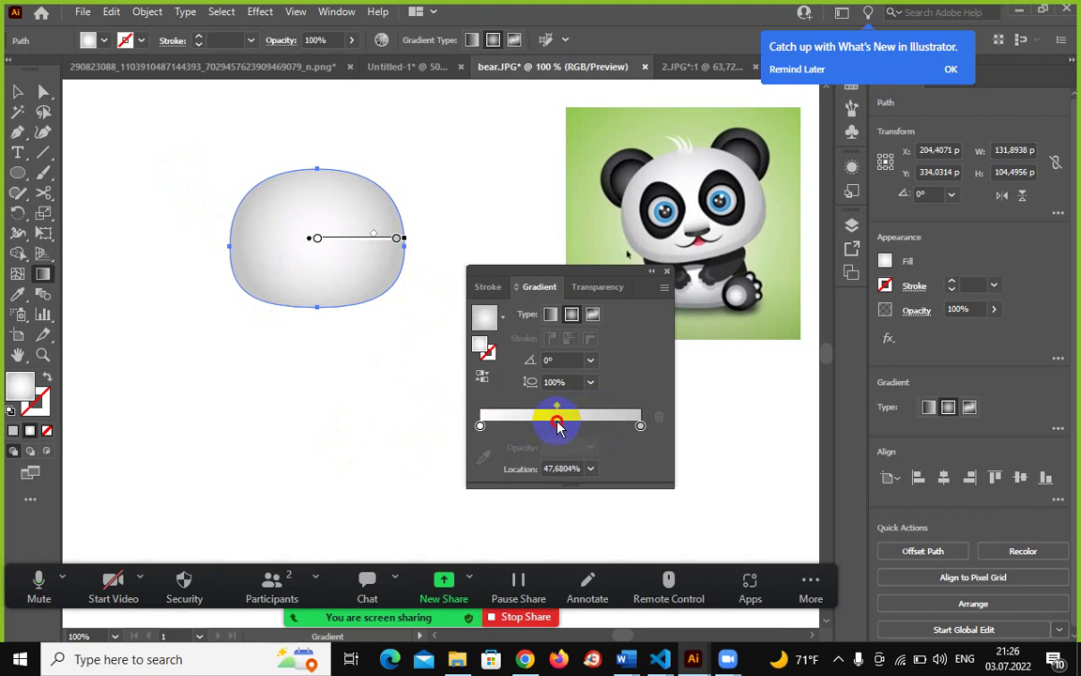
mouse_move(595, 405)
mouse_down()
mouse_move(557, 406)
mouse_move(593, 406)
mouse_up()
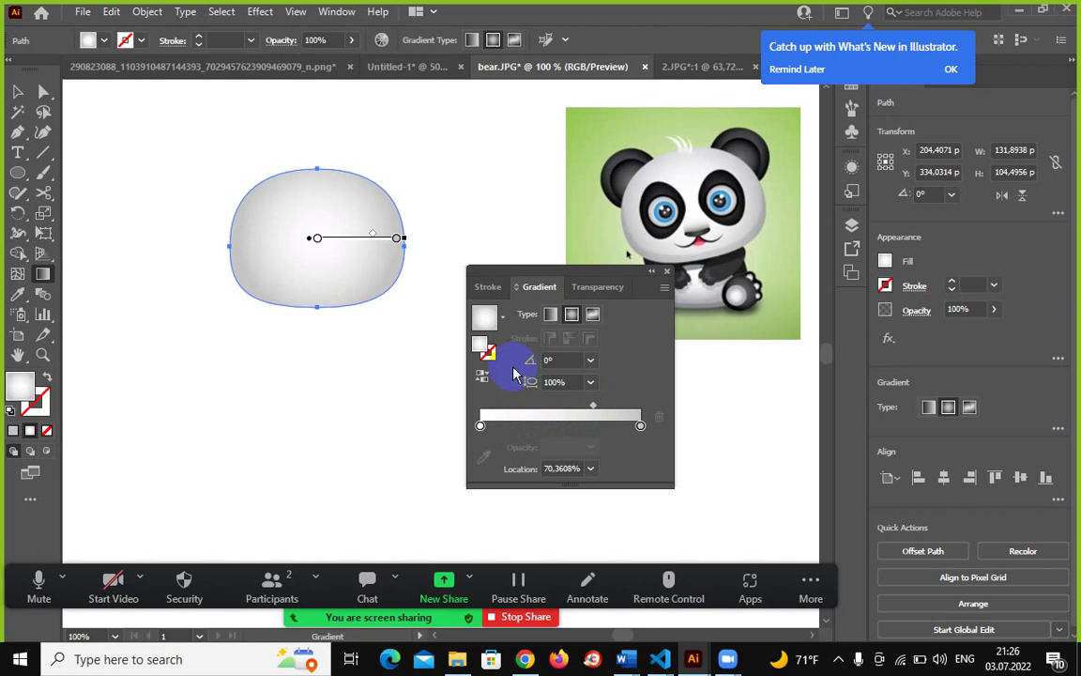
drag(593, 406, 549, 417)
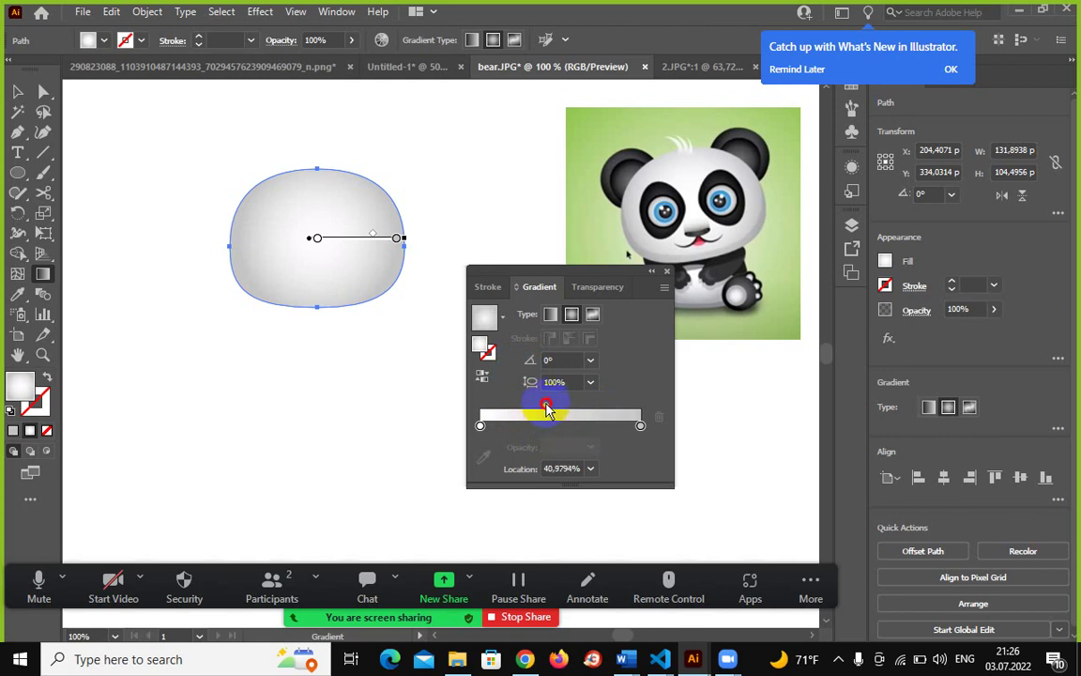
mouse_move(548, 406)
mouse_down()
mouse_move(574, 408)
mouse_move(528, 411)
mouse_move(573, 414)
mouse_up()
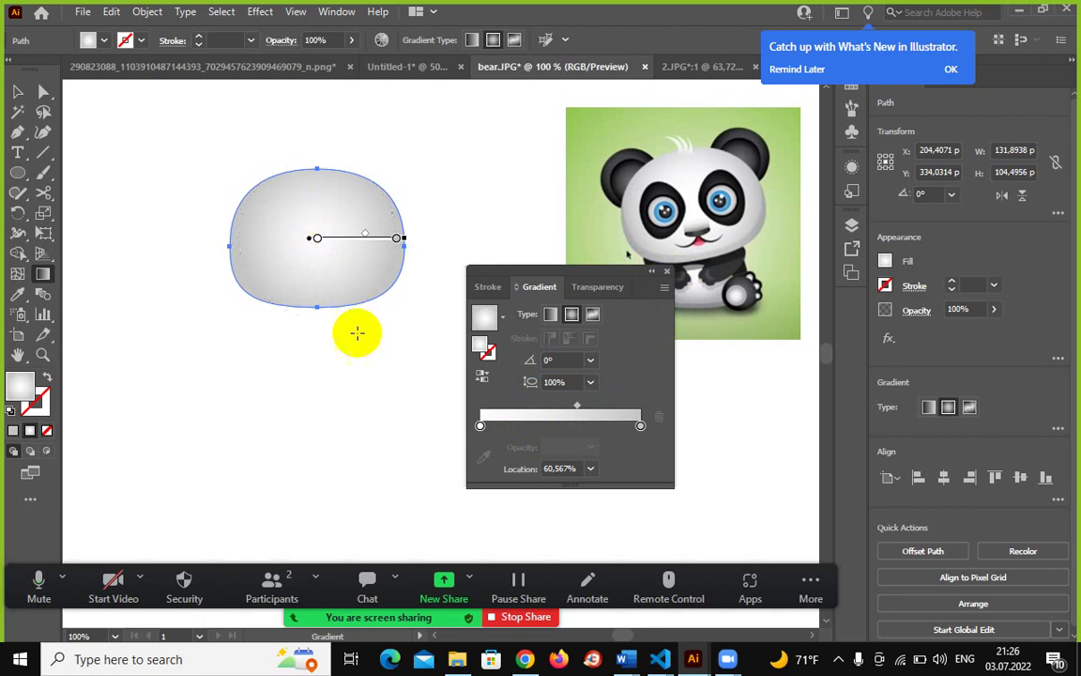
click(668, 275)
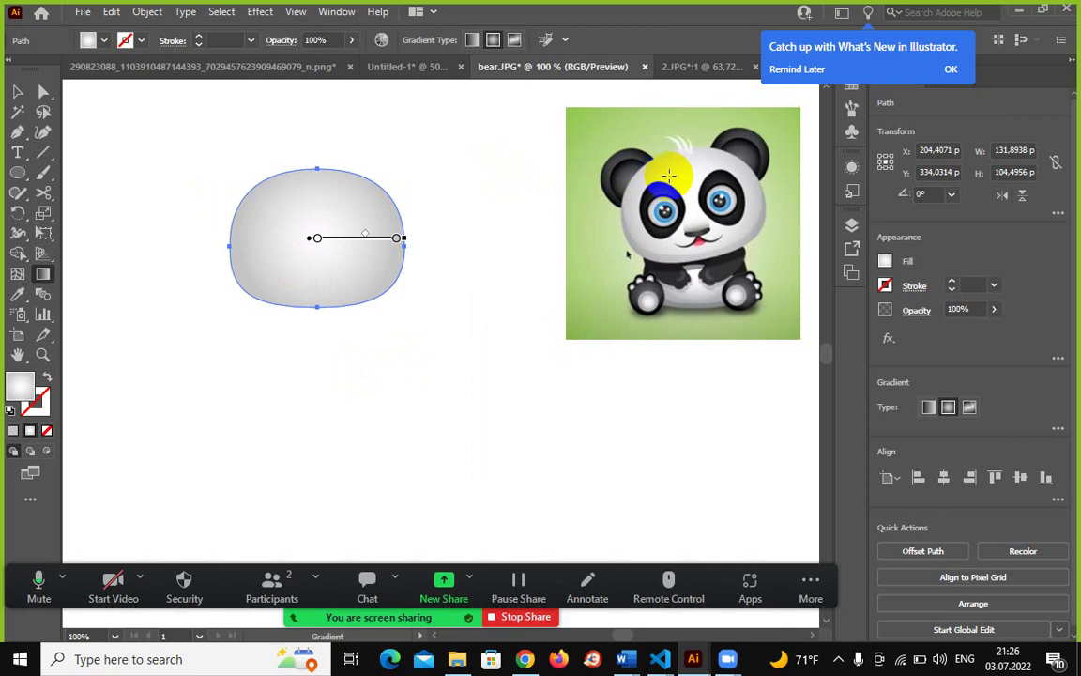
Draw a roughly 75 pt gradient circle below the head with the Ellipse tool.
click(17, 171)
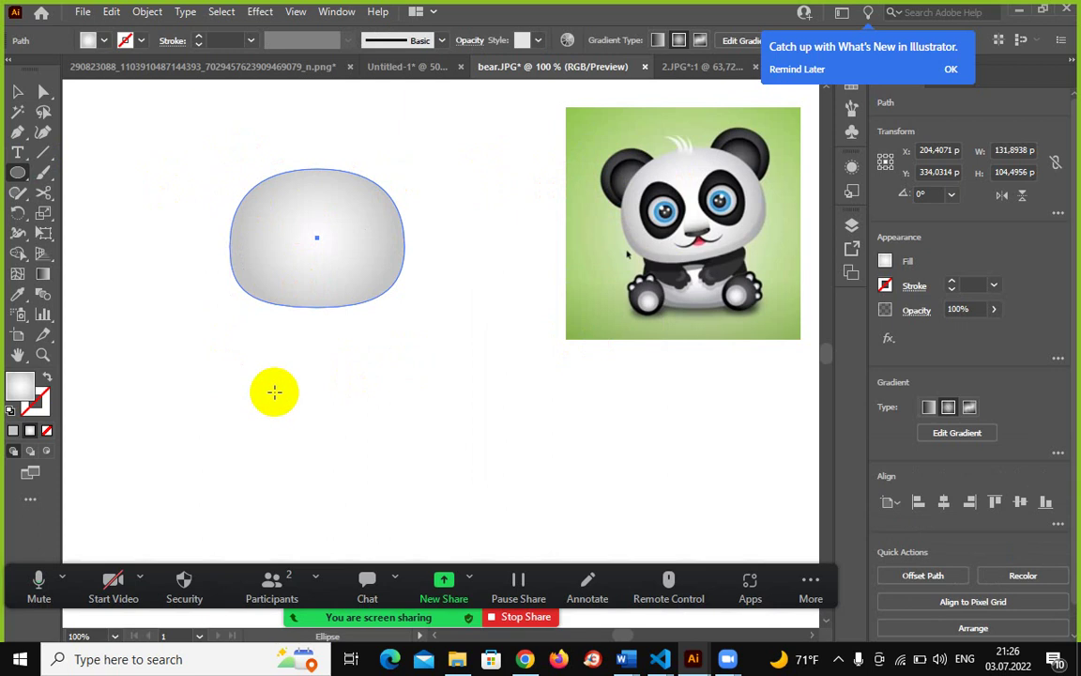
drag(274, 391, 324, 429)
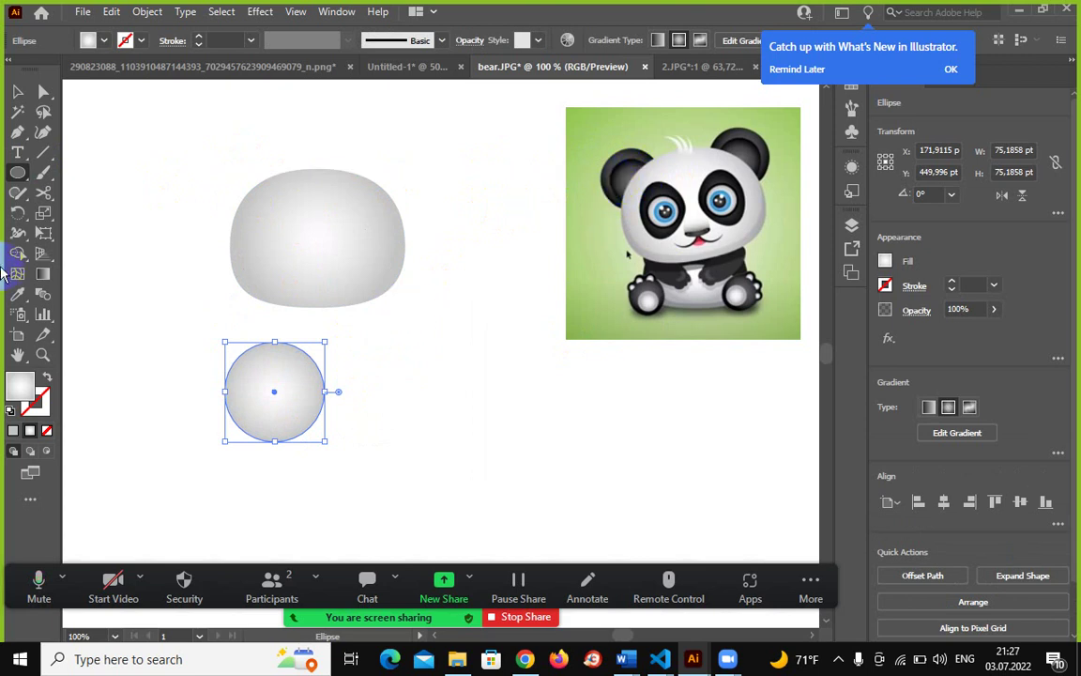
Copy the ear circle and paste the copy in place over it.
click(111, 11)
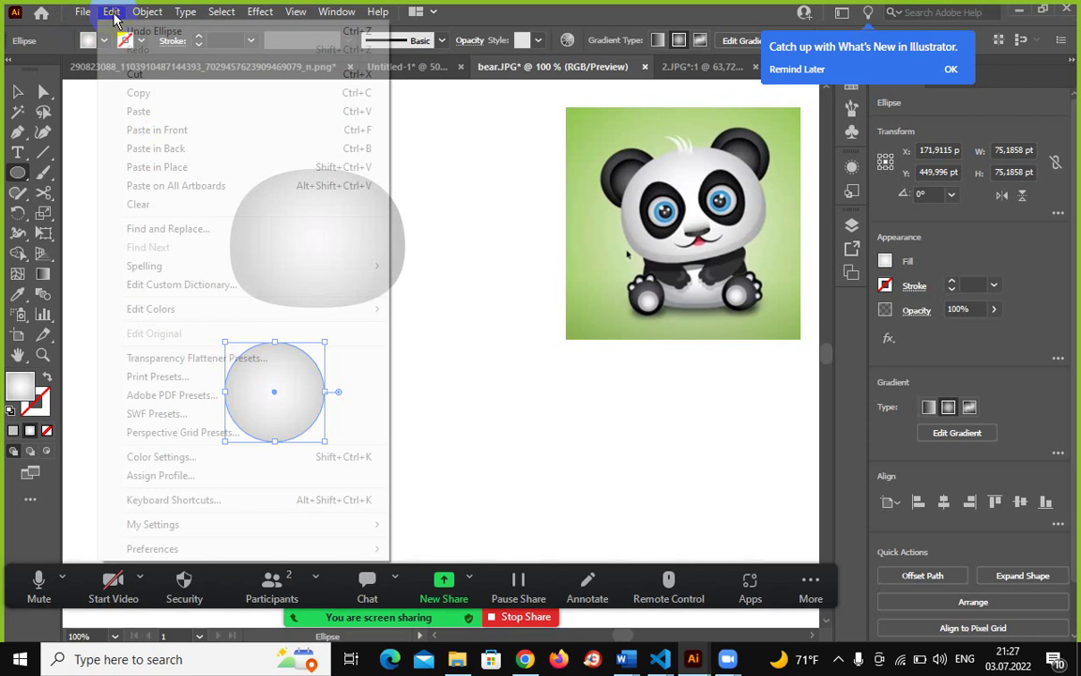
click(138, 92)
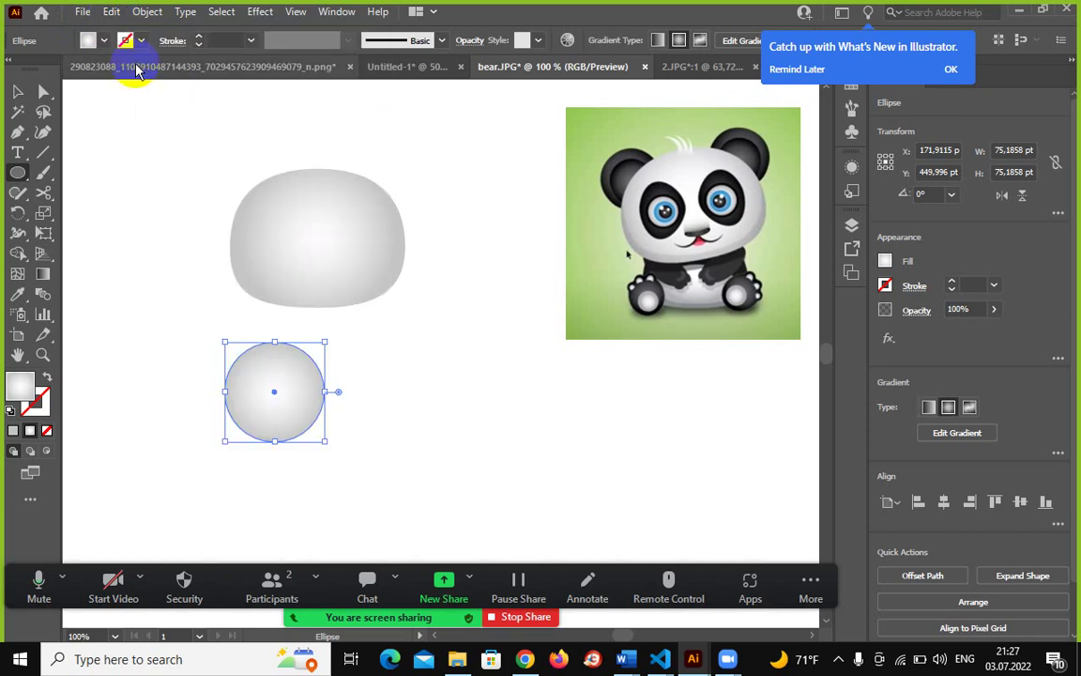
click(111, 11)
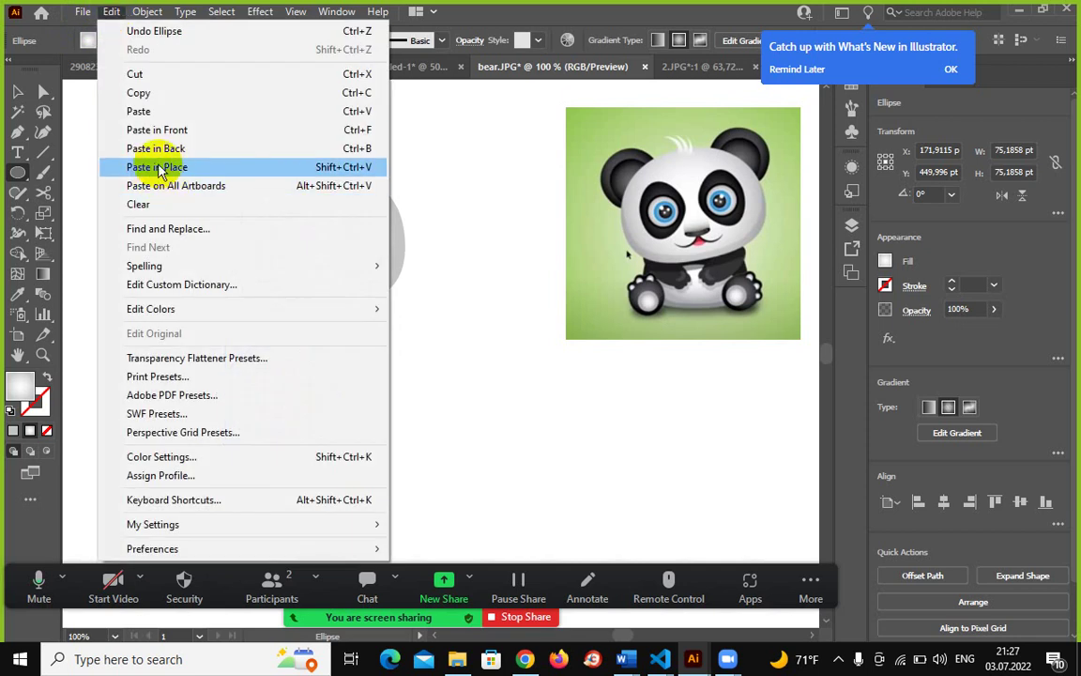
click(157, 171)
Shrink the pasted copy into a centred inner circle about 43 pt wide.
click(15, 90)
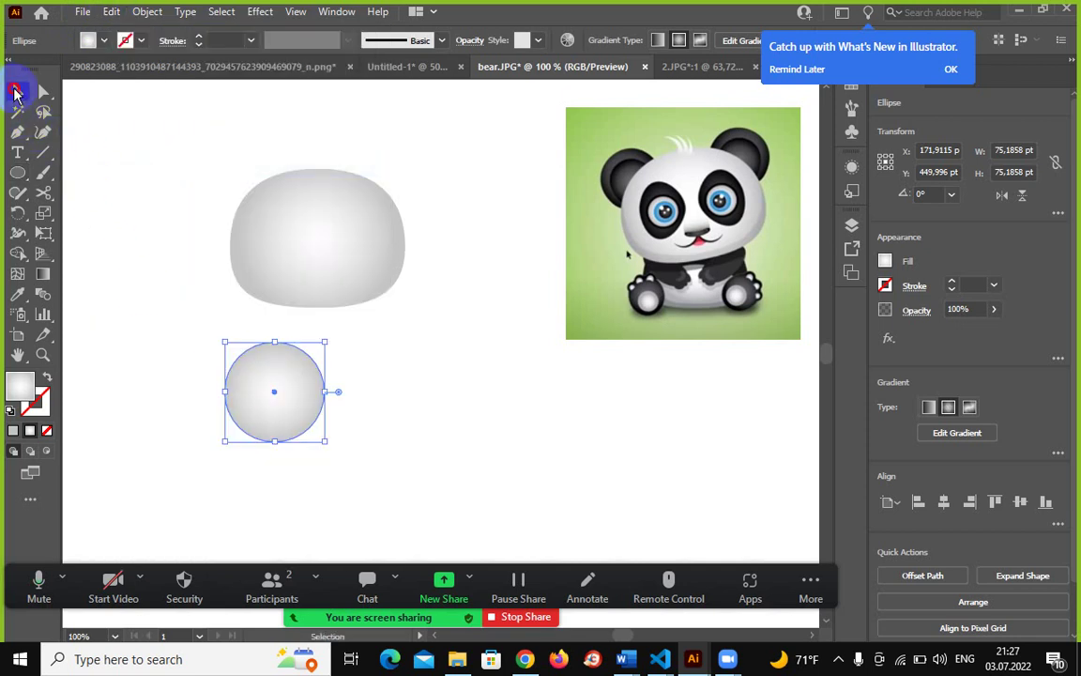
drag(296, 409, 406, 420)
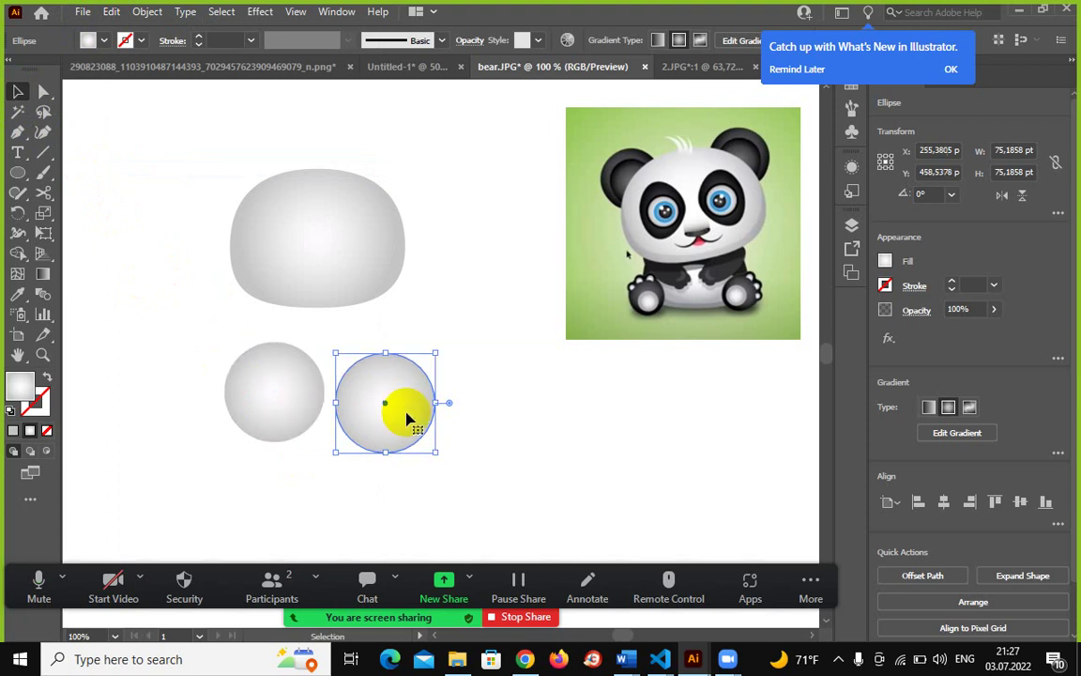
key(ctrl+z)
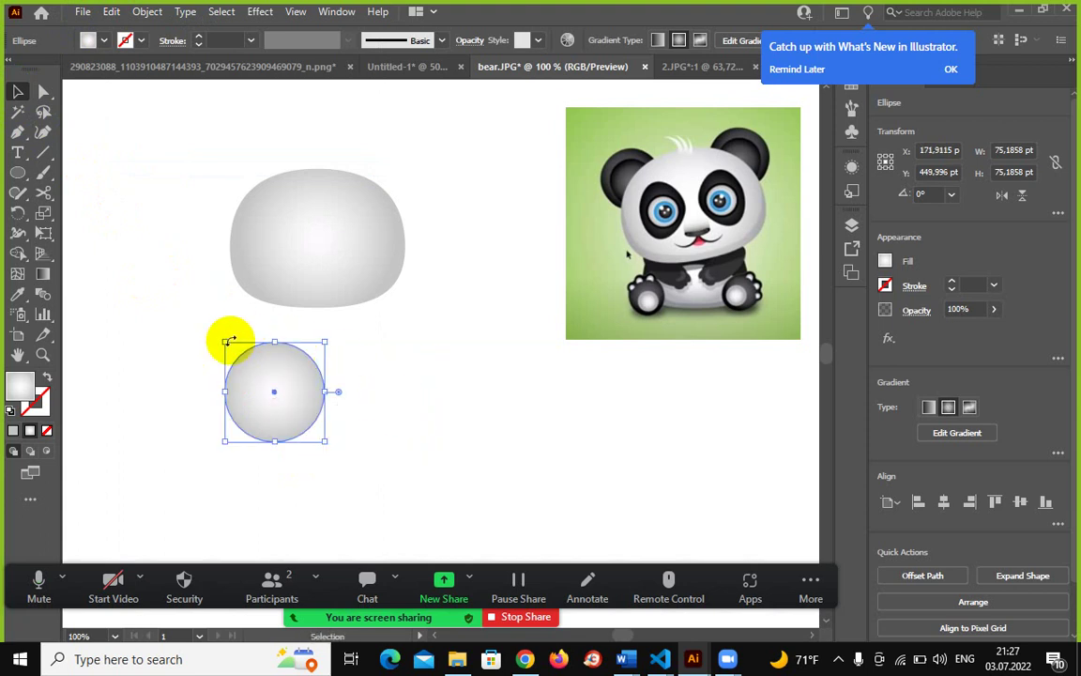
drag(221, 342, 245, 359)
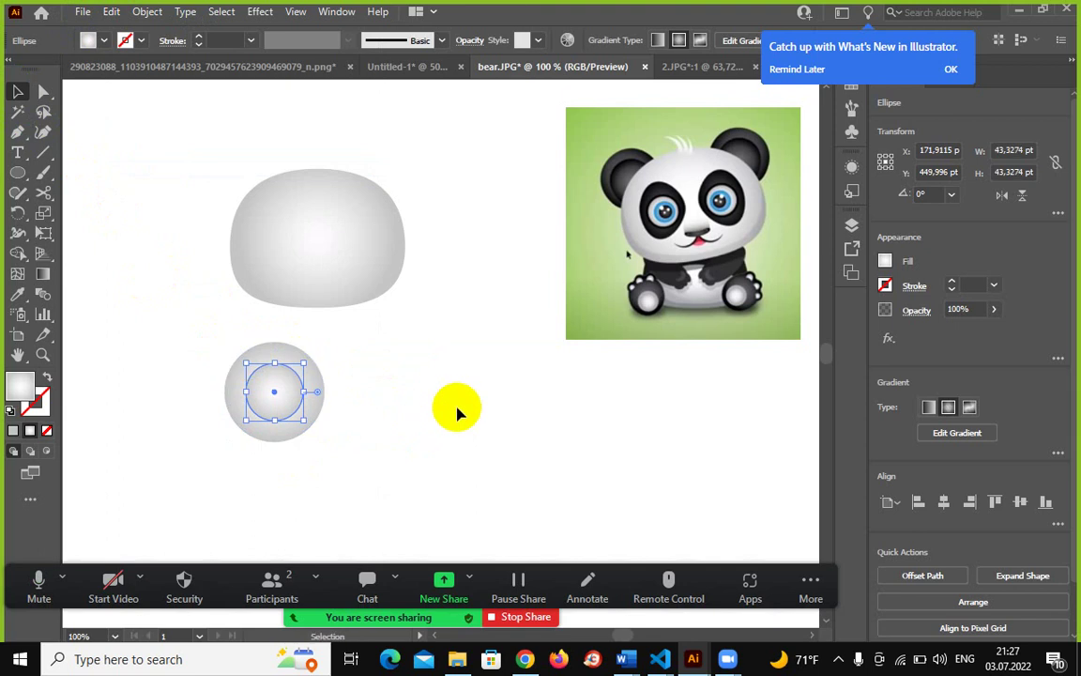
click(390, 408)
click(270, 364)
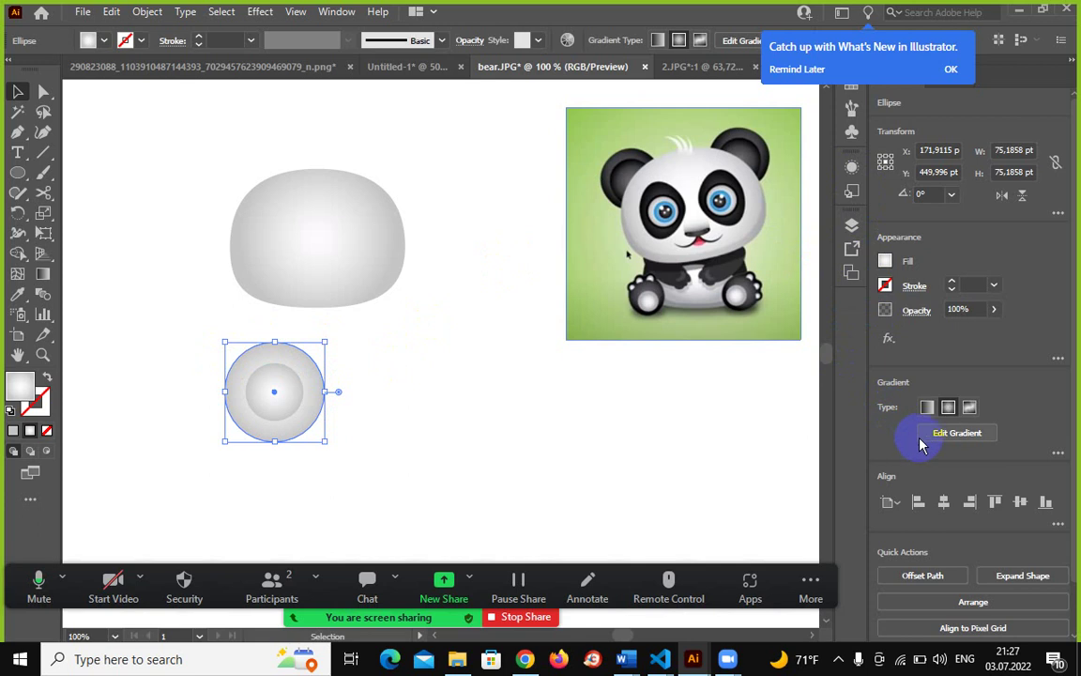
Sample black from the reference panda's ear into the outer circle's gradient stops.
click(955, 433)
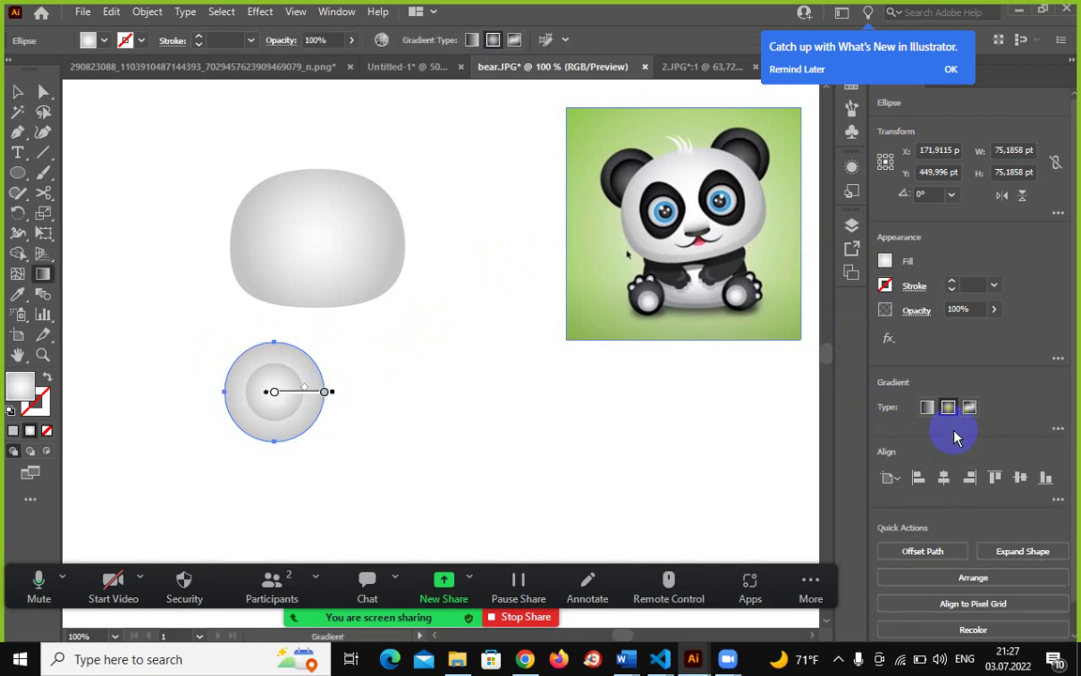
click(950, 406)
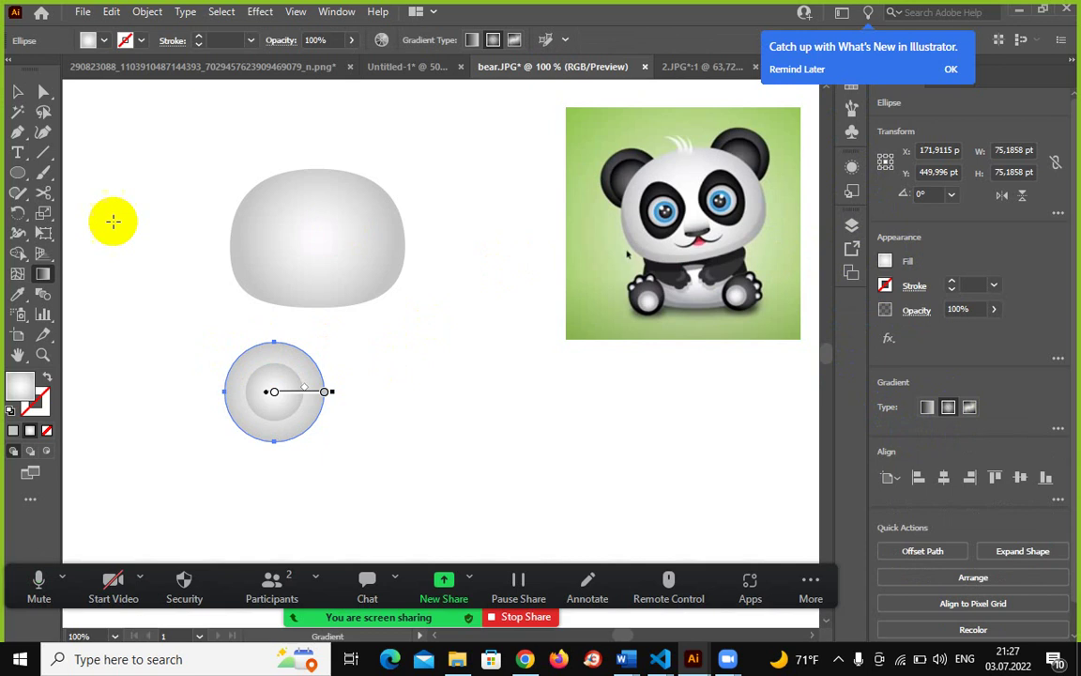
double_click(43, 273)
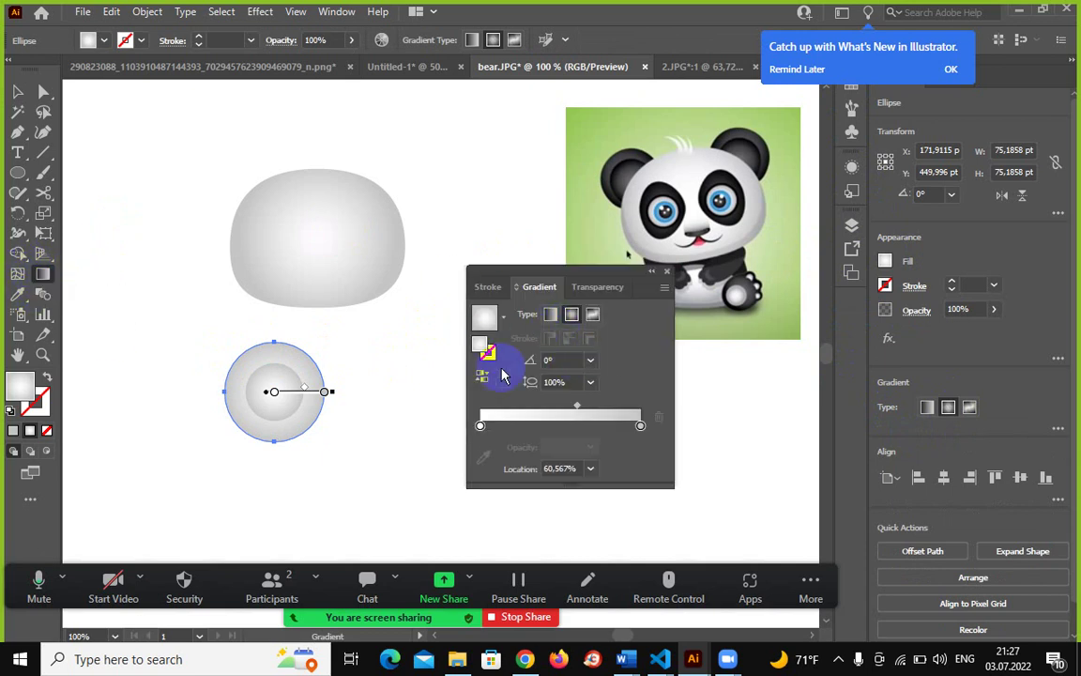
click(487, 333)
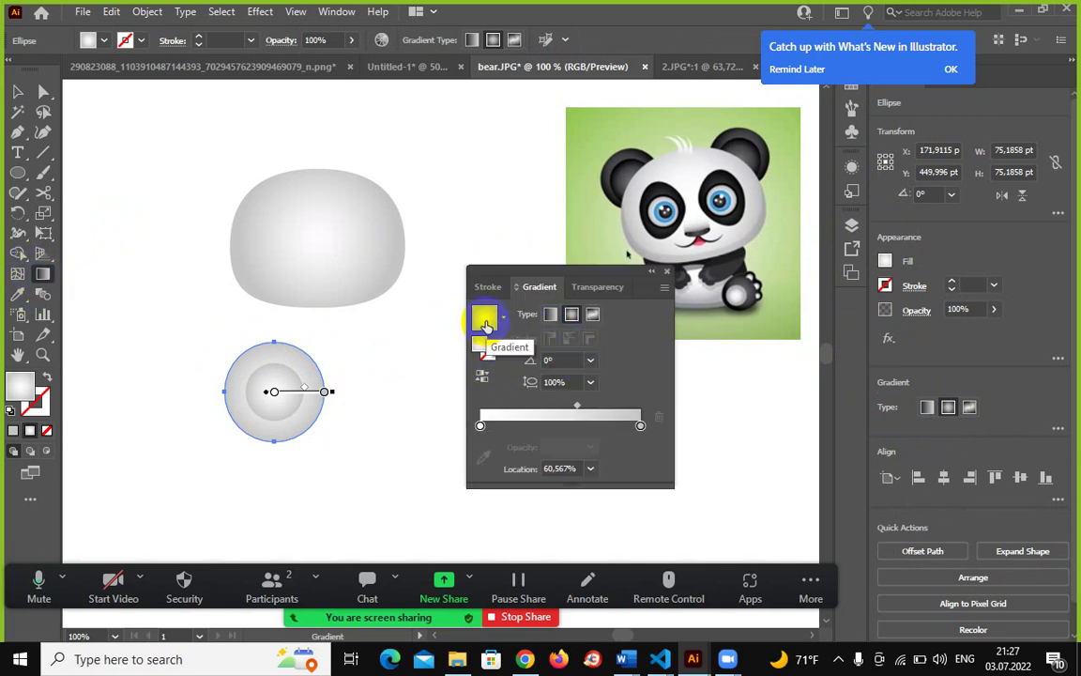
click(480, 427)
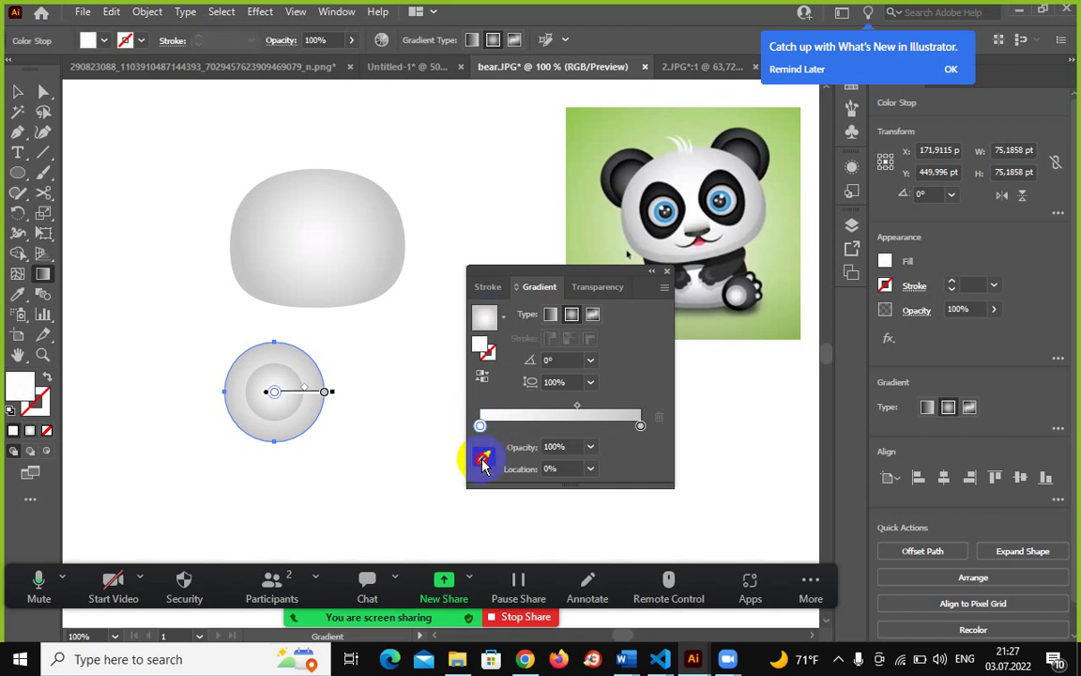
click(483, 460)
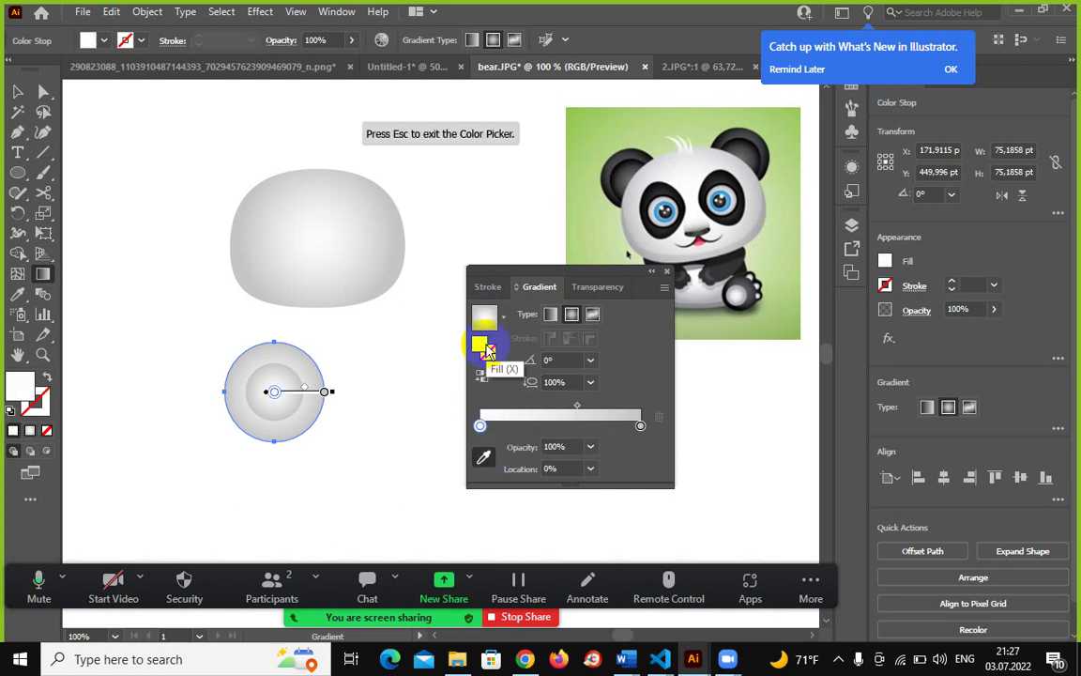
click(644, 144)
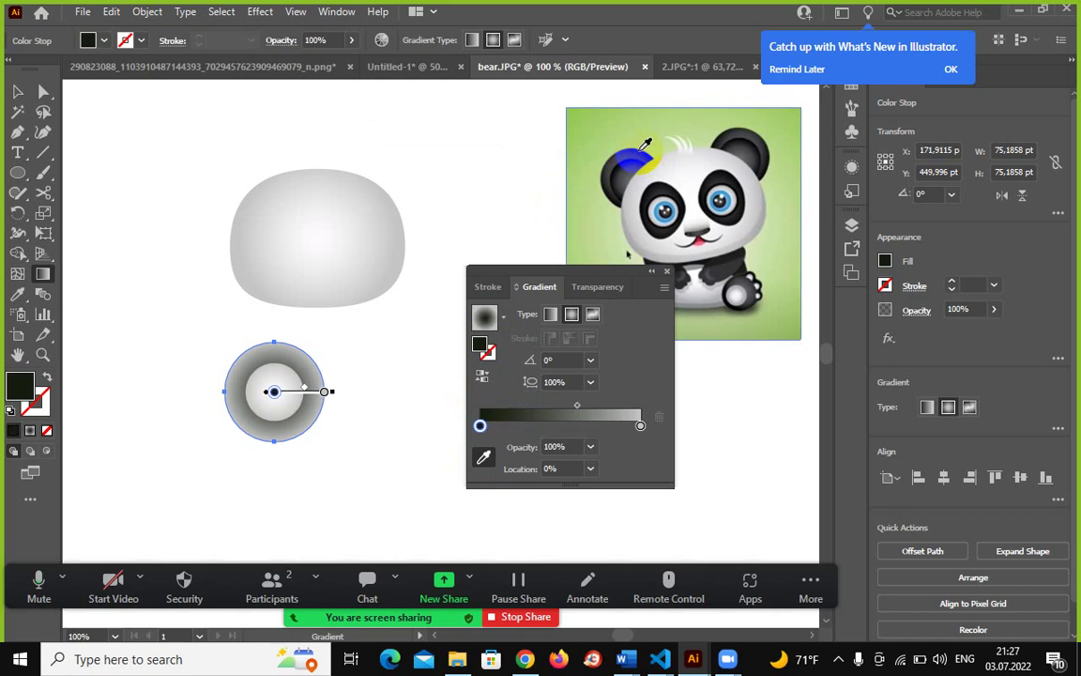
click(640, 425)
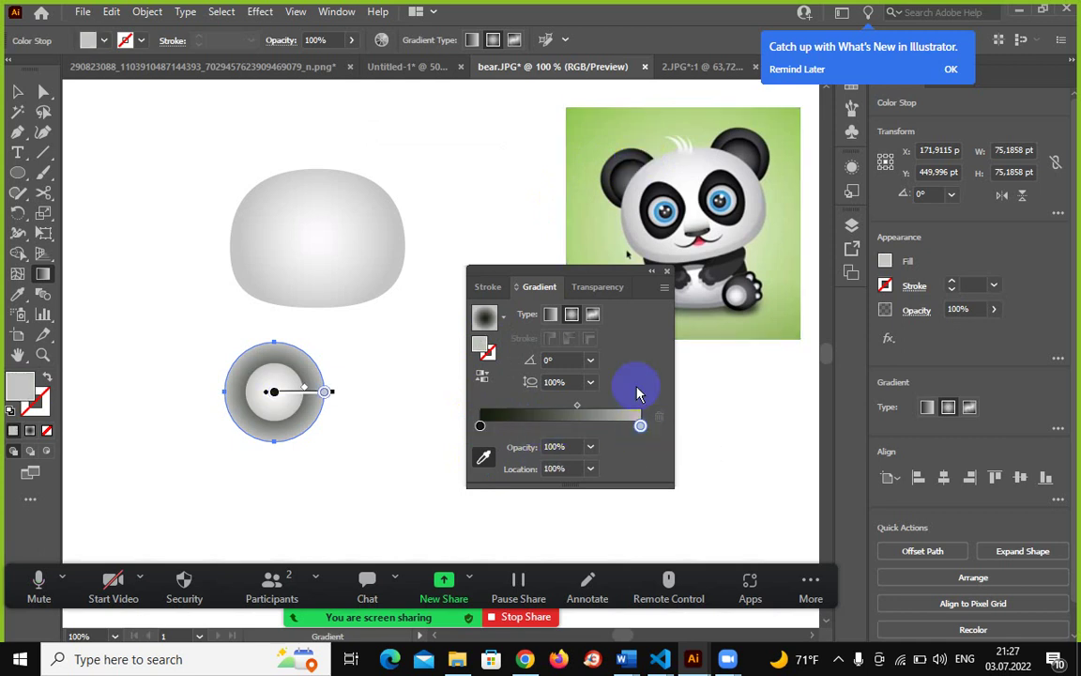
click(627, 181)
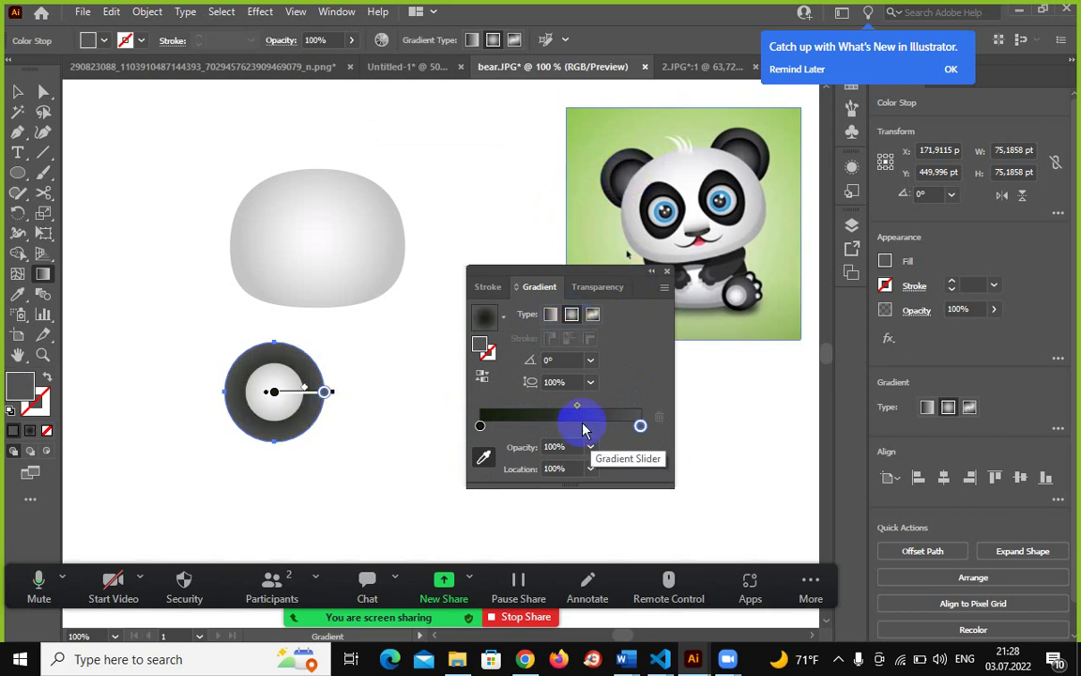
Reverse the outer circle's gradient so the rim is darkest, midpoint at 87%.
drag(576, 406, 523, 405)
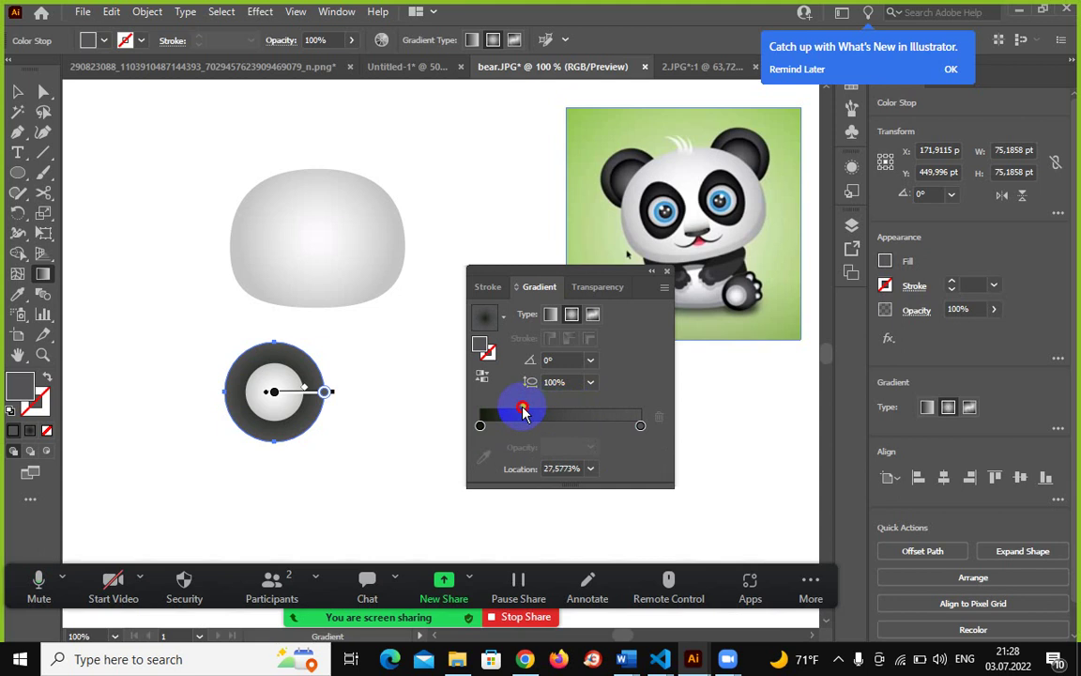
click(483, 377)
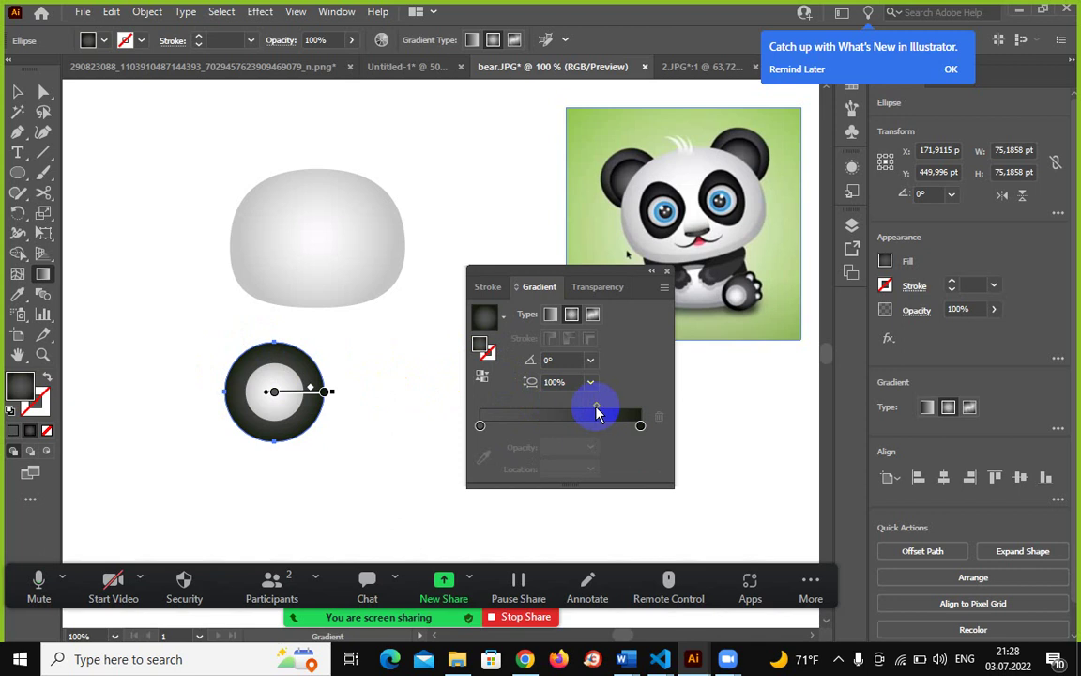
drag(597, 413, 604, 409)
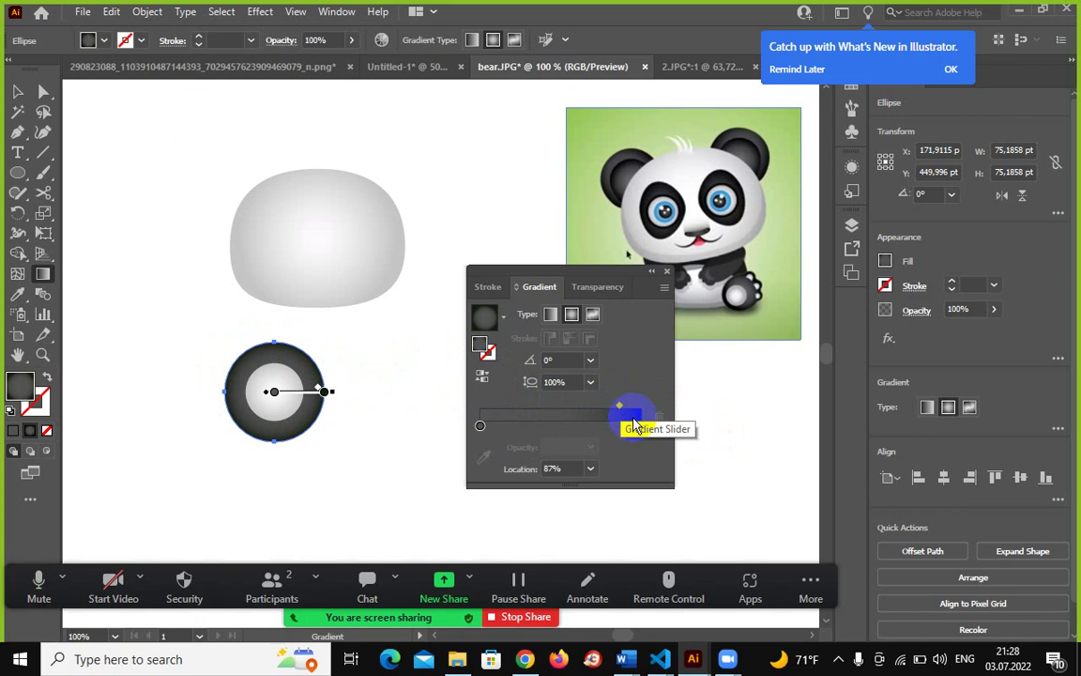
click(634, 425)
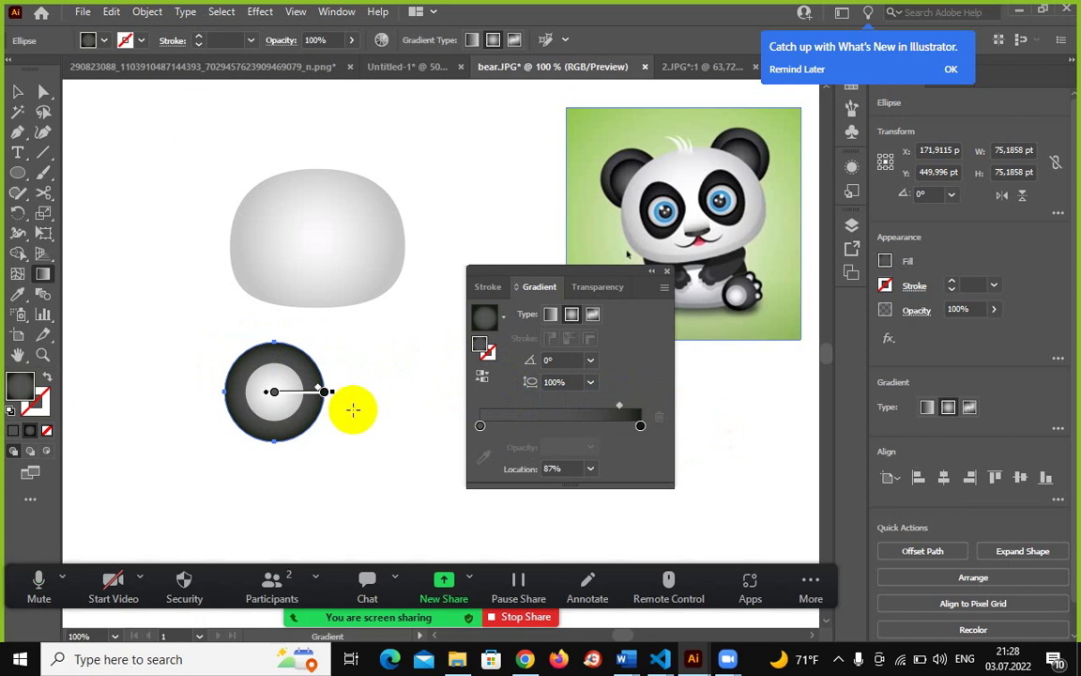
click(13, 93)
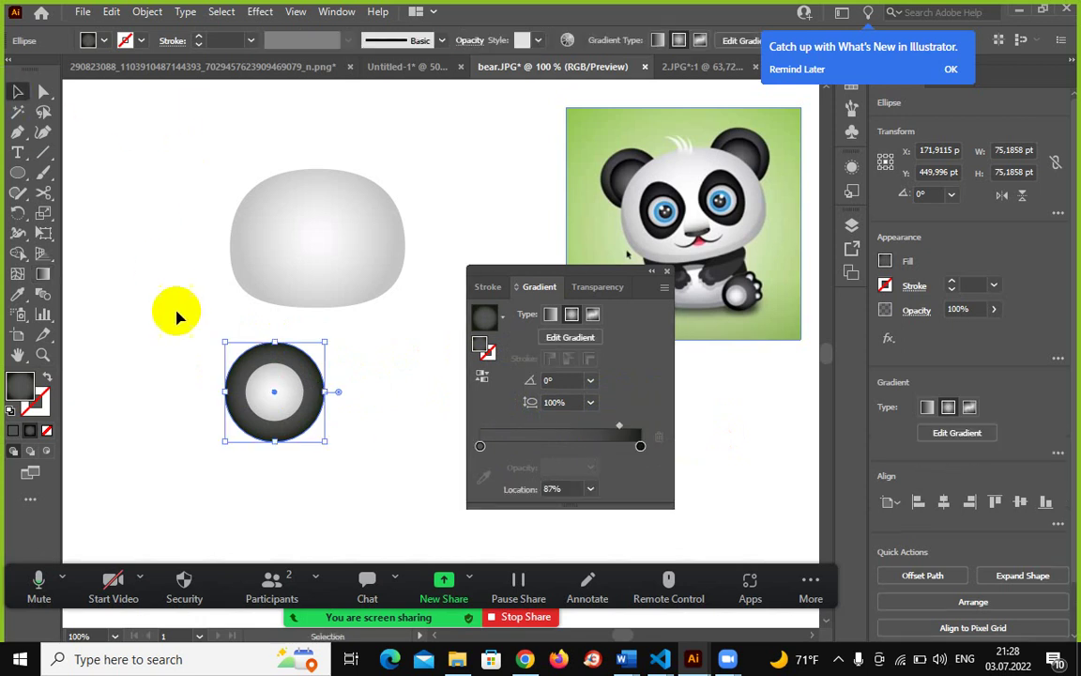
Sample the outer ring's dark colour into the inner circle's starting stop and reverse its gradient.
click(270, 383)
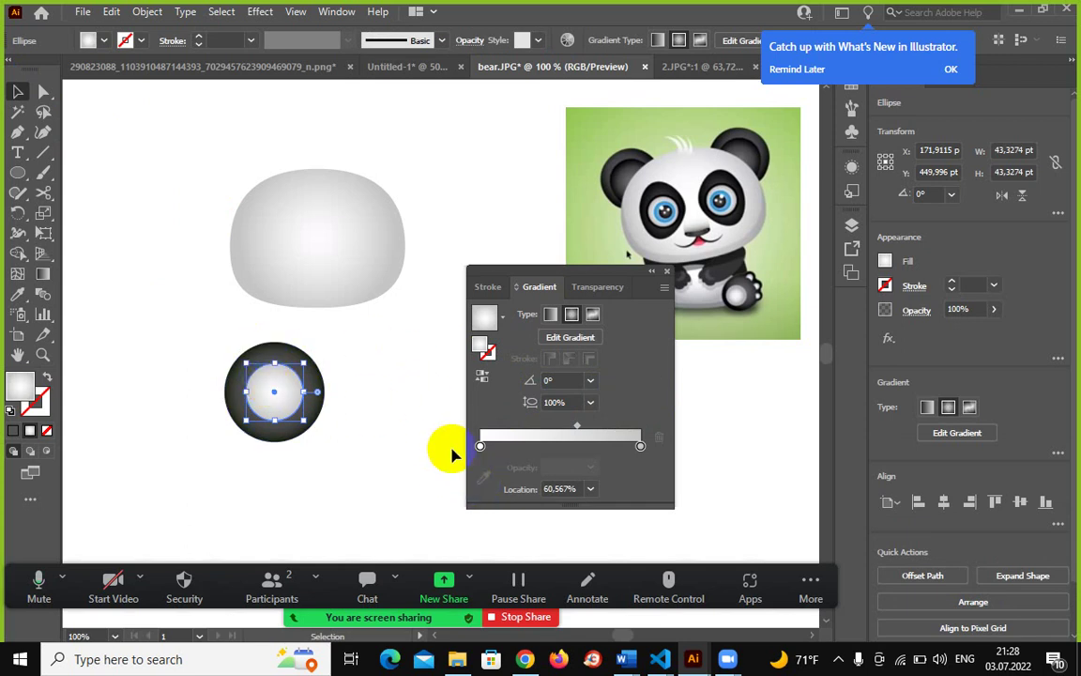
click(481, 446)
click(483, 476)
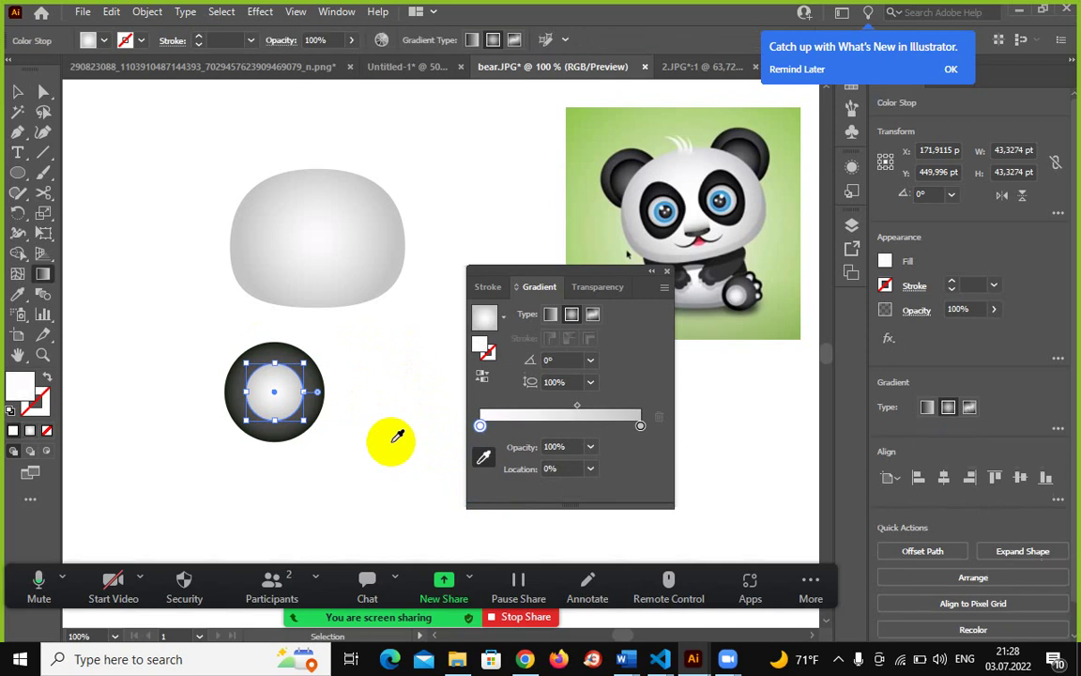
click(243, 364)
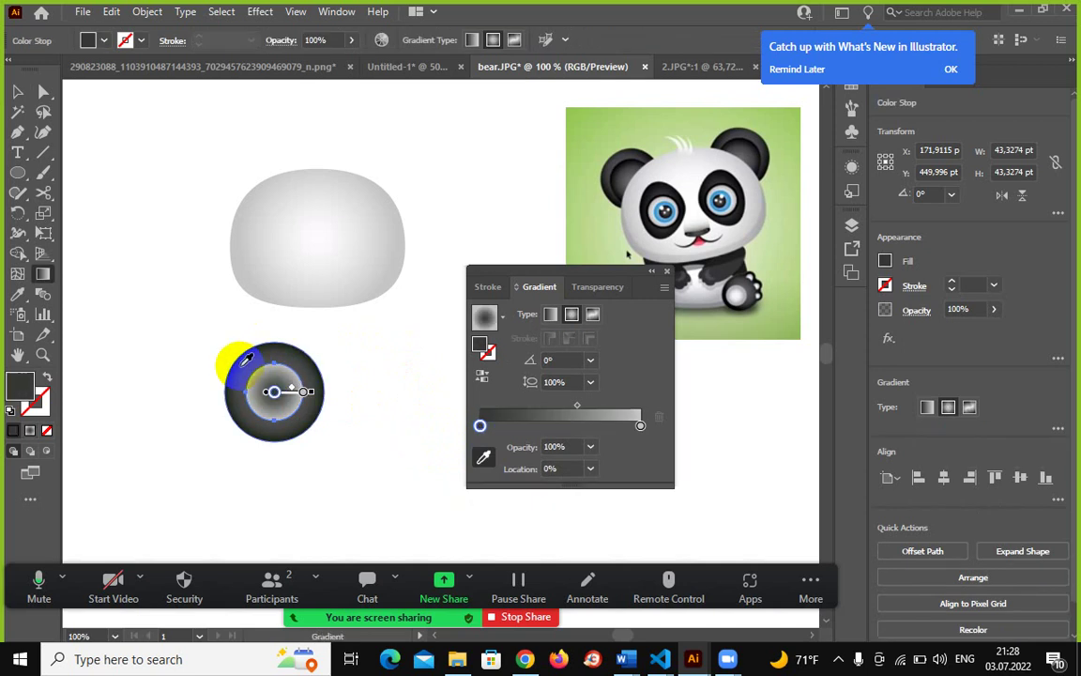
click(274, 391)
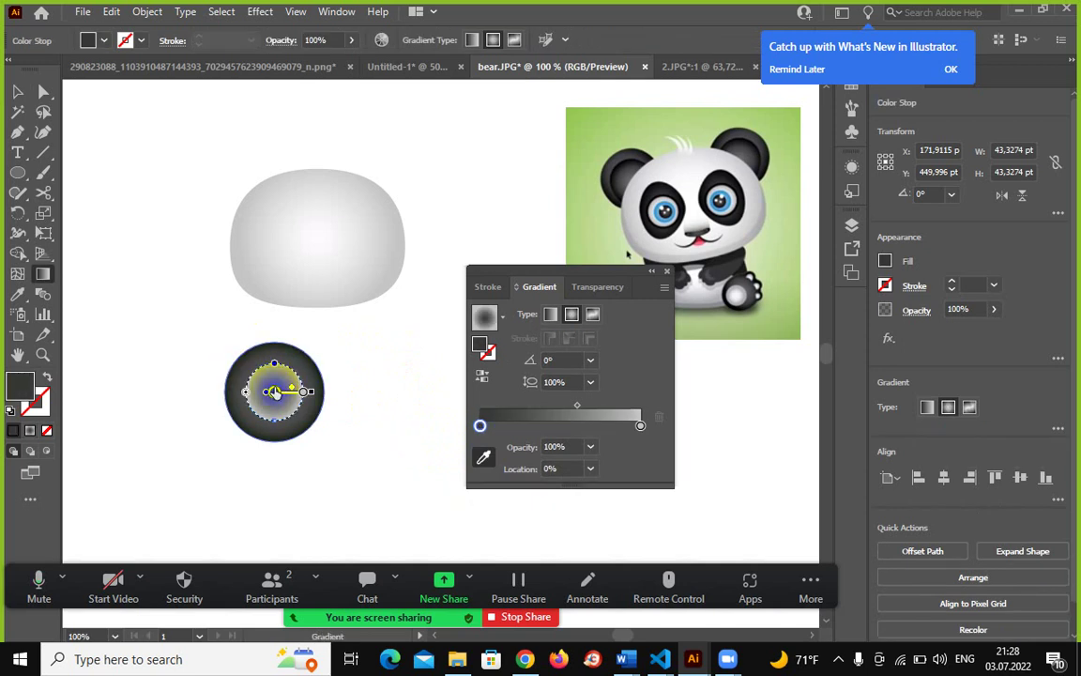
click(482, 377)
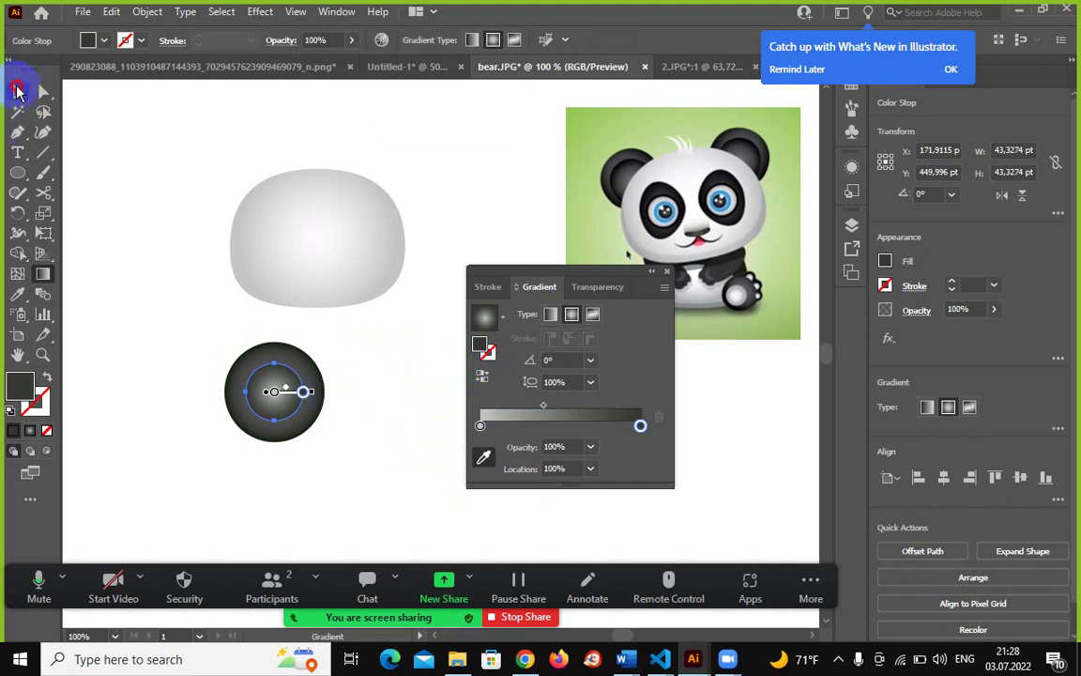
click(17, 91)
click(370, 446)
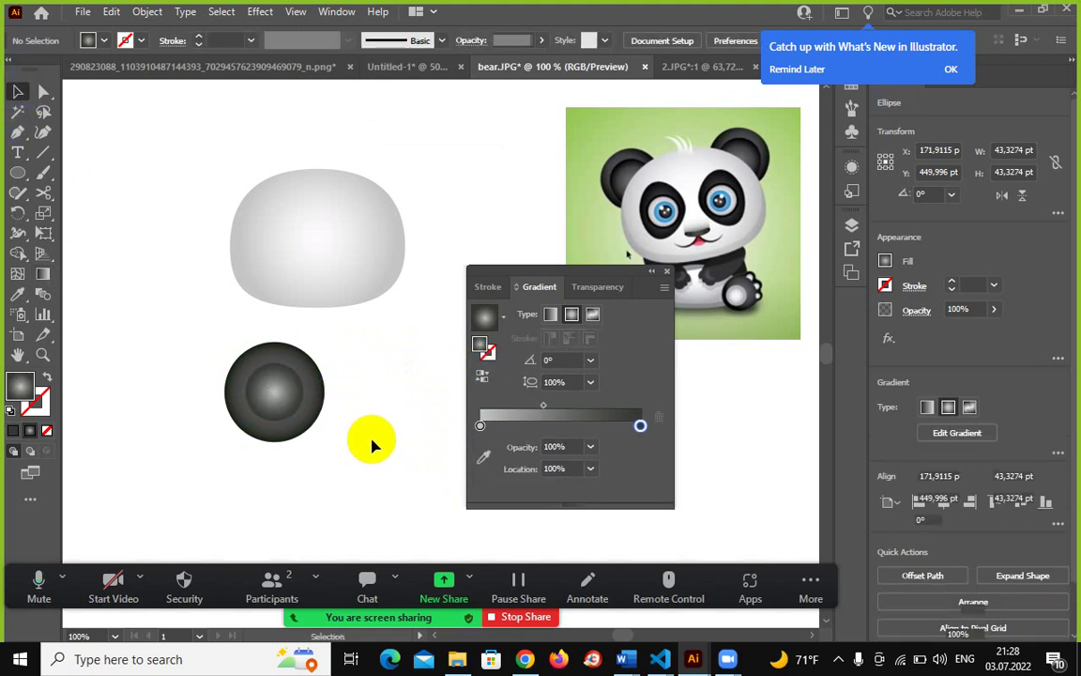
click(282, 394)
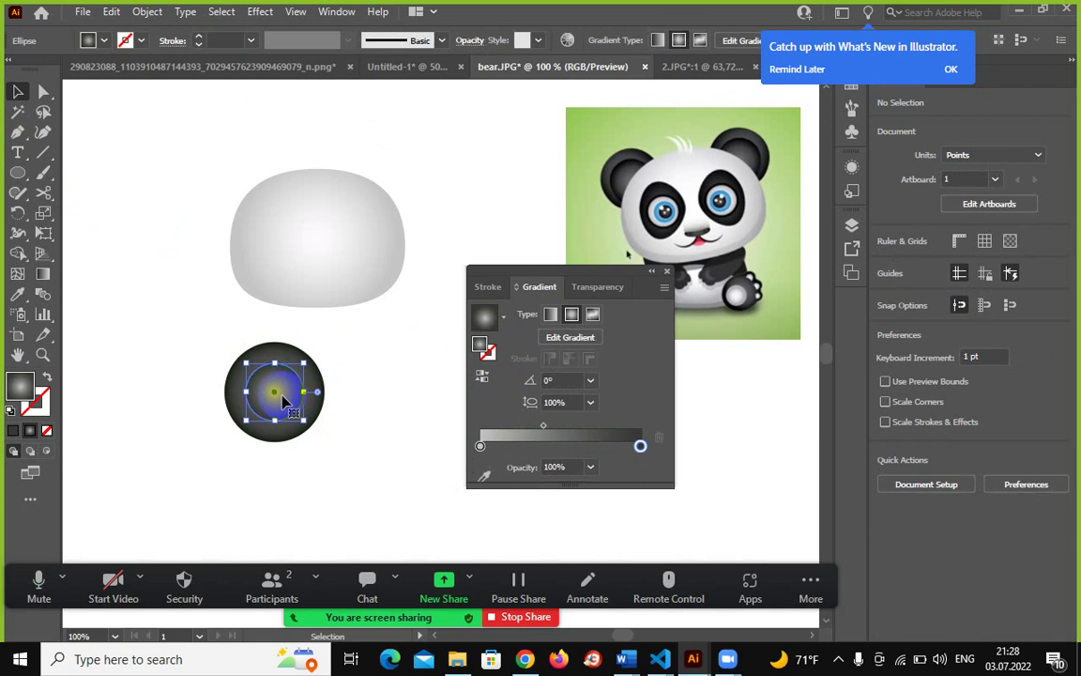
Add a stop near the rim, sample the ear's dark colour for the centre, midpoint to 87%.
click(544, 430)
drag(544, 430, 606, 430)
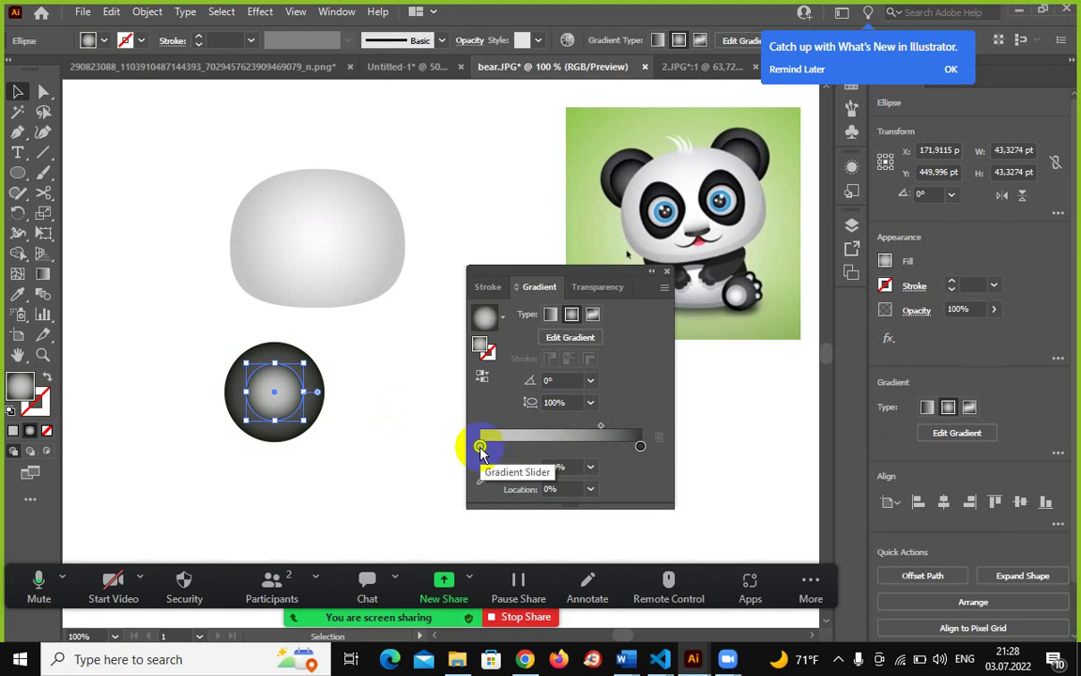
click(480, 446)
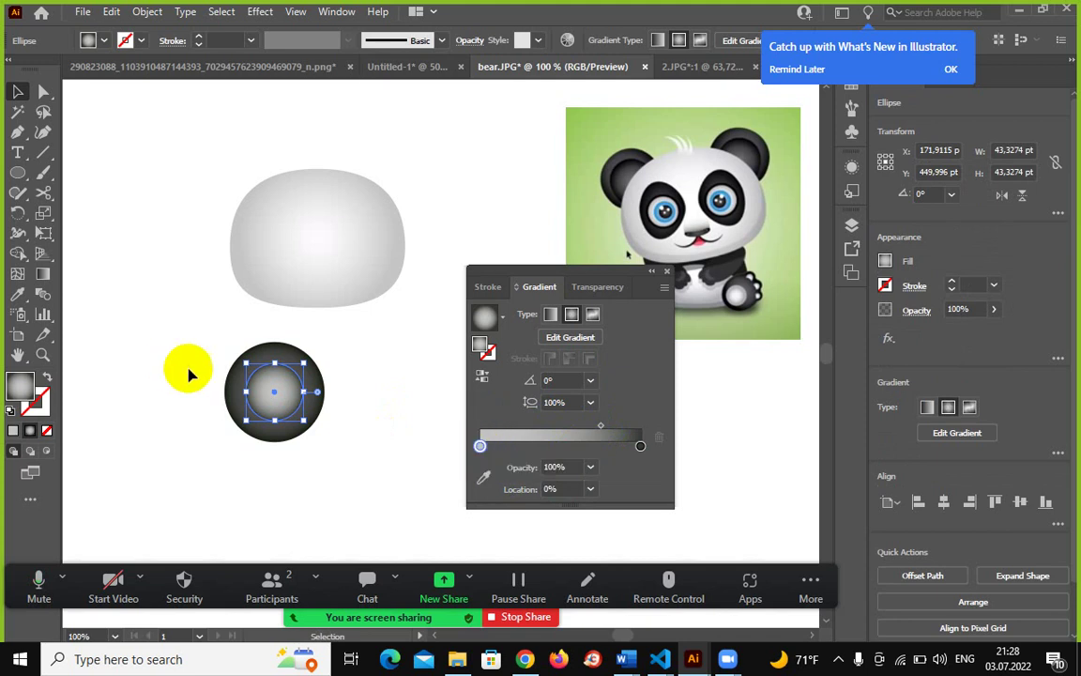
click(483, 477)
click(629, 172)
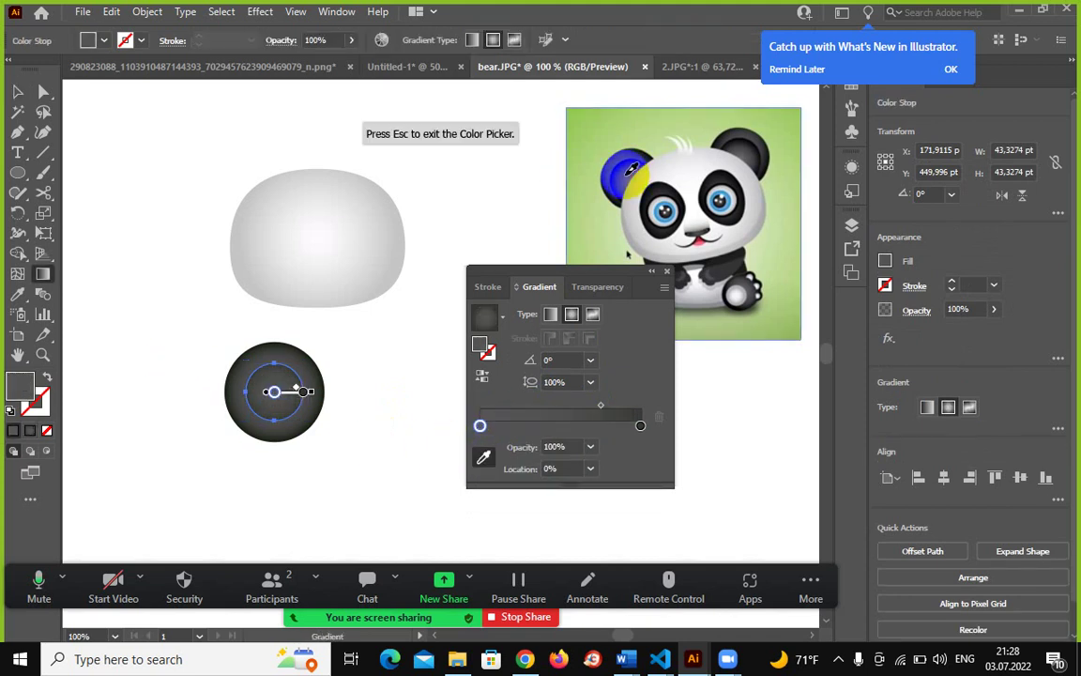
drag(600, 407, 620, 406)
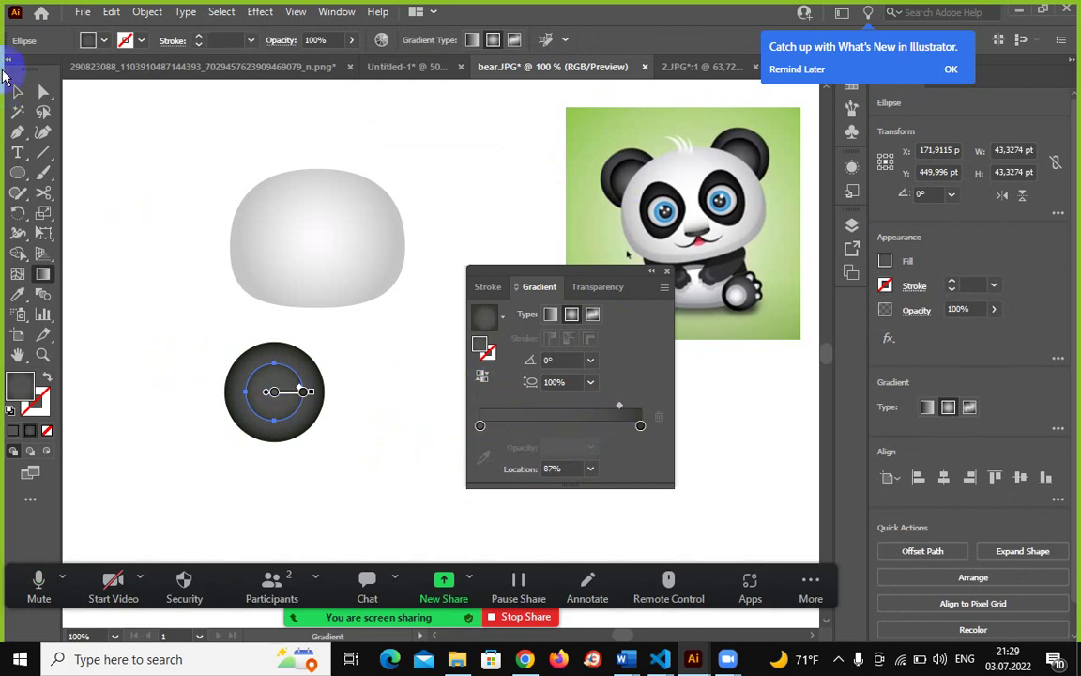
click(17, 89)
click(295, 472)
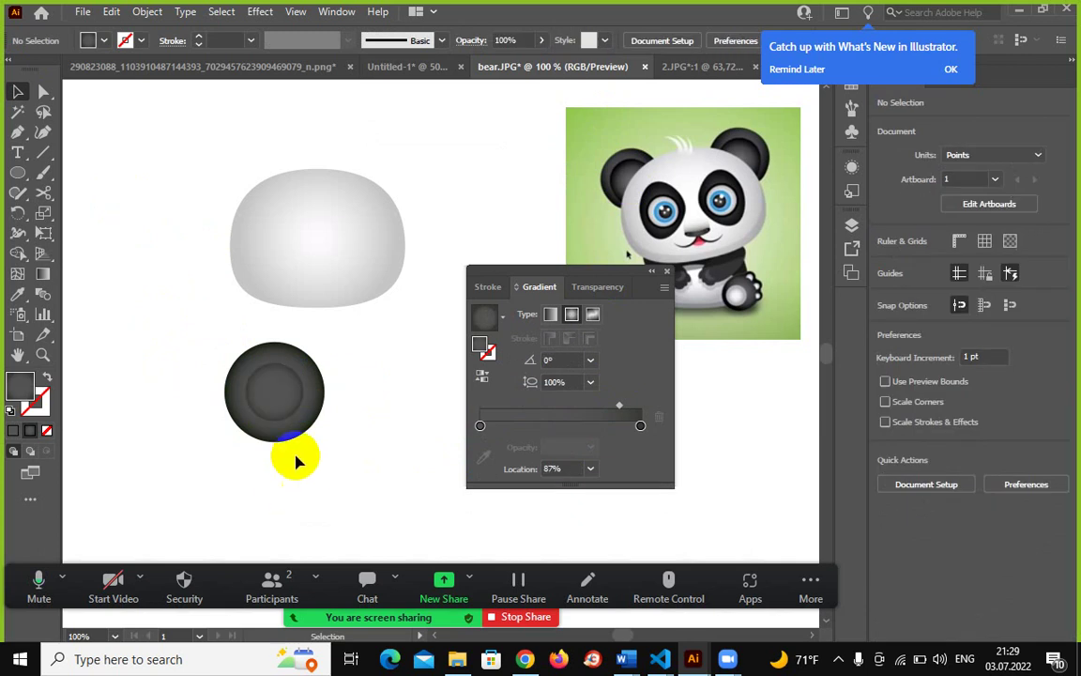
Reselect the inner circle and start sampling a colour for its starting gradient stop.
click(294, 415)
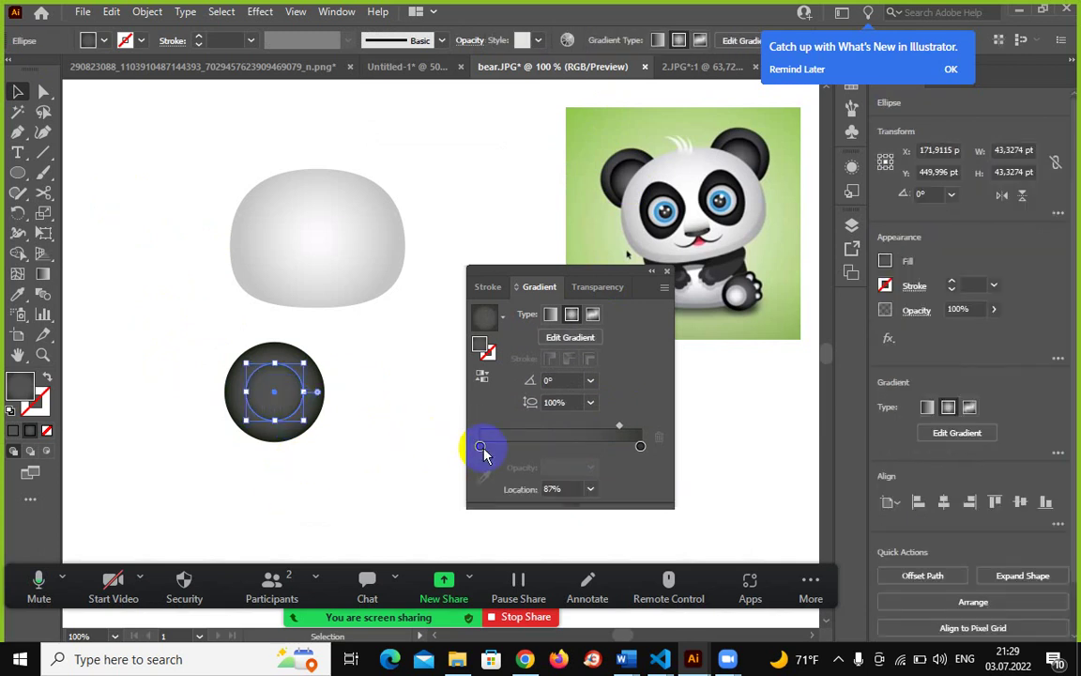
click(482, 447)
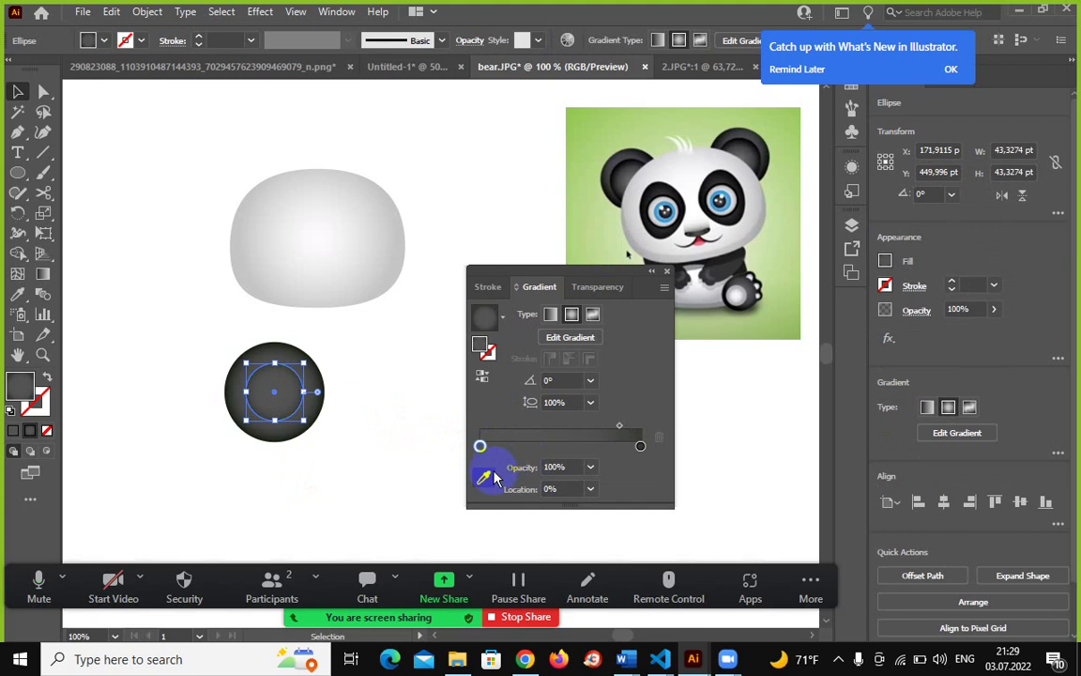
click(483, 476)
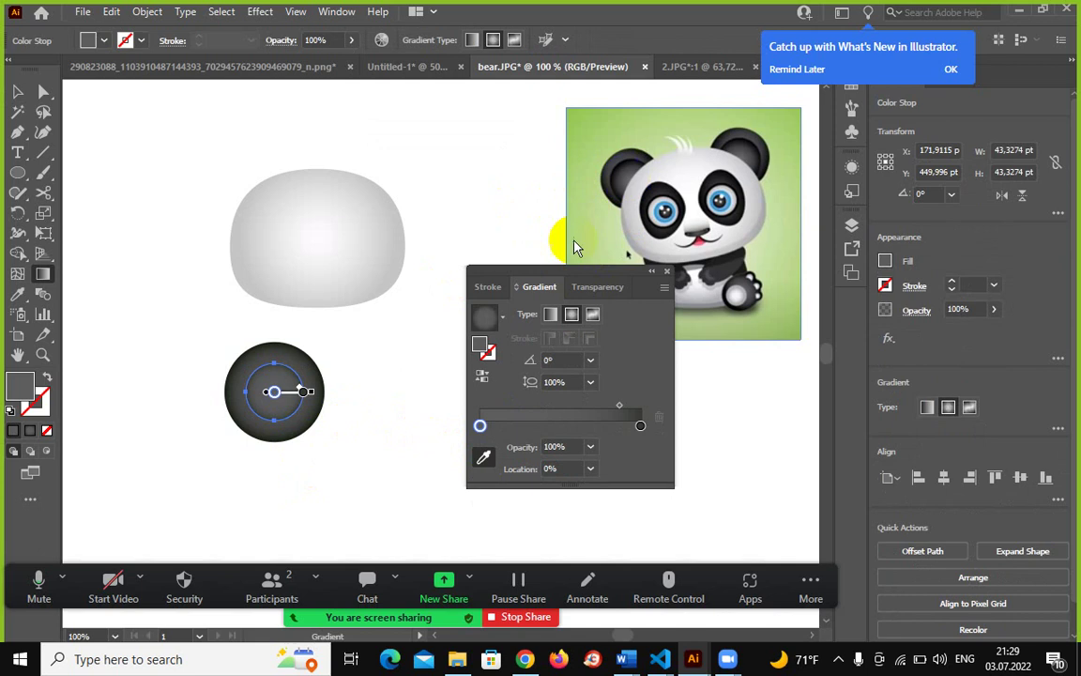
click(16, 94)
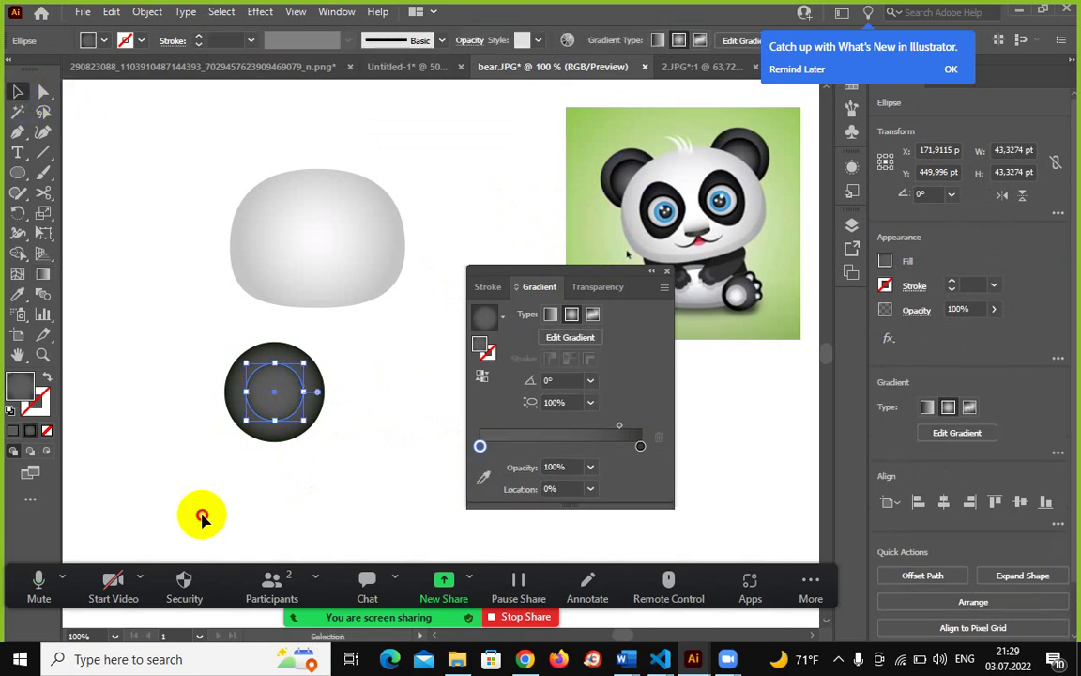
click(201, 512)
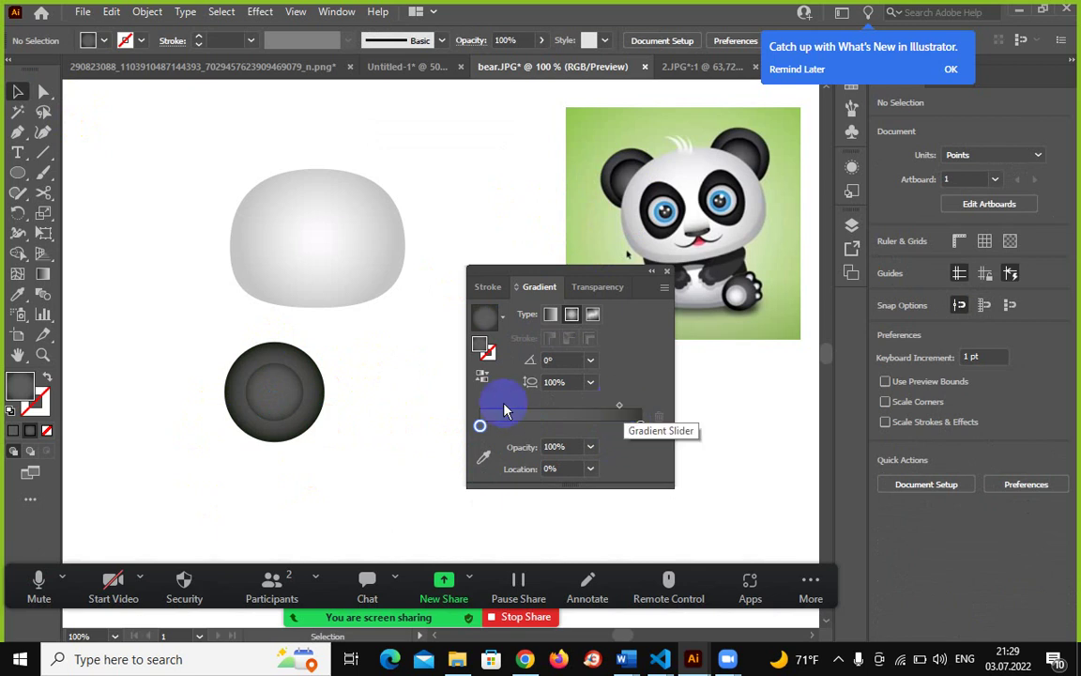
Sample pure black from the panda's ear into the inner circle's outer gradient stop.
click(278, 389)
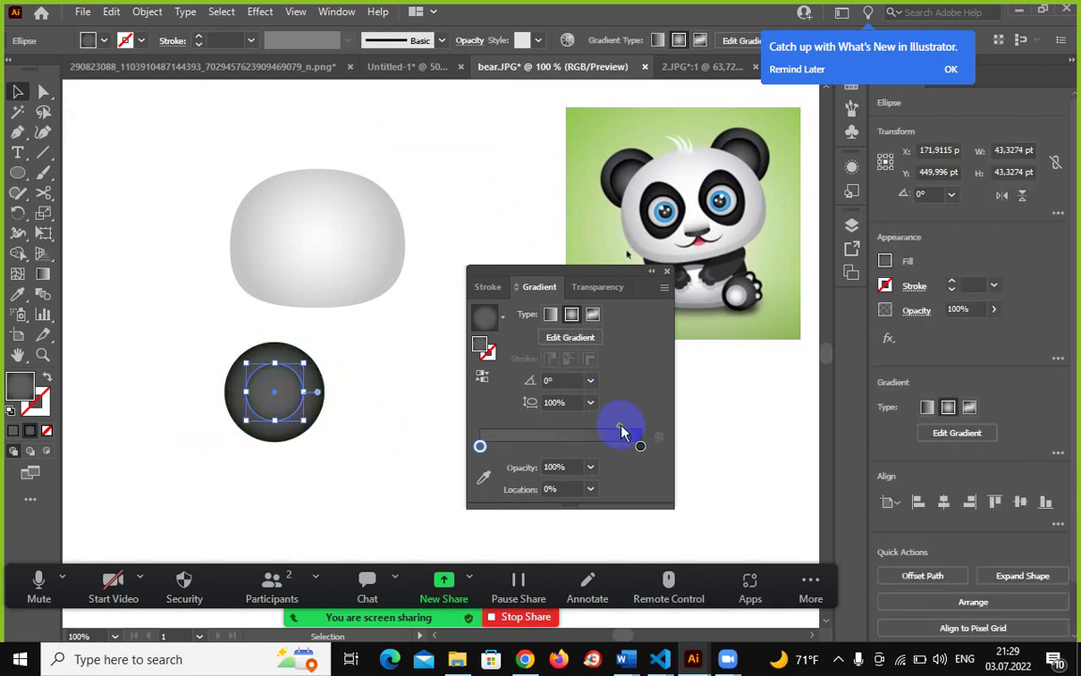
click(621, 429)
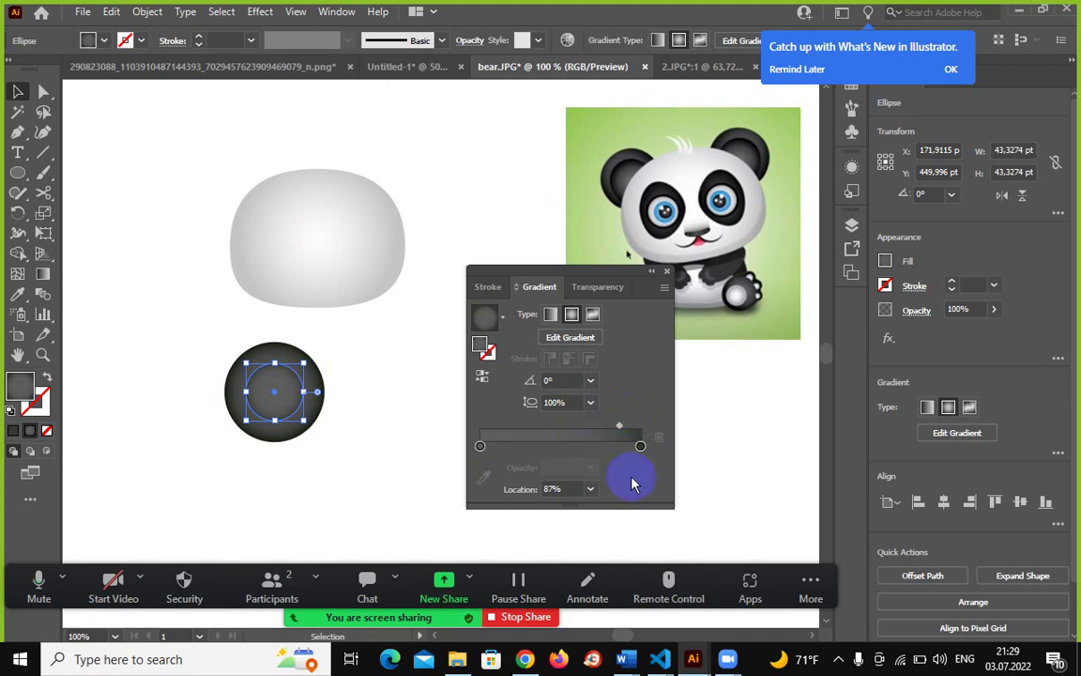
click(642, 450)
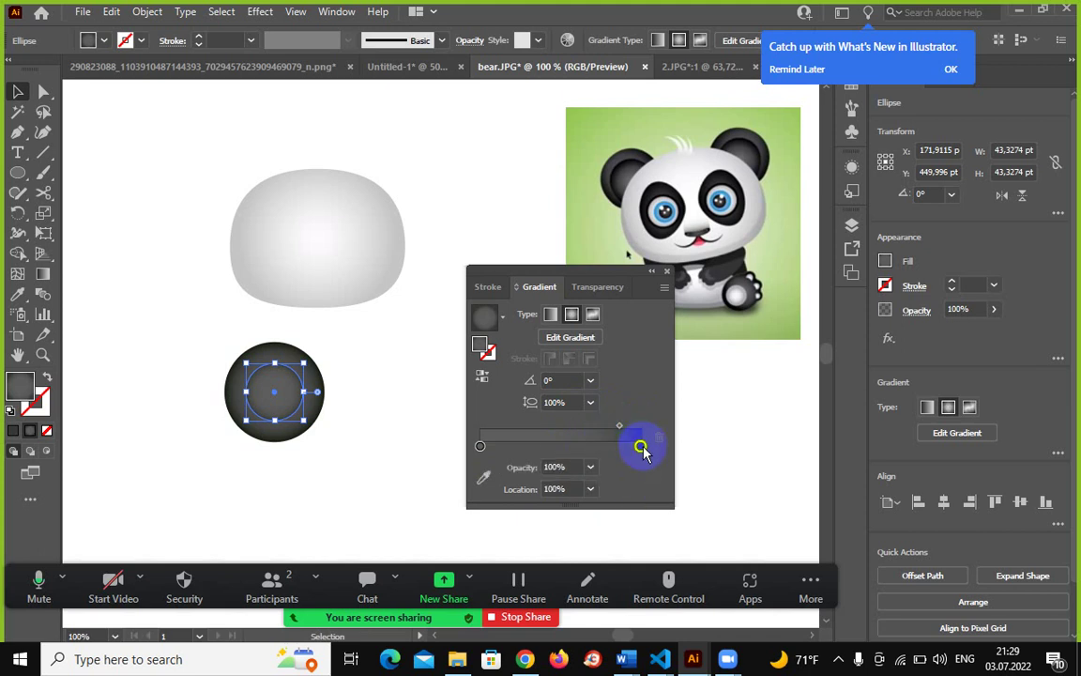
click(479, 477)
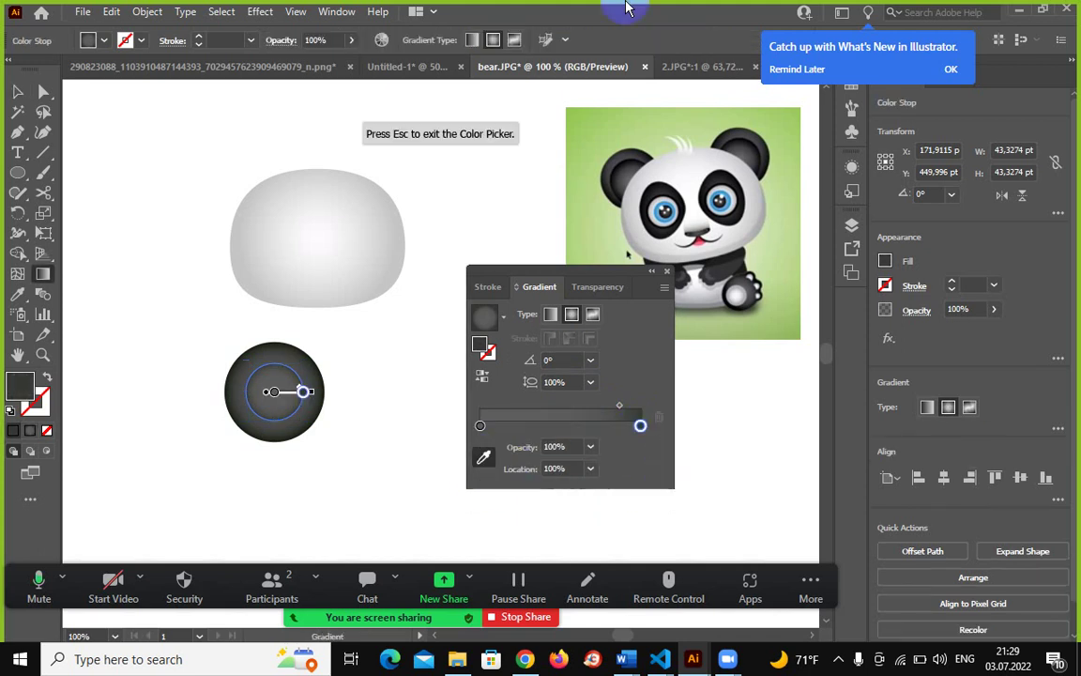
click(627, 159)
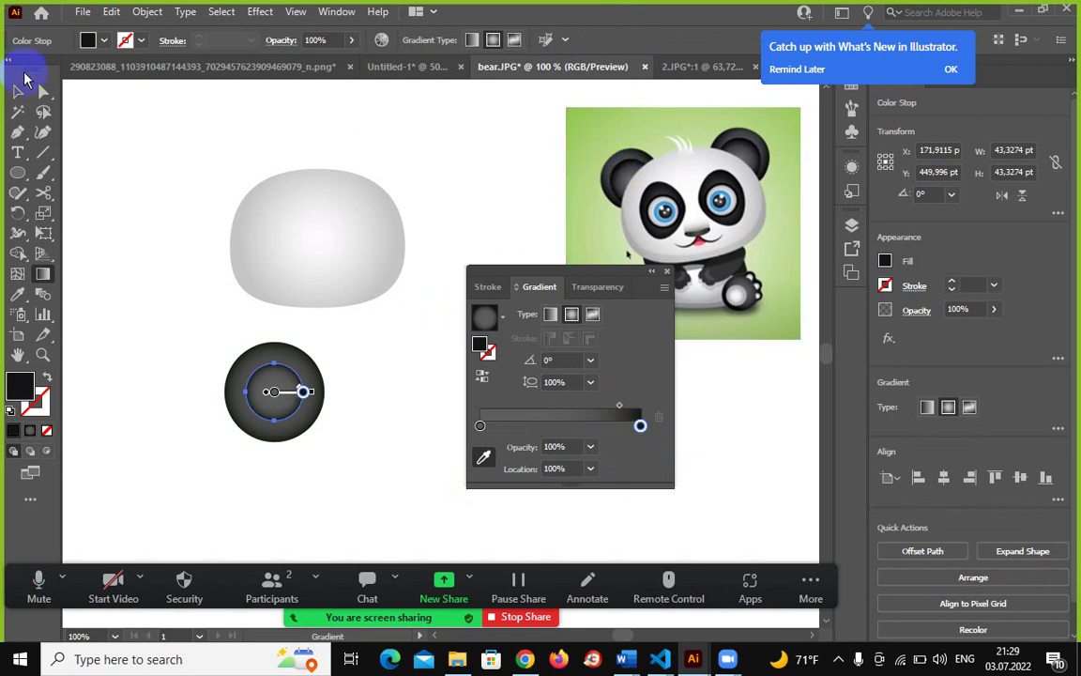
click(17, 91)
click(329, 476)
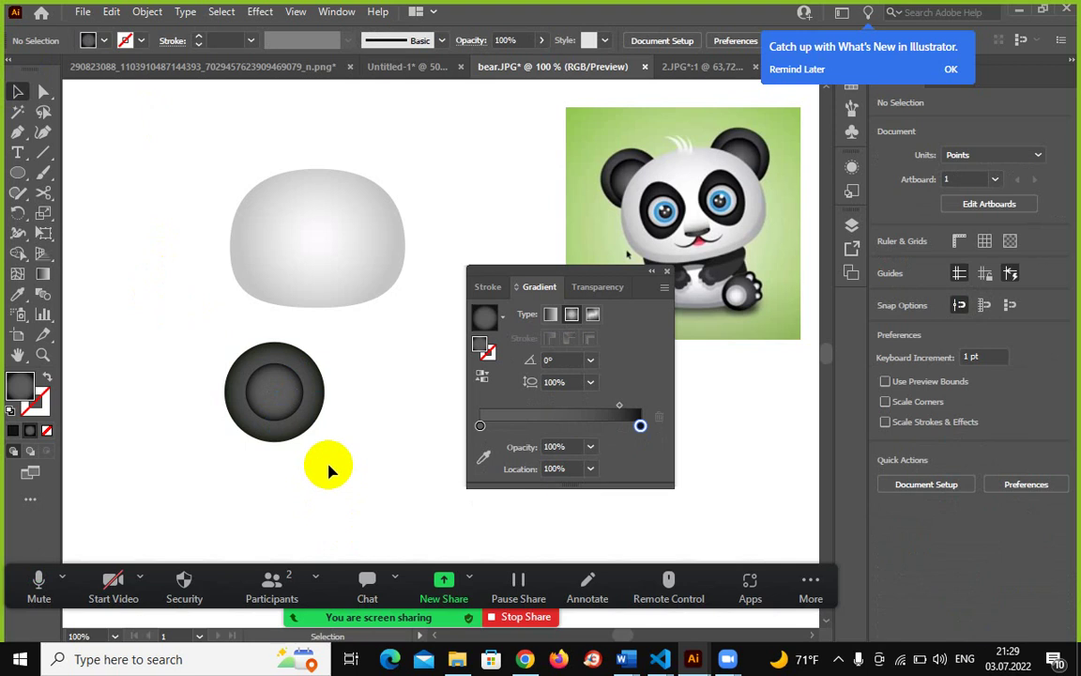
Group the outer and inner ear circles into one ringed ear.
drag(188, 314, 357, 464)
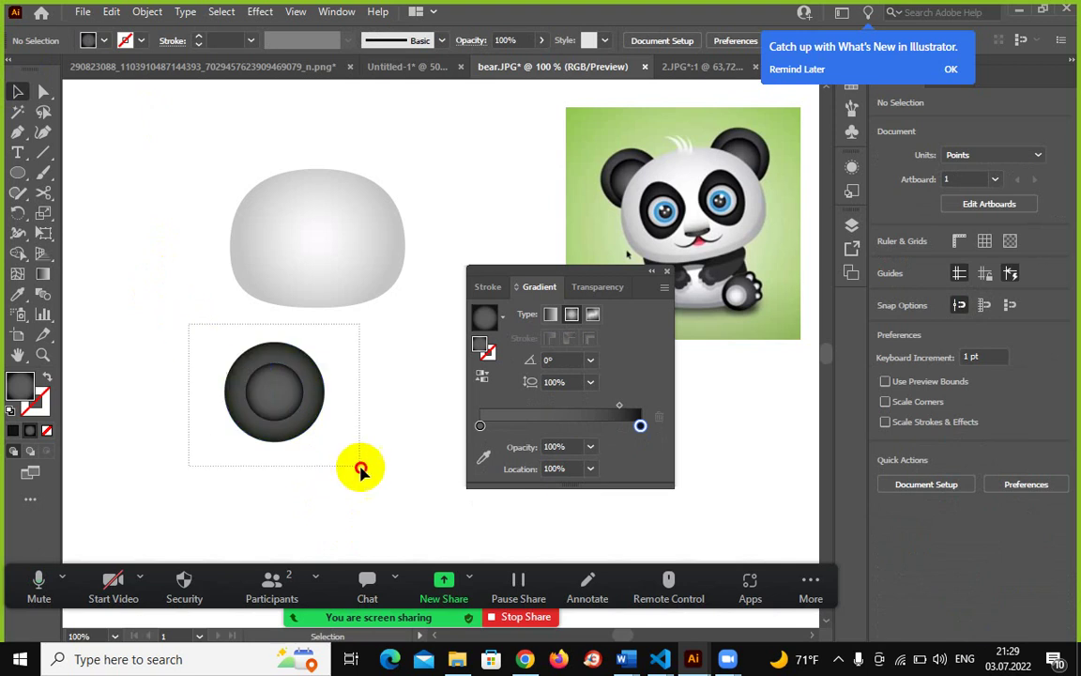
right_click(279, 397)
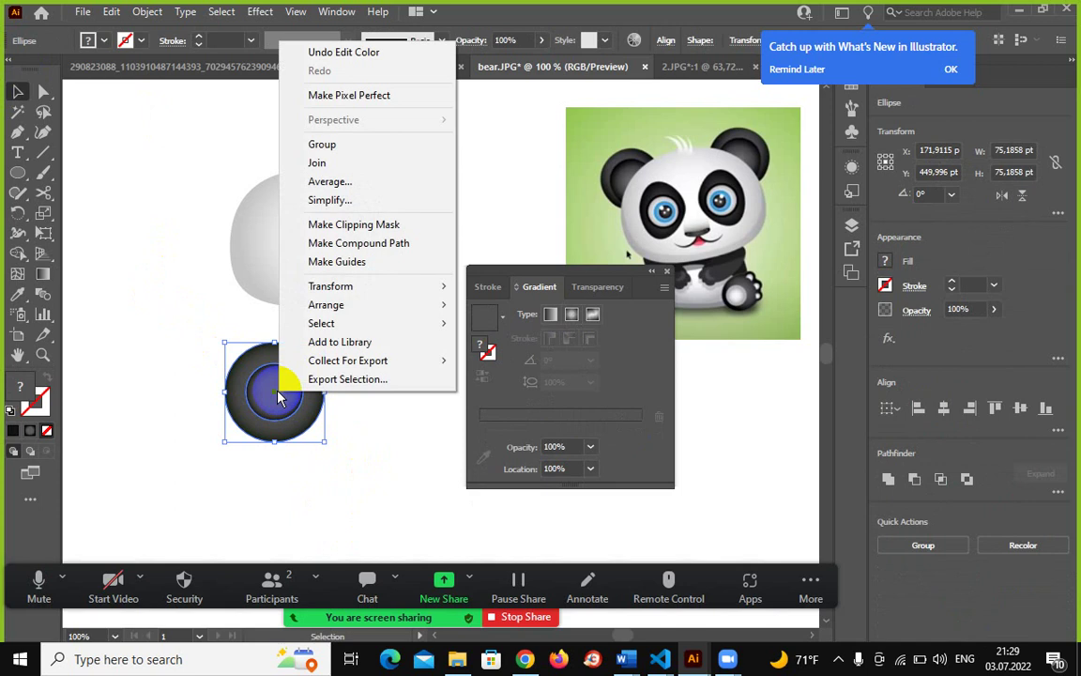
click(345, 153)
click(290, 495)
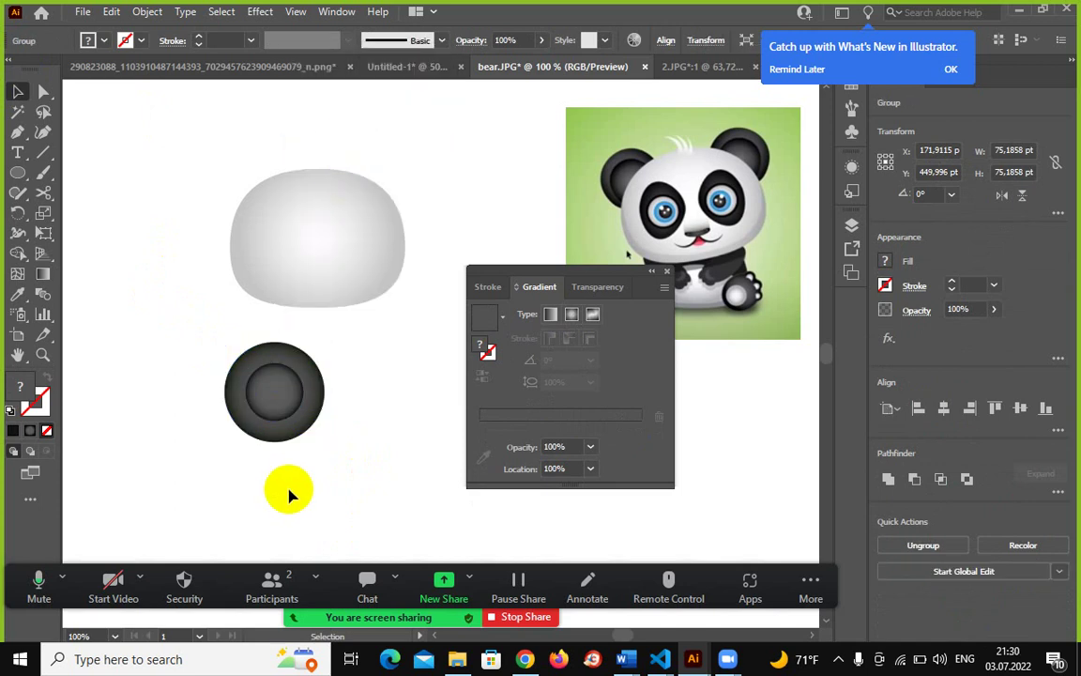
drag(290, 424, 246, 404)
right_click(239, 387)
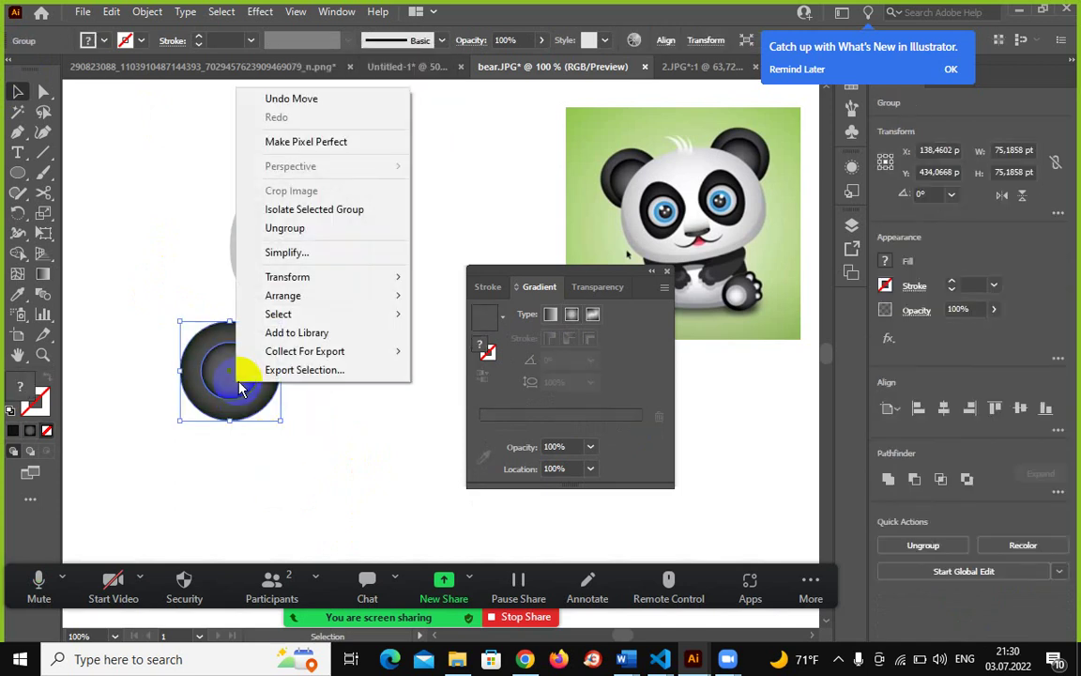
click(285, 228)
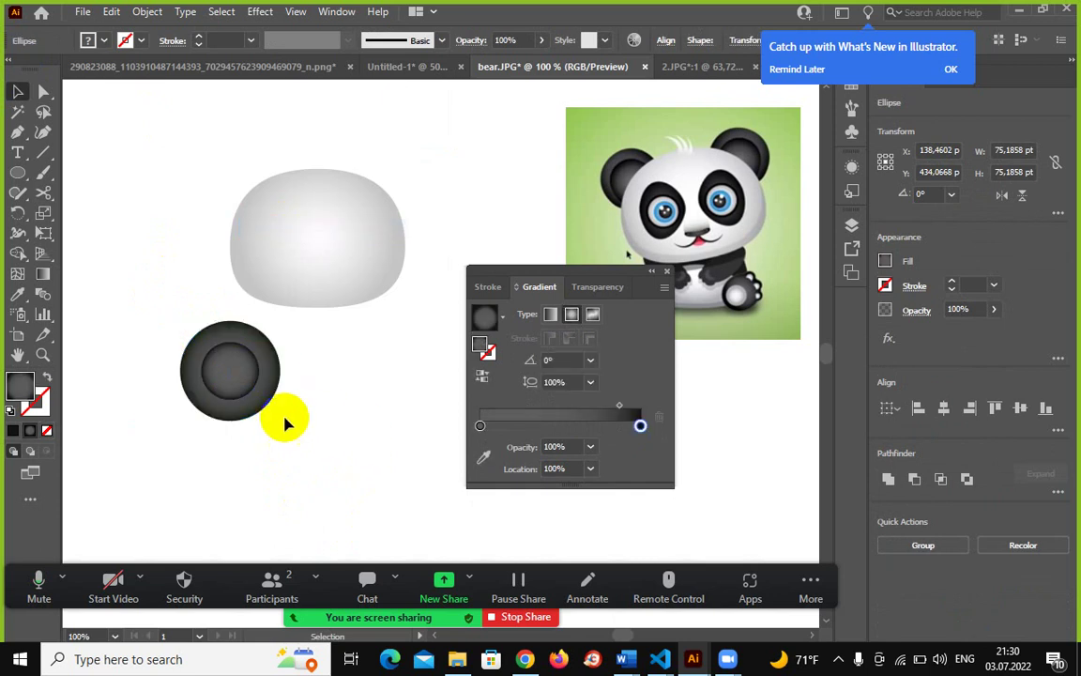
click(258, 410)
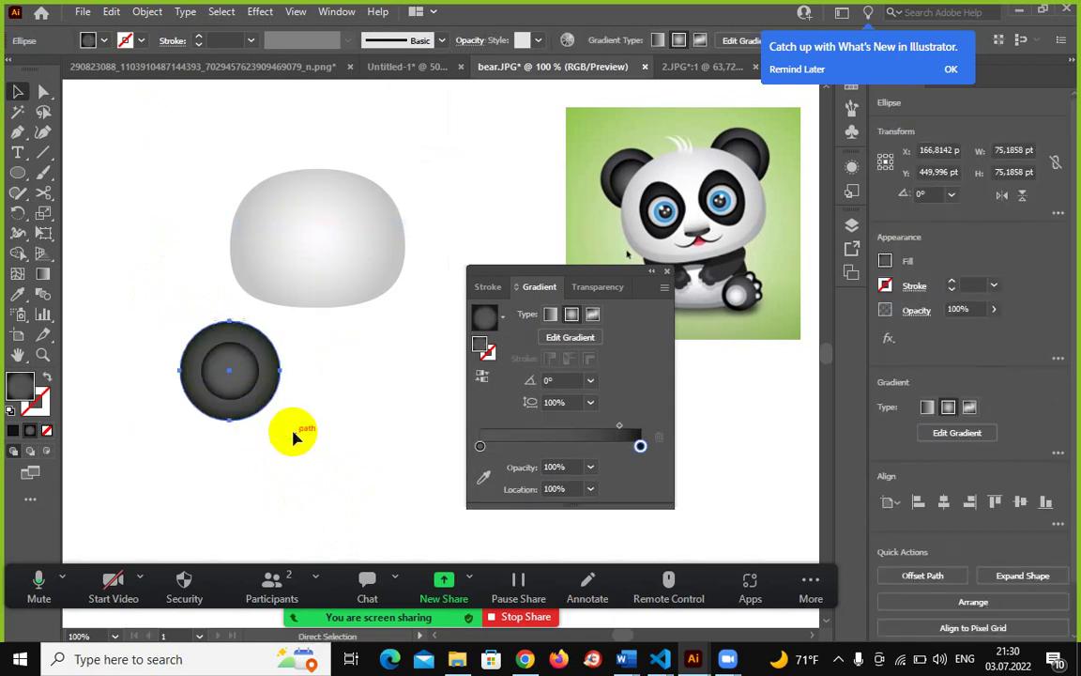
key(v)
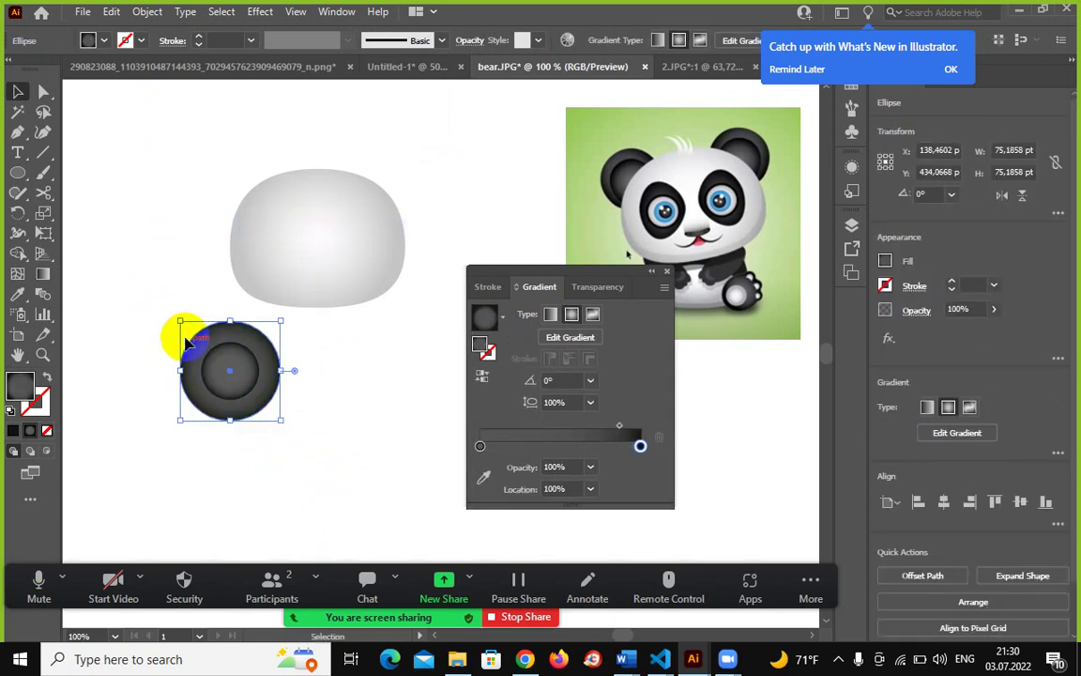
drag(181, 321, 197, 362)
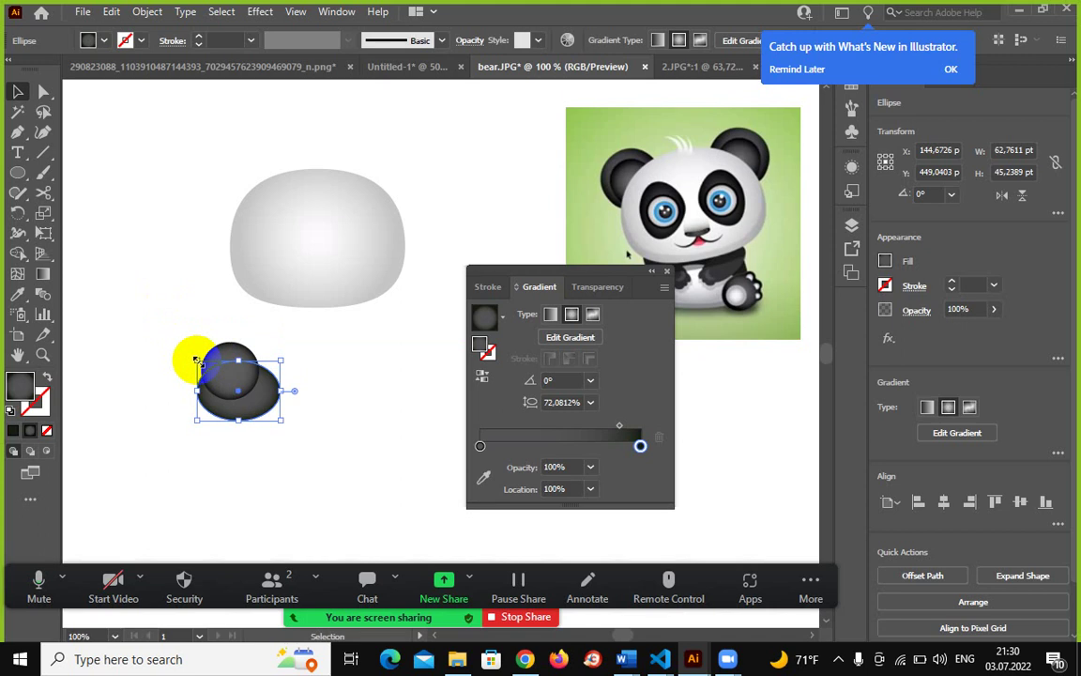
key(ctrl+z)
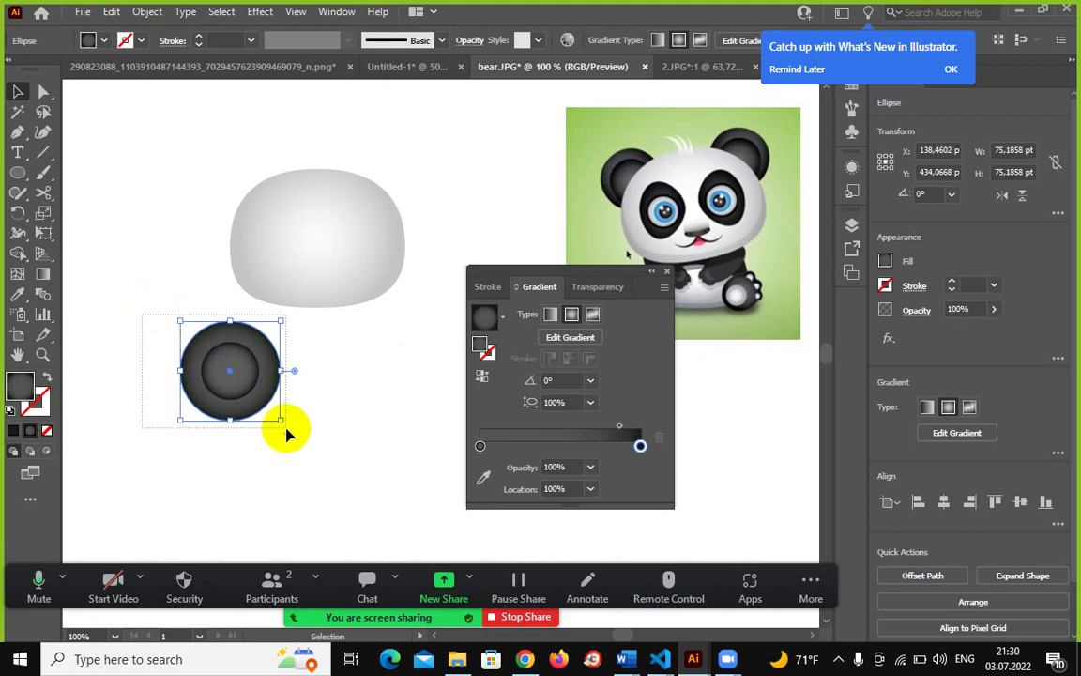
right_click(232, 357)
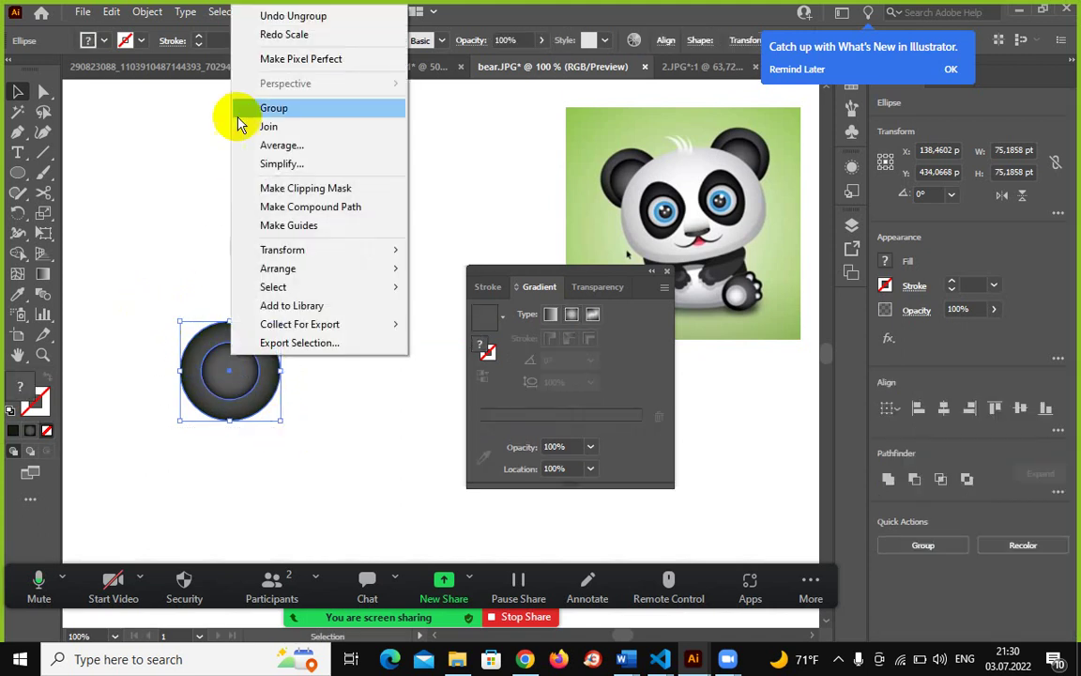
click(272, 109)
Place the ear at the head's top-left, about 52 pt wide, behind the gray head.
drag(227, 380, 246, 194)
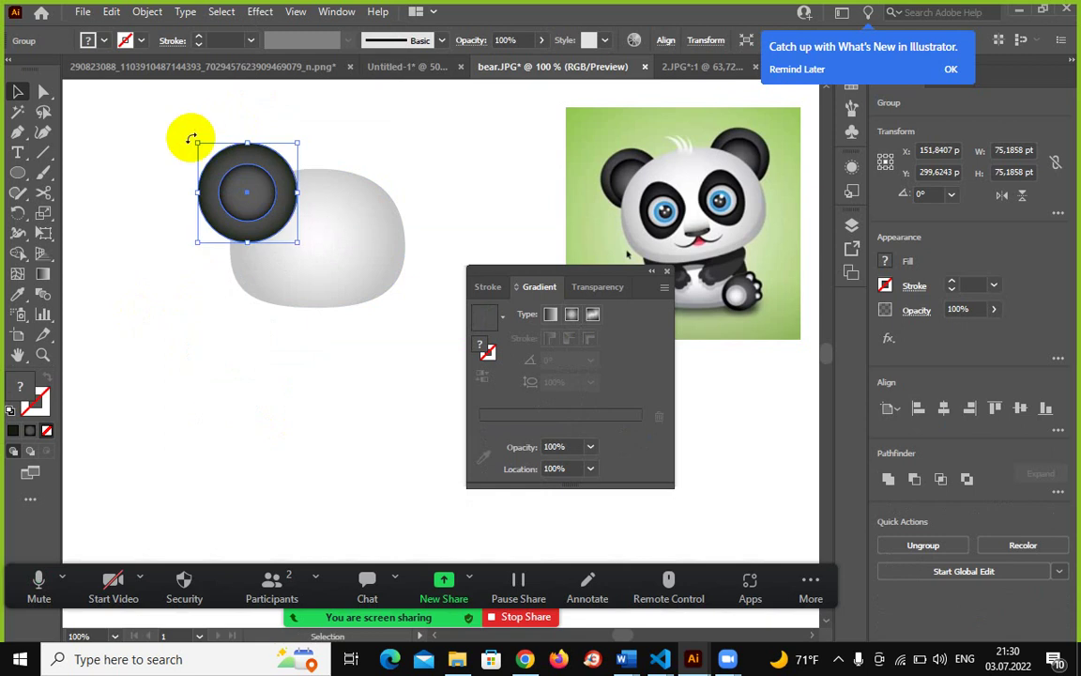
drag(199, 144, 218, 165)
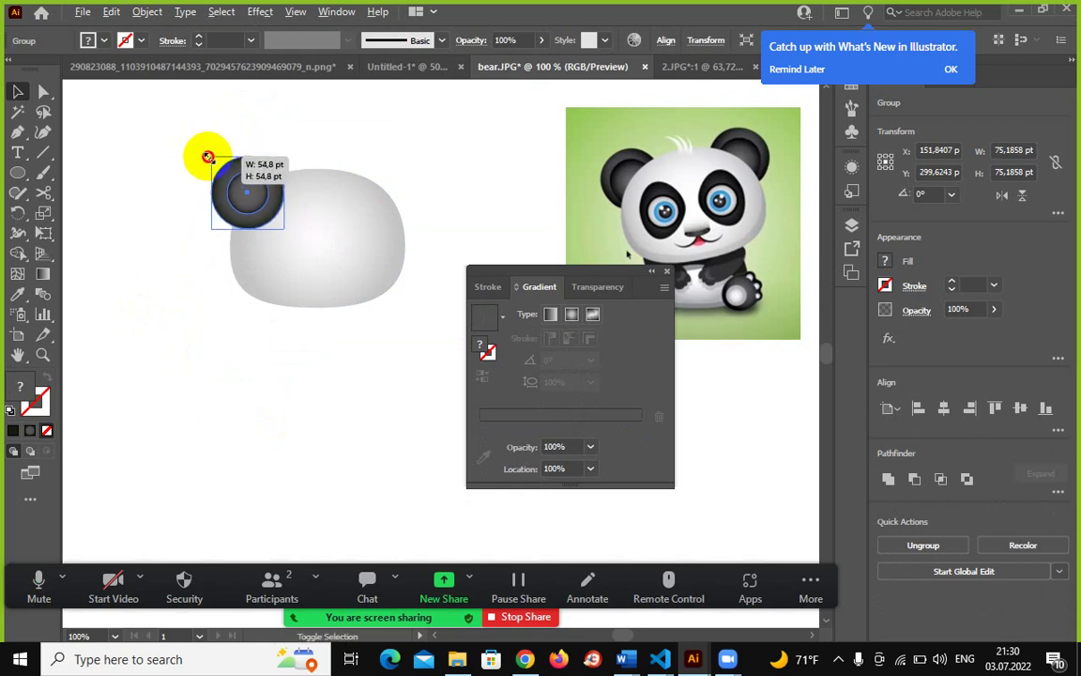
right_click(251, 206)
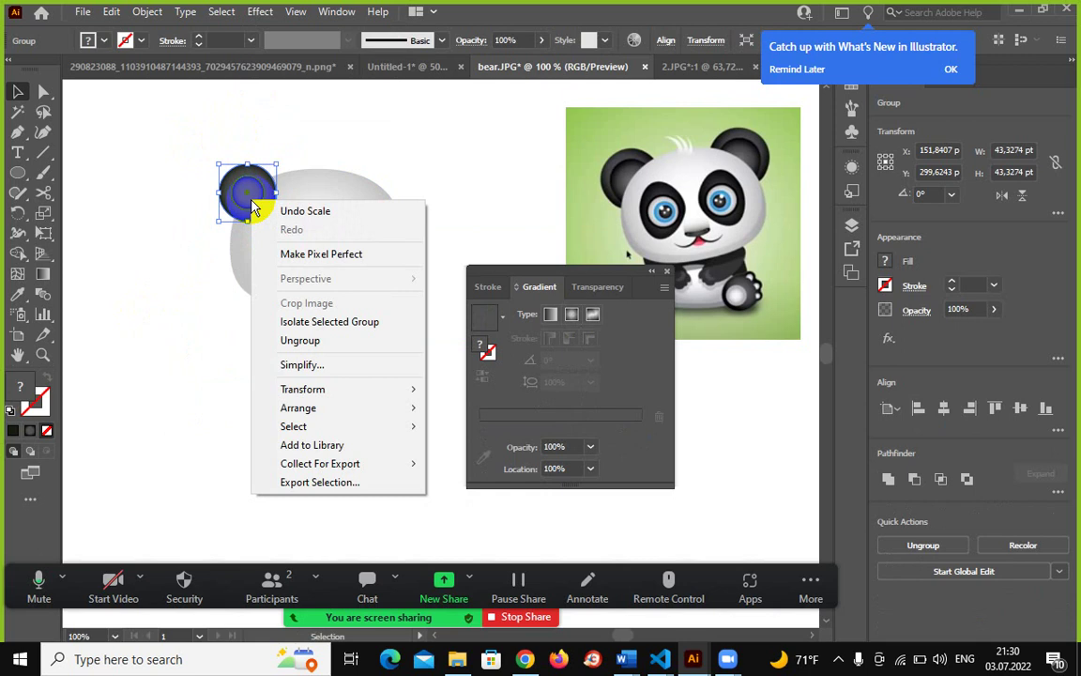
mouse_move(298, 407)
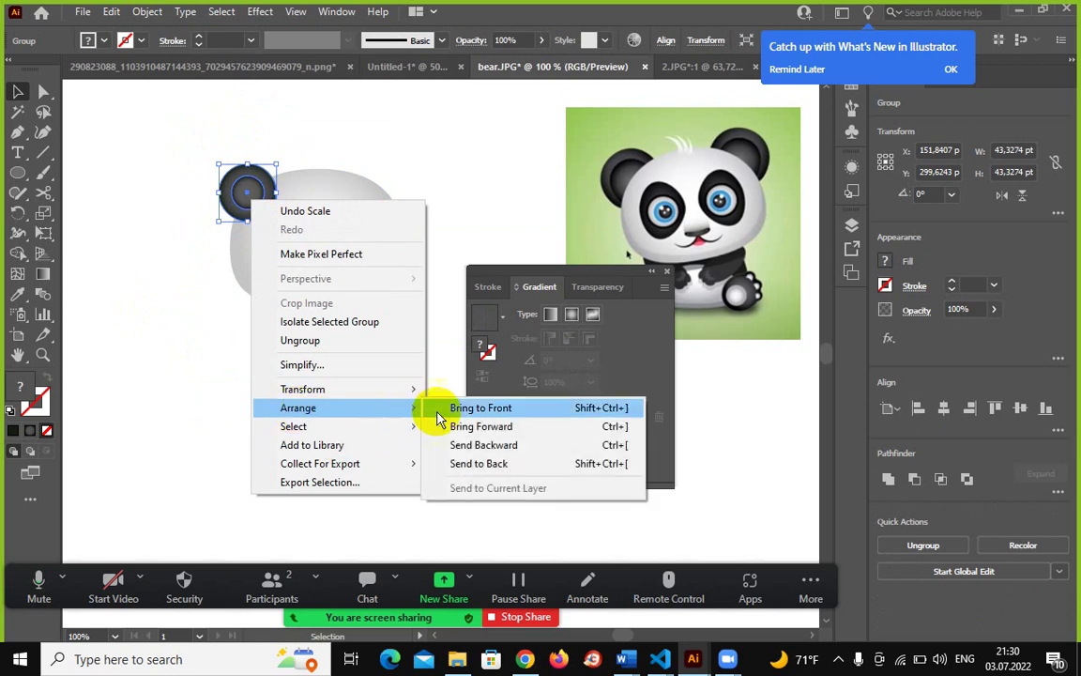
click(450, 445)
click(381, 444)
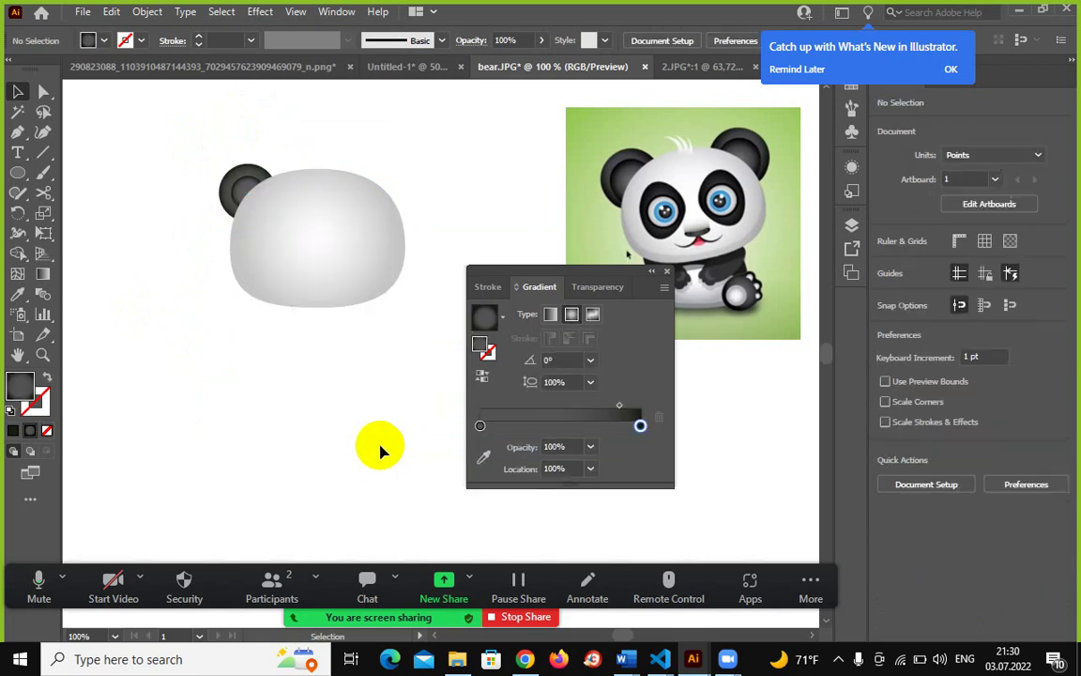
click(234, 176)
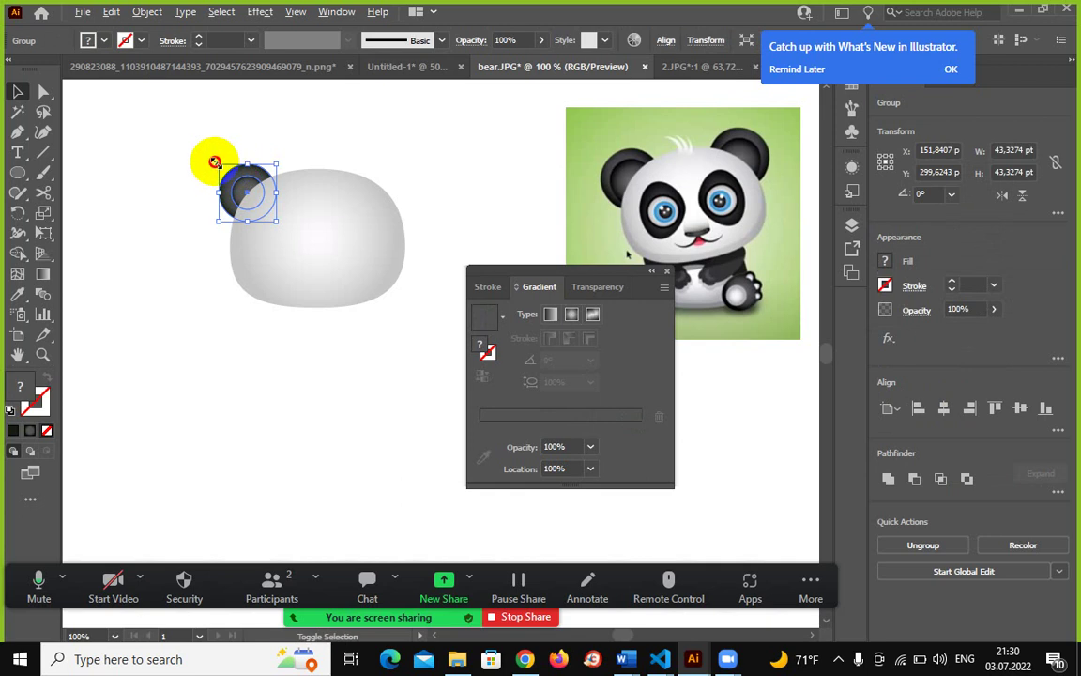
drag(214, 162, 229, 205)
click(229, 301)
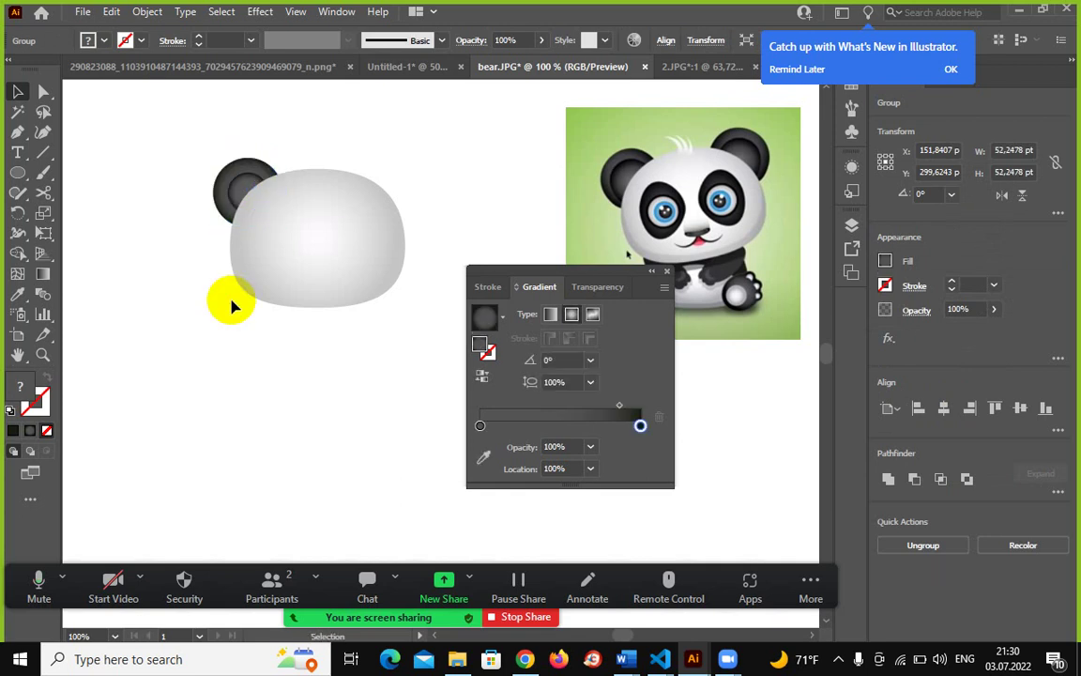
Alt-drag a copy of the ear 118.51 pt to the head's top-right and close the Gradient panel.
click(241, 194)
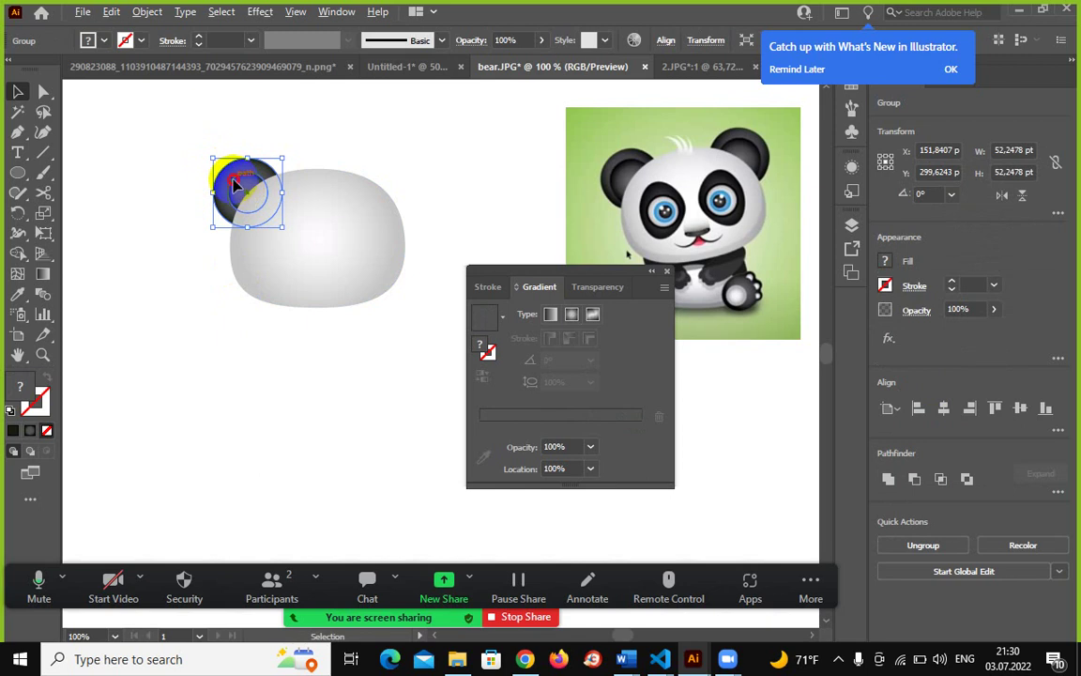
drag(234, 184, 395, 170)
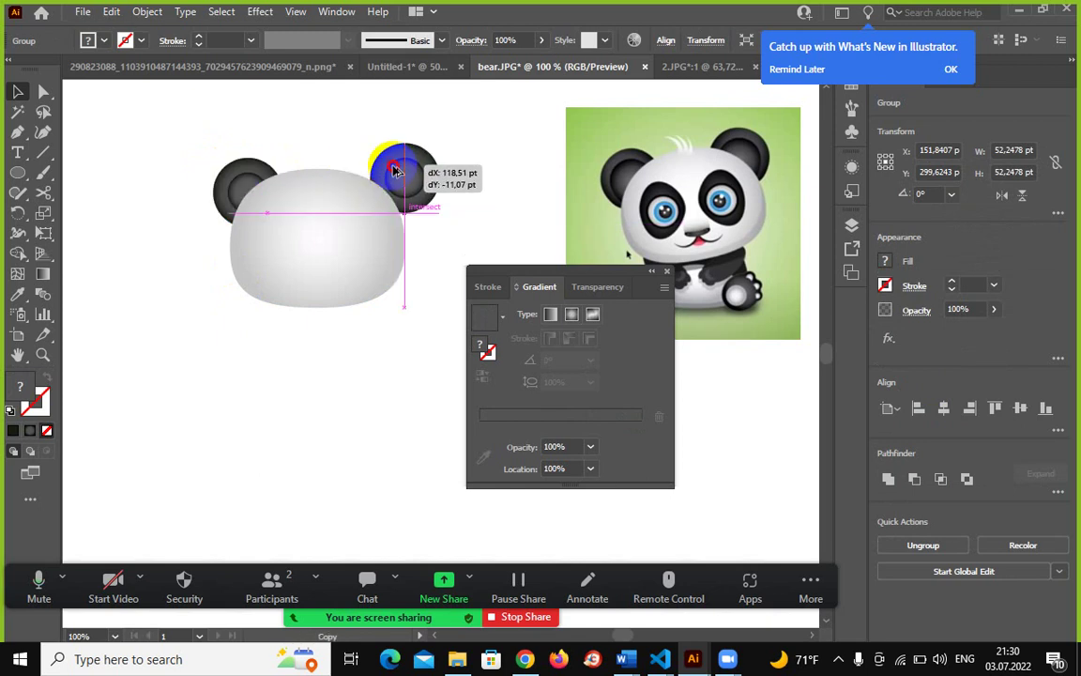
drag(395, 170, 396, 183)
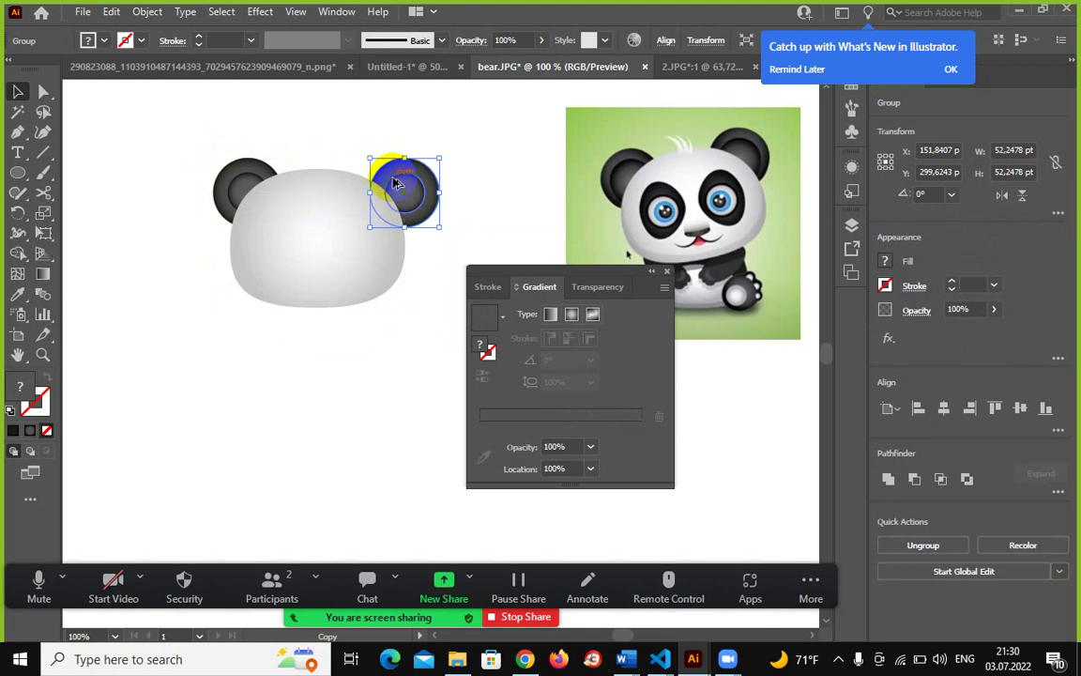
click(384, 375)
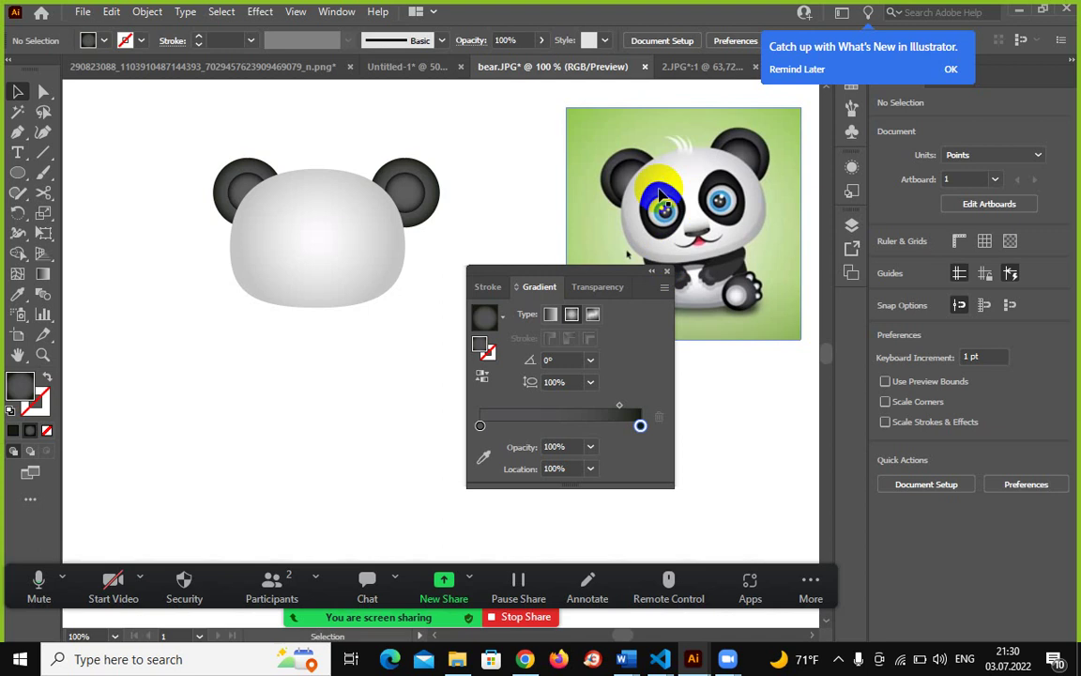
click(667, 272)
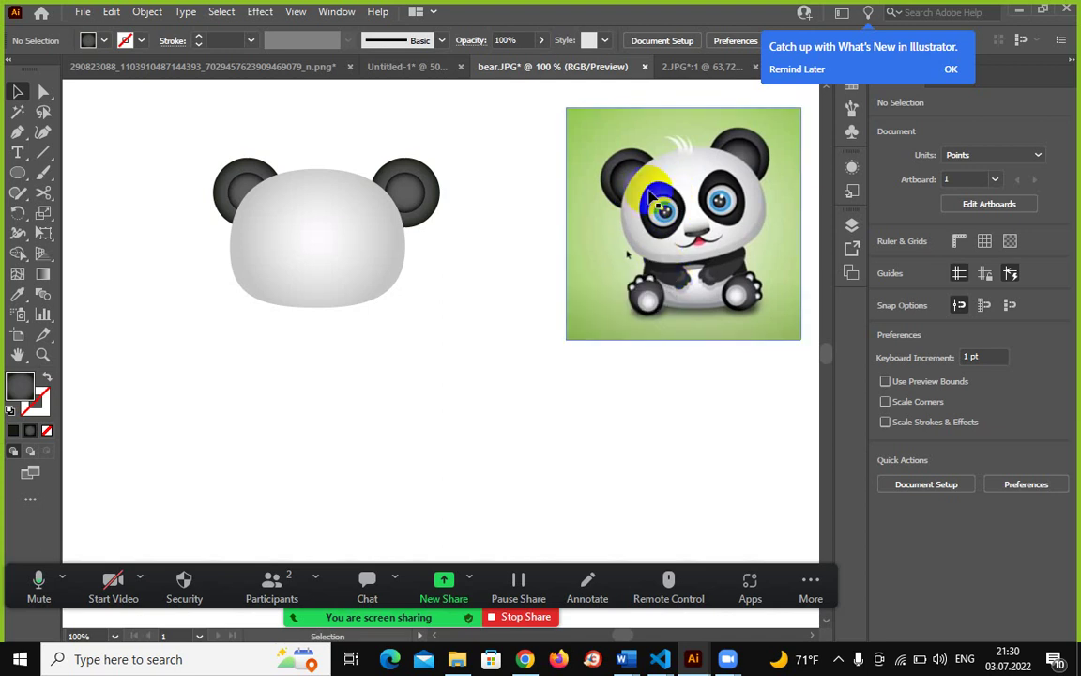
click(41, 176)
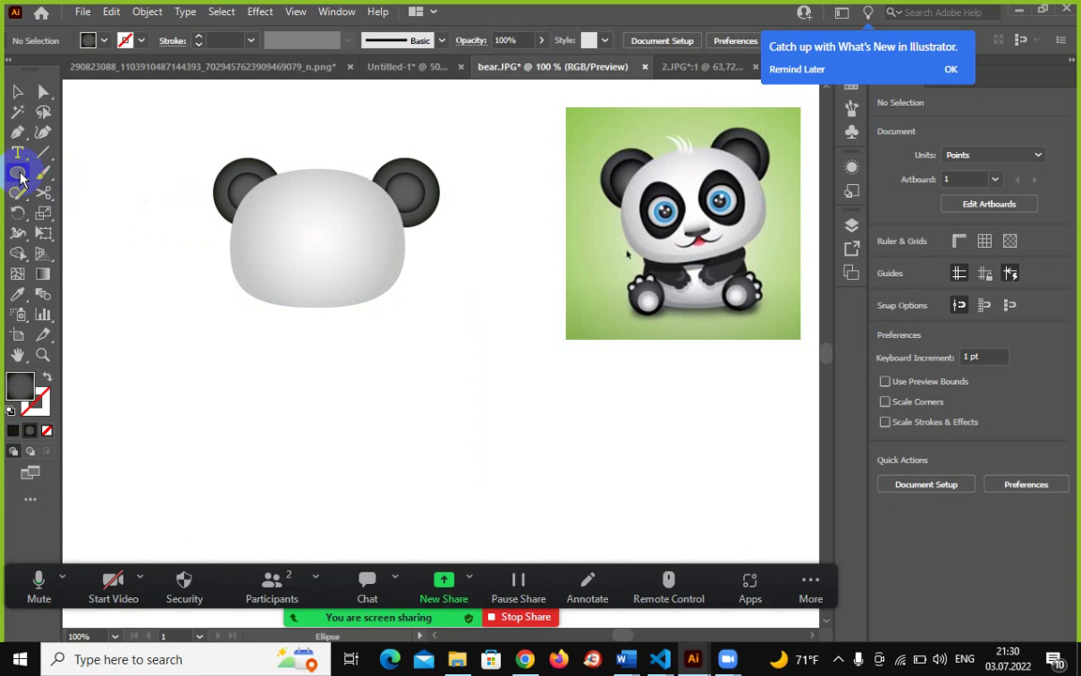
Draw a dark gradient circle below the head and pull its anchors into an elongated patch.
mouse_move(204, 340)
mouse_down()
mouse_move(285, 437)
mouse_move(302, 439)
mouse_up()
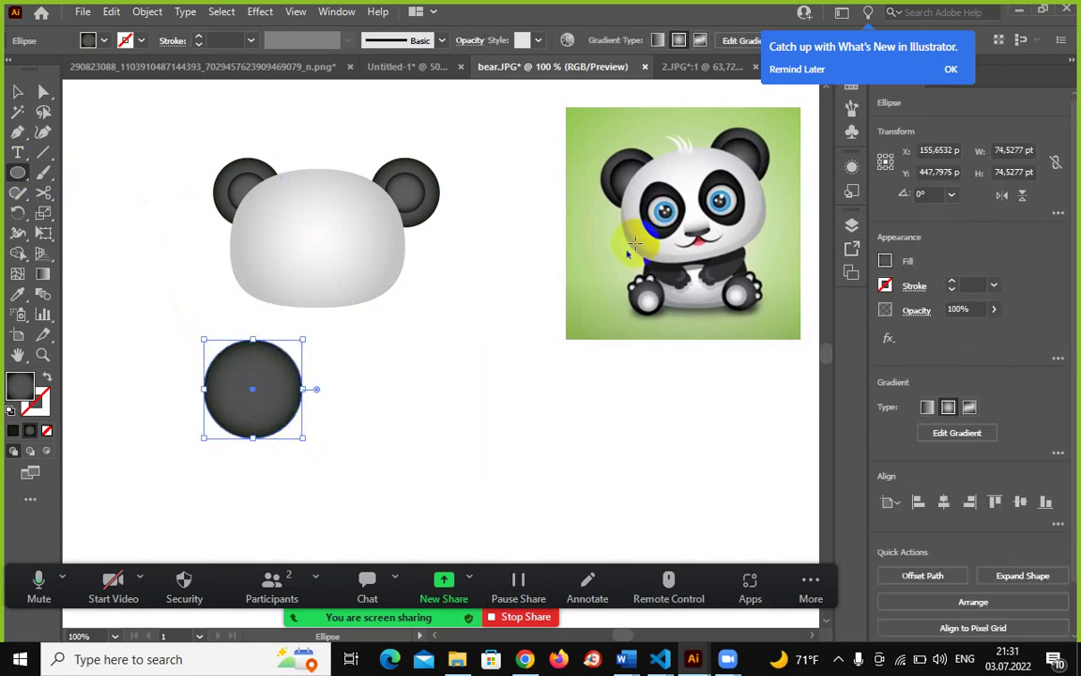
click(44, 94)
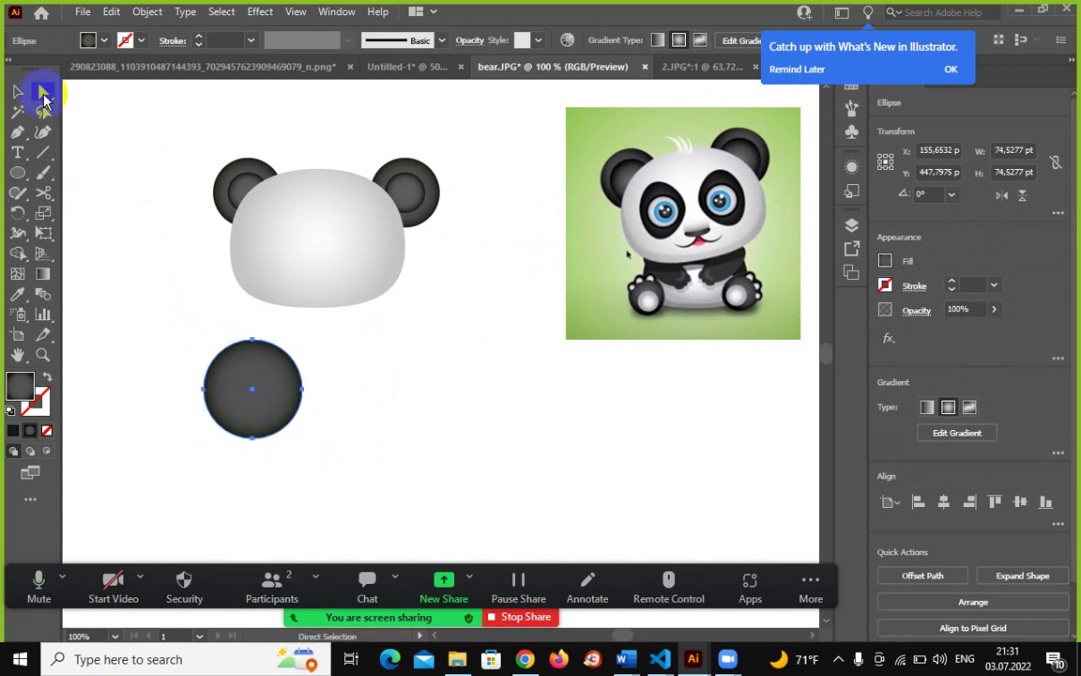
click(303, 394)
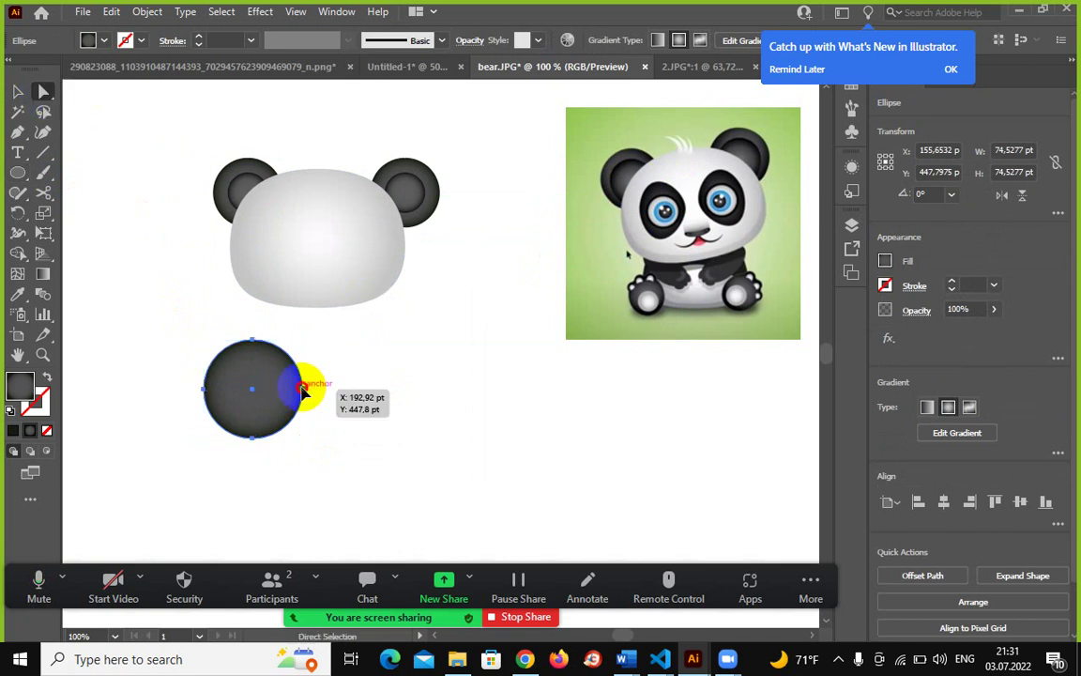
mouse_move(302, 388)
mouse_down()
mouse_move(339, 394)
mouse_move(262, 340)
mouse_move(261, 322)
mouse_up()
drag(264, 437, 266, 458)
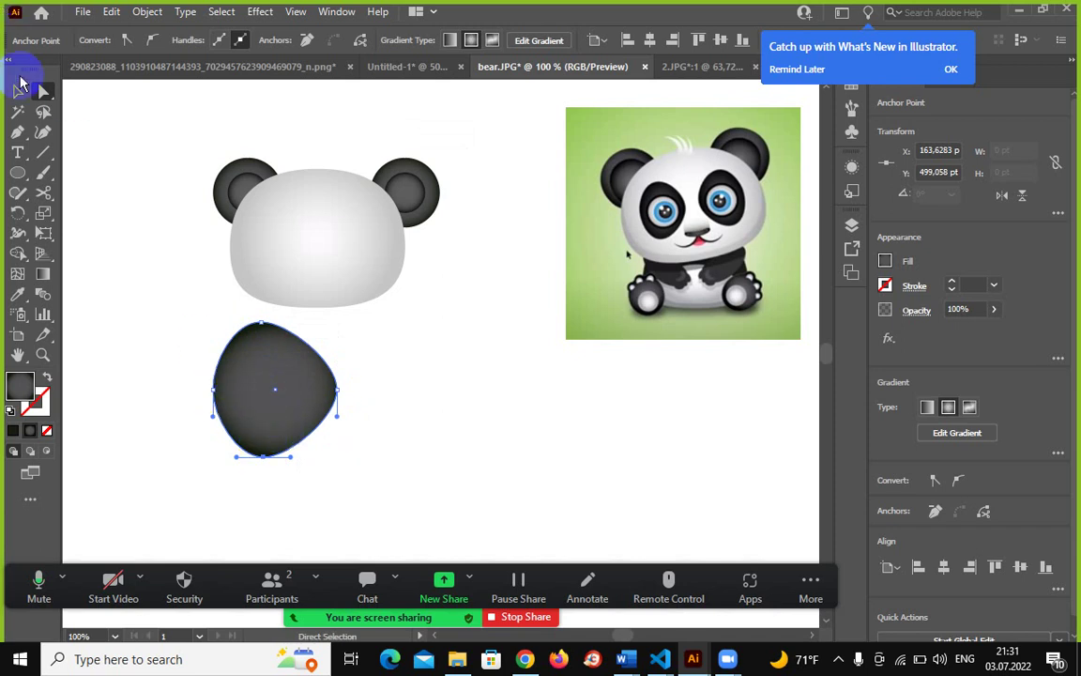
click(17, 91)
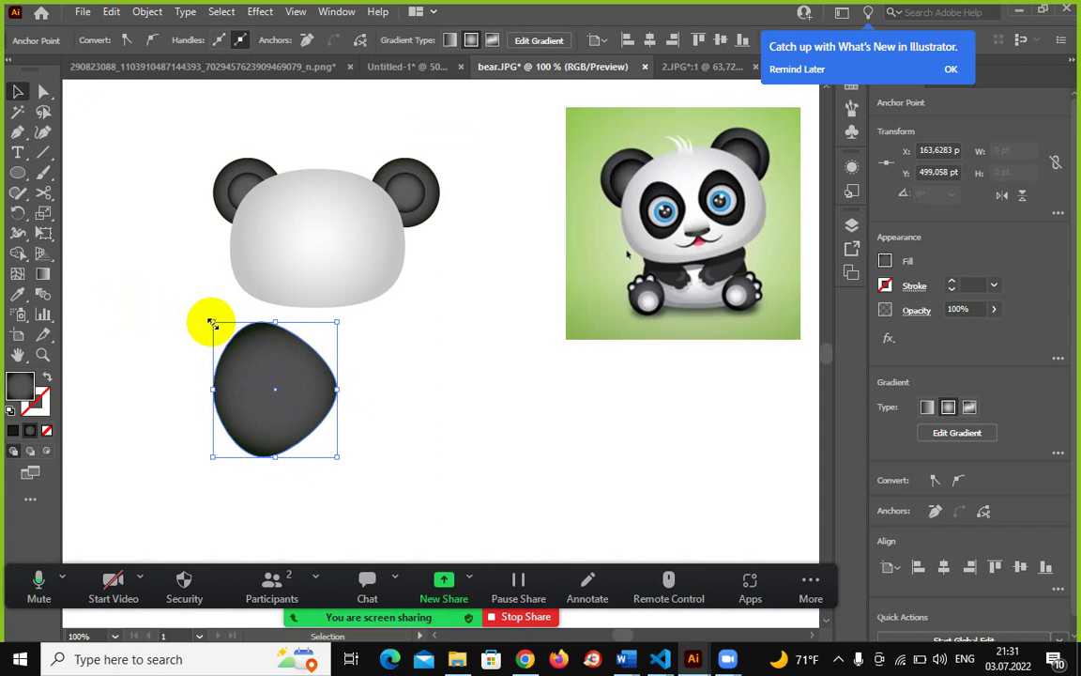
drag(212, 323, 233, 344)
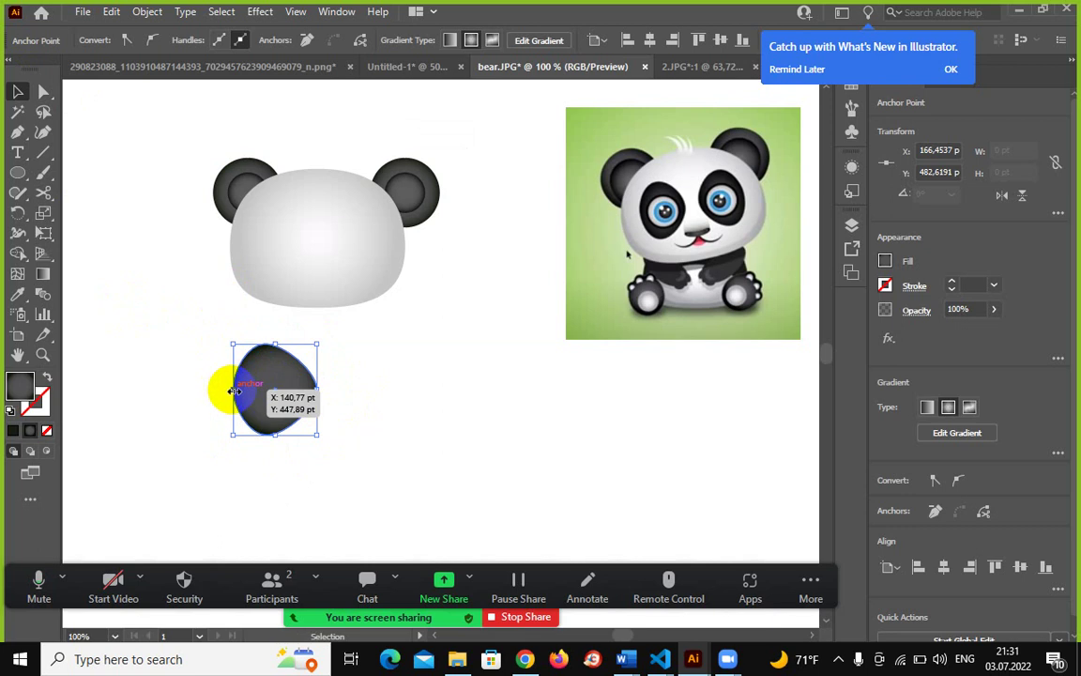
Flatten the patch's left side into a rounded triangle about 60 × 69 pt.
click(43, 91)
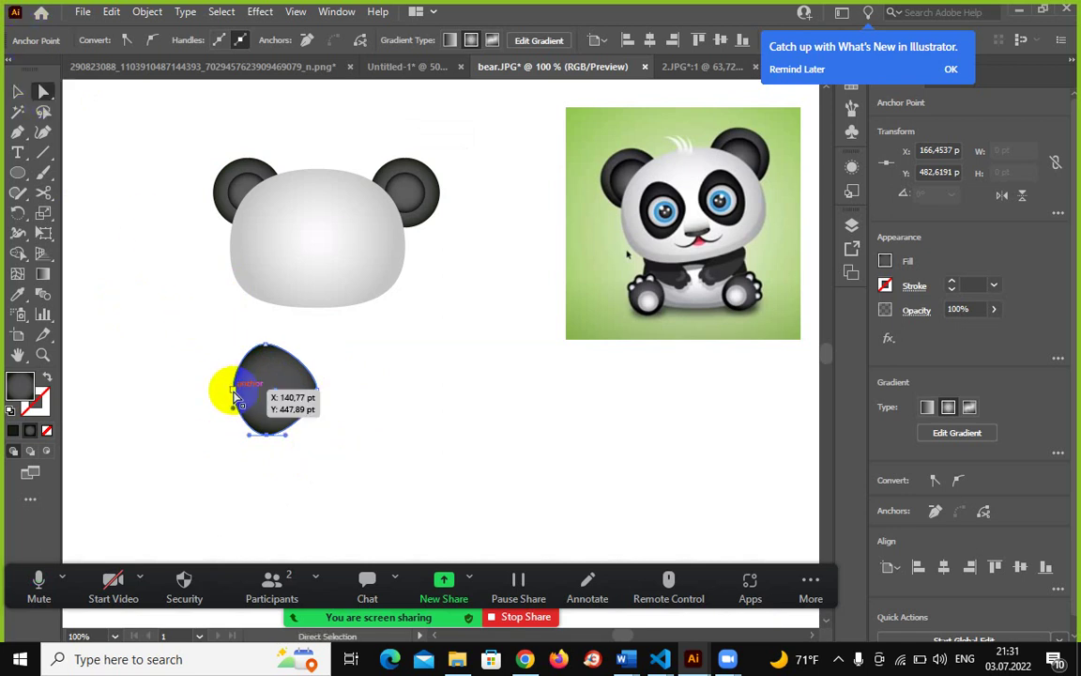
drag(236, 394, 240, 366)
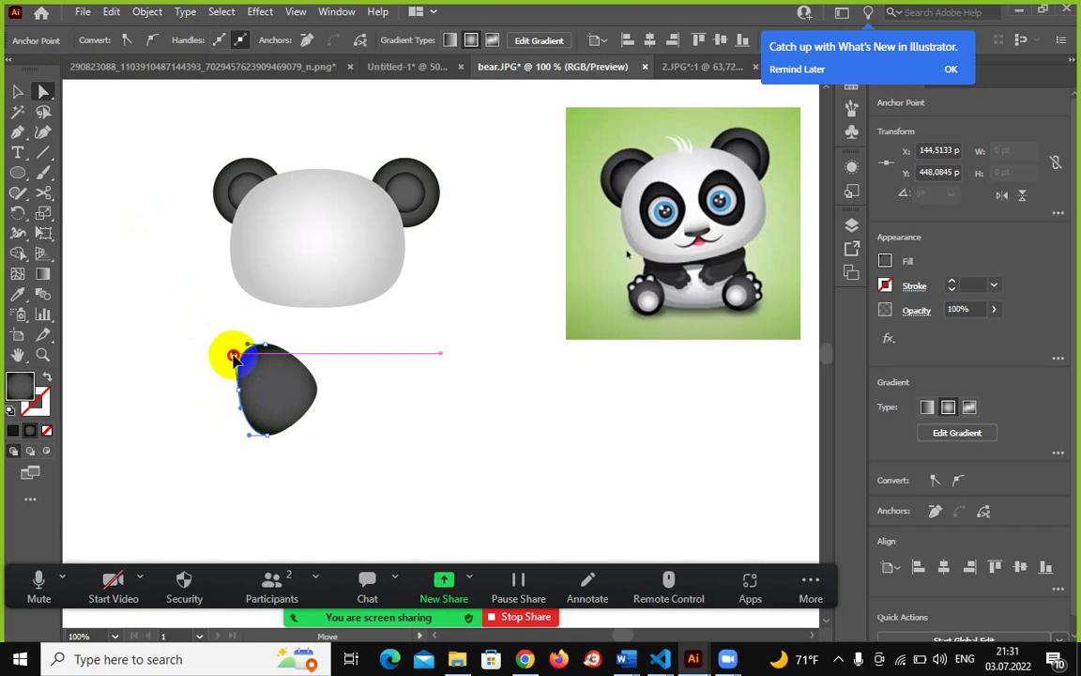
click(354, 416)
click(291, 421)
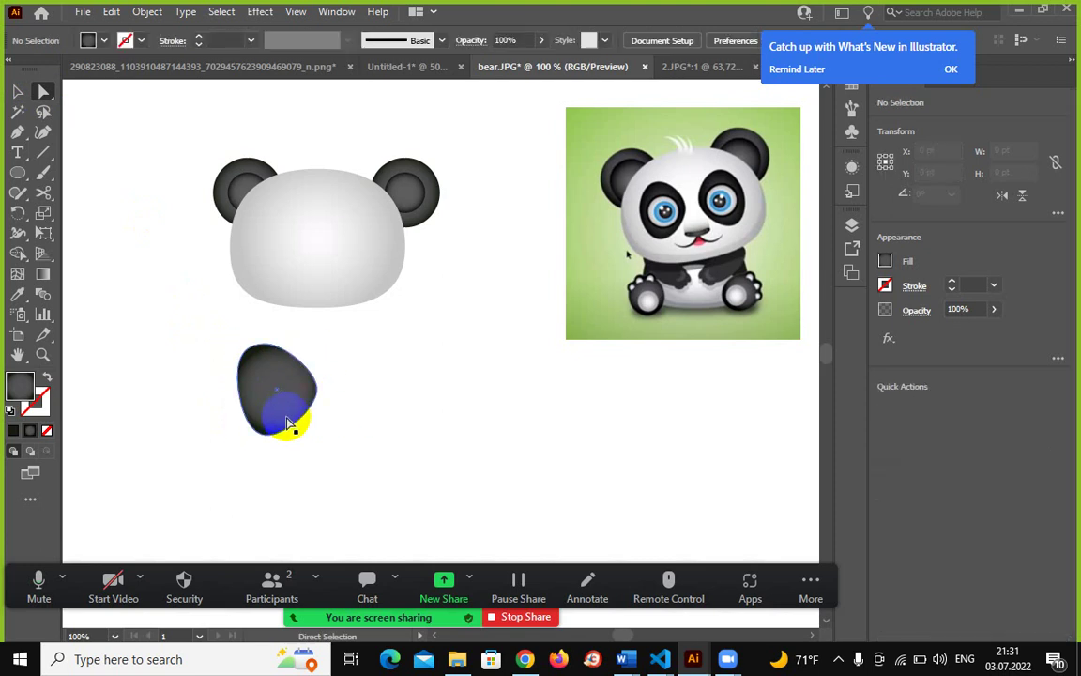
click(665, 214)
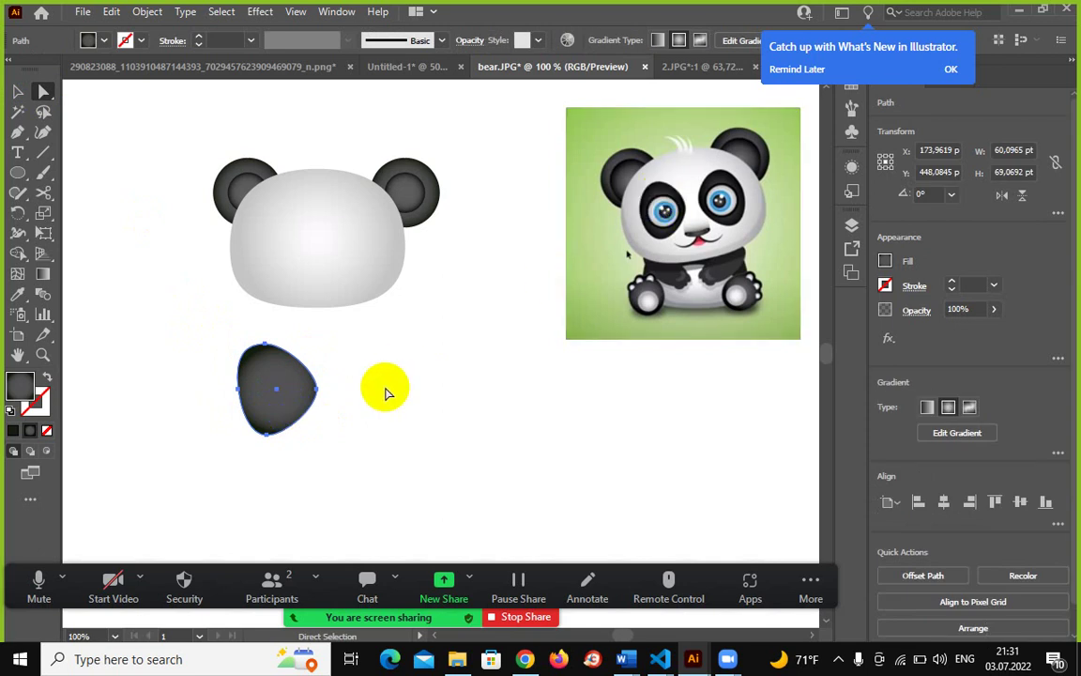
click(627, 233)
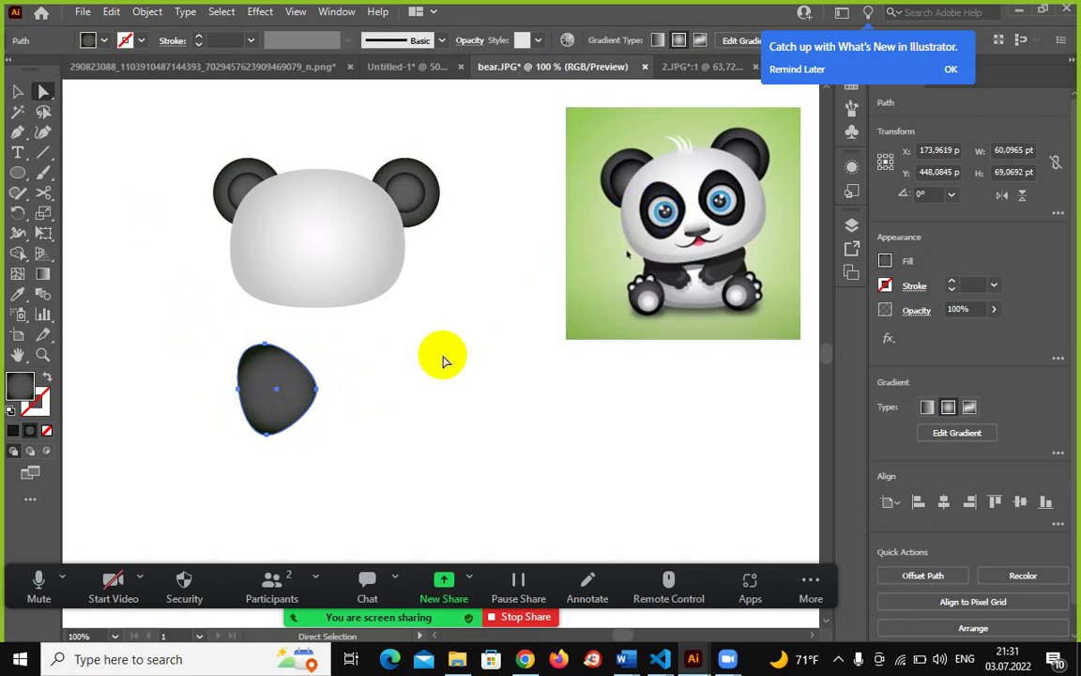
click(277, 391)
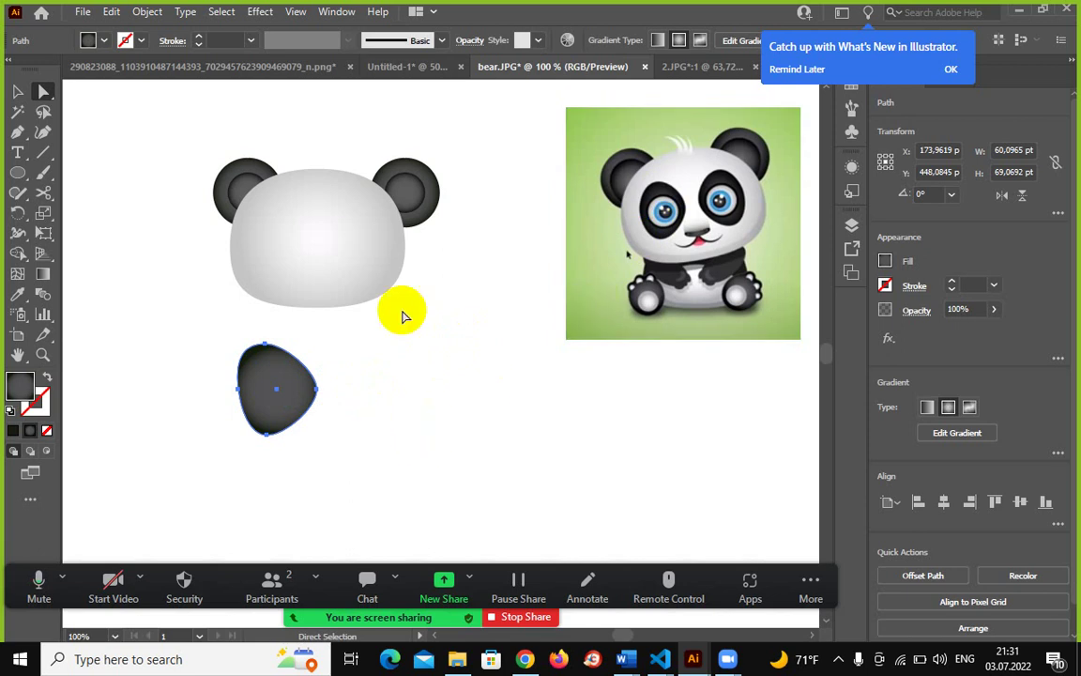
click(610, 174)
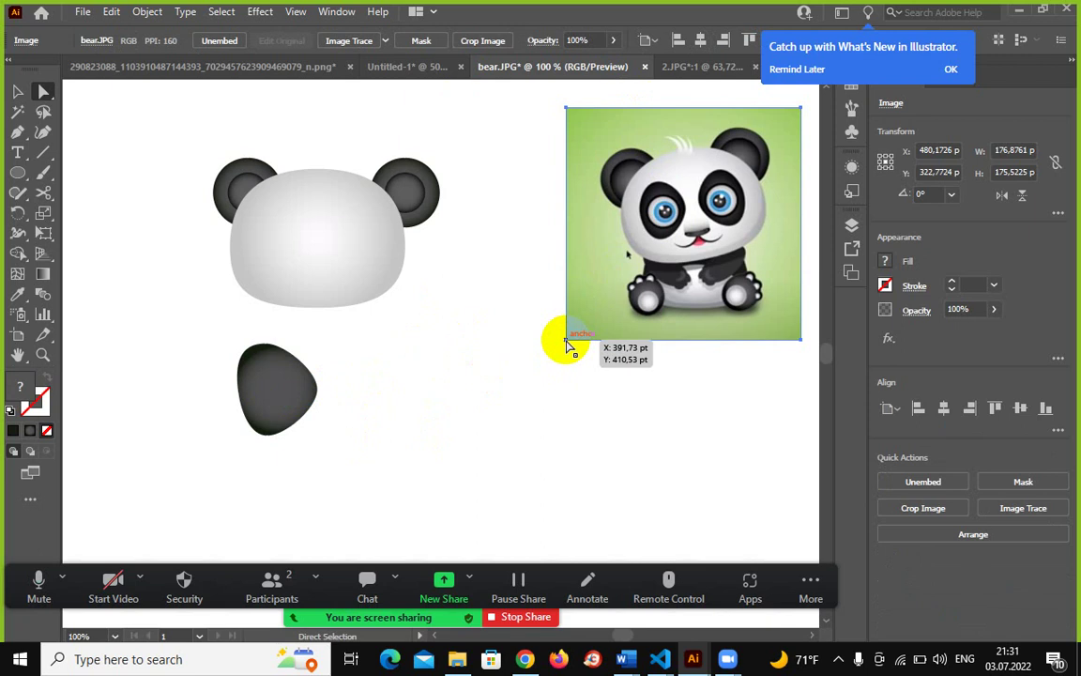
Enlarge the panda reference picture and select the eye-patch shape.
click(17, 91)
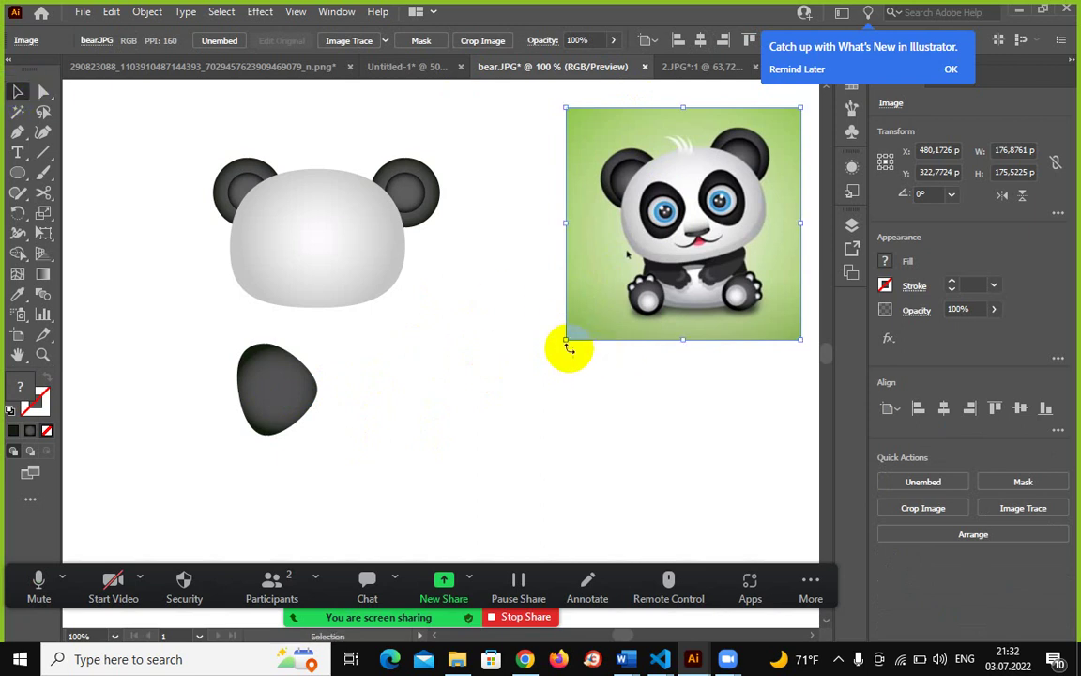
drag(566, 339, 443, 458)
click(281, 384)
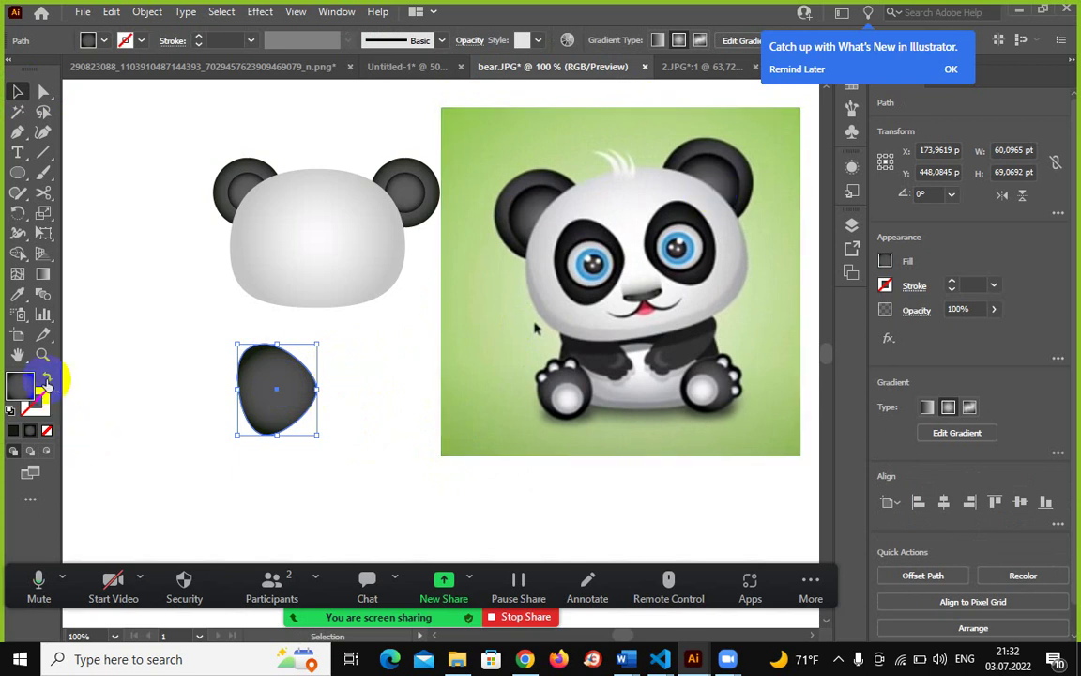
double_click(19, 386)
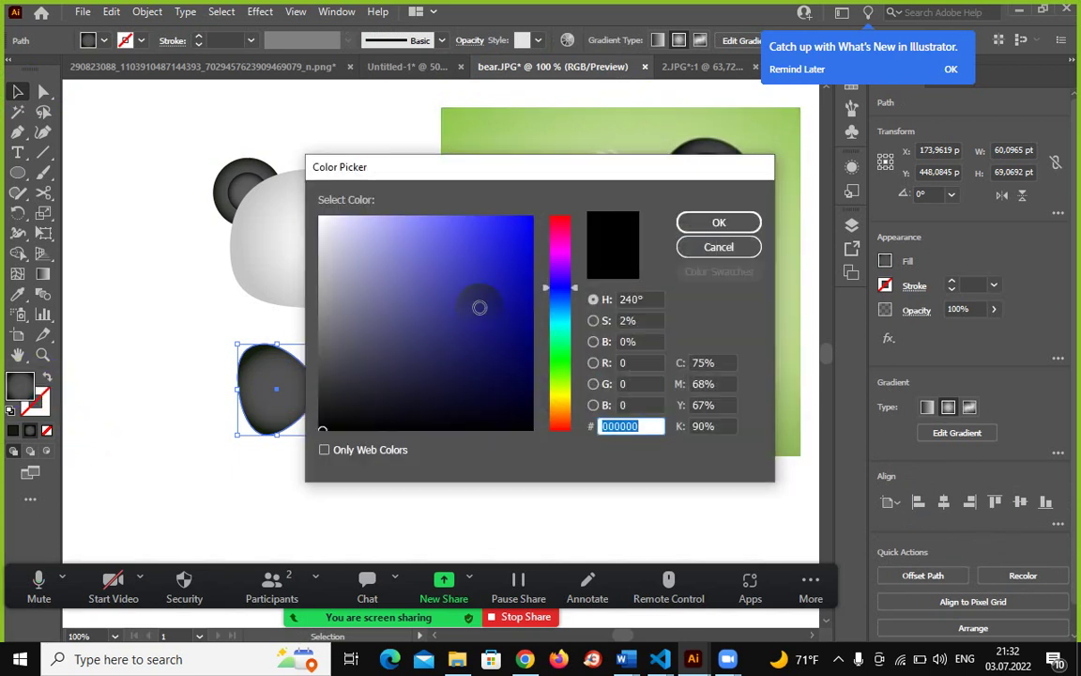
click(695, 223)
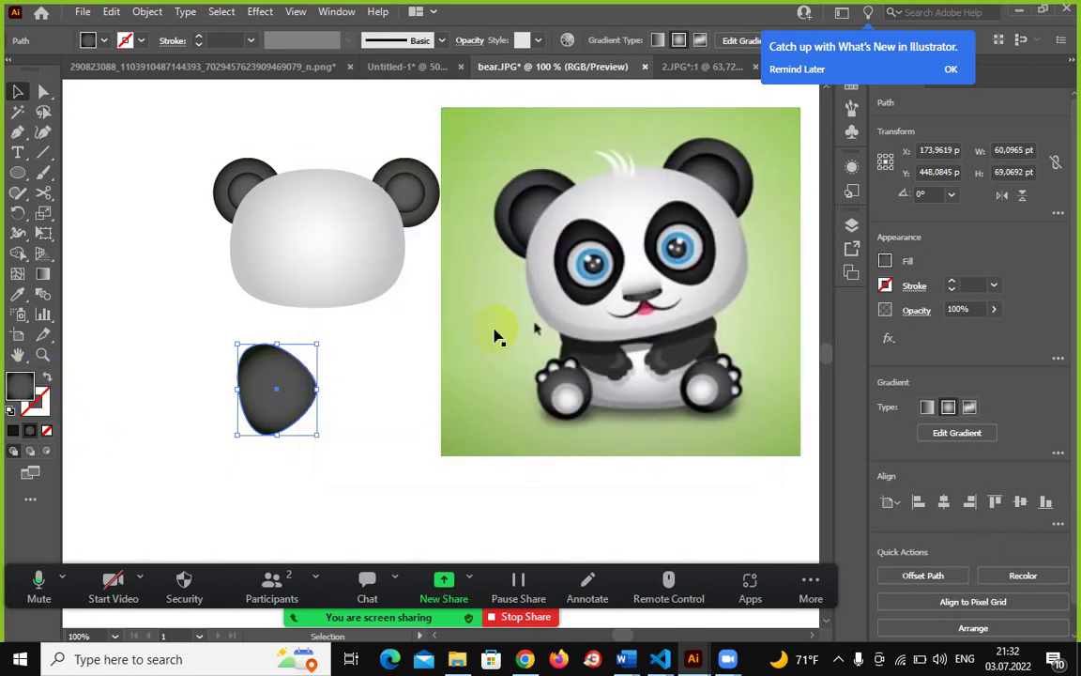
key(g)
click(317, 406)
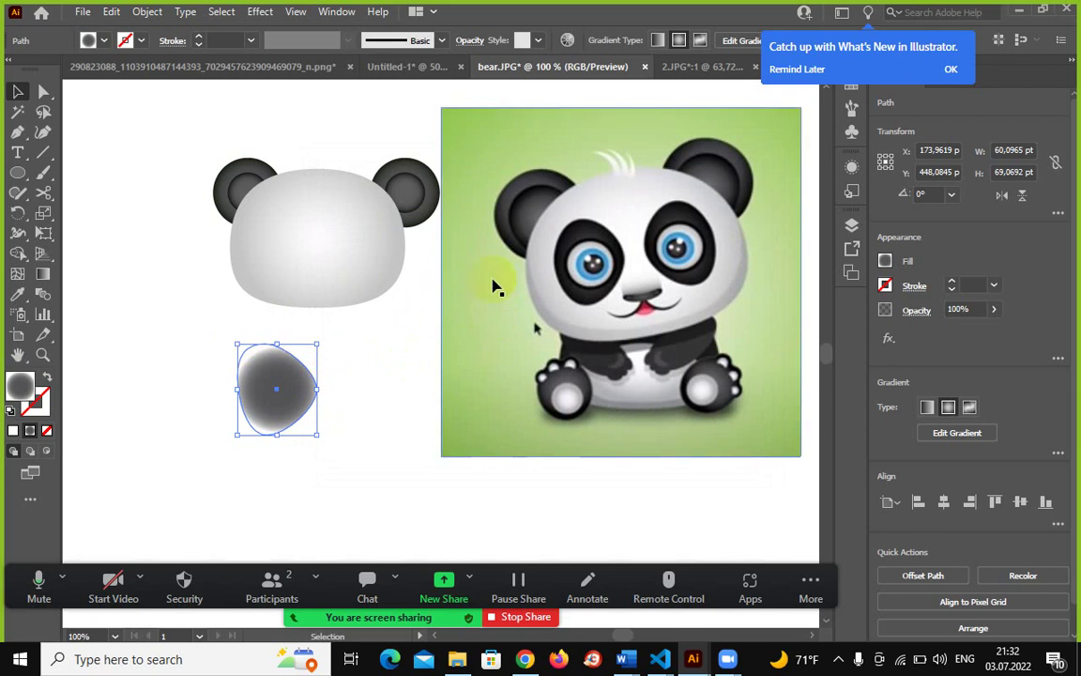
Set the eye patch's fill to solid black in the Color Mixer.
click(886, 263)
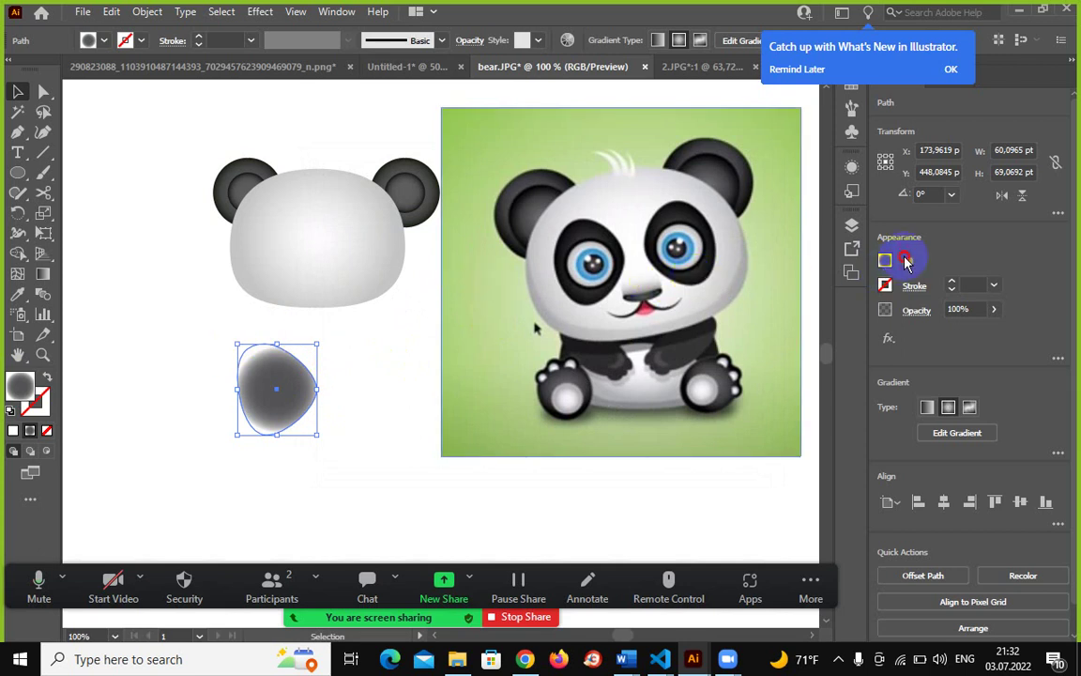
click(909, 264)
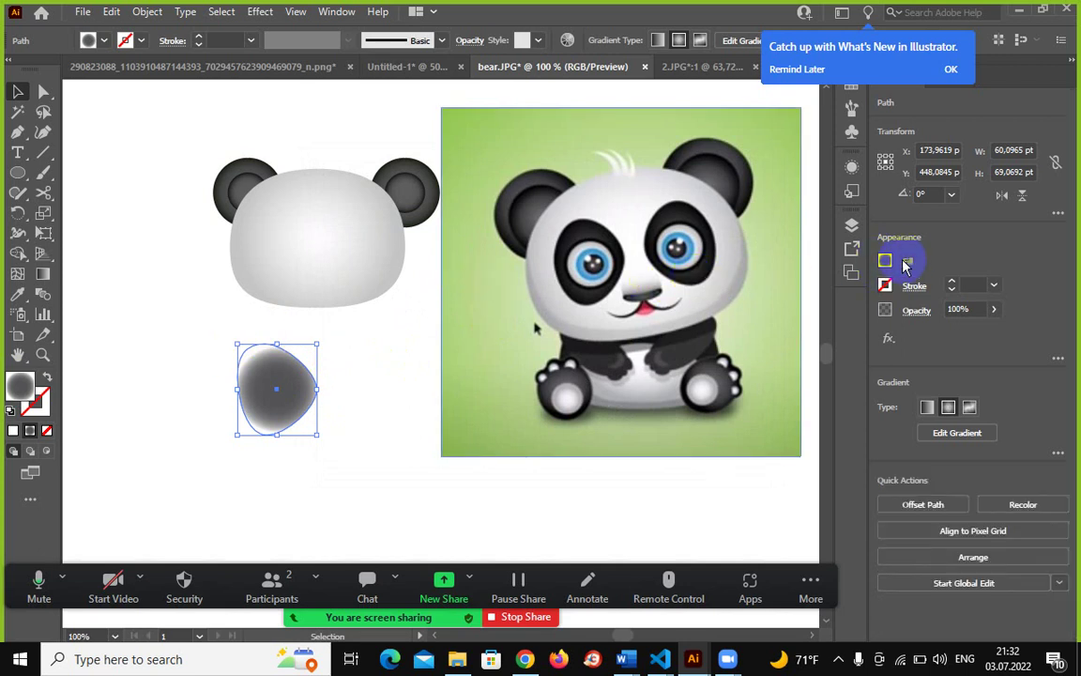
click(886, 262)
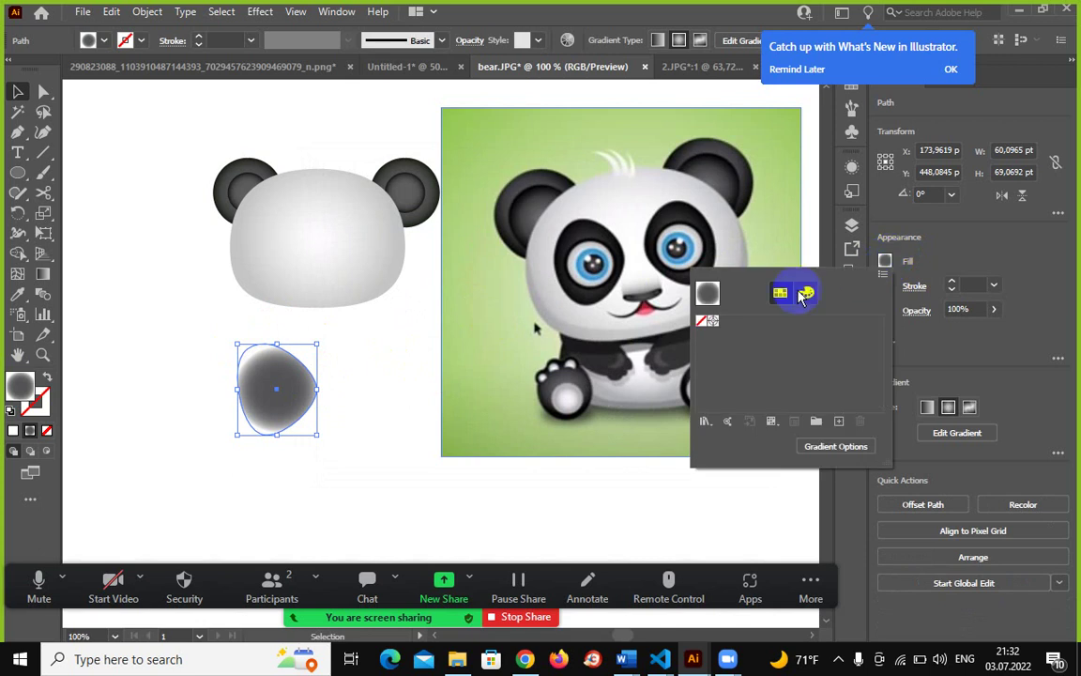
click(777, 298)
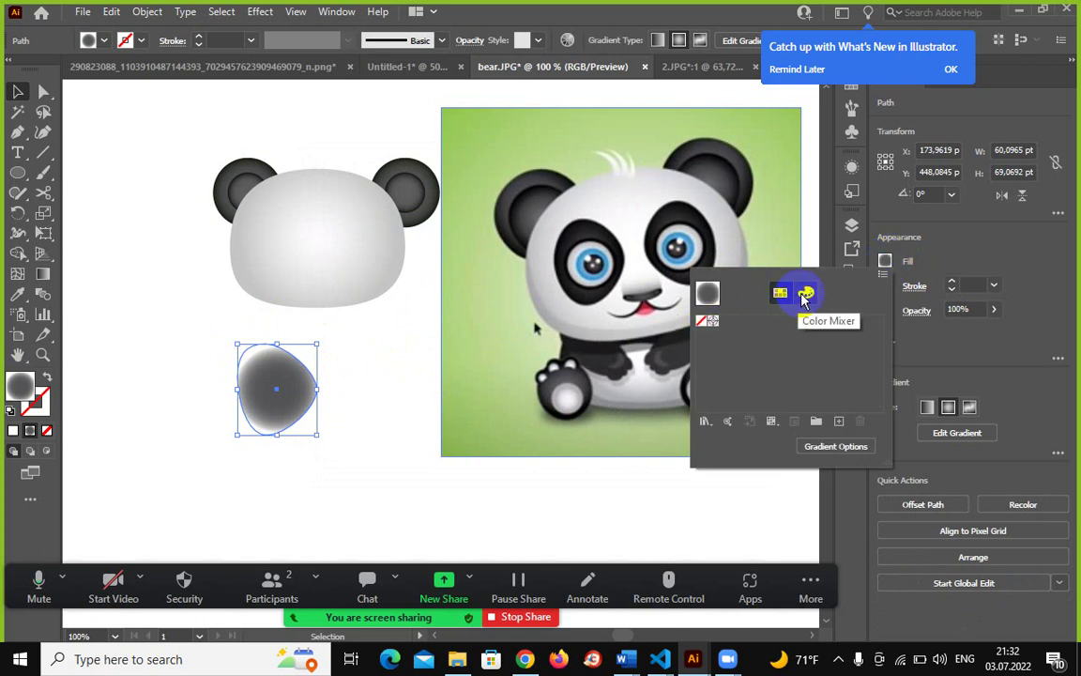
click(806, 293)
click(696, 417)
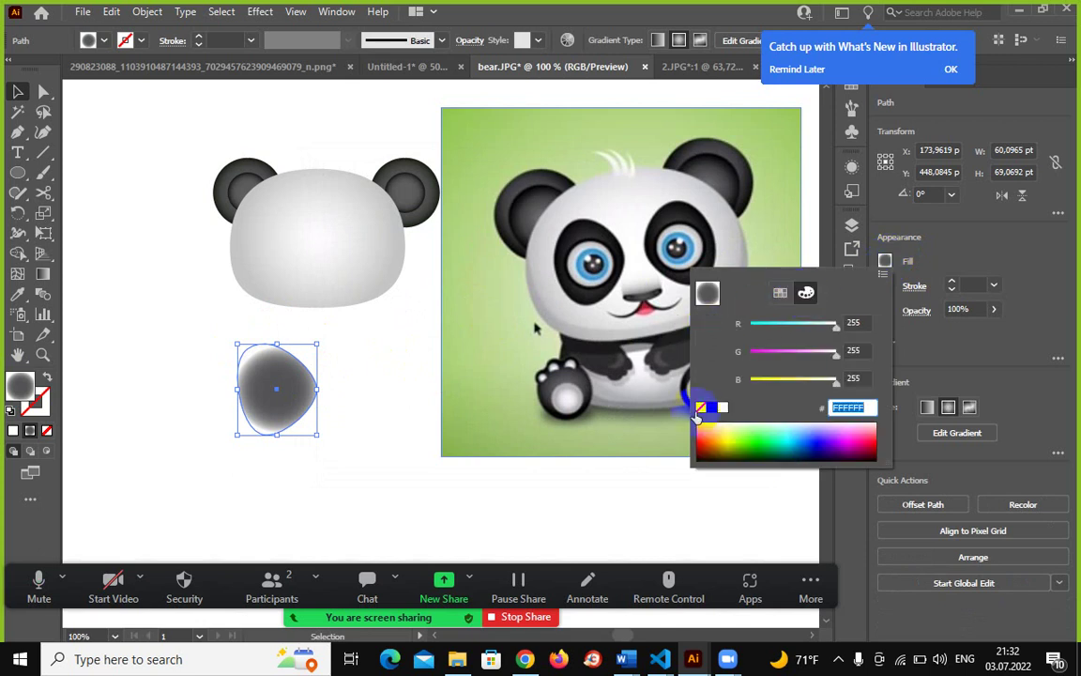
click(714, 410)
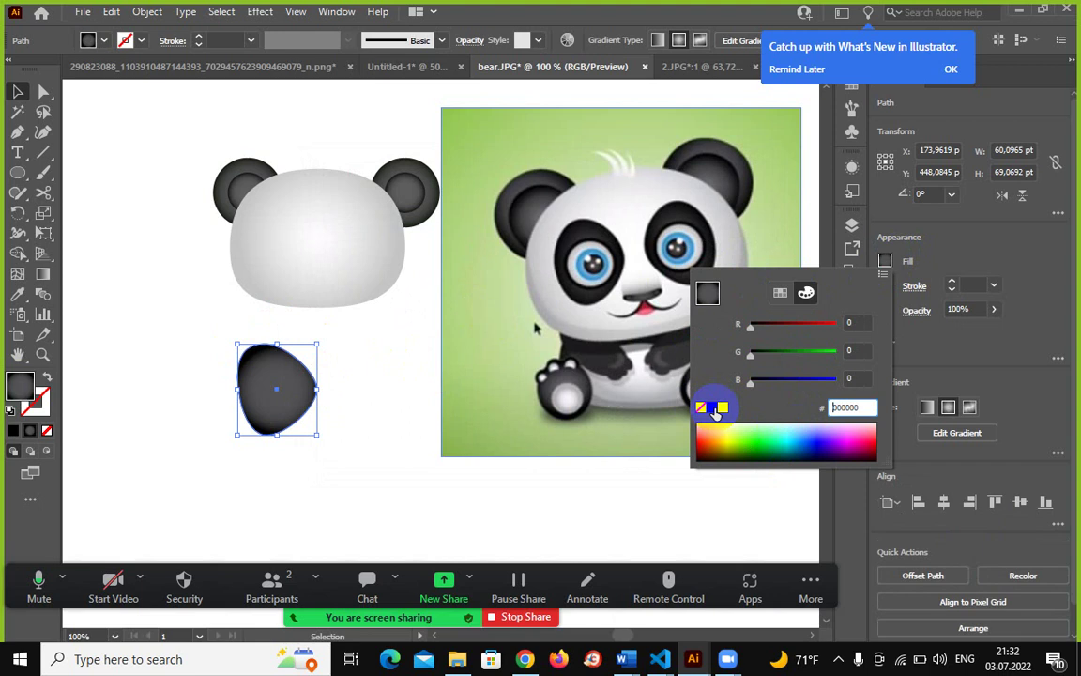
click(887, 263)
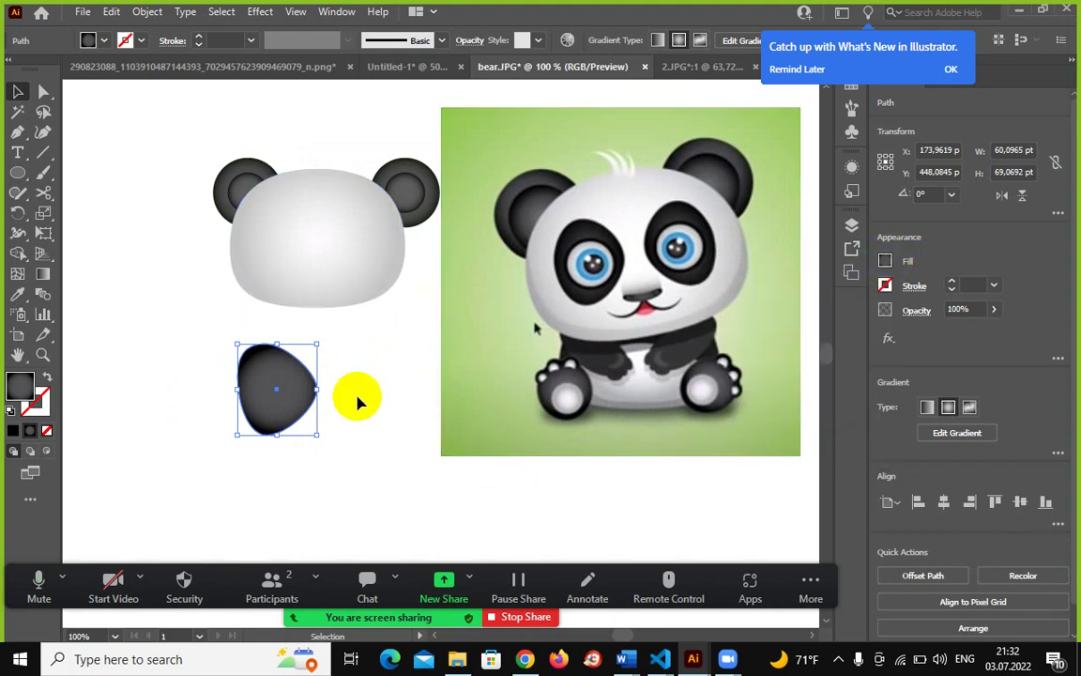
Check the eye patch's gradient and fill swatches, then reselect the patch.
click(948, 406)
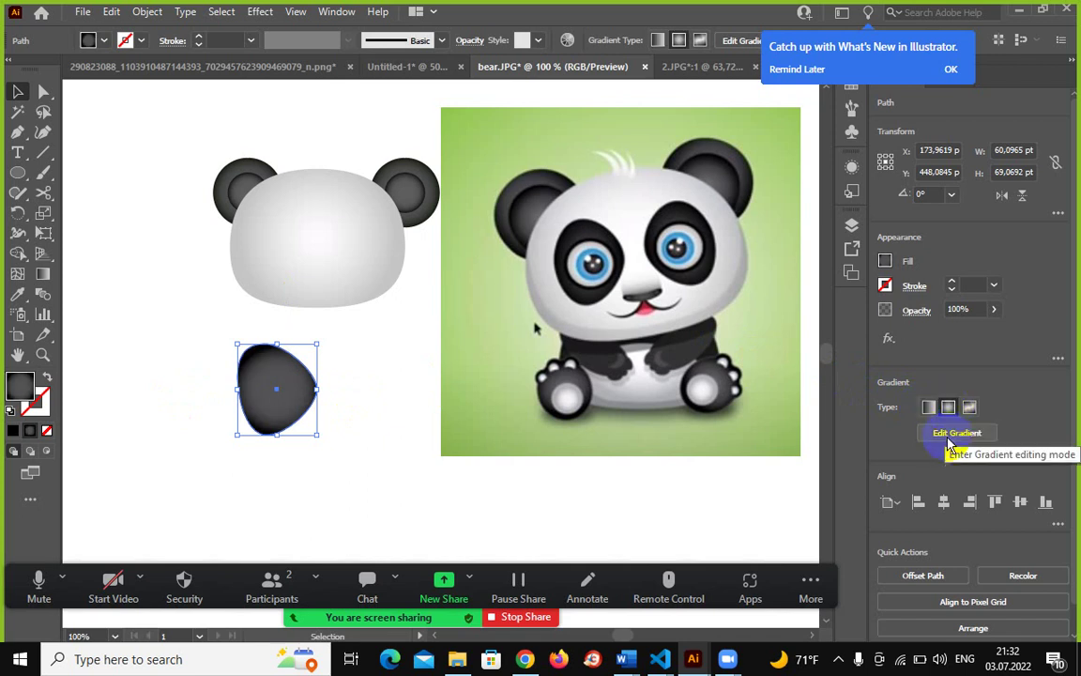
click(950, 433)
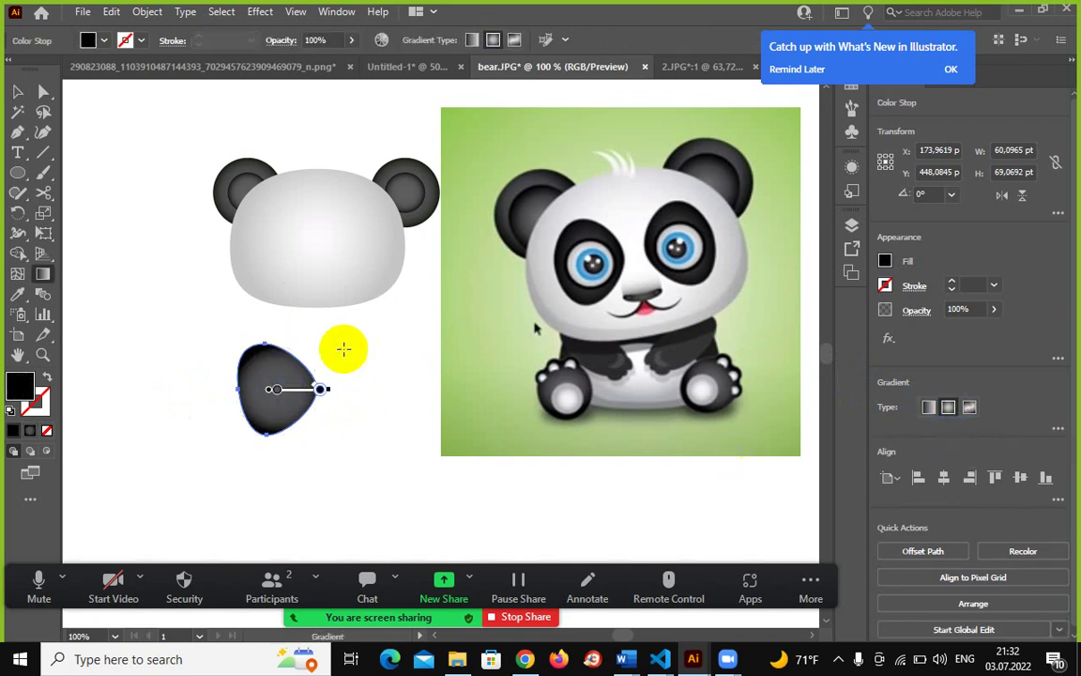
click(17, 178)
click(17, 92)
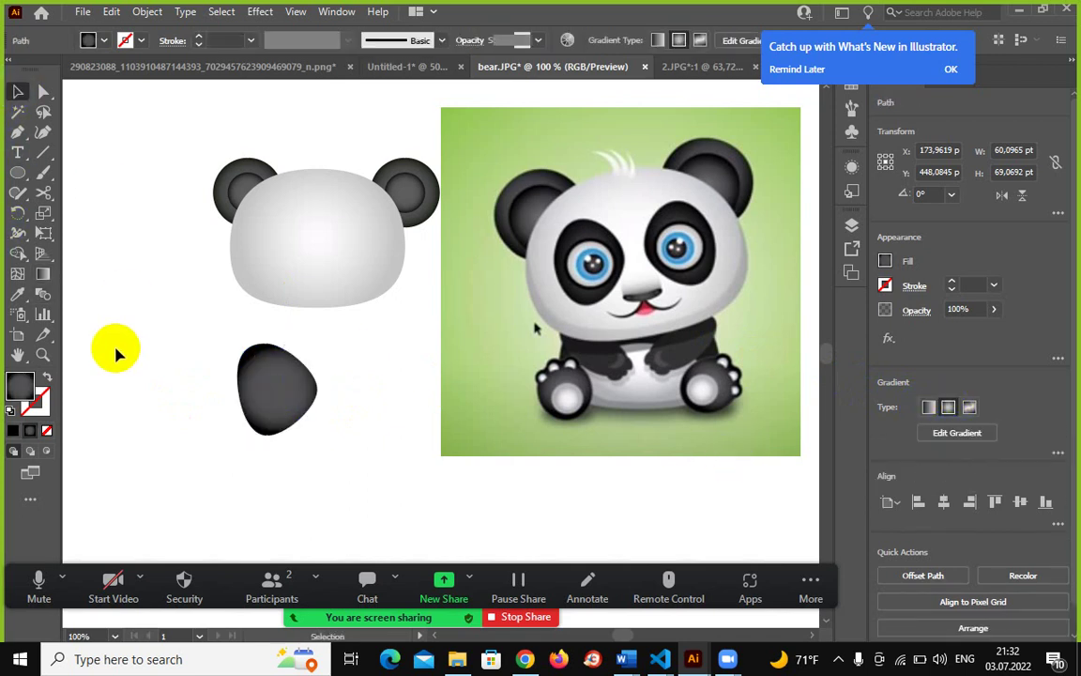
drag(97, 188, 252, 401)
click(42, 394)
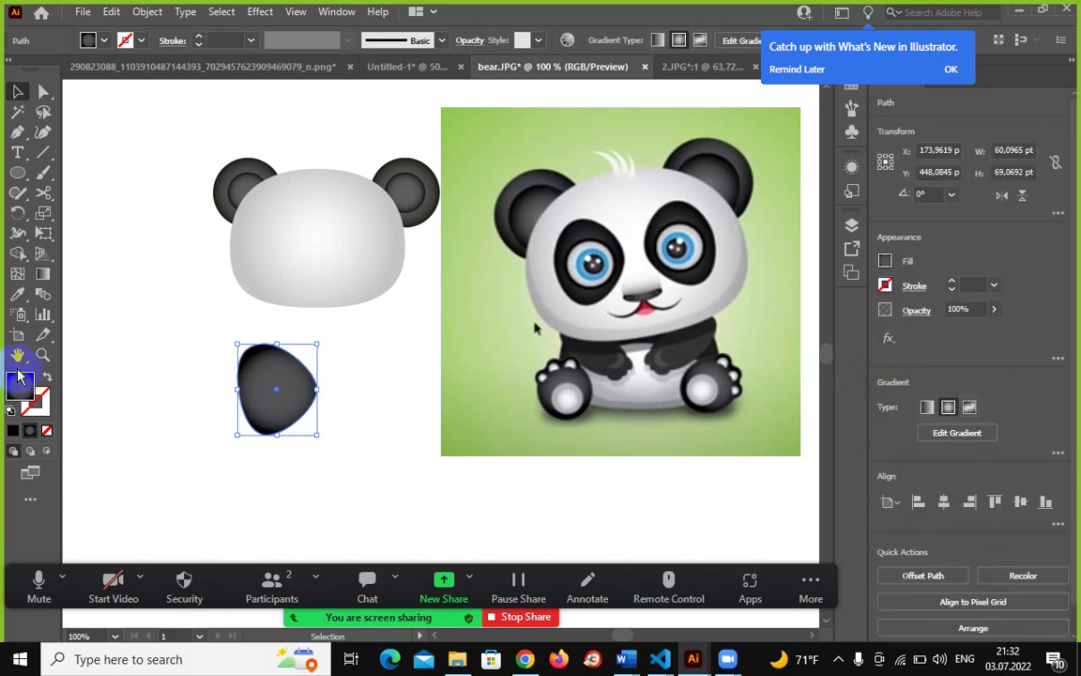
click(89, 40)
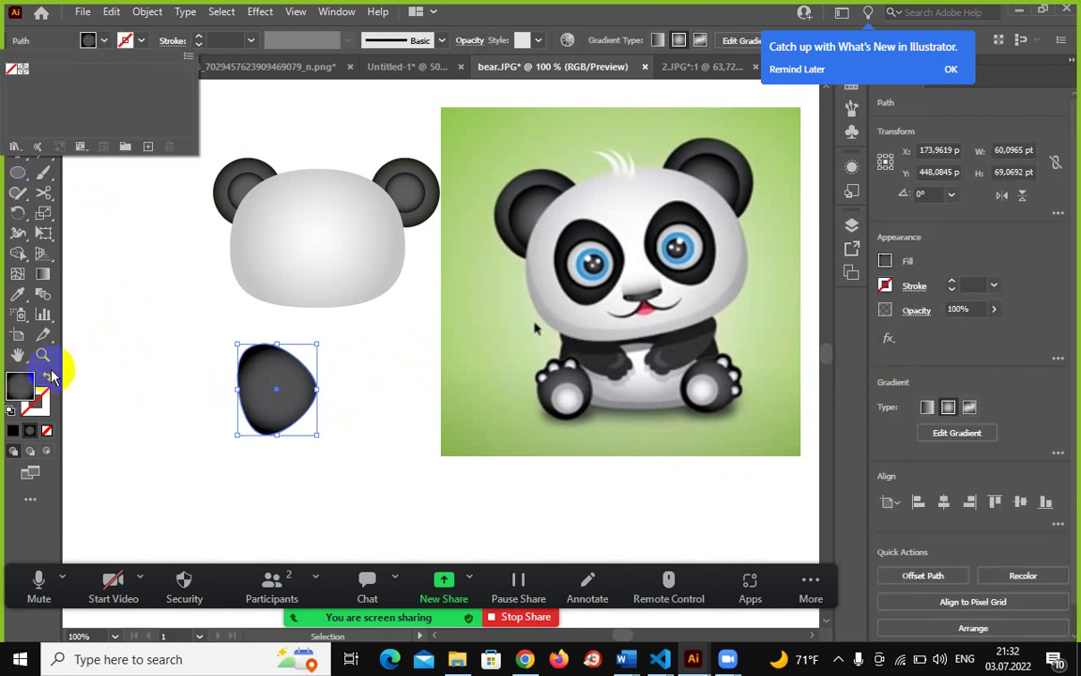
click(20, 396)
Apply a near-black dark blue fill to the eye patch in the Color Picker.
double_click(20, 396)
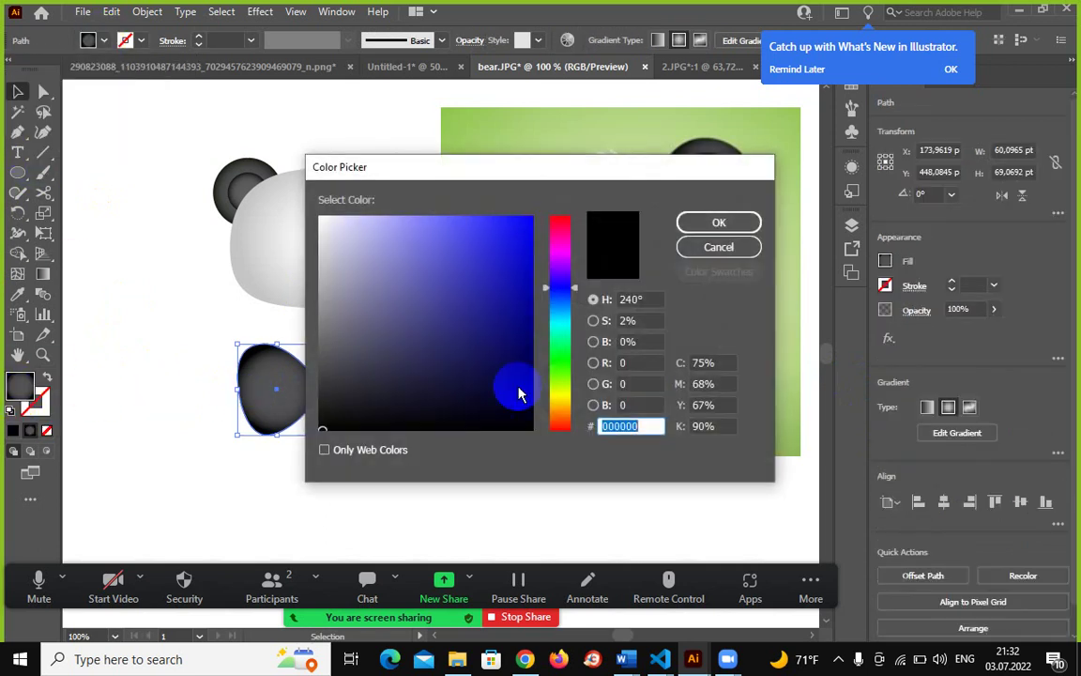
drag(514, 386, 524, 425)
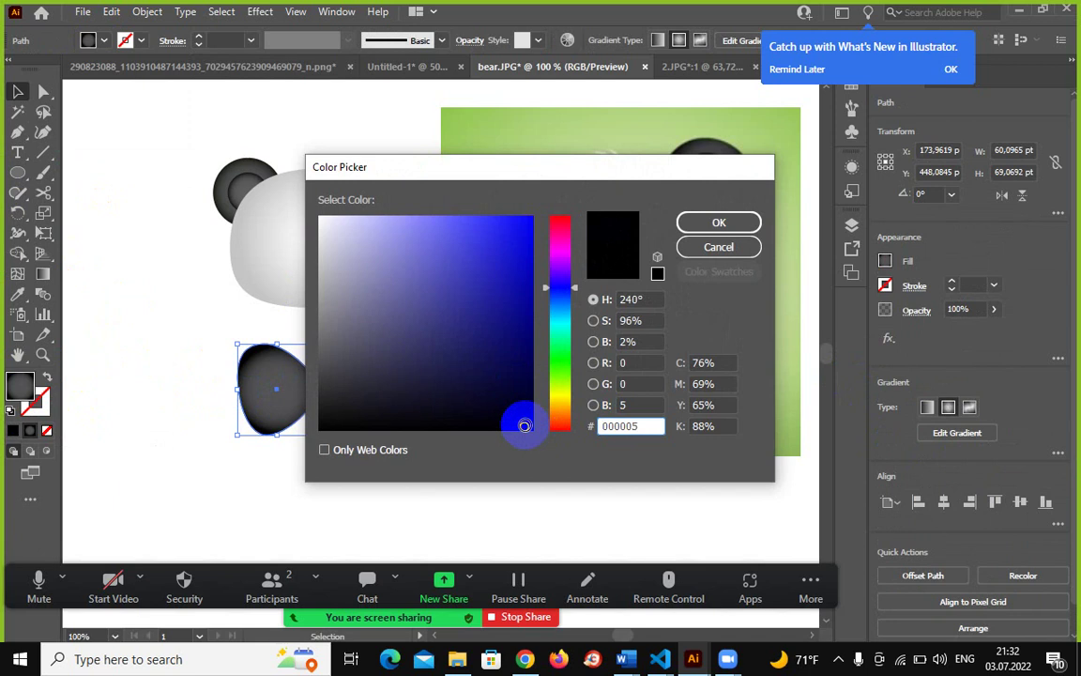
click(715, 225)
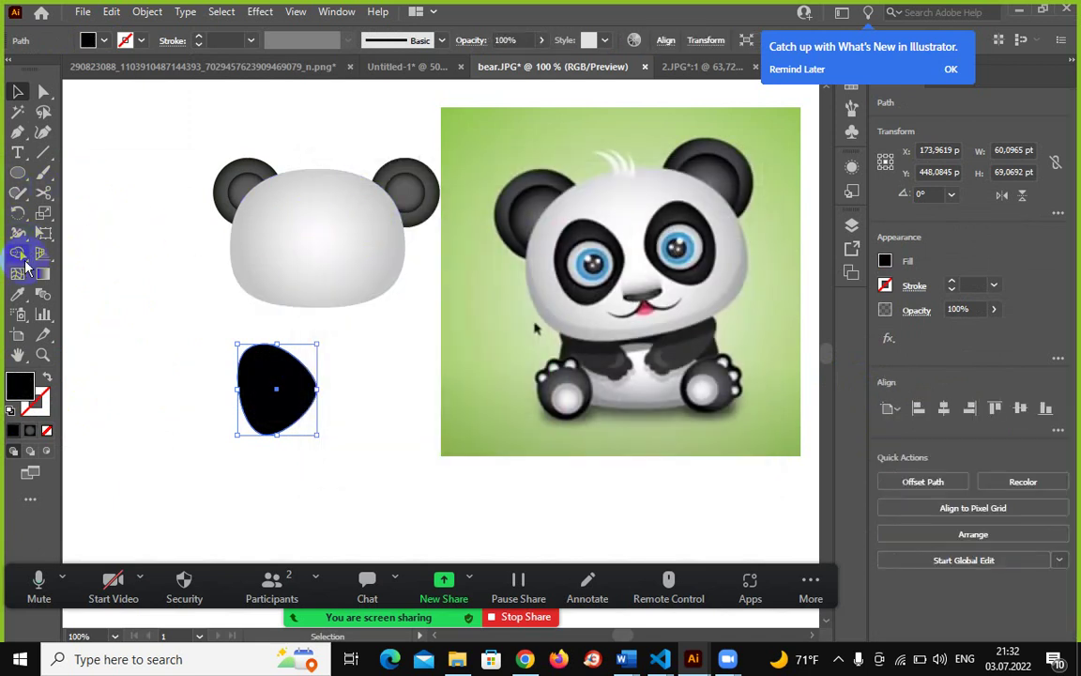
click(18, 295)
click(620, 242)
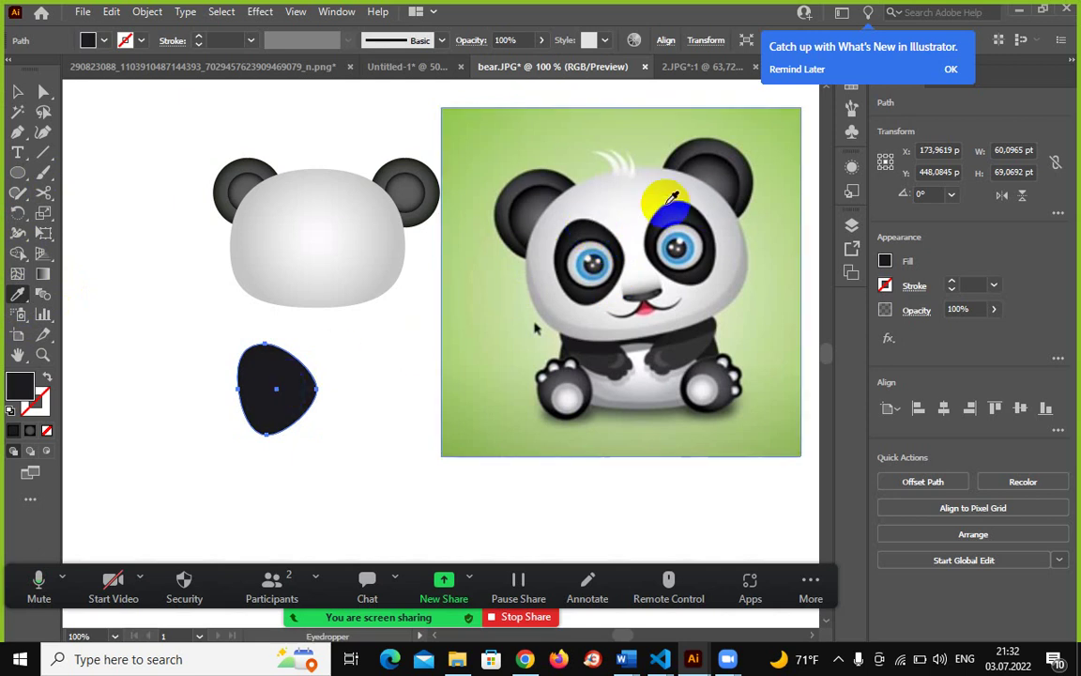
Sample dark eye-patch and eye colours from the reference panda with the eyedropper.
click(619, 236)
click(616, 240)
click(515, 226)
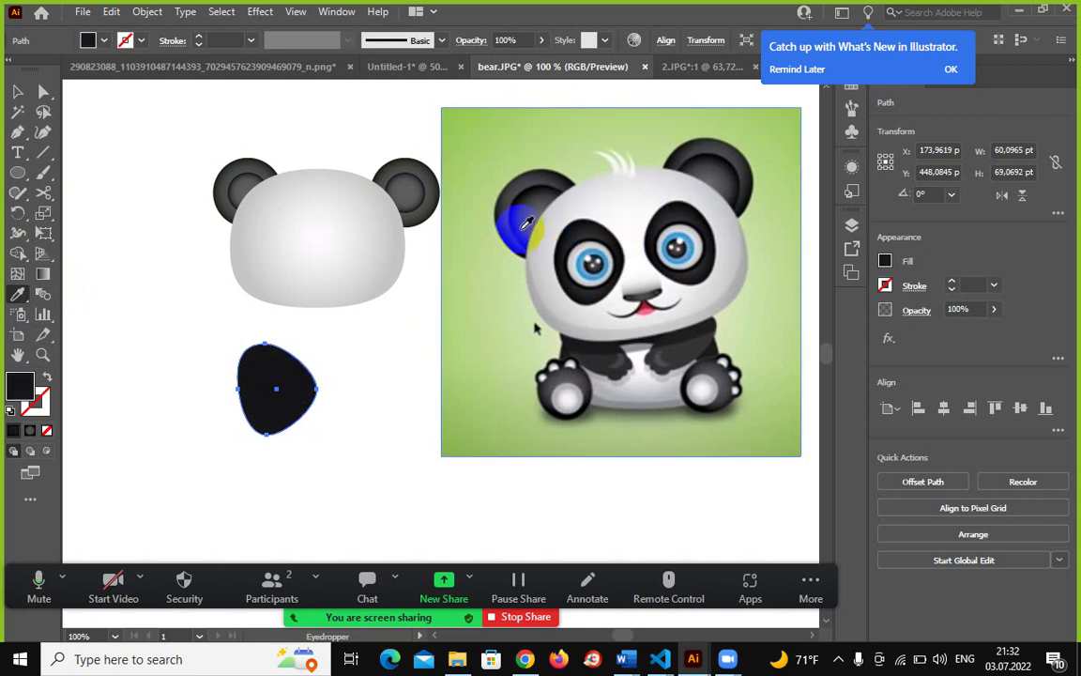
click(572, 234)
click(288, 388)
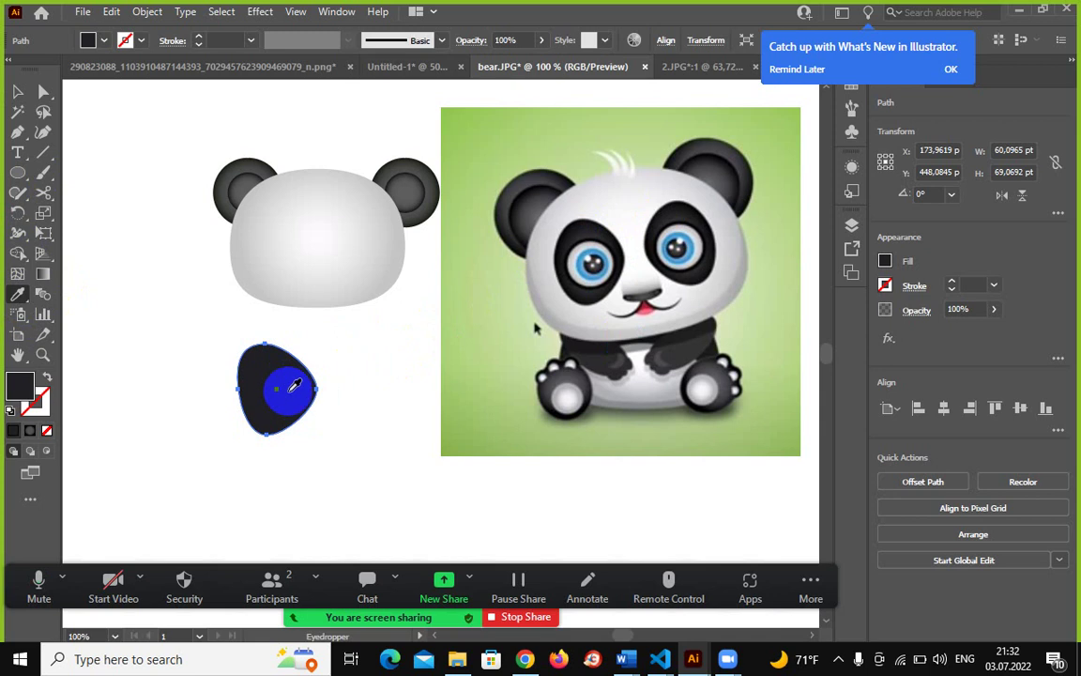
click(581, 262)
click(593, 234)
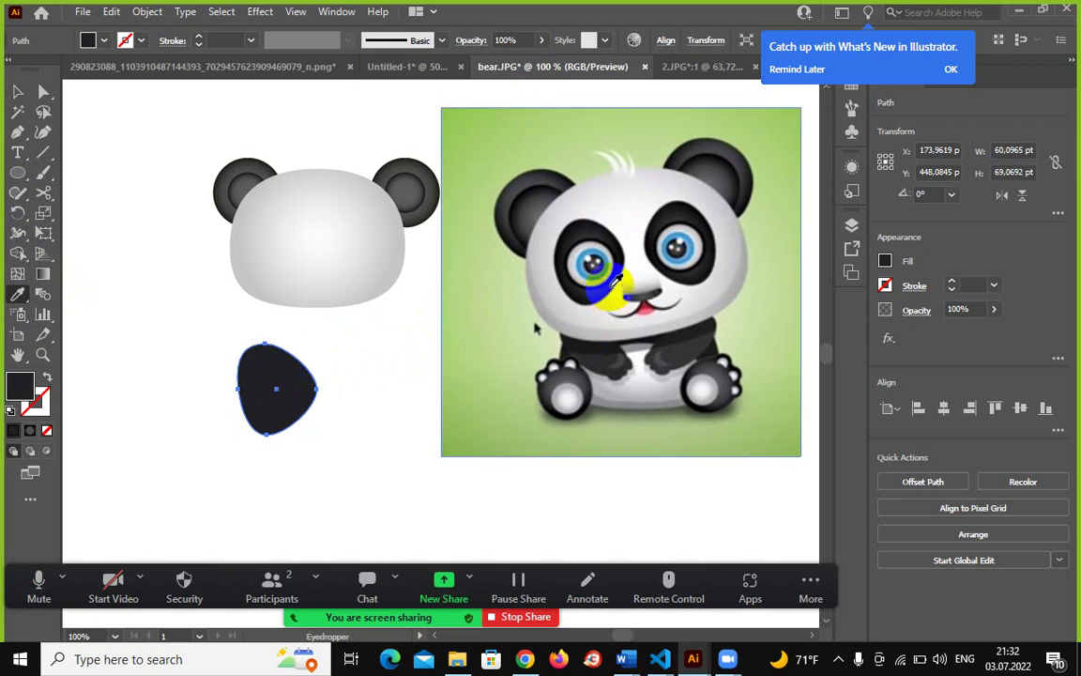
click(595, 289)
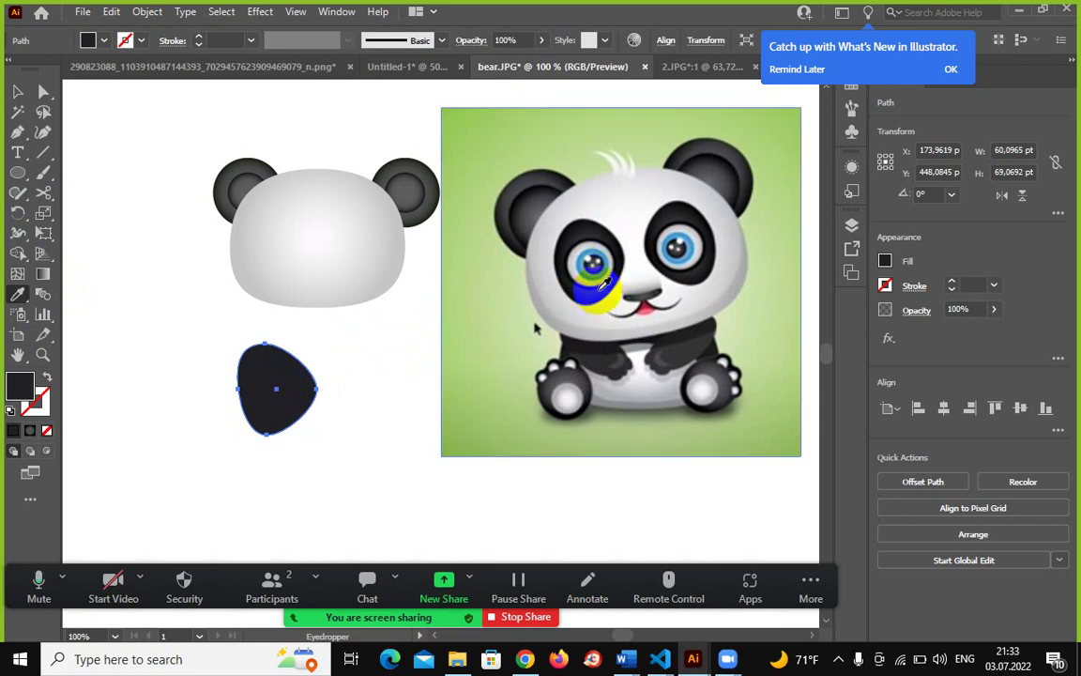
click(592, 264)
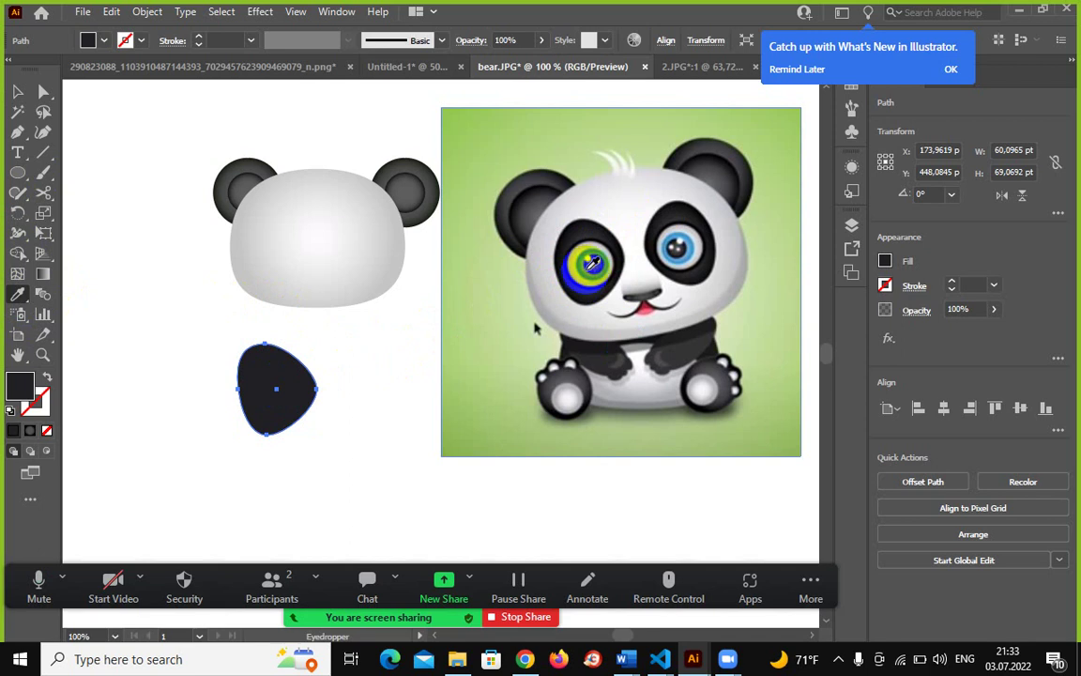
Draw a light grey circle about 39 × 39 pt centred inside the dark eye patch.
click(17, 174)
click(276, 386)
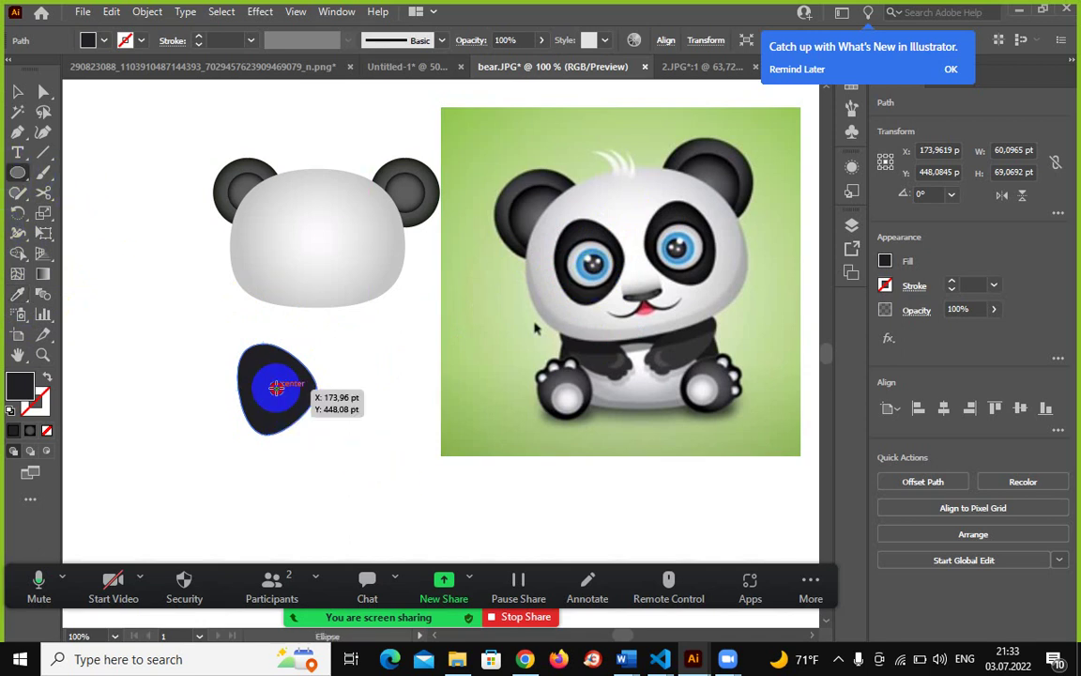
drag(276, 387, 253, 364)
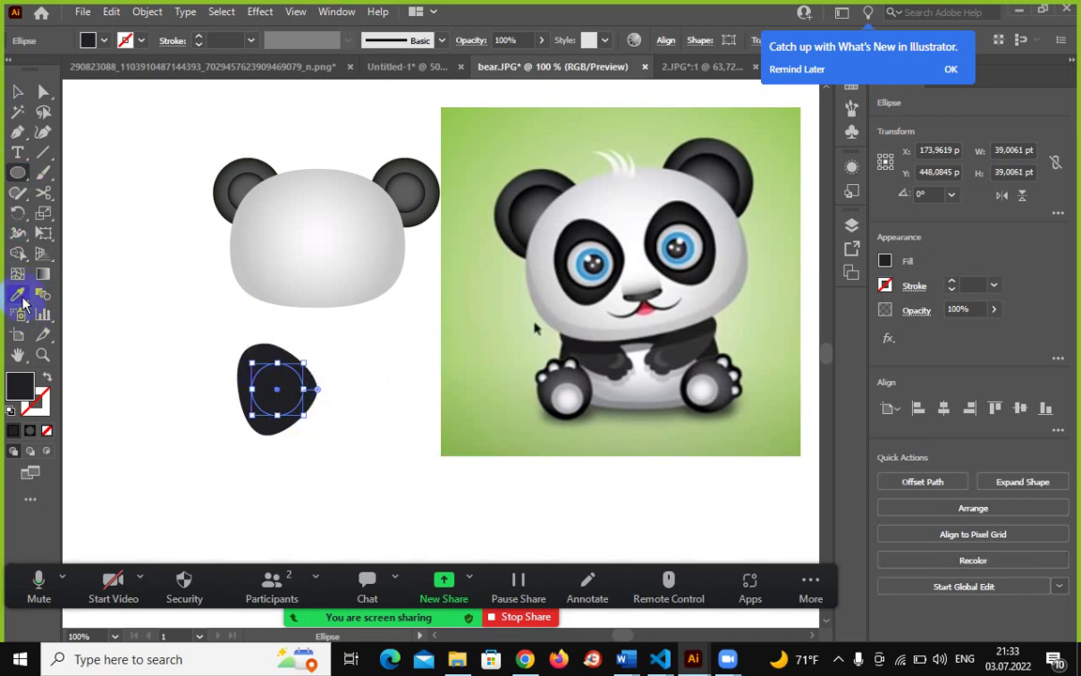
click(16, 294)
click(582, 246)
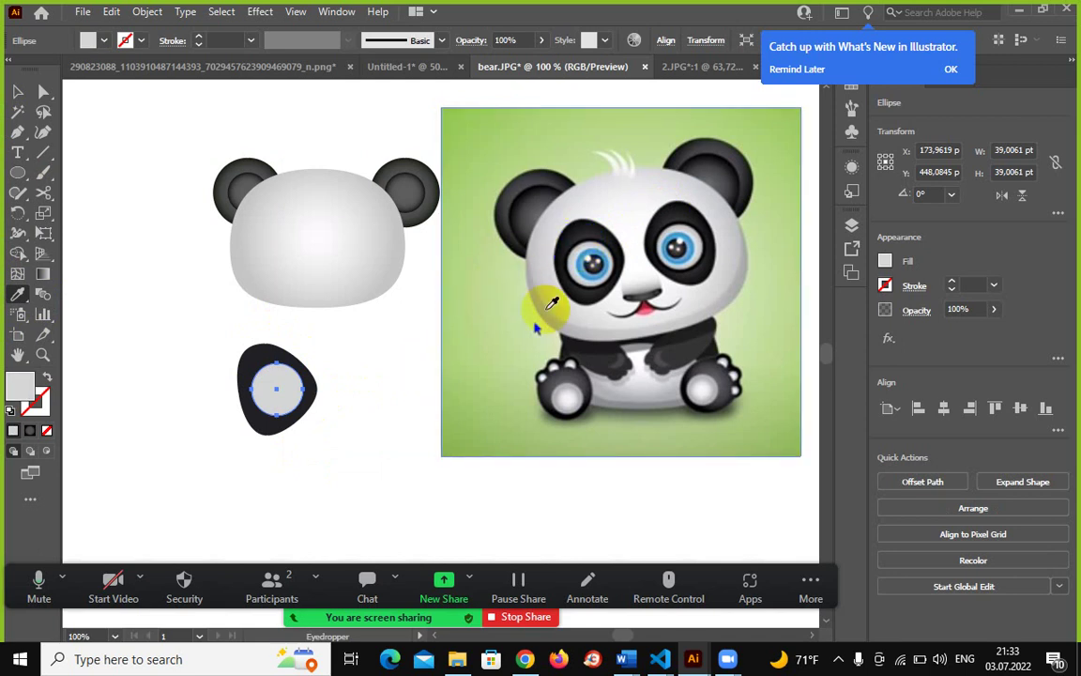
click(352, 394)
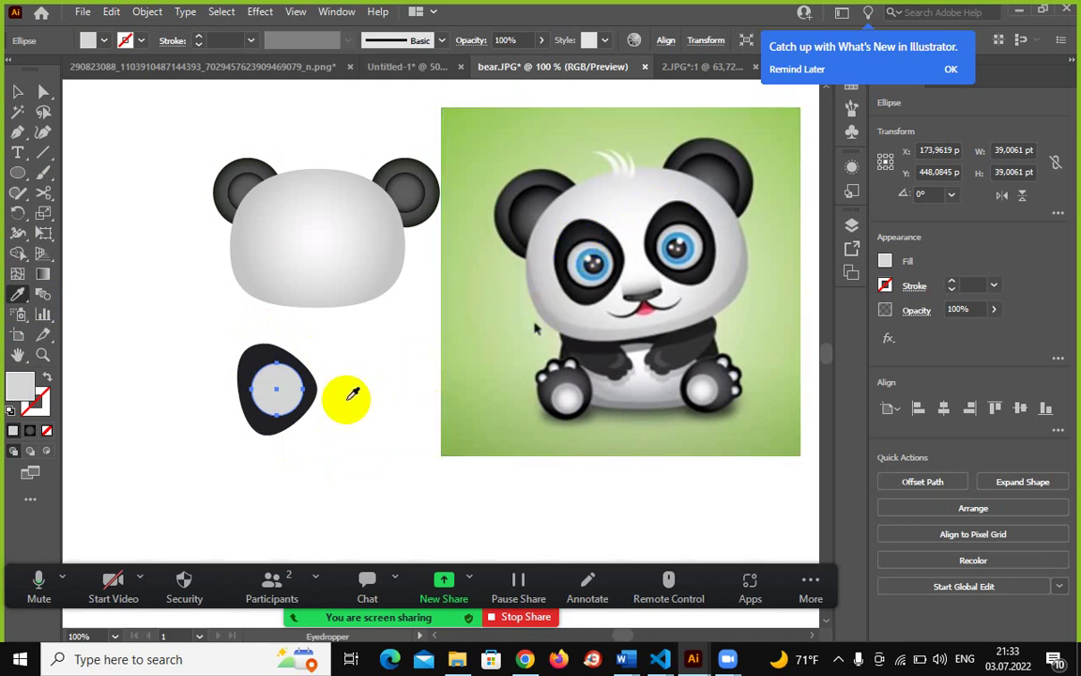
Zoom to 150% and pan so the eye circle and the reference panda's eye show together.
key(ctrl+plus)
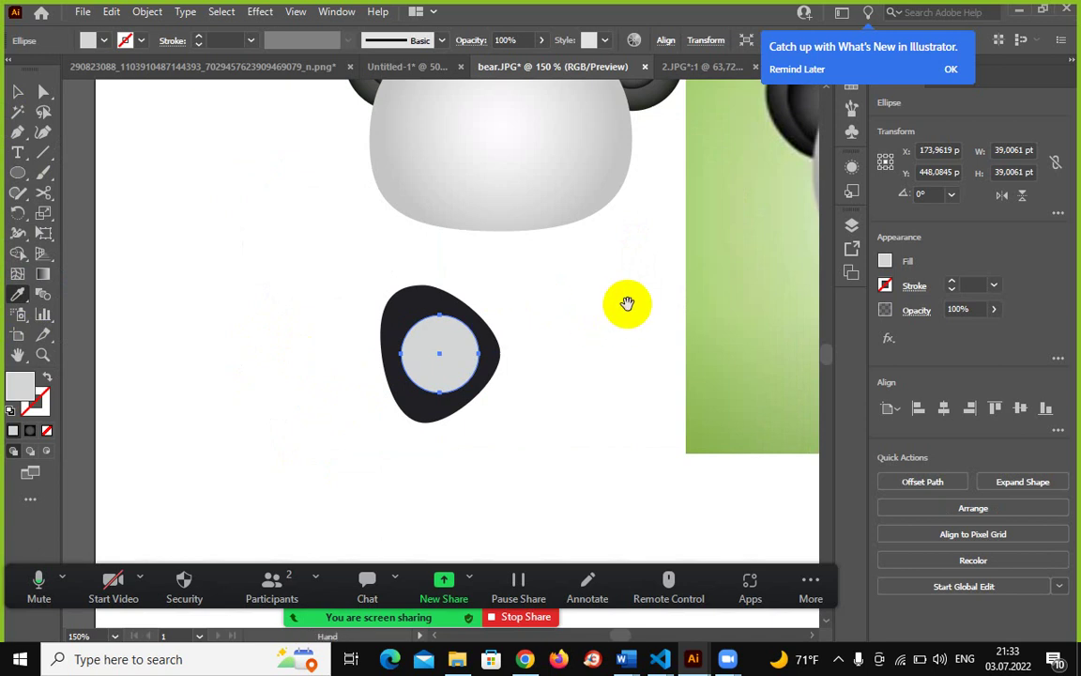
drag(627, 303, 302, 470)
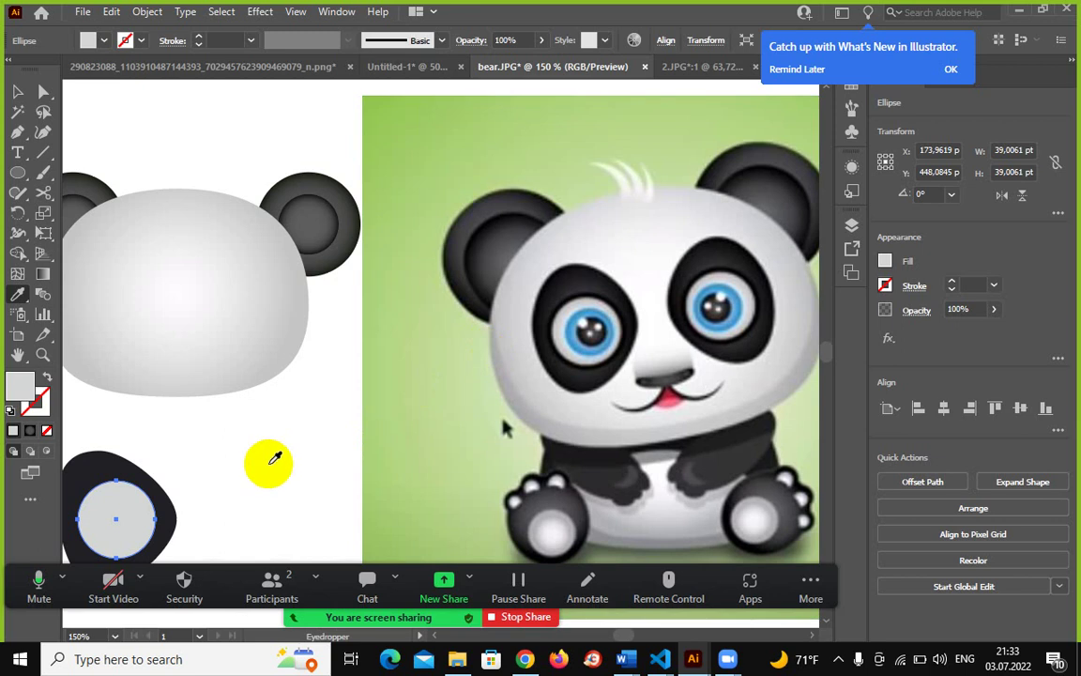
mouse_move(258, 468)
mouse_down()
mouse_move(338, 449)
mouse_move(347, 408)
mouse_up()
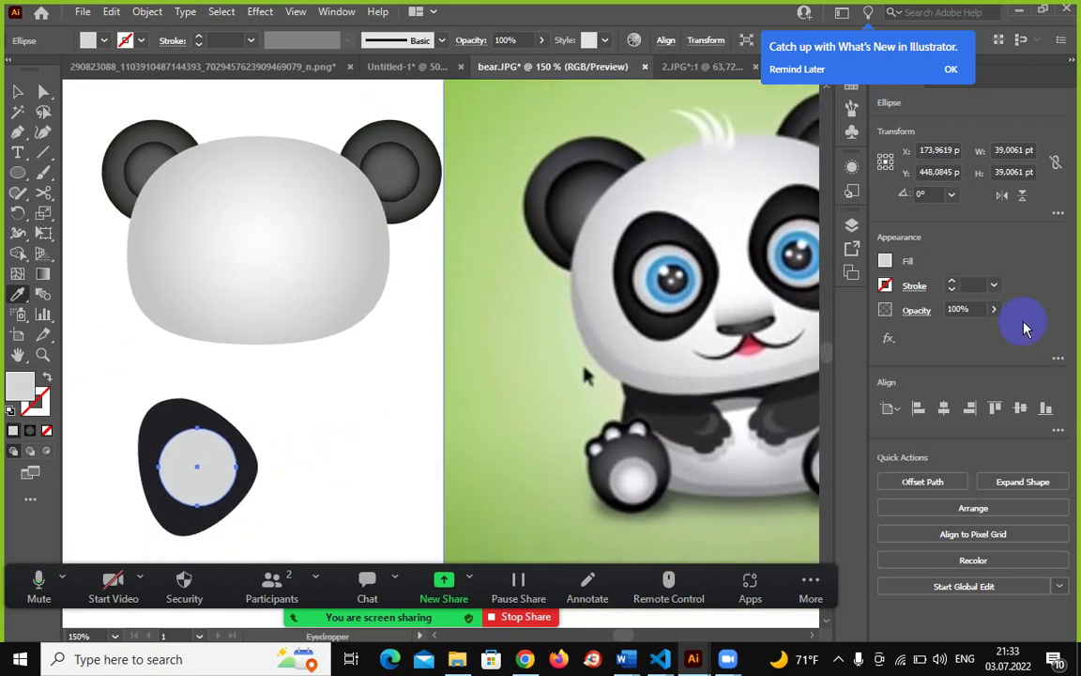
click(877, 272)
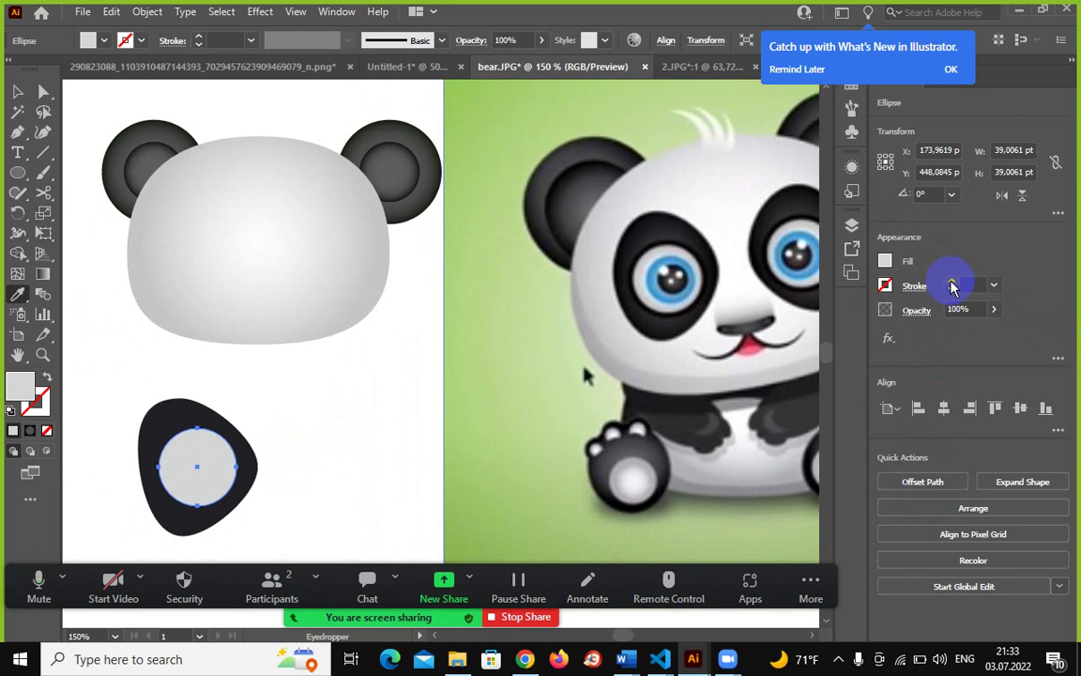
click(42, 294)
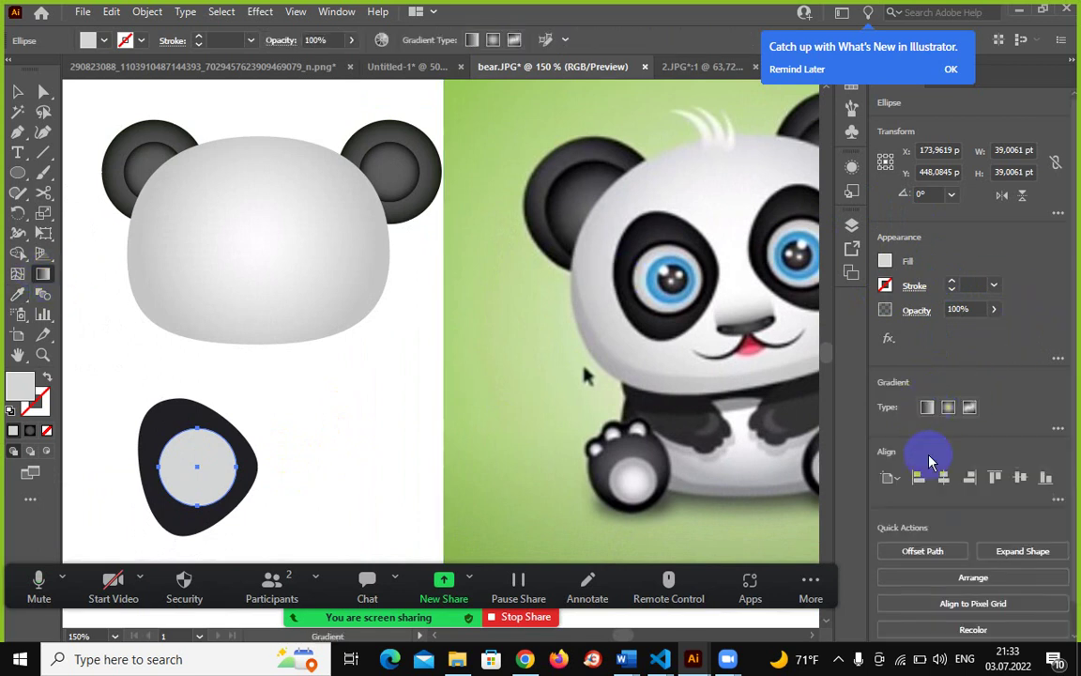
Apply a radial gradient to the light eye circle and bring up the full Gradient panel.
click(949, 409)
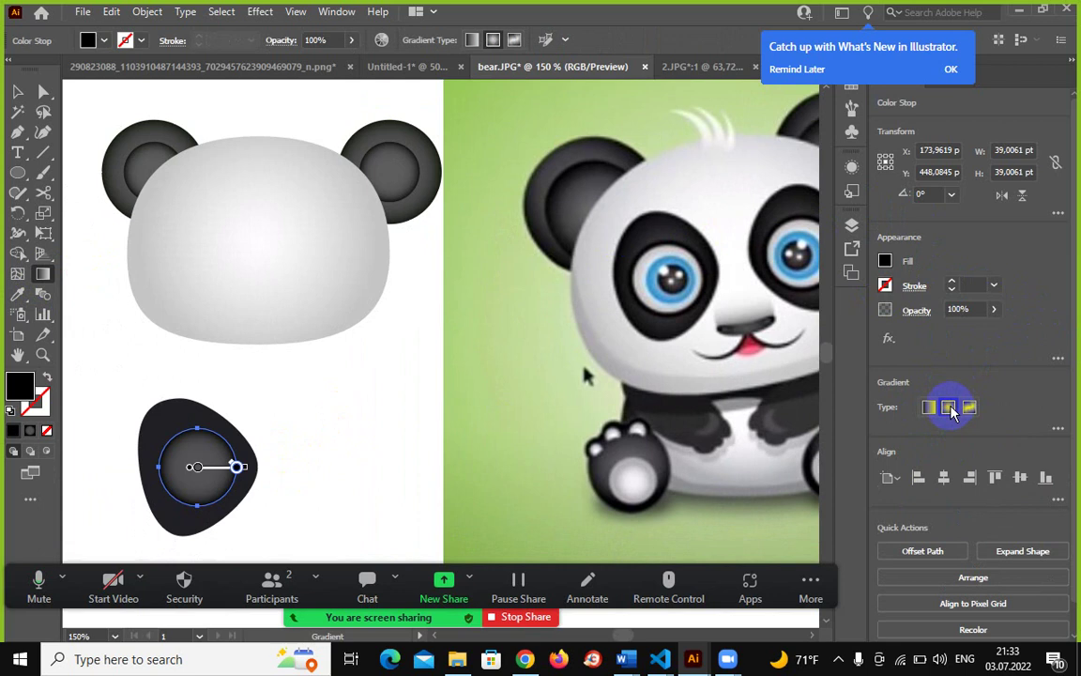
click(887, 263)
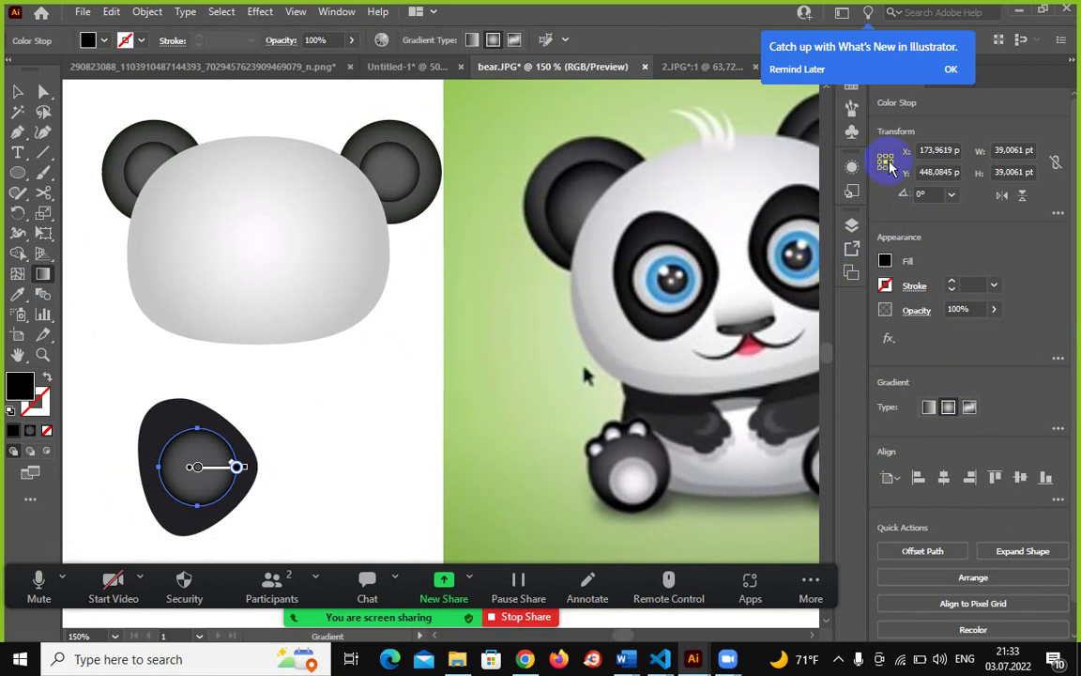
double_click(42, 274)
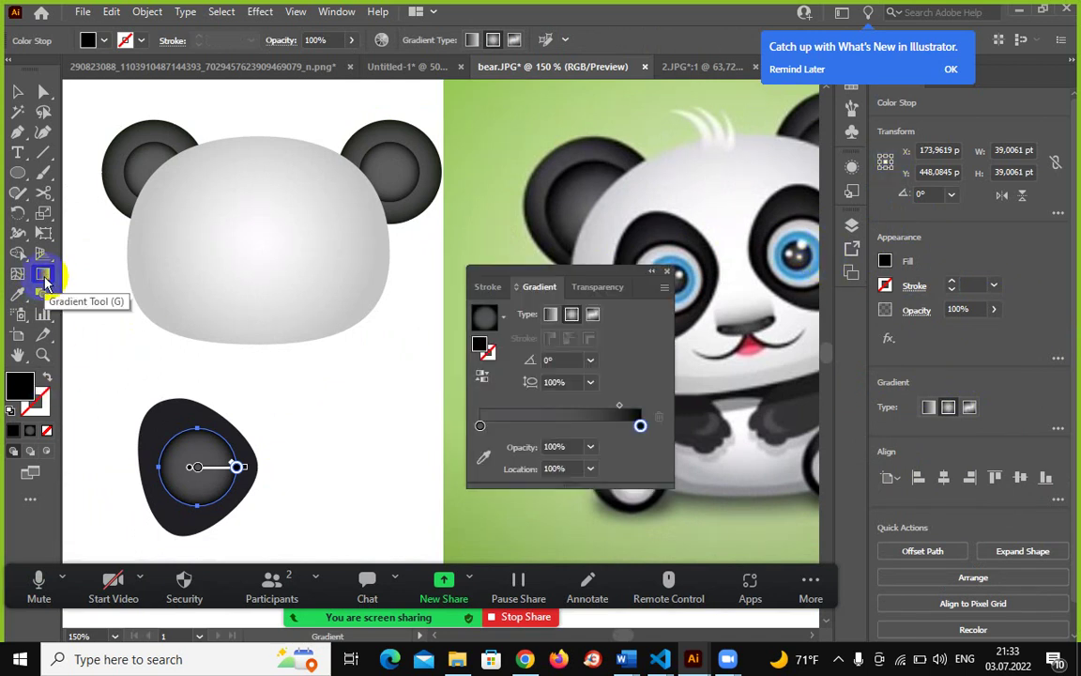
click(478, 427)
drag(561, 271, 491, 280)
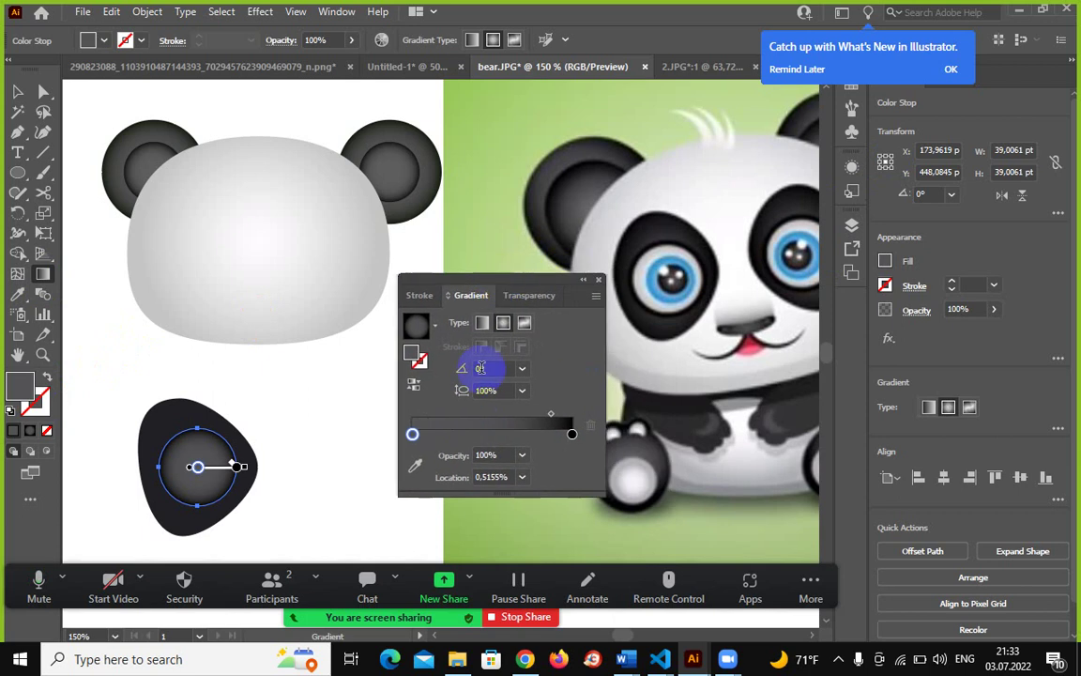
Fill both gradient stops with light greys sampled from the reference panda's eye.
click(414, 465)
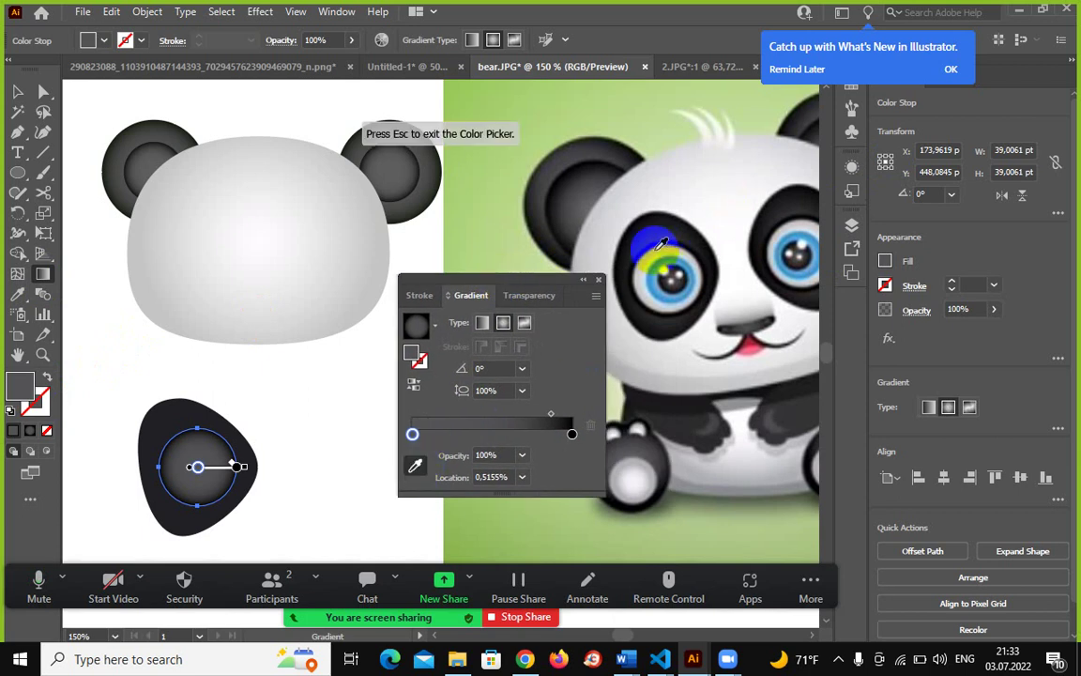
click(657, 237)
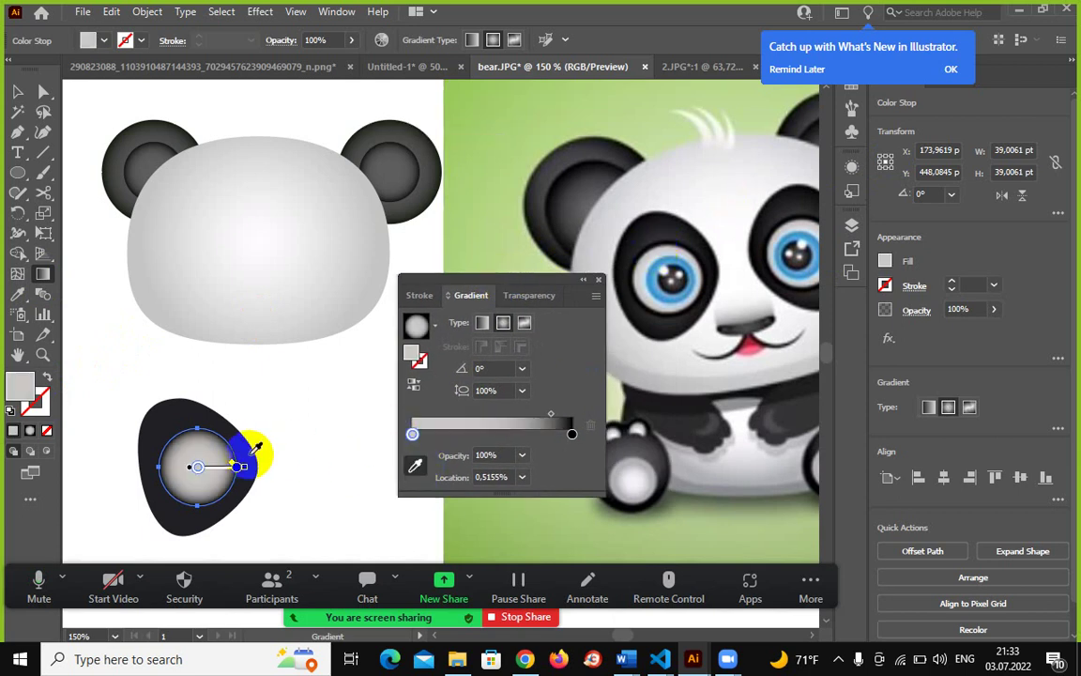
click(573, 434)
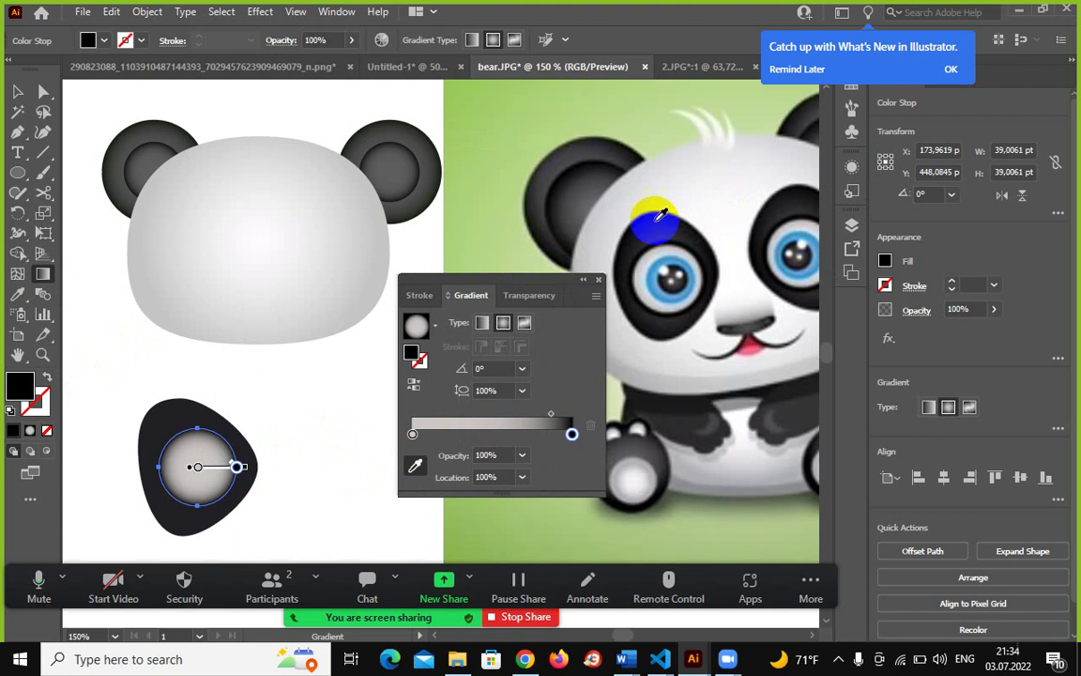
click(648, 262)
click(647, 273)
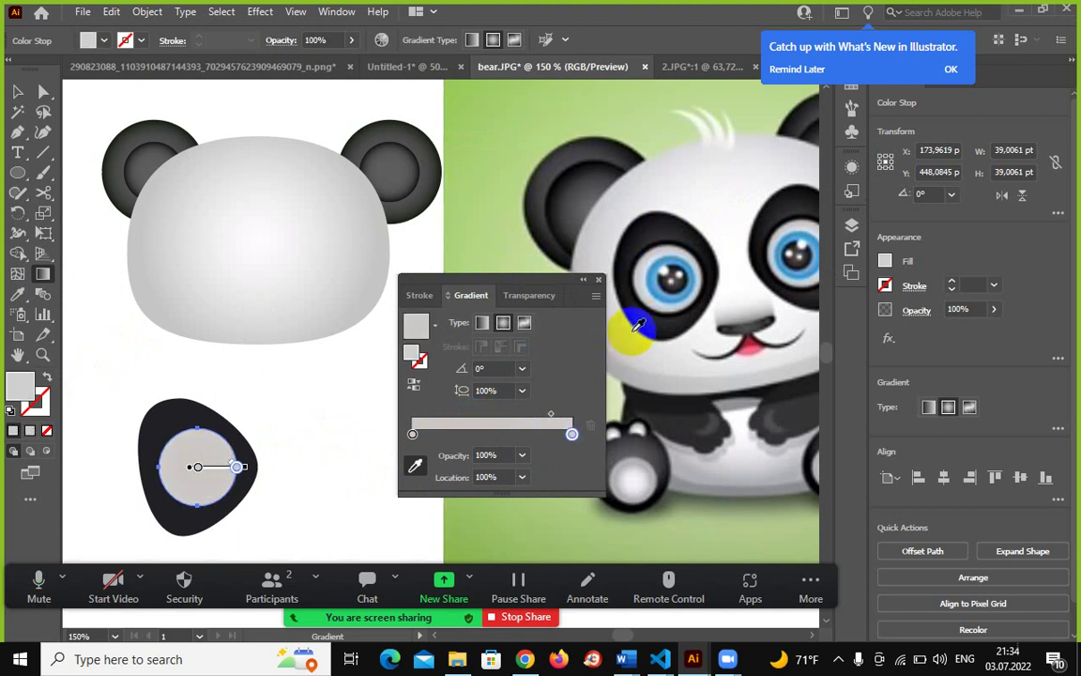
Reverse the eye circle's radial gradient direction.
click(571, 433)
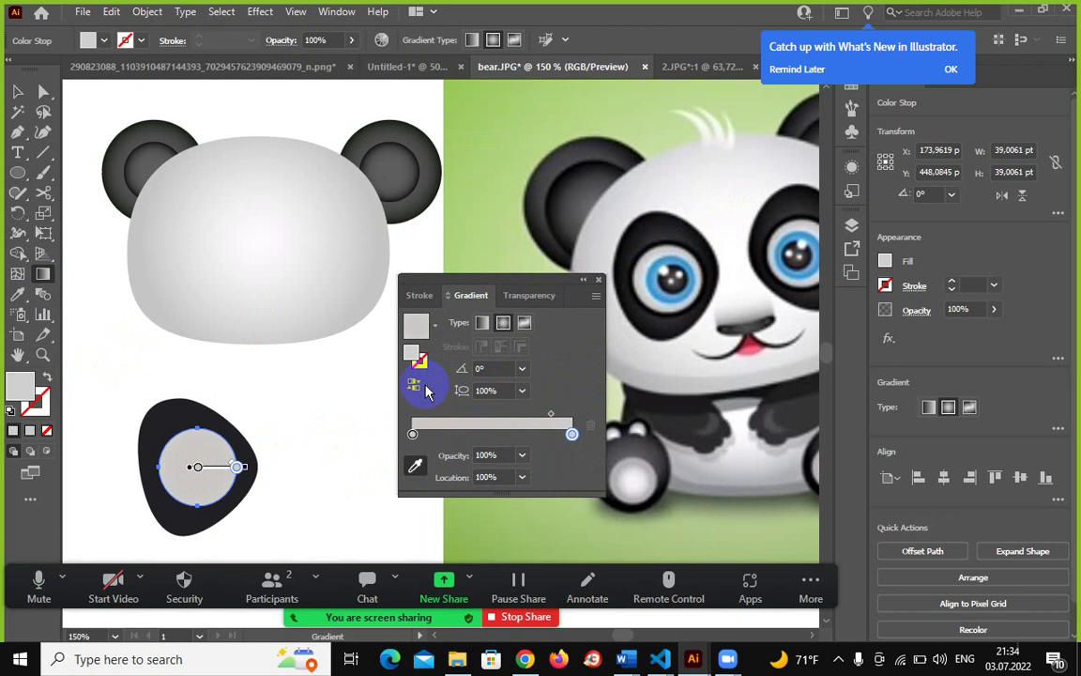
click(414, 386)
click(571, 434)
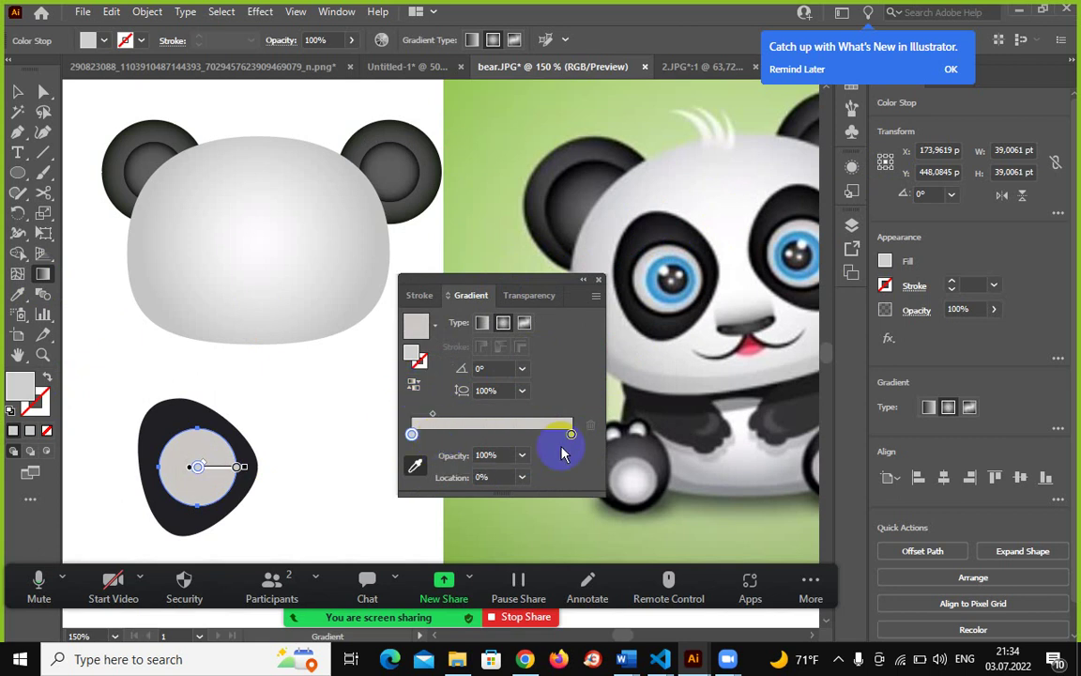
click(570, 433)
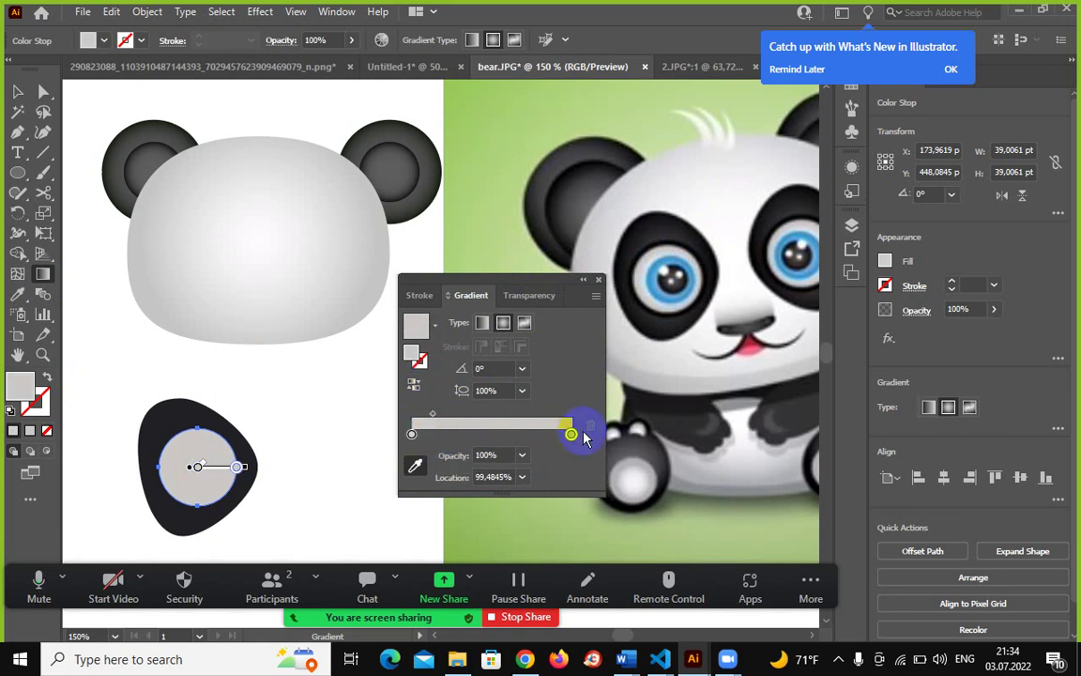
Resample the right gradient stop from the reference eye, ending on light grey.
double_click(570, 433)
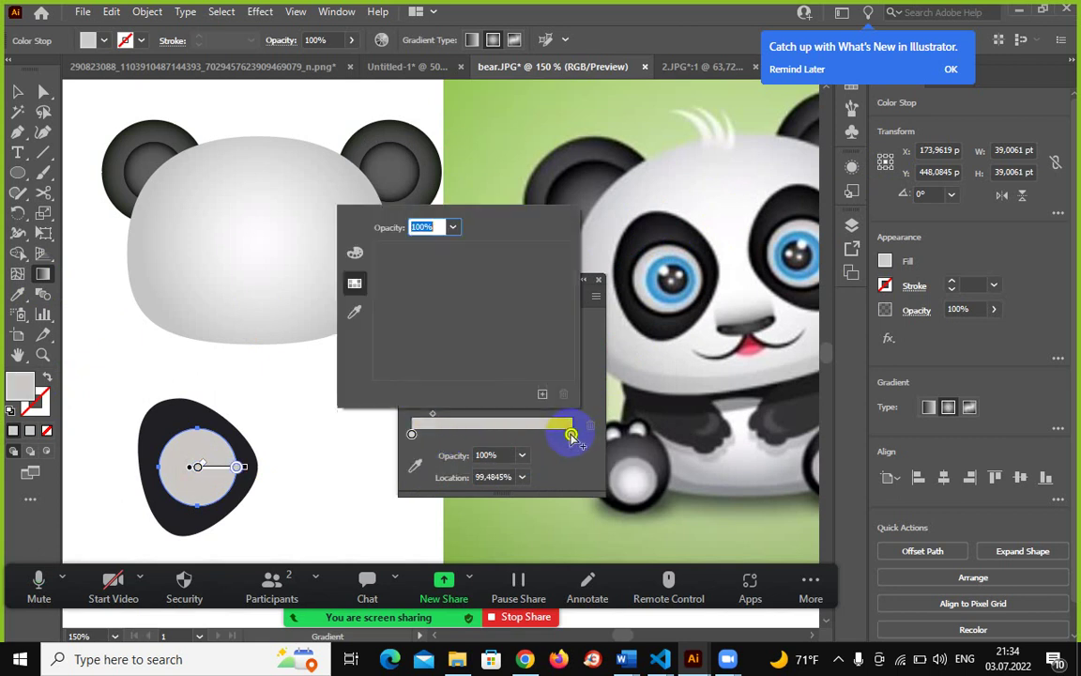
click(414, 464)
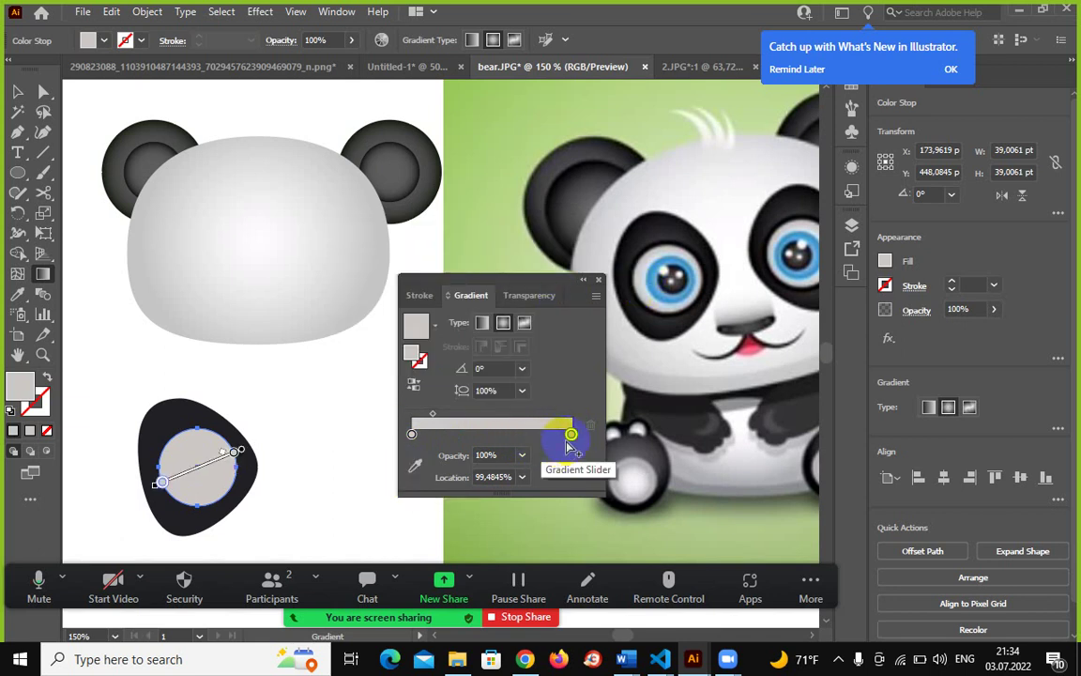
click(414, 464)
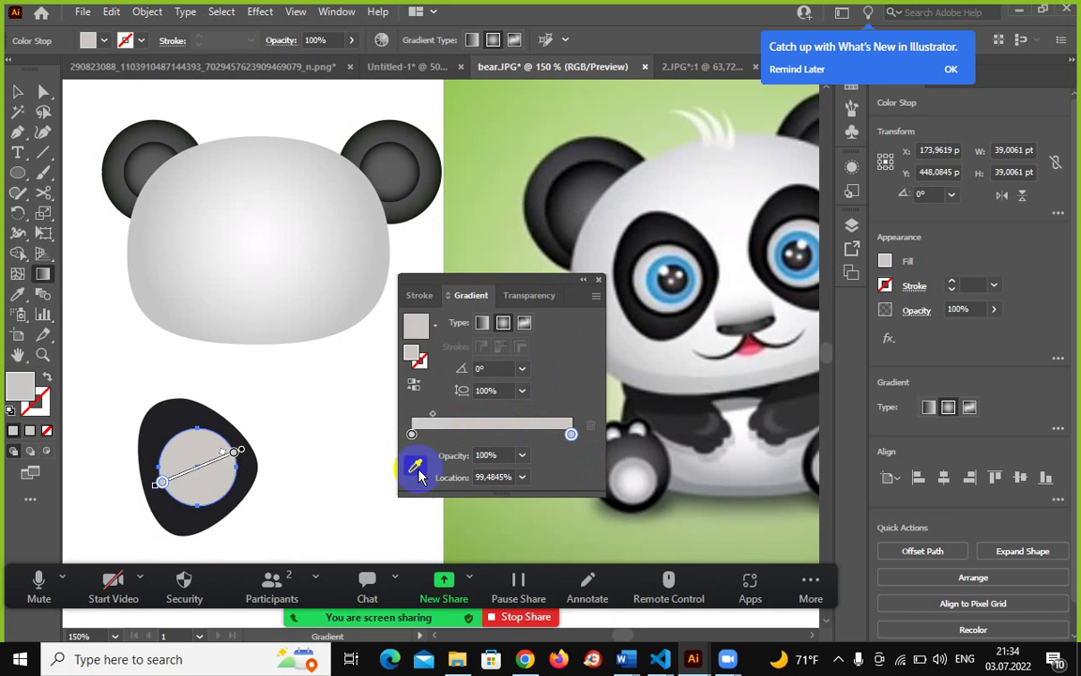
click(649, 274)
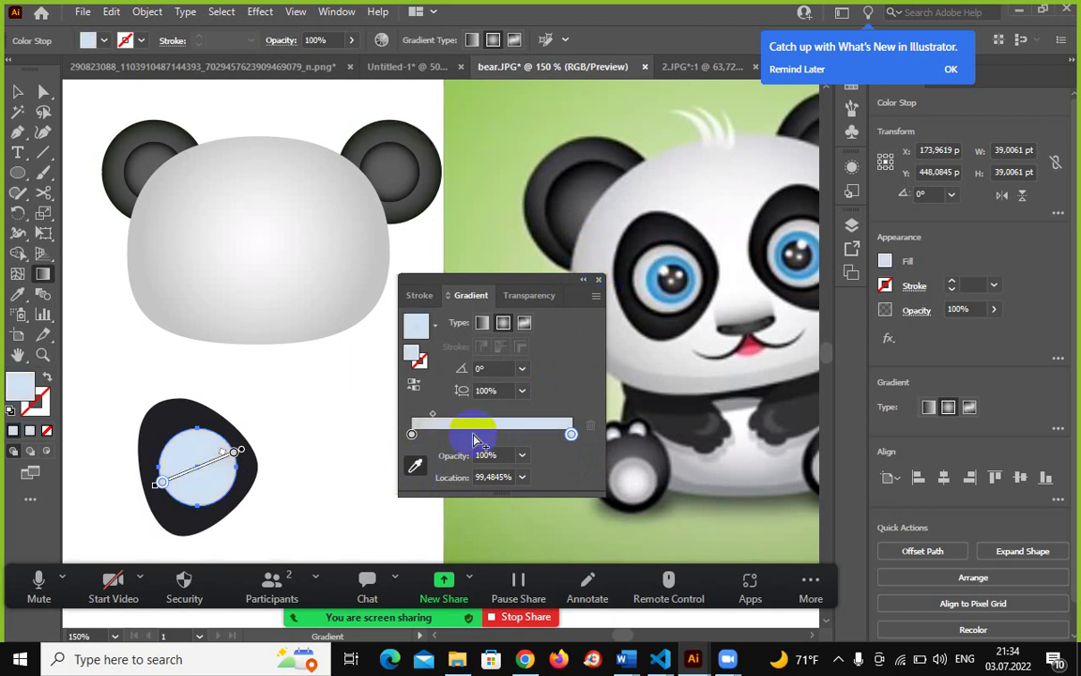
click(436, 423)
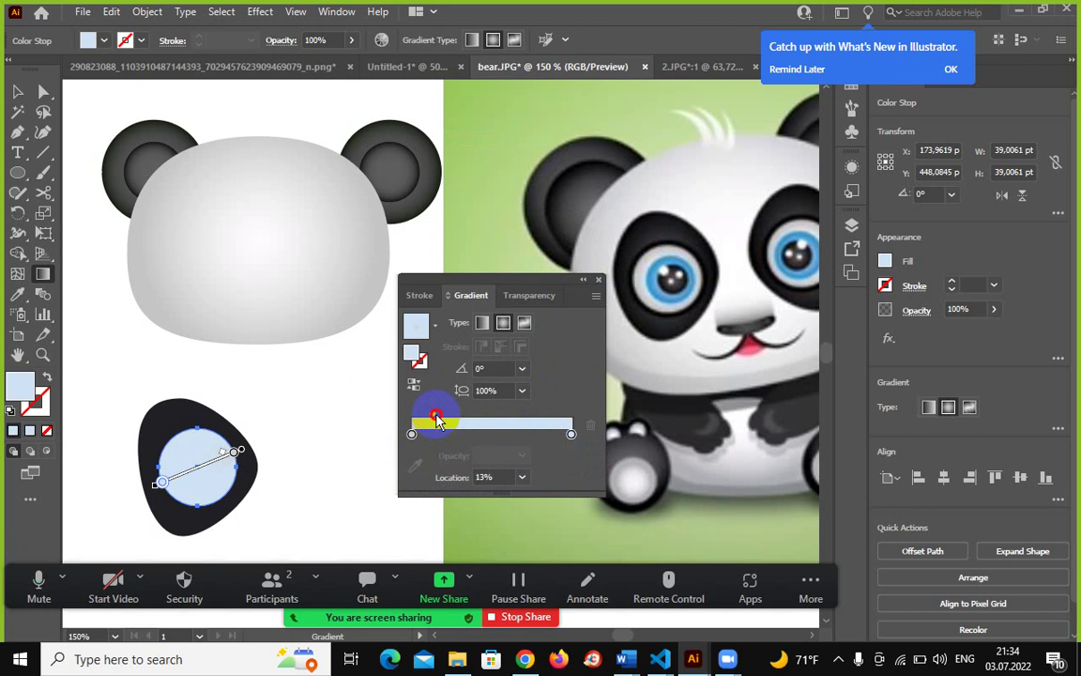
click(571, 433)
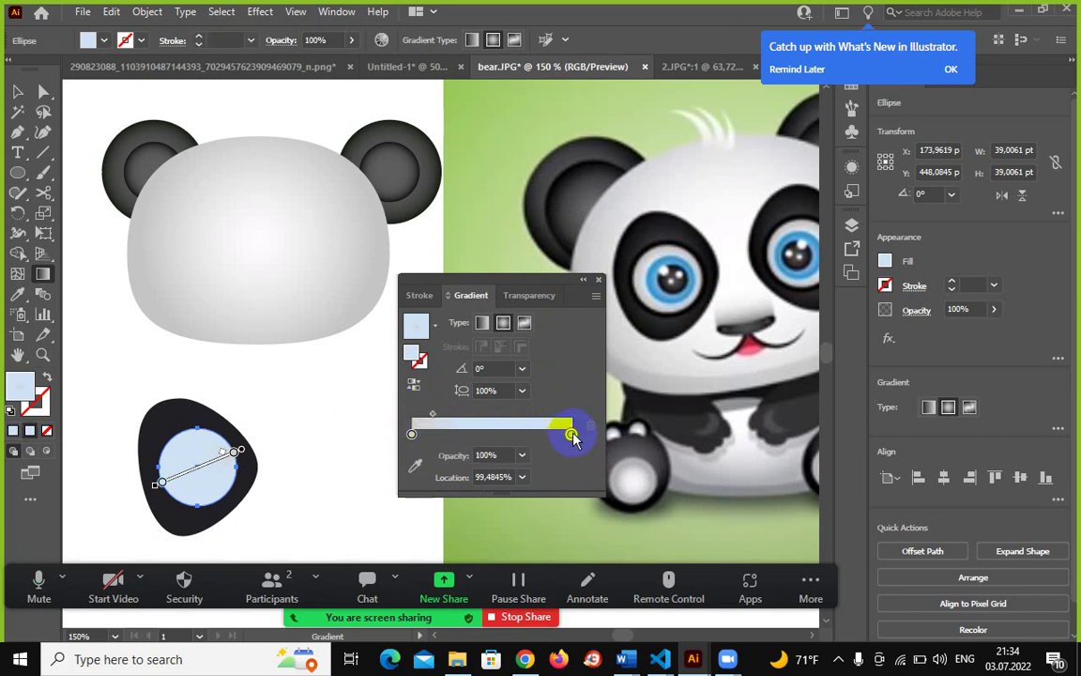
click(414, 465)
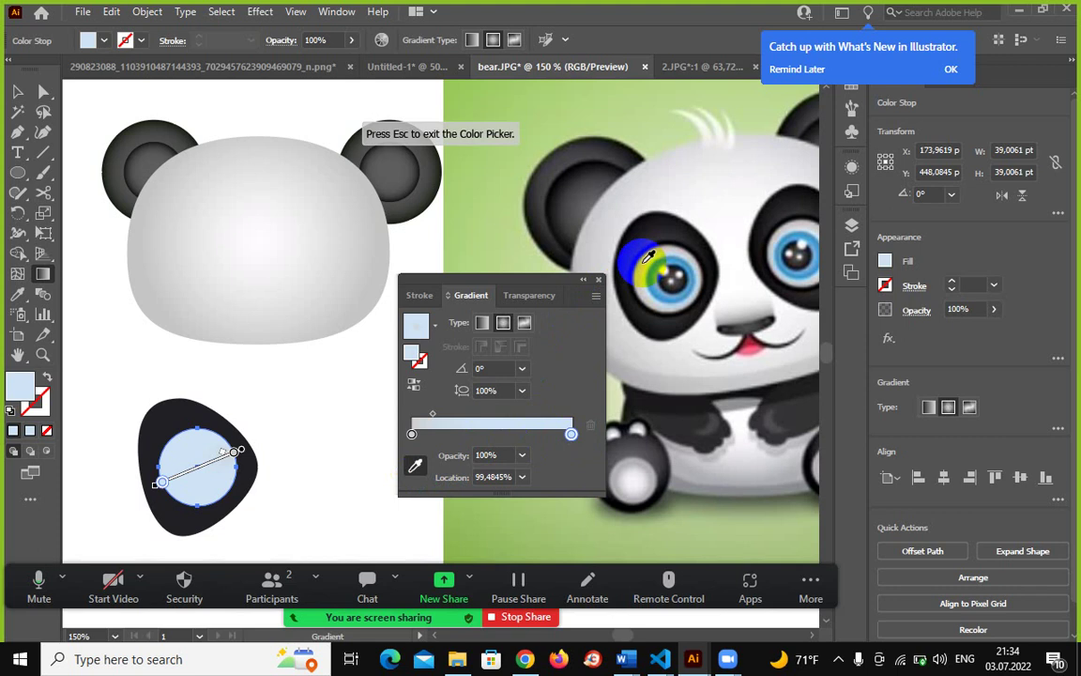
click(646, 258)
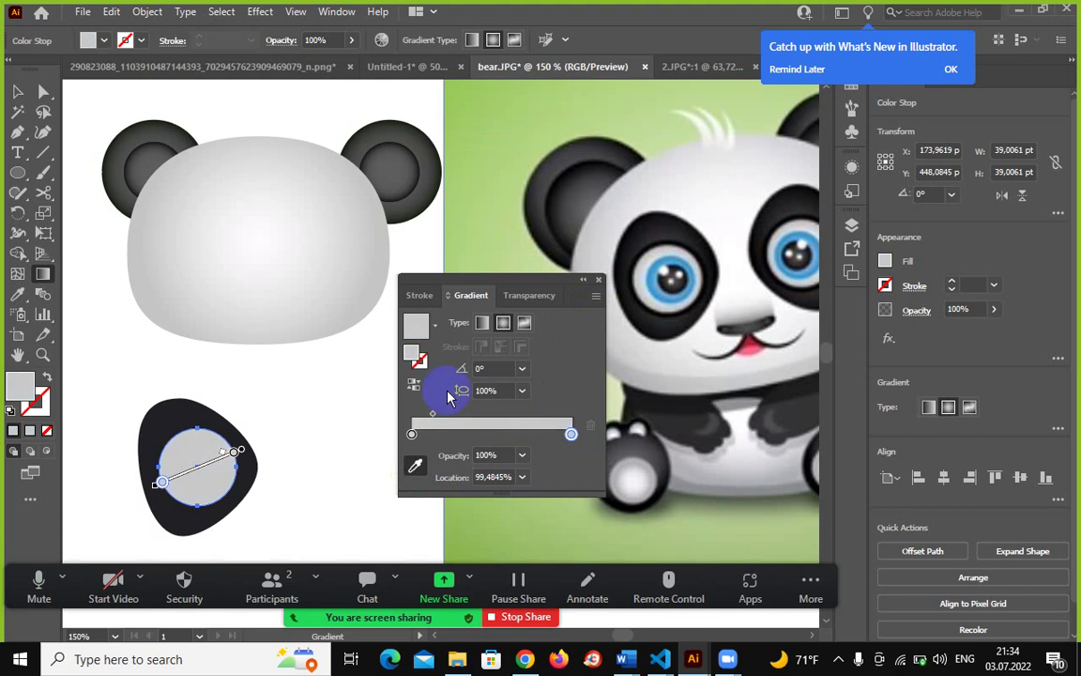
Set the left gradient stop to pure white FFFFFF and move the midpoint to 83.4663%.
double_click(412, 435)
click(412, 435)
double_click(412, 435)
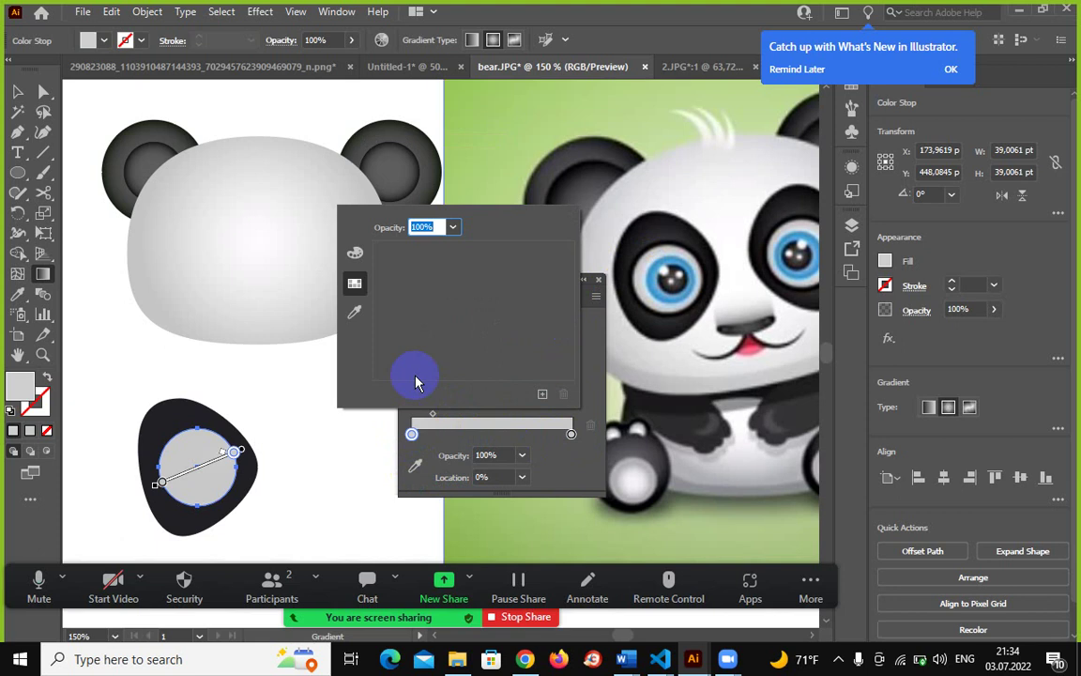
click(356, 284)
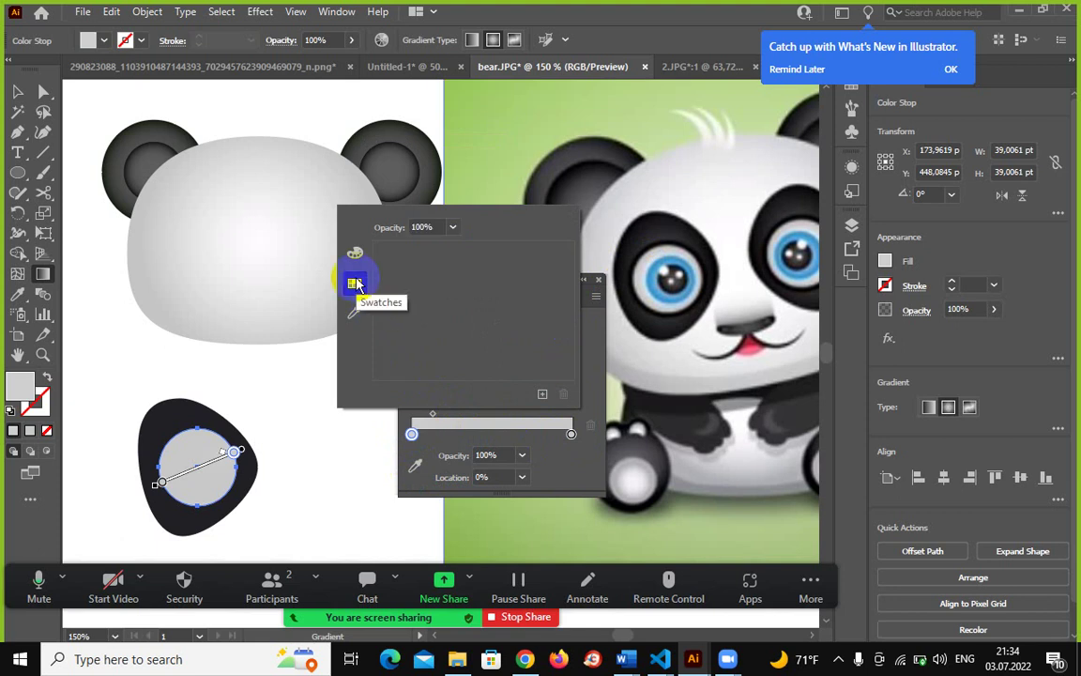
click(356, 254)
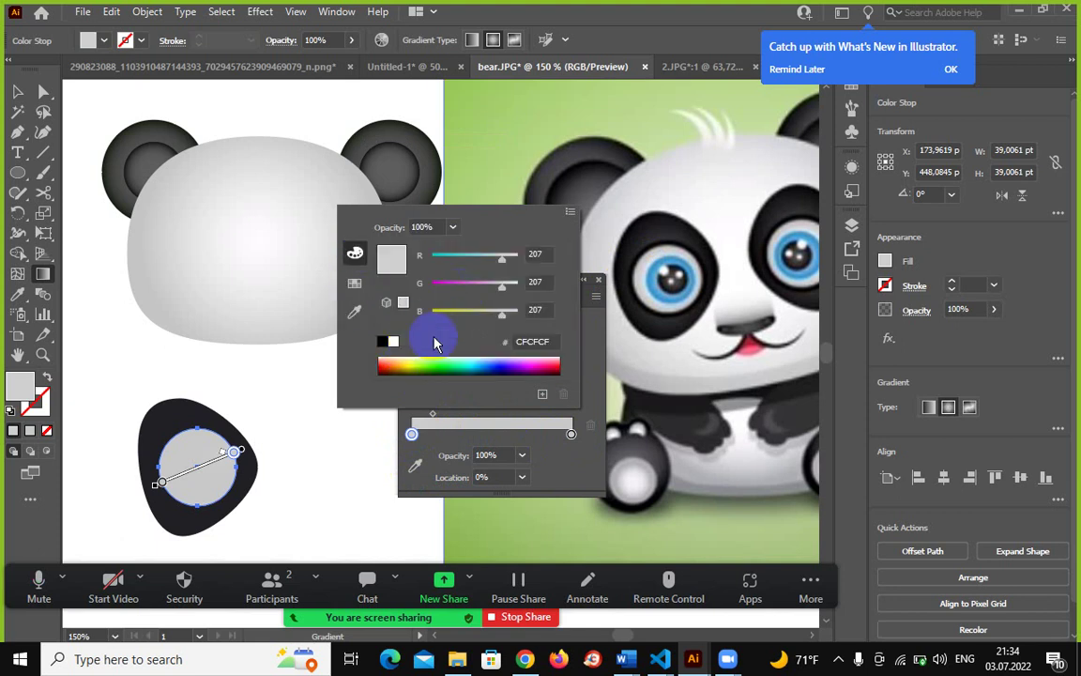
click(403, 302)
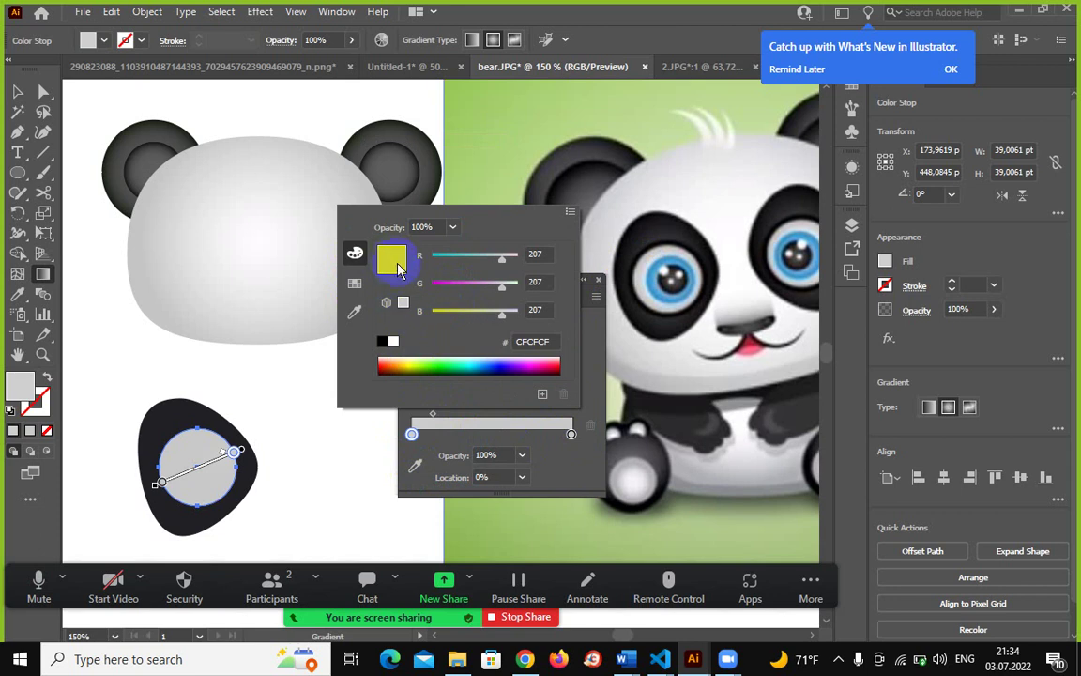
click(401, 303)
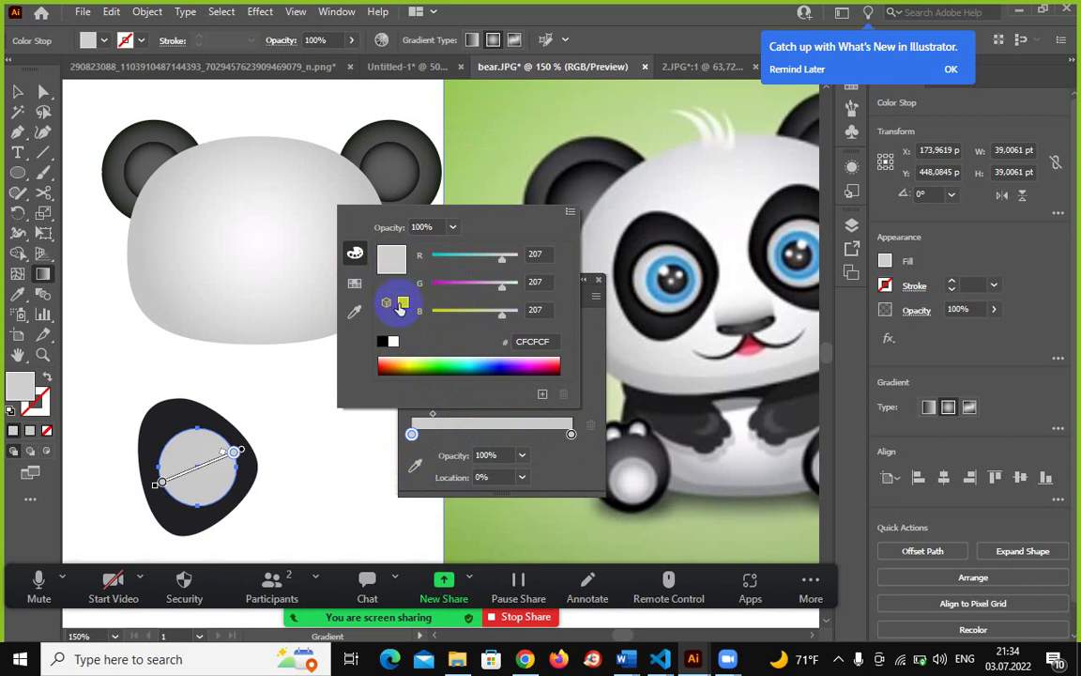
click(395, 344)
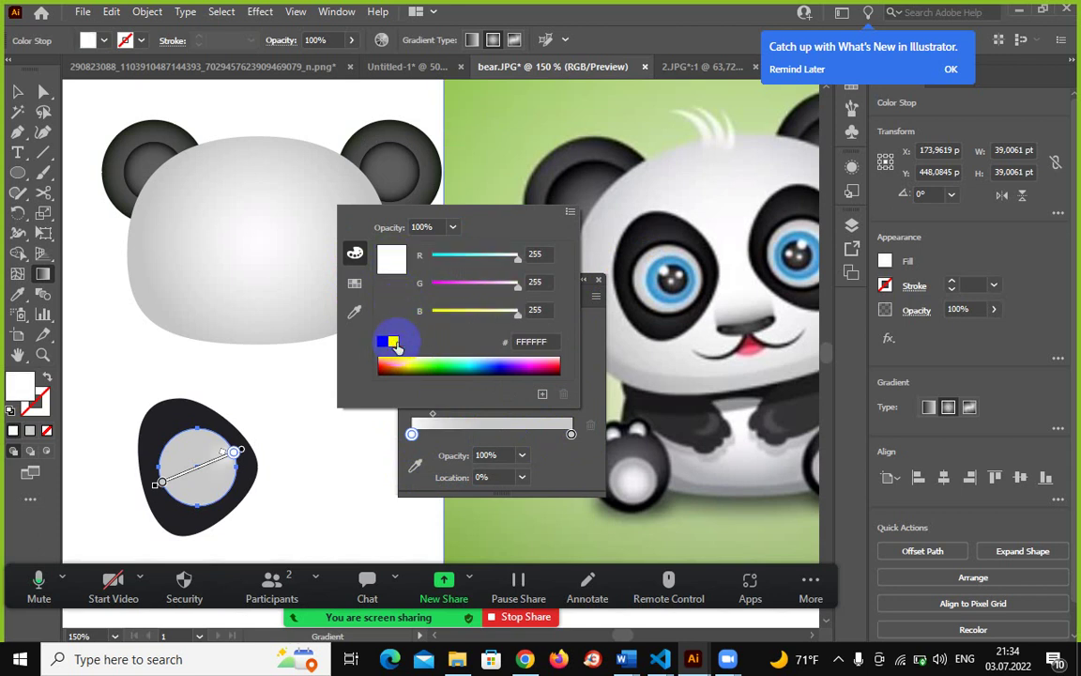
click(571, 215)
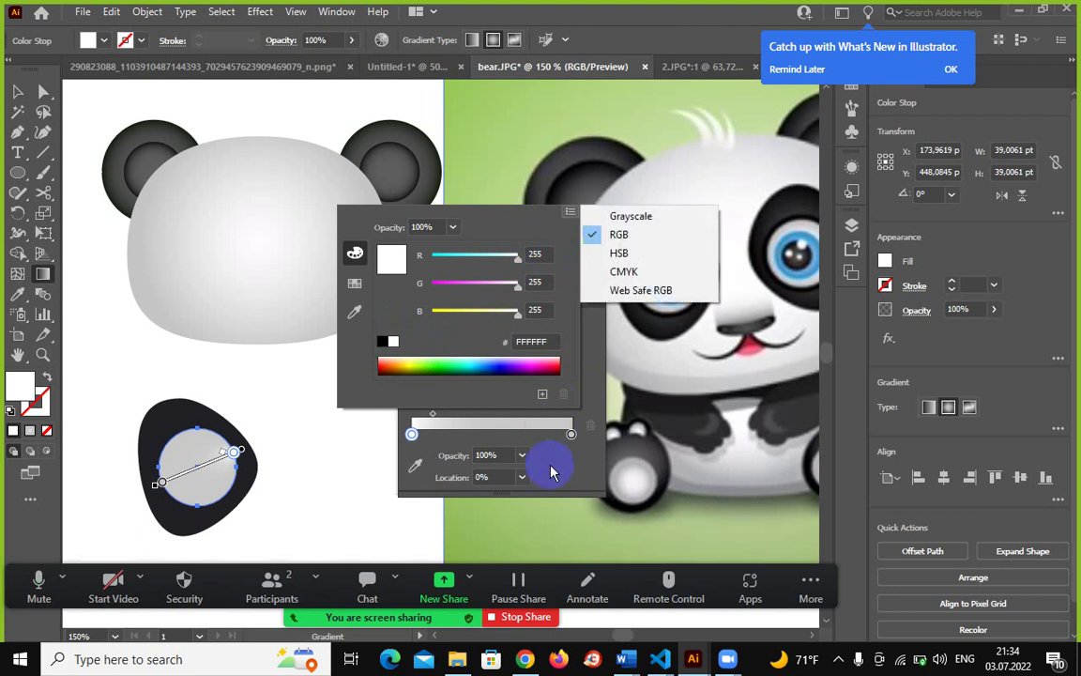
click(552, 472)
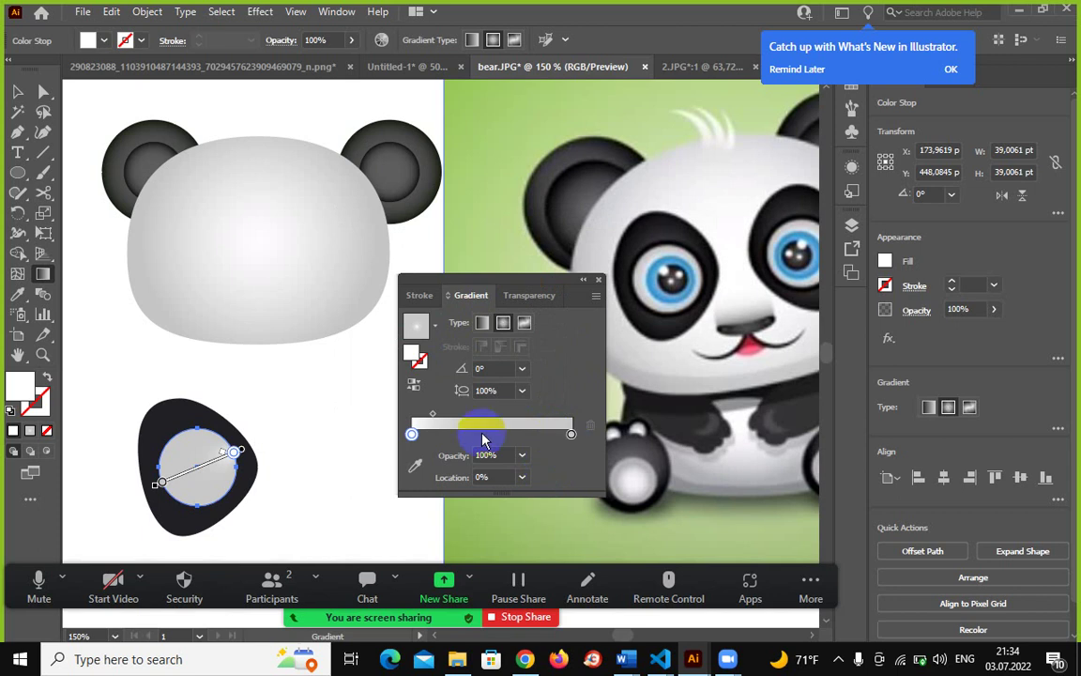
drag(433, 413, 551, 420)
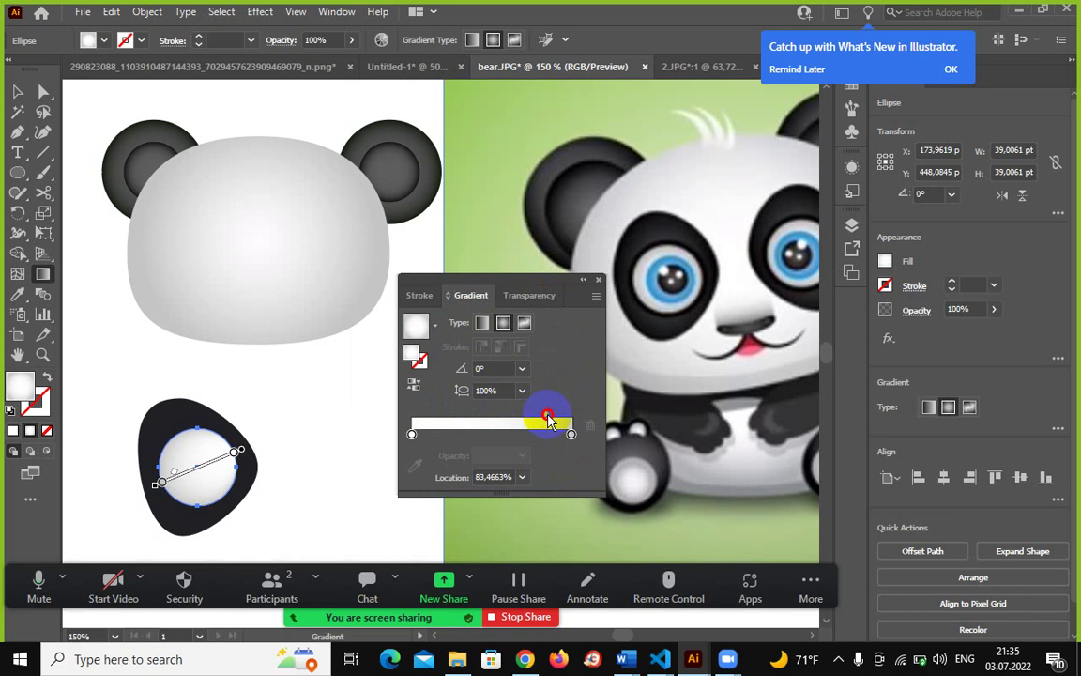
Reselect the inner white eye circle and set its gradient midpoint to about 82%.
click(18, 91)
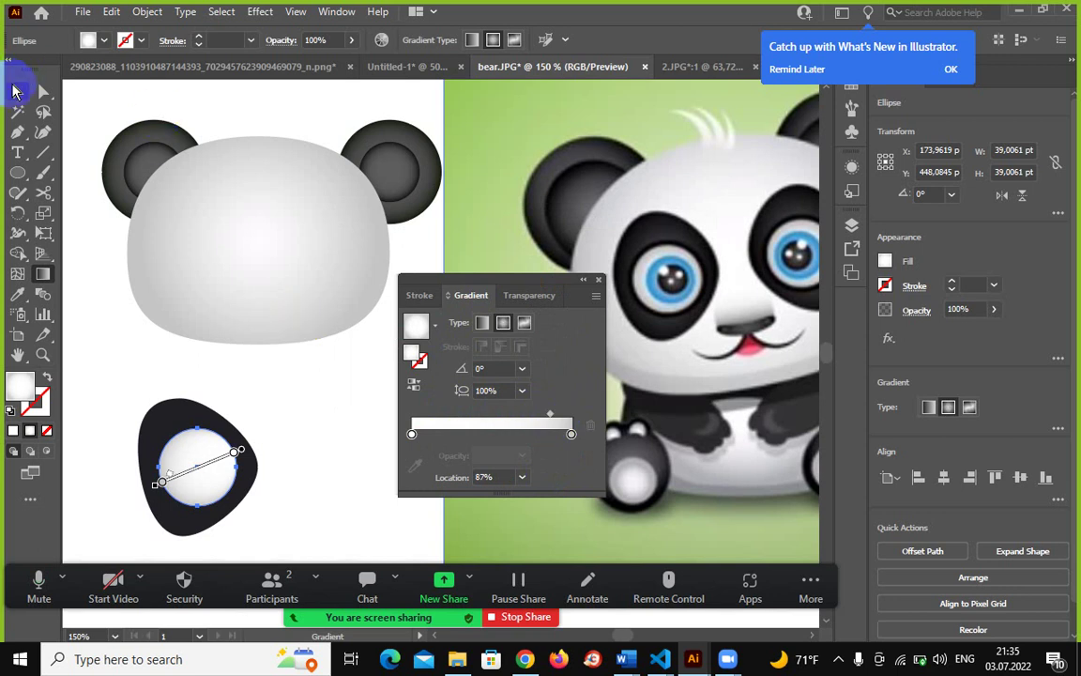
click(292, 479)
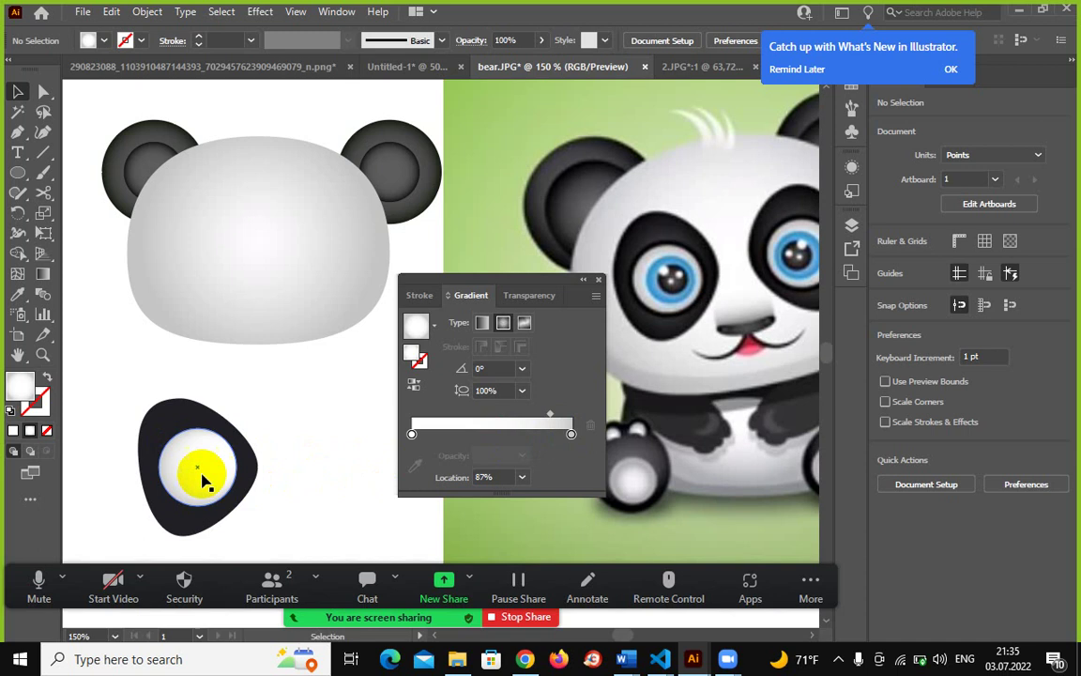
click(195, 467)
drag(567, 449, 546, 442)
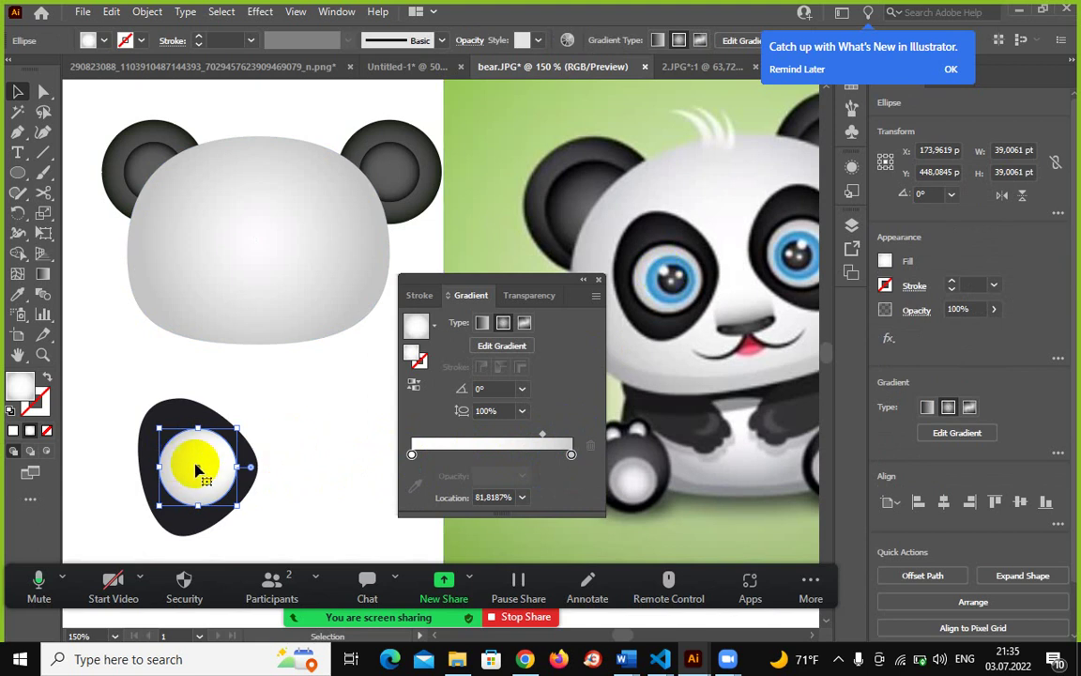
Paste a copy of the circle in front and shrink it to 27.58 pt around its centre.
click(113, 13)
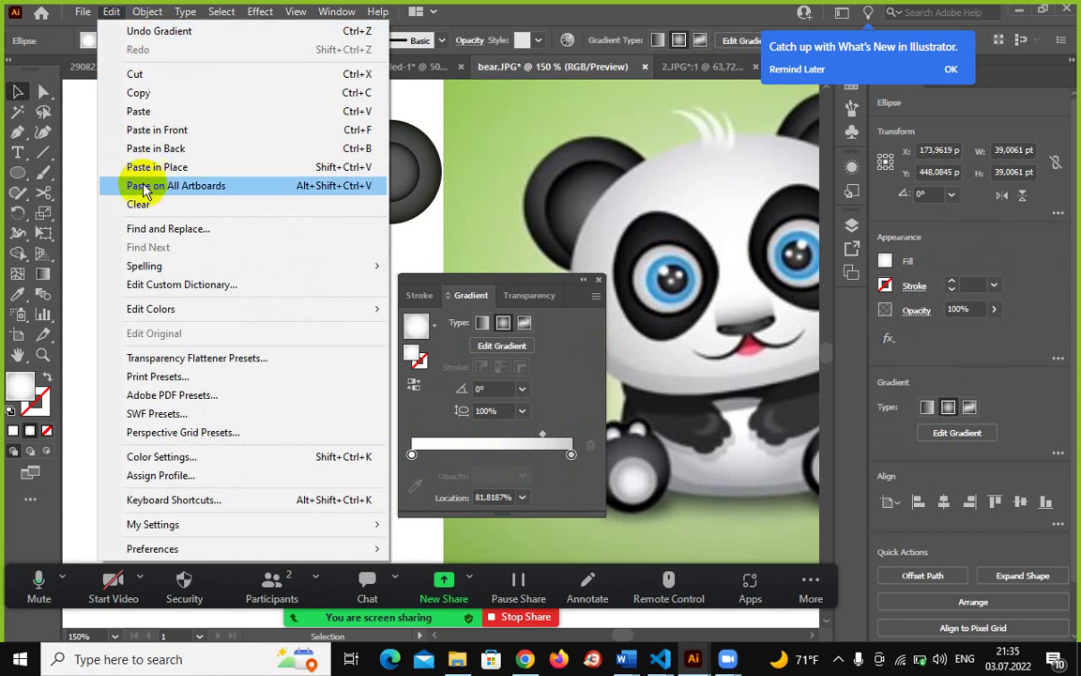
click(553, 11)
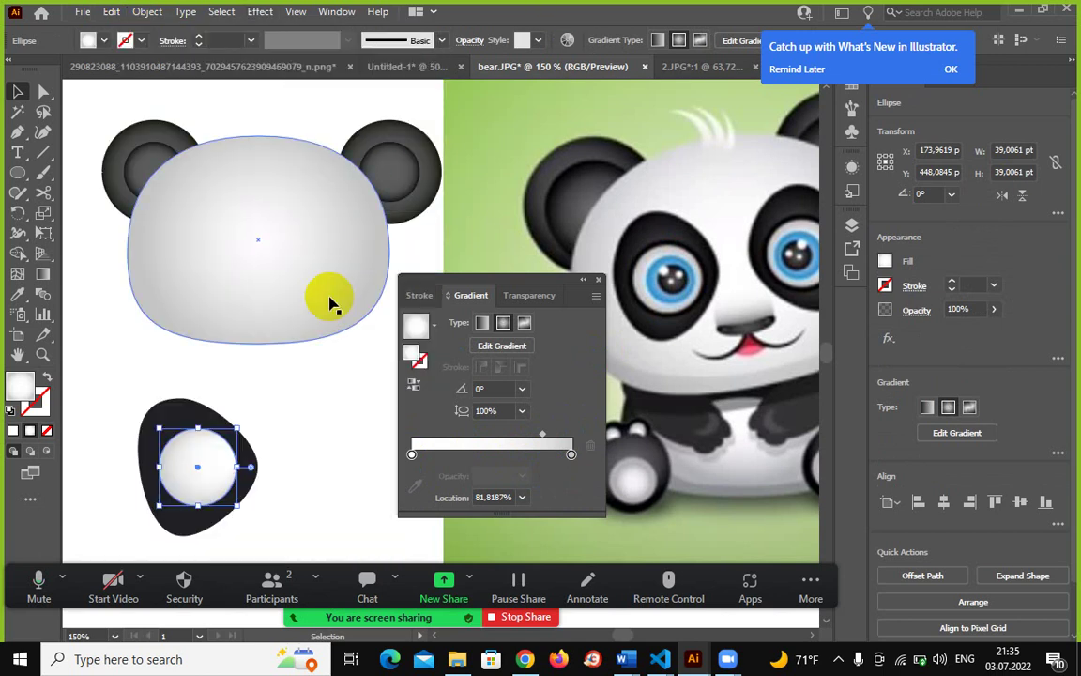
key(a)
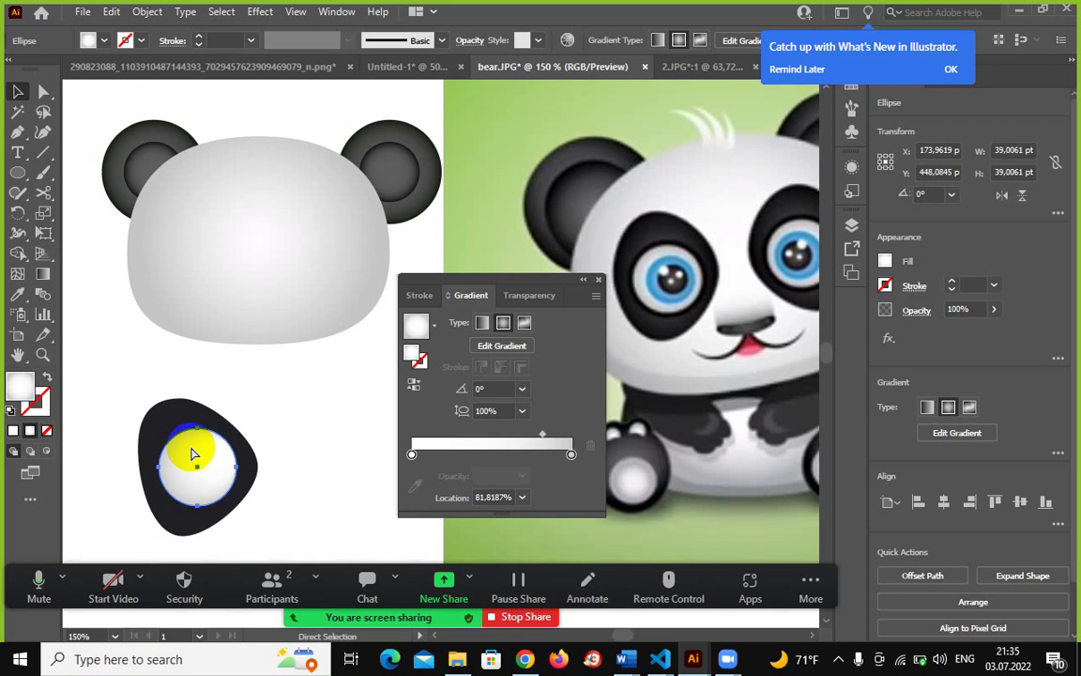
drag(192, 454, 317, 427)
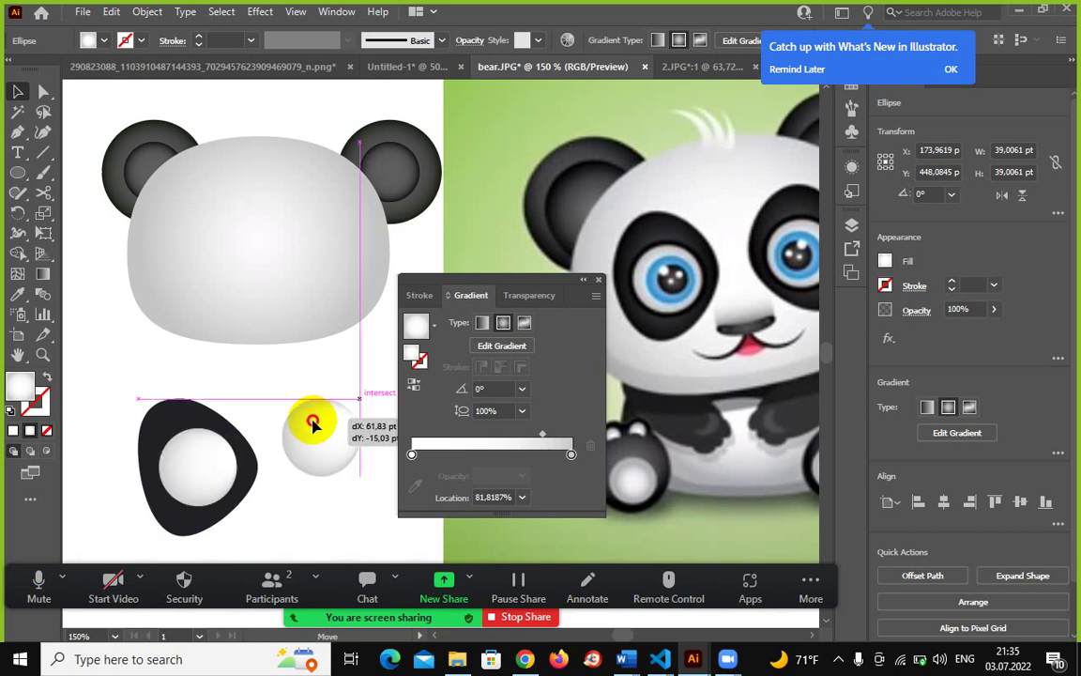
key(ctrl+z)
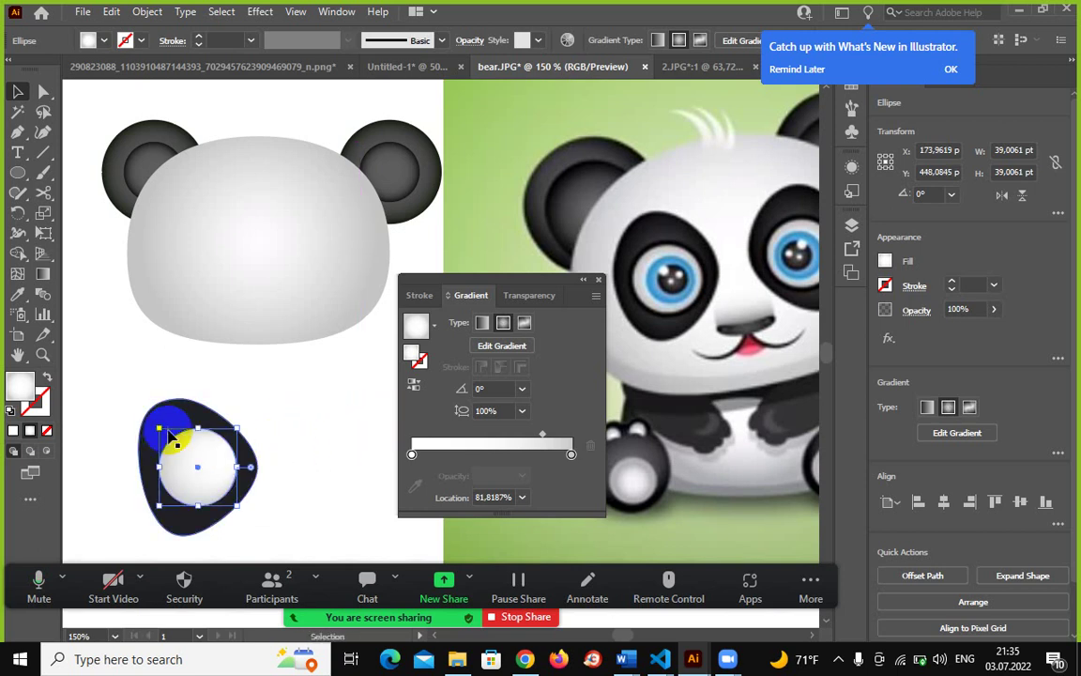
drag(158, 430, 172, 443)
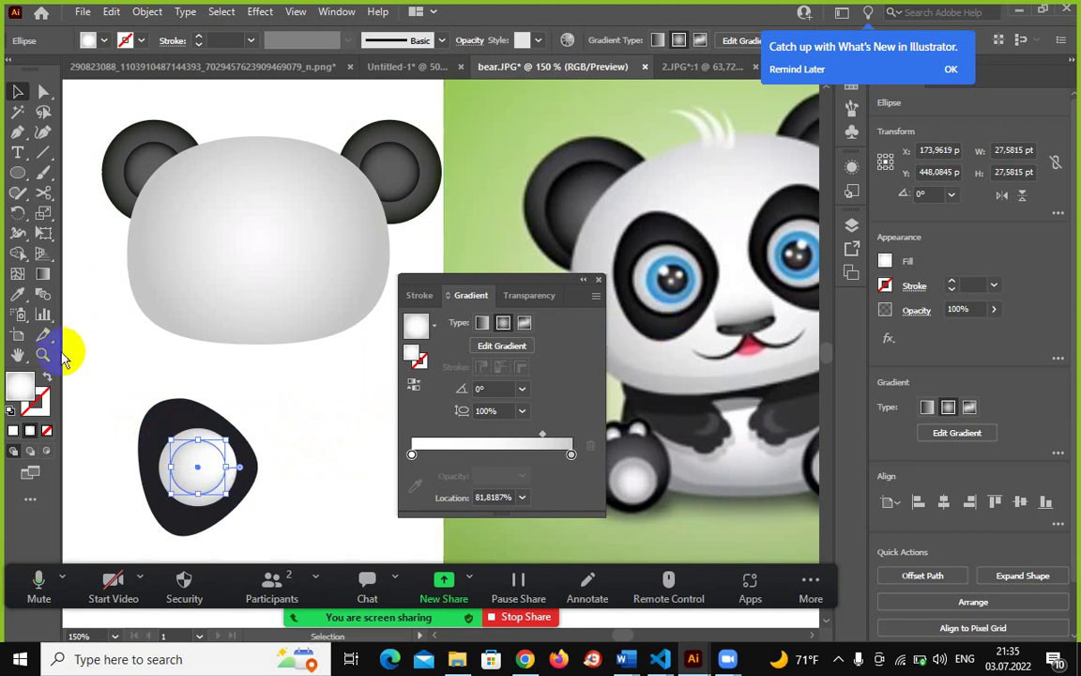
click(41, 317)
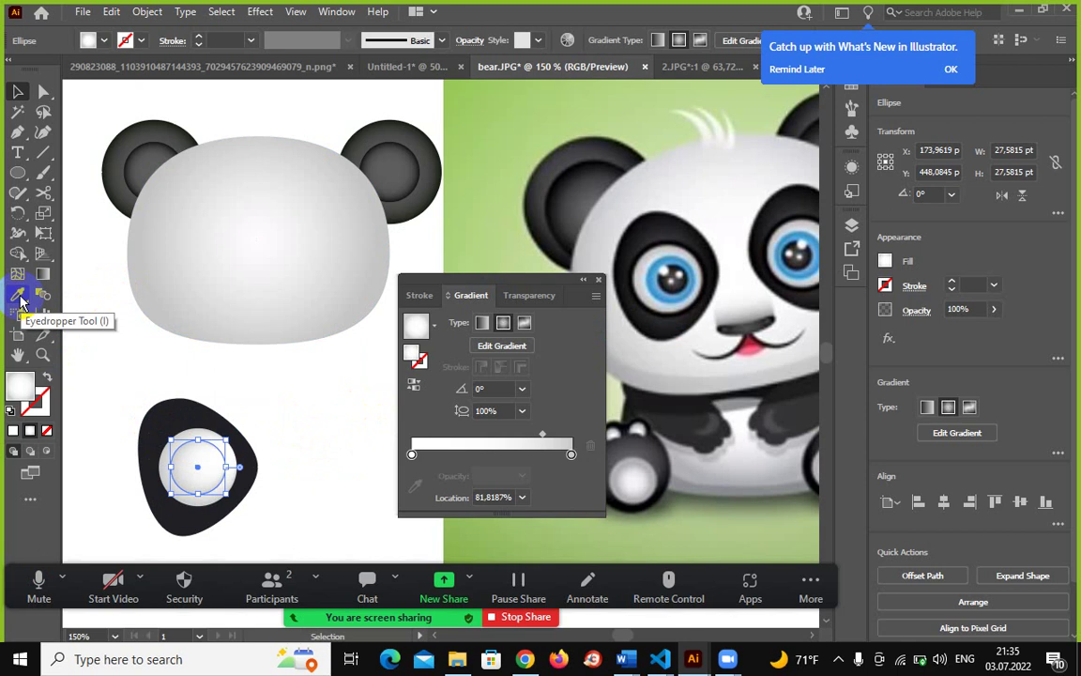
Sample blues from the reference eye into the iris gradient and move the midpoint to about 63%.
click(412, 455)
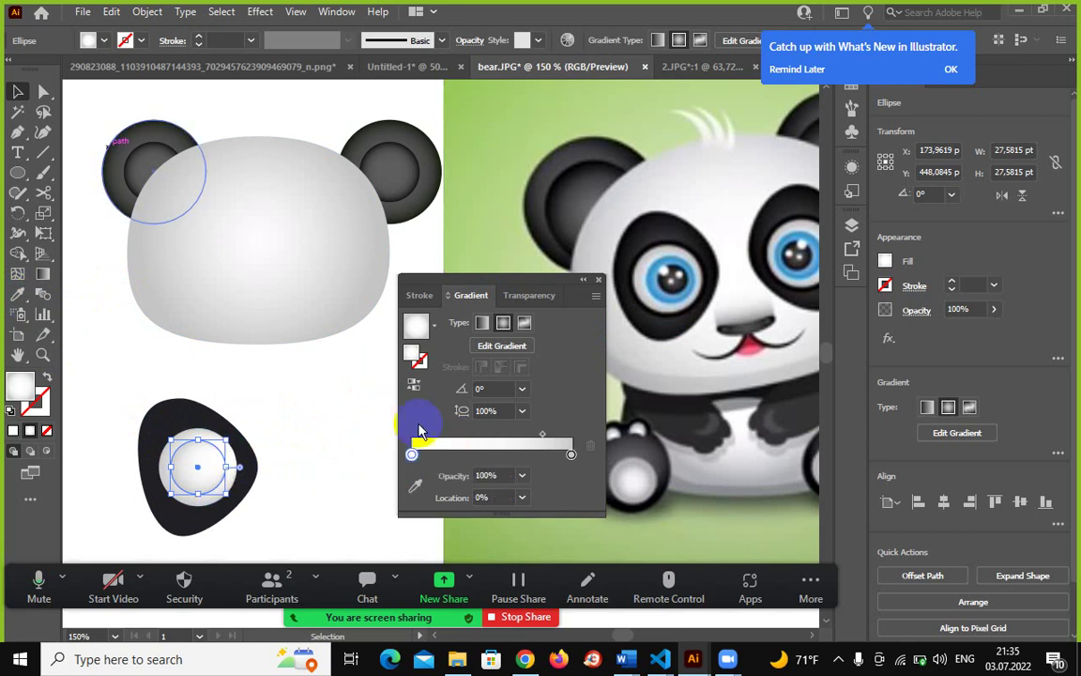
click(414, 485)
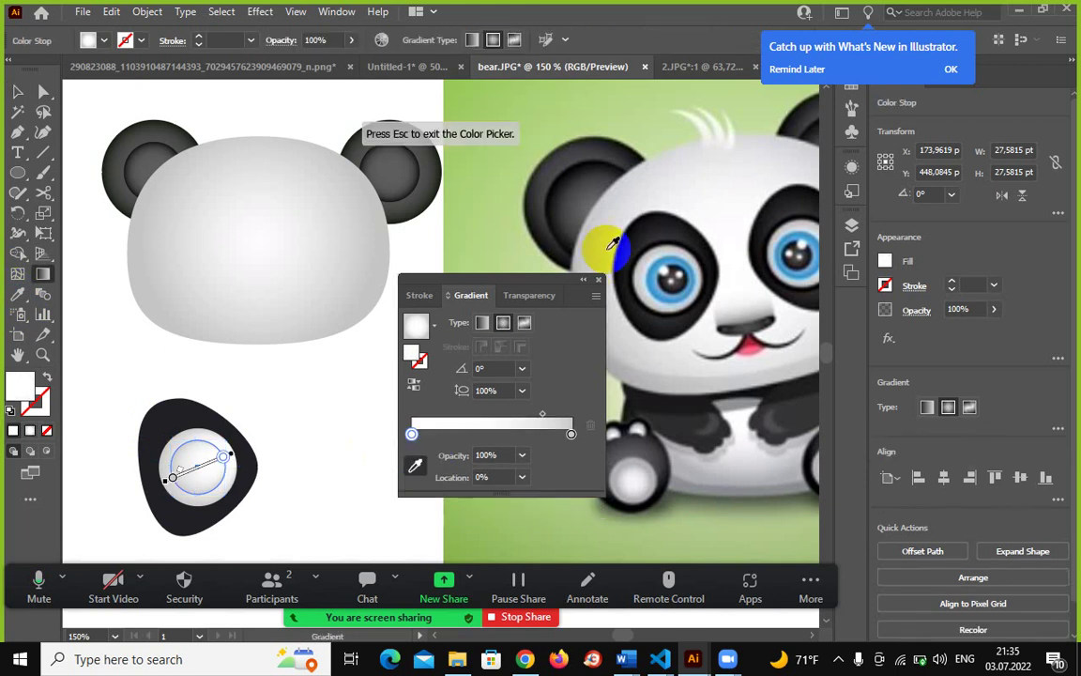
click(657, 252)
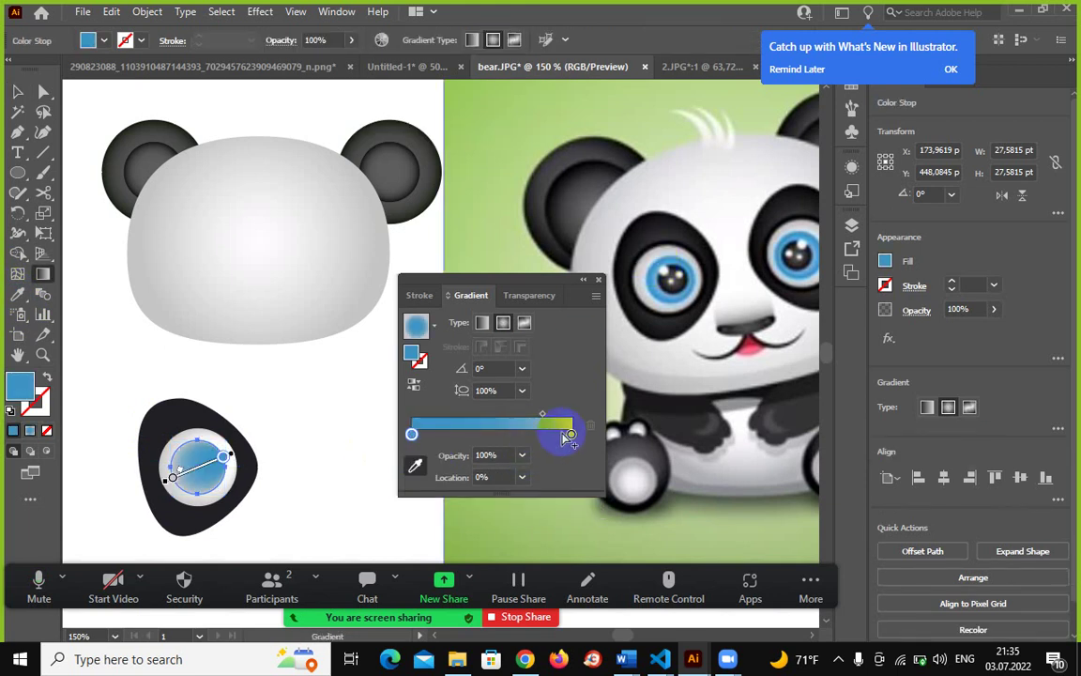
click(654, 289)
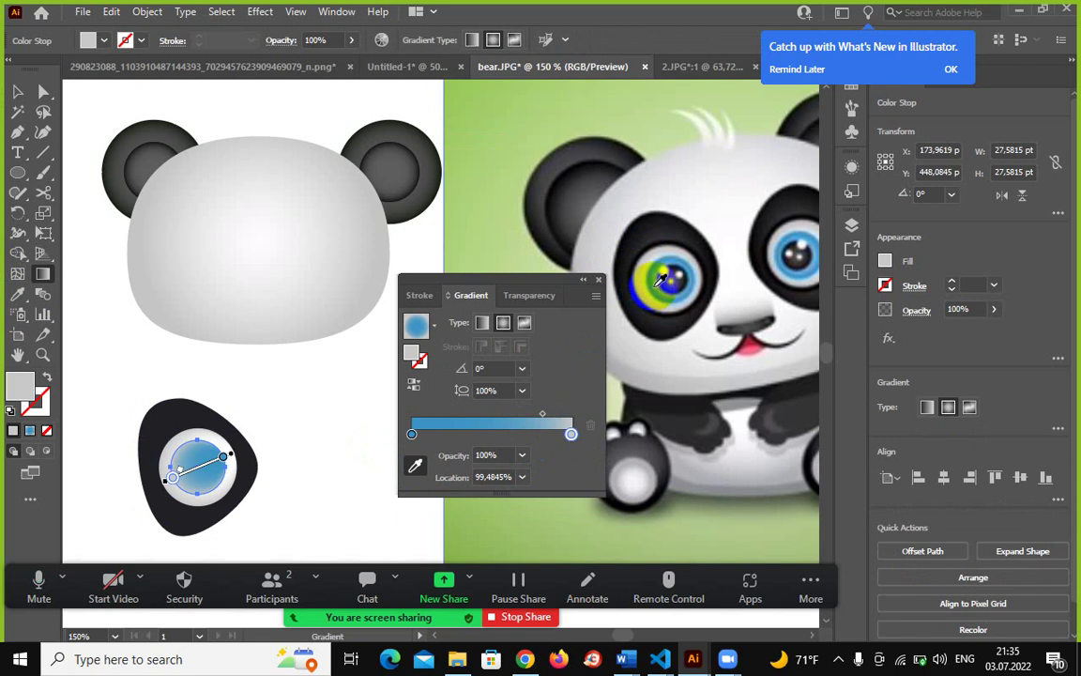
click(663, 277)
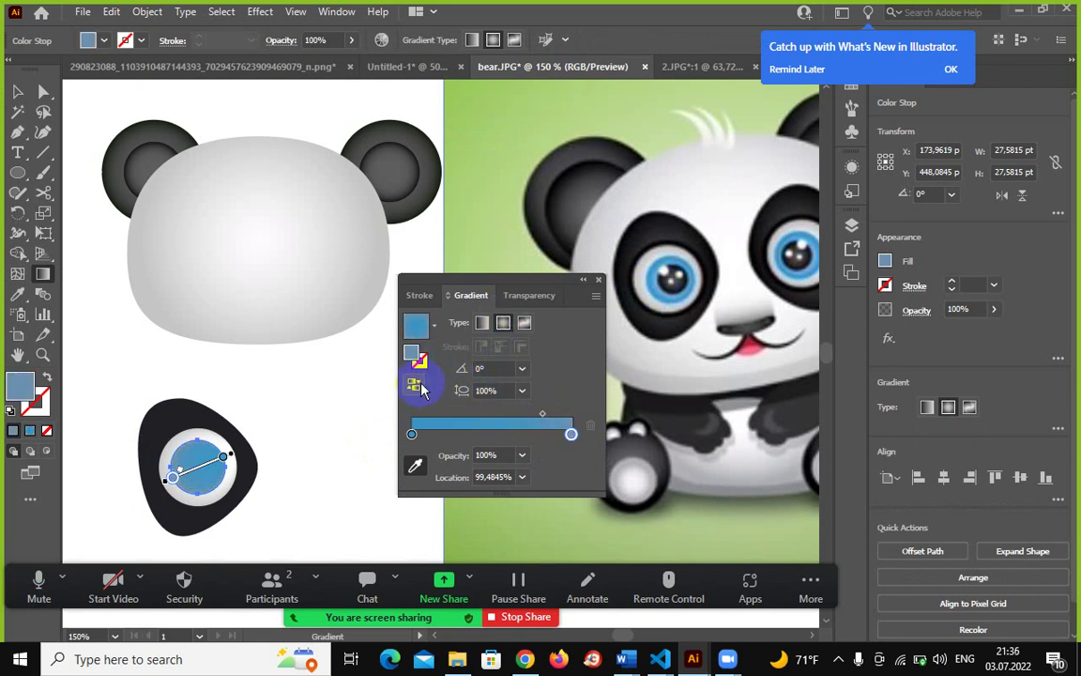
click(412, 434)
click(449, 431)
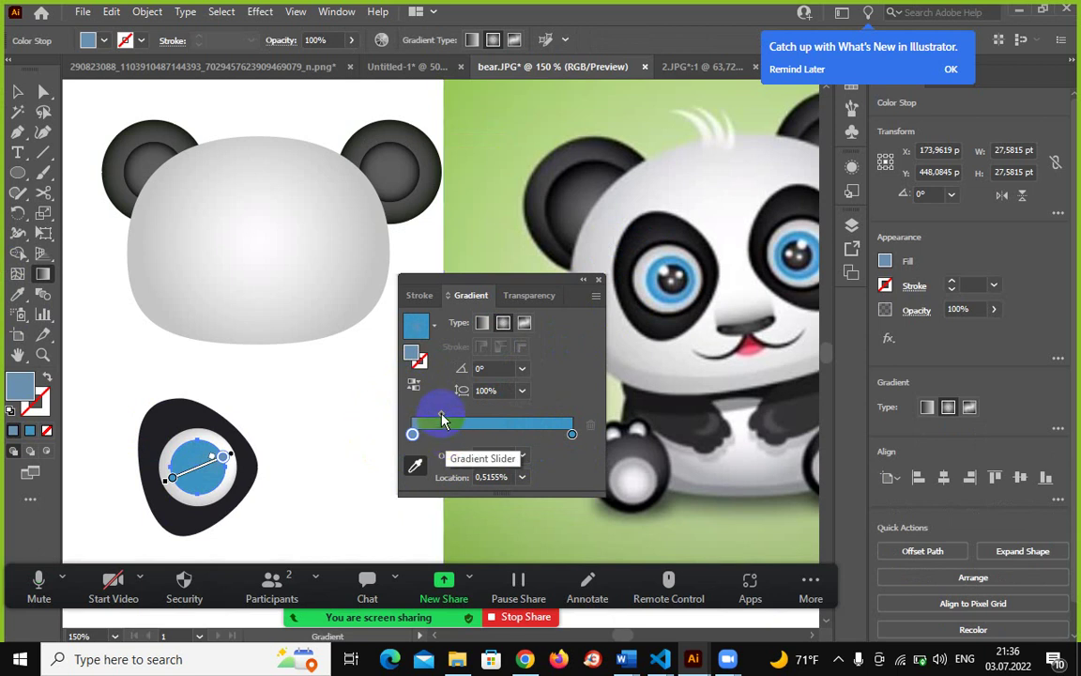
drag(443, 419, 529, 418)
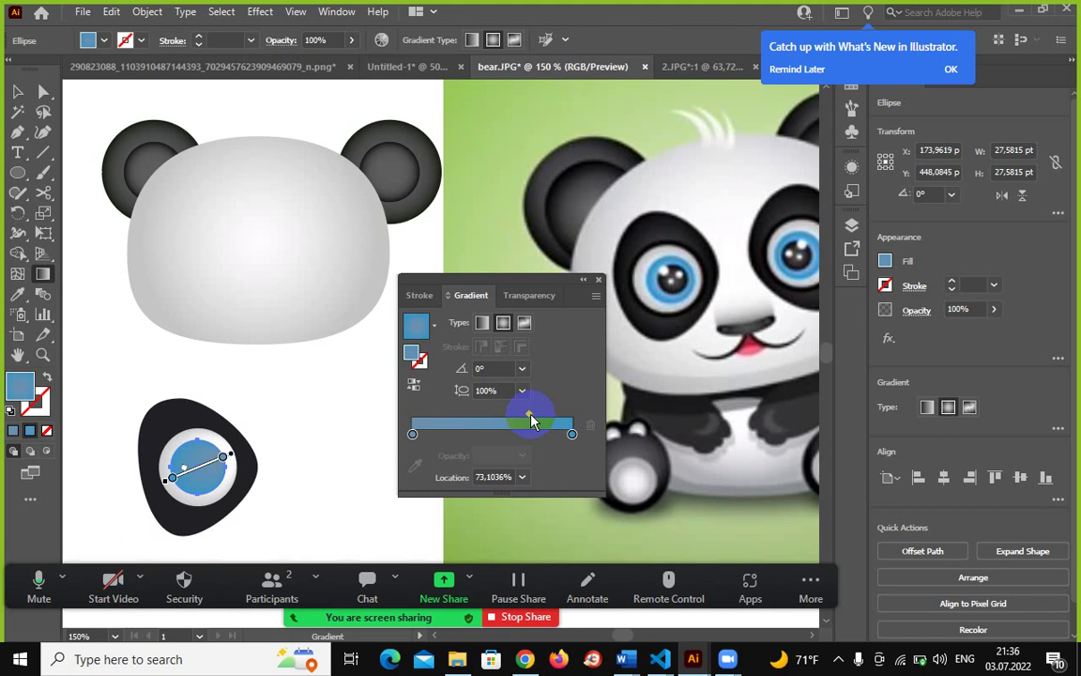
Resample a blue start colour from the zoomed-in reference eye and test reversing the iris gradient.
click(413, 434)
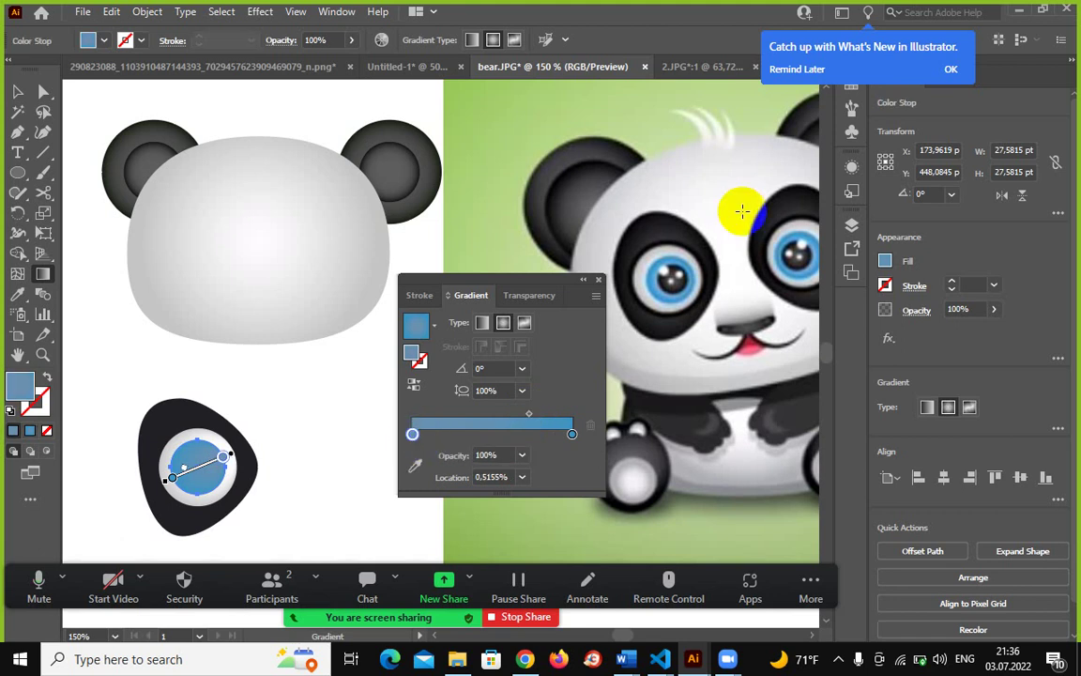
click(415, 465)
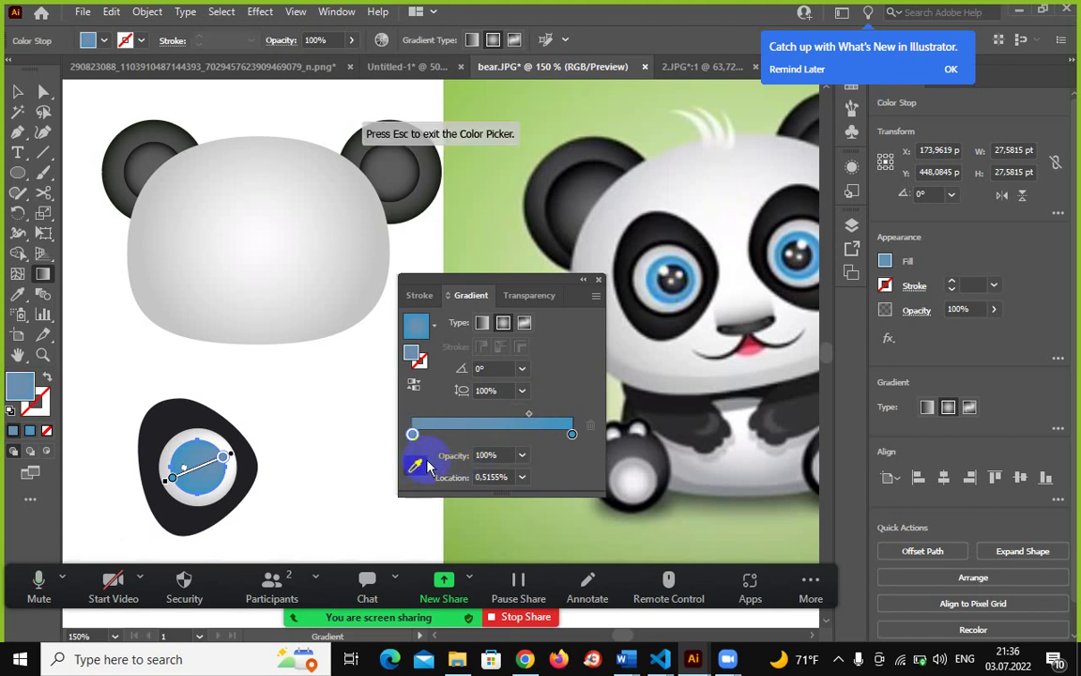
click(610, 256)
key(ctrl+plus)
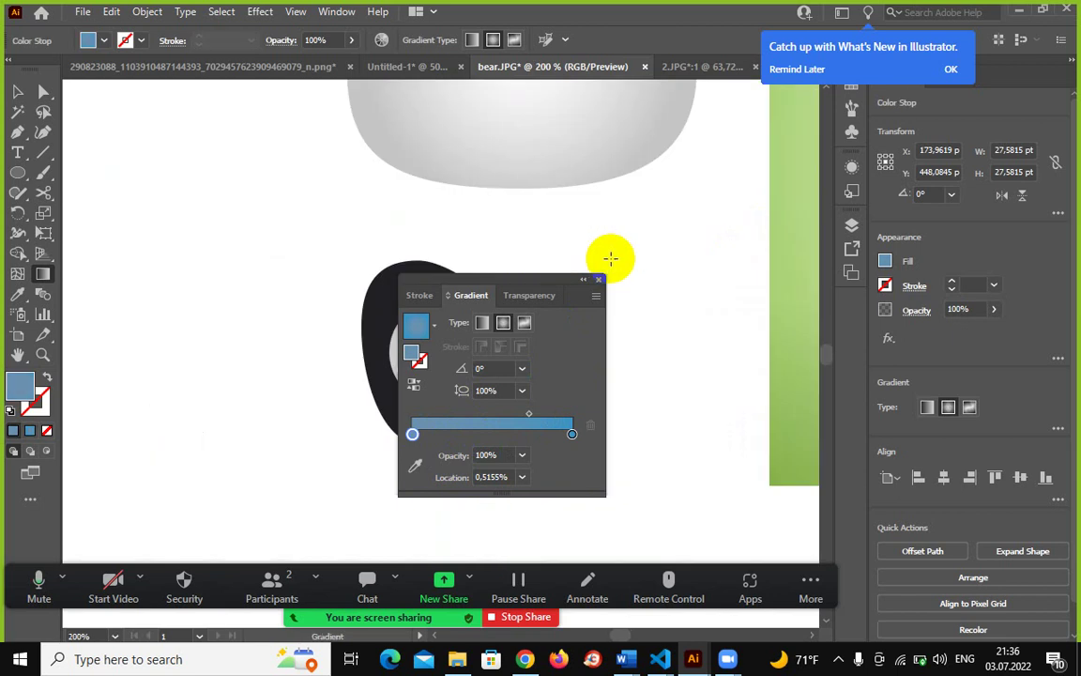
drag(779, 242, 430, 362)
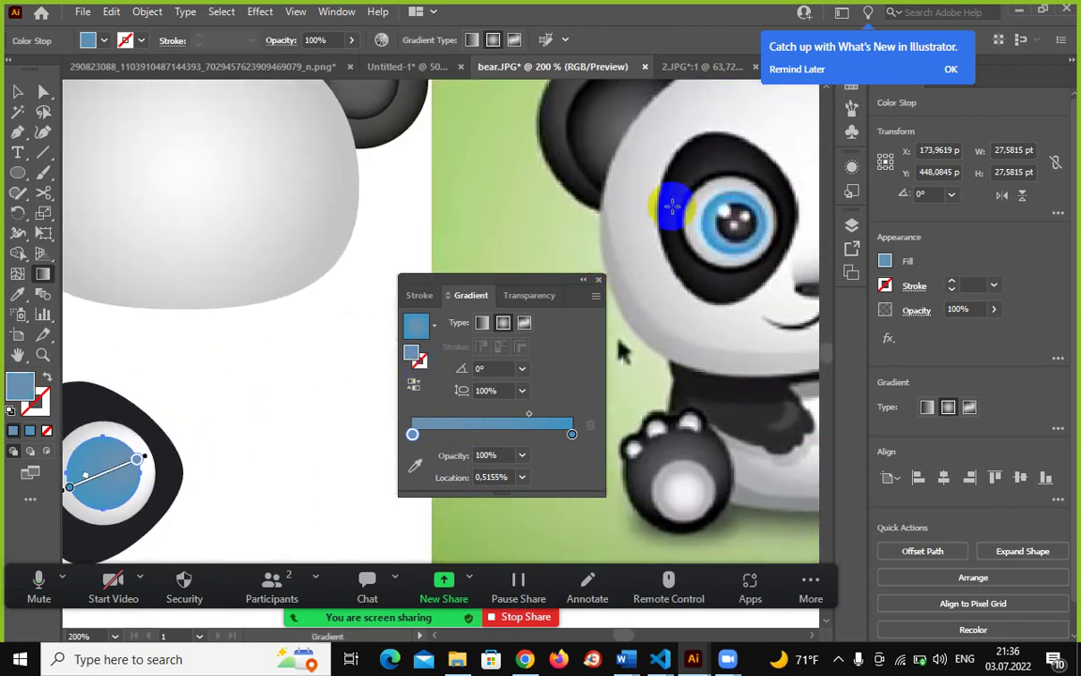
click(414, 465)
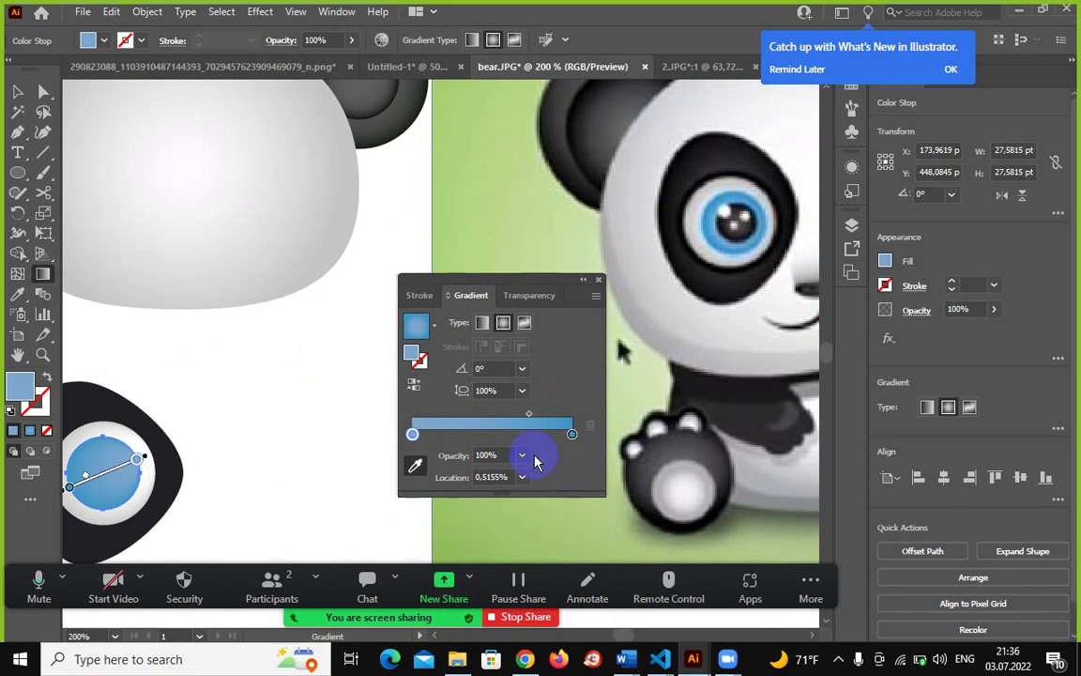
click(482, 324)
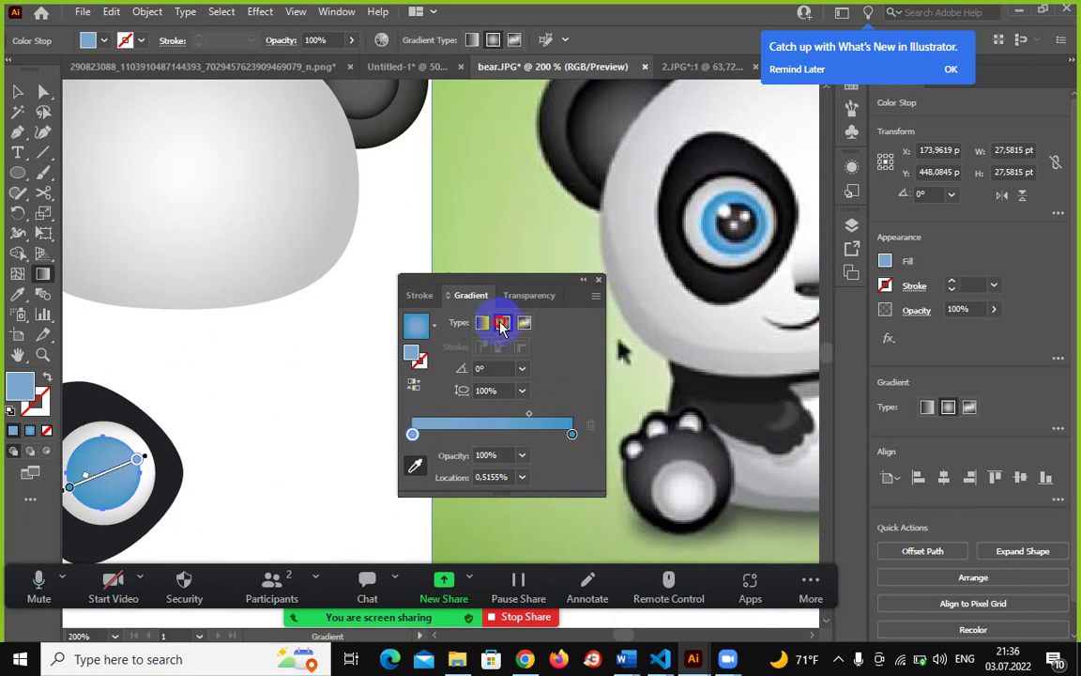
click(414, 386)
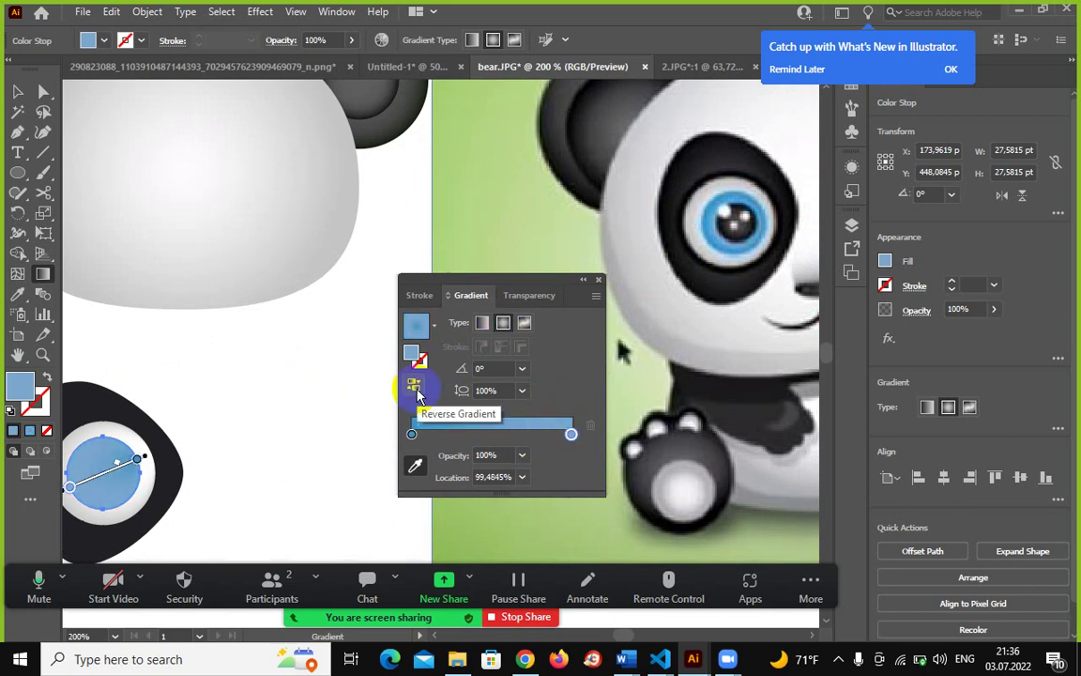
click(416, 389)
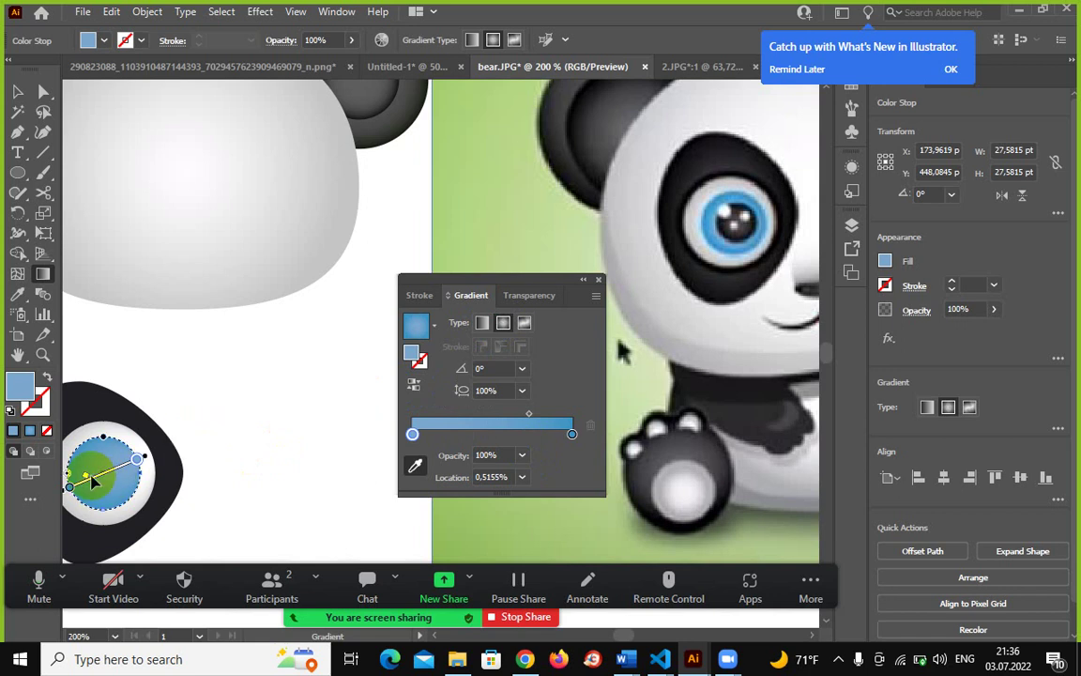
click(441, 424)
mouse_move(441, 424)
mouse_down()
mouse_move(91, 494)
mouse_move(101, 472)
mouse_move(88, 480)
mouse_move(185, 417)
mouse_move(324, 408)
mouse_up()
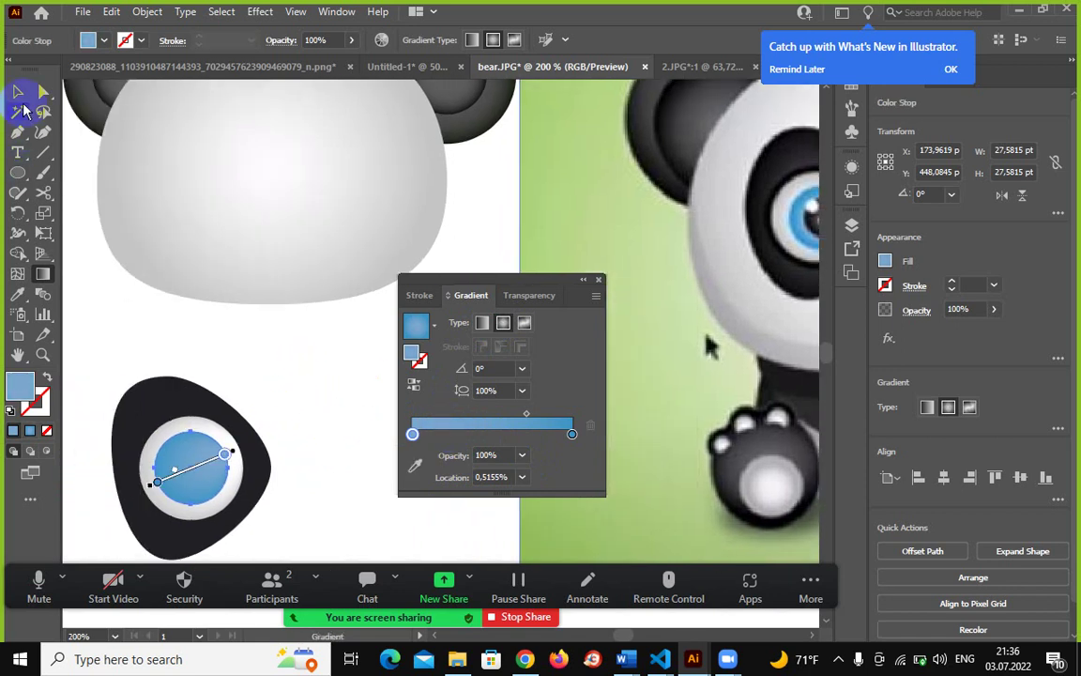
Reselect the blue iris circle alone, its gradient midpoint at 81.3179%.
click(18, 91)
click(284, 433)
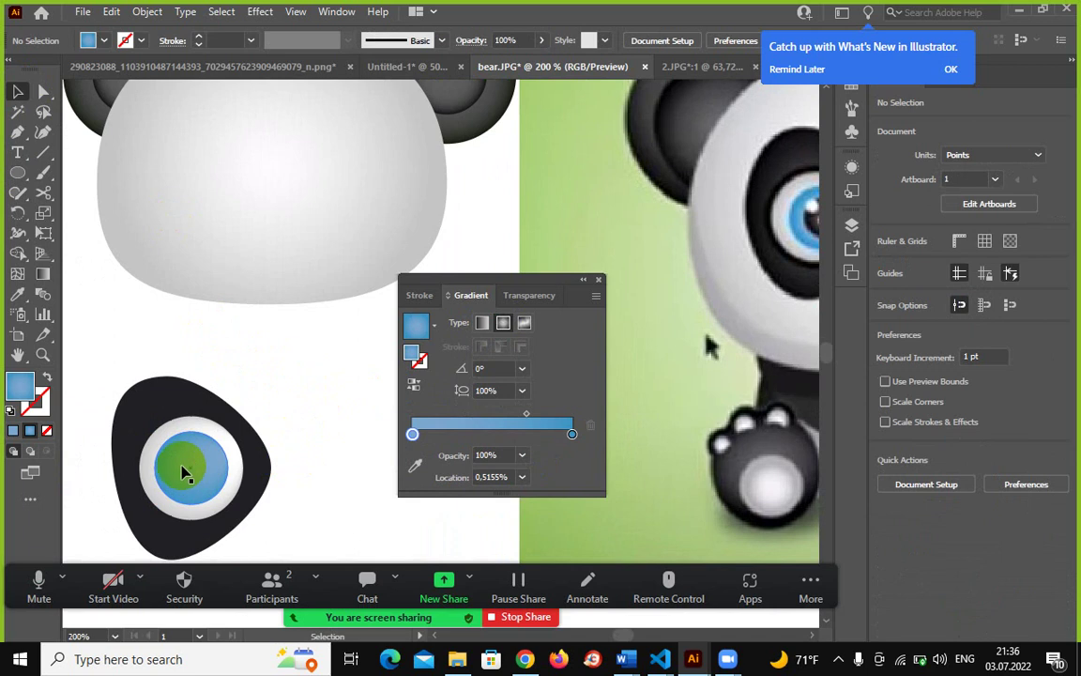
drag(184, 472, 484, 417)
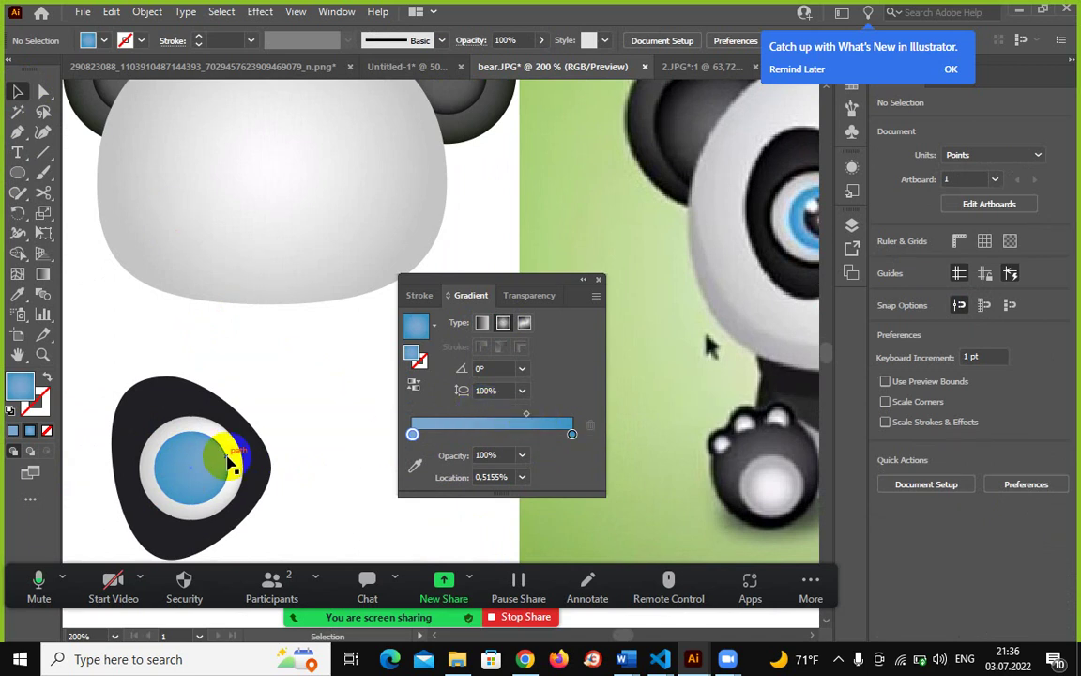
click(225, 458)
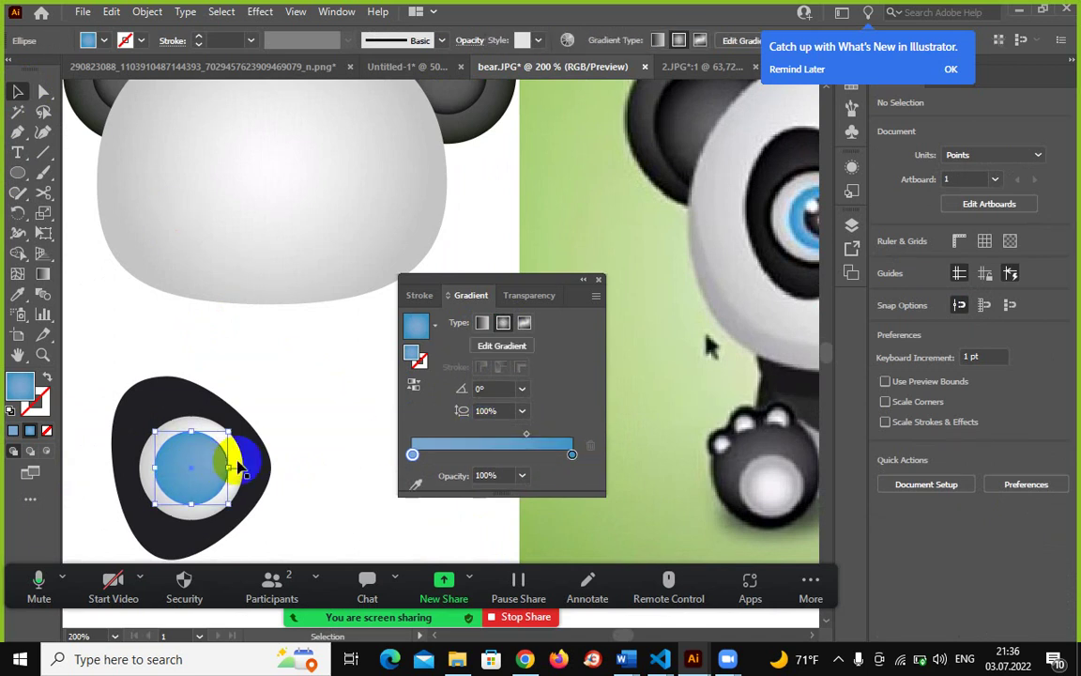
click(544, 438)
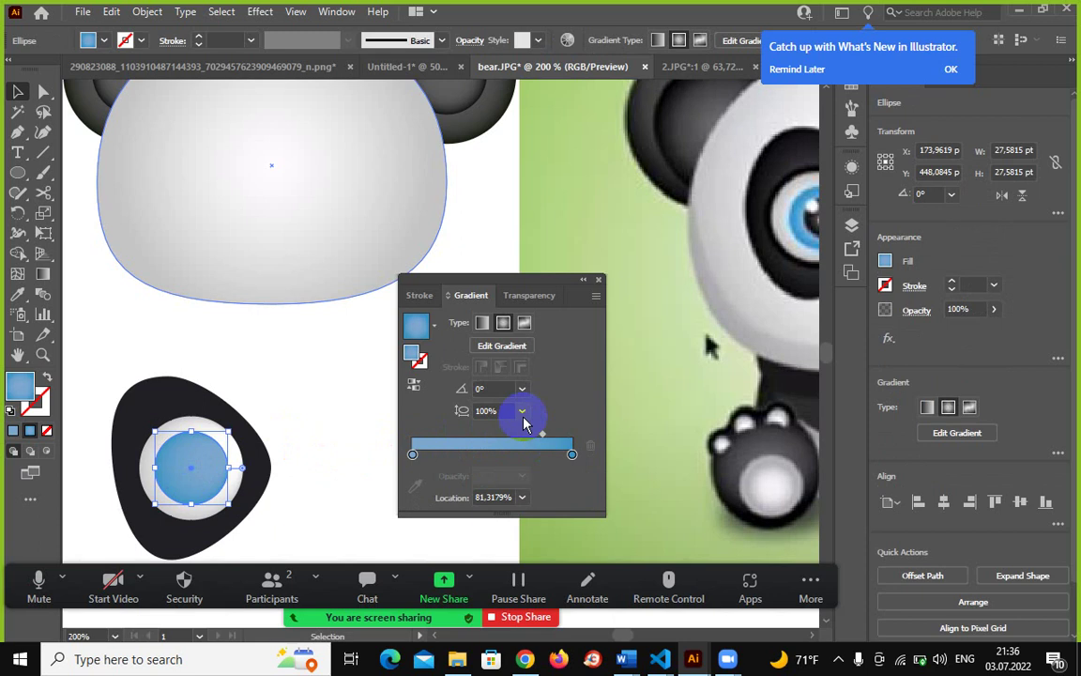
click(190, 469)
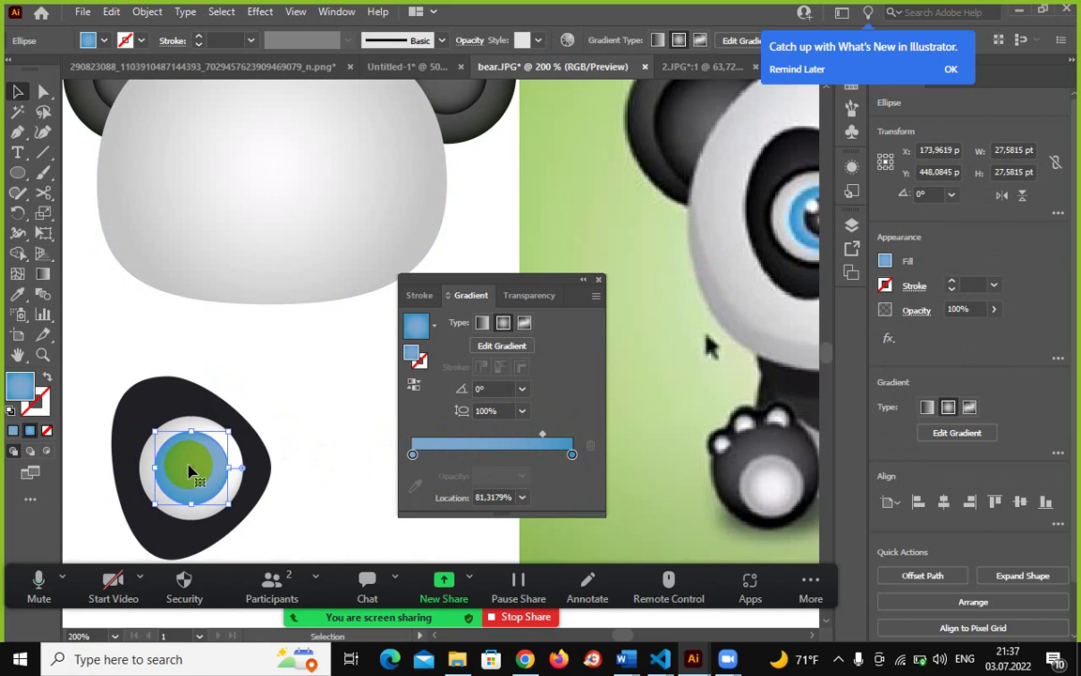
Shrink the inner circle to about 14 pt and give its left stop the dark pupil colour.
key(v)
mouse_move(190, 470)
mouse_down()
mouse_move(196, 432)
mouse_move(160, 434)
mouse_move(178, 452)
mouse_up()
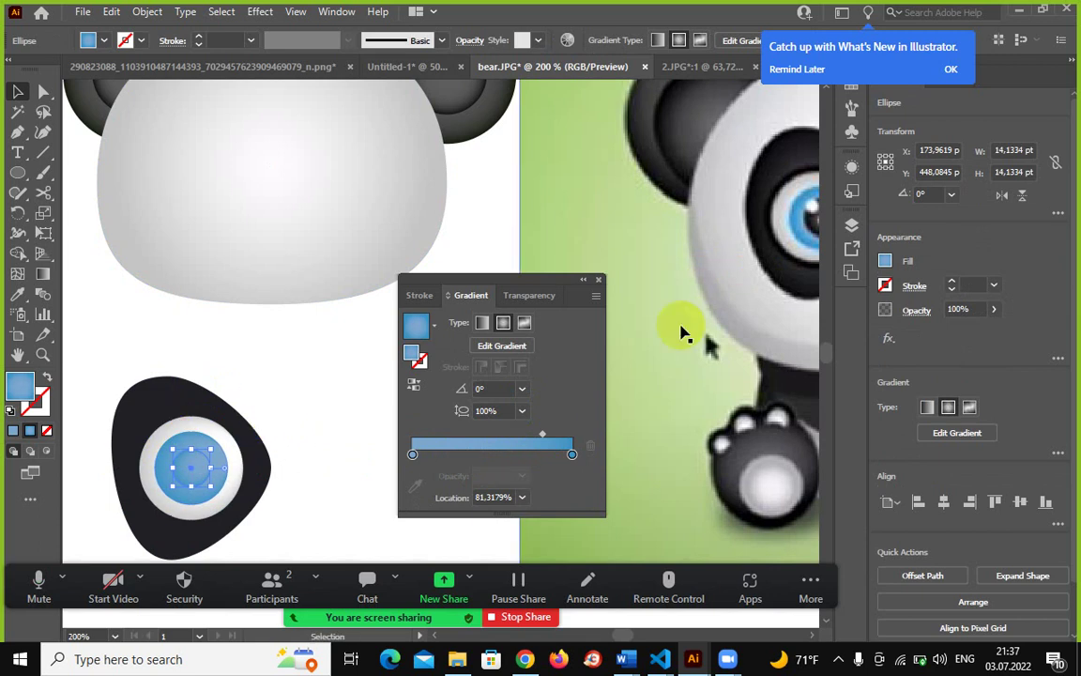
mouse_move(684, 306)
mouse_down()
mouse_move(582, 302)
mouse_move(657, 319)
mouse_up()
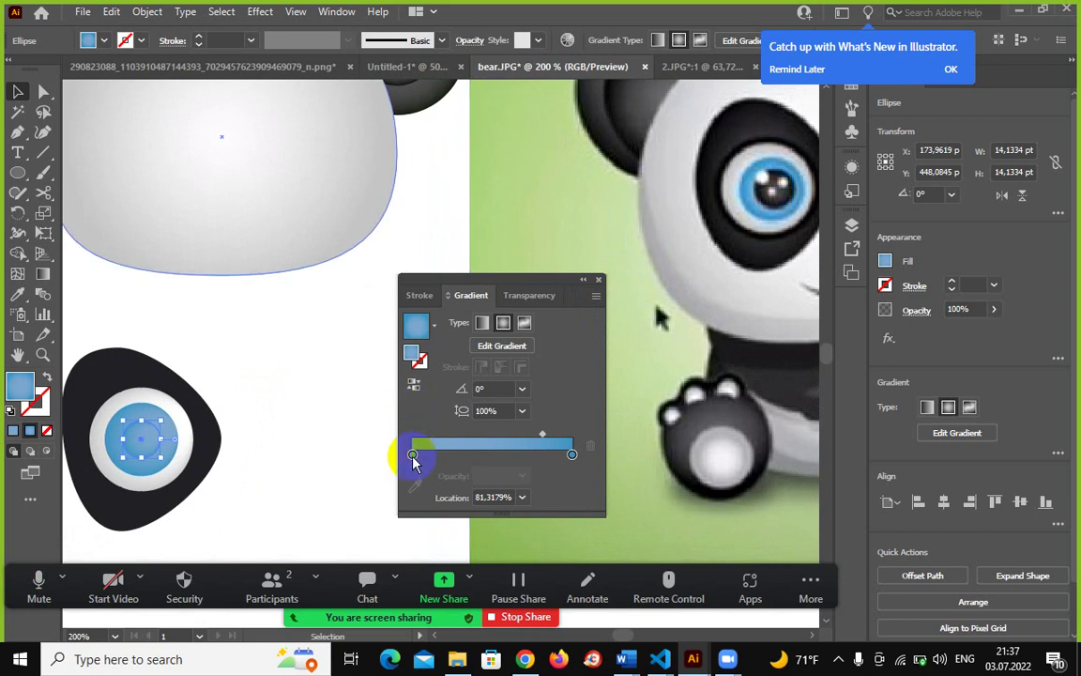
drag(414, 459, 417, 461)
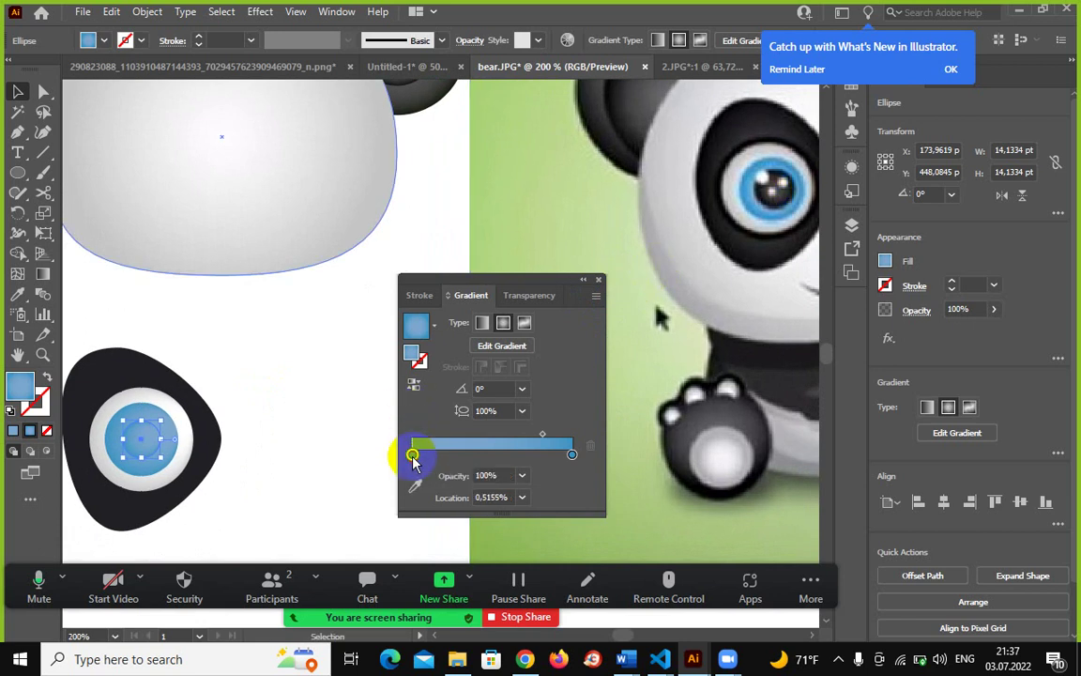
click(415, 487)
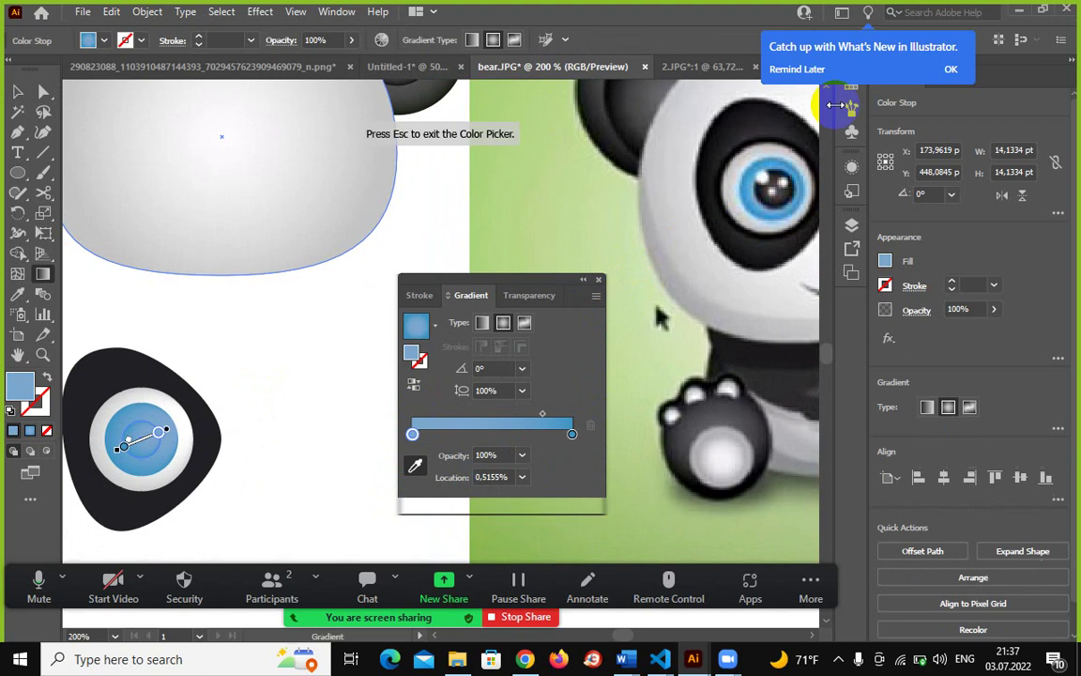
click(699, 174)
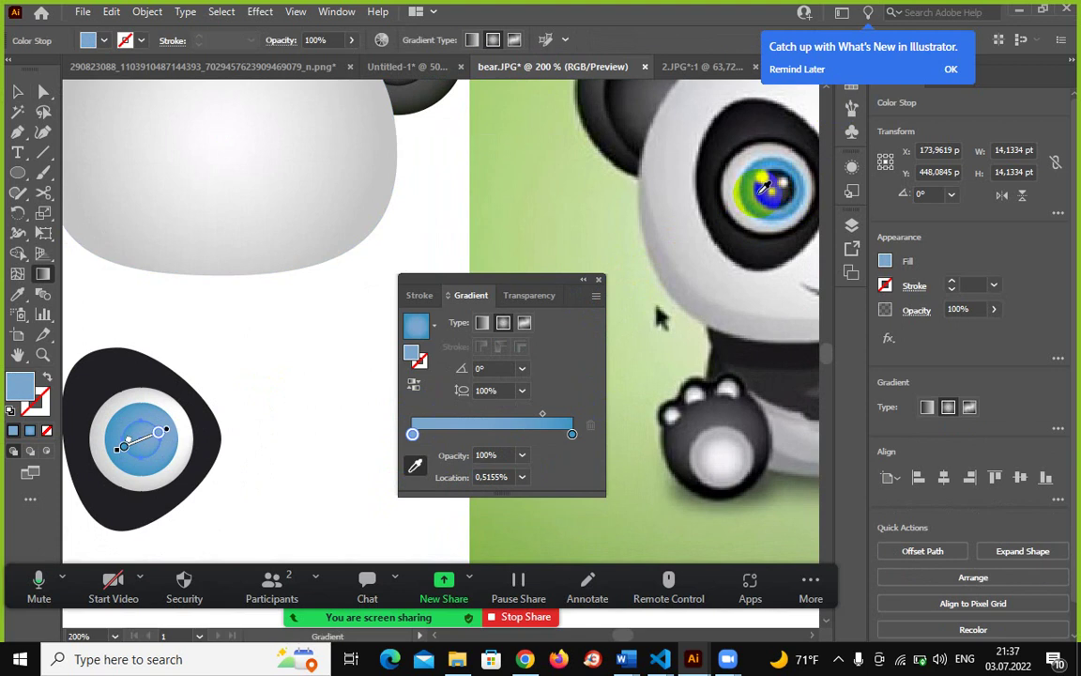
Set the right stop to a dark navy from the reference eye and shift the midpoint left.
click(572, 433)
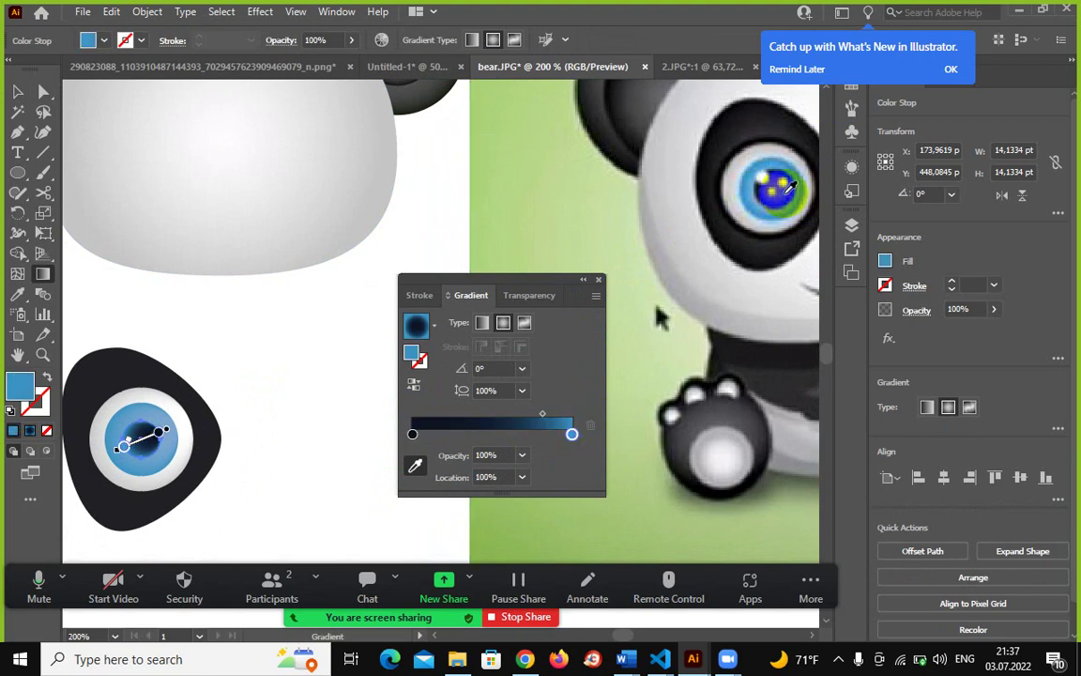
click(694, 242)
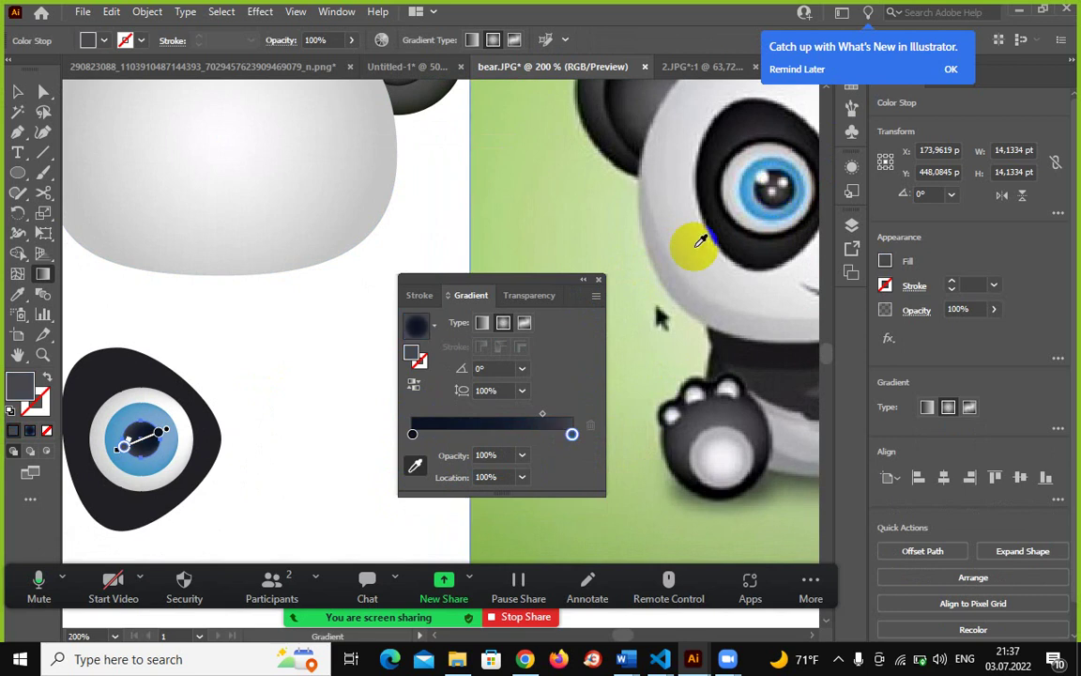
drag(492, 419, 466, 418)
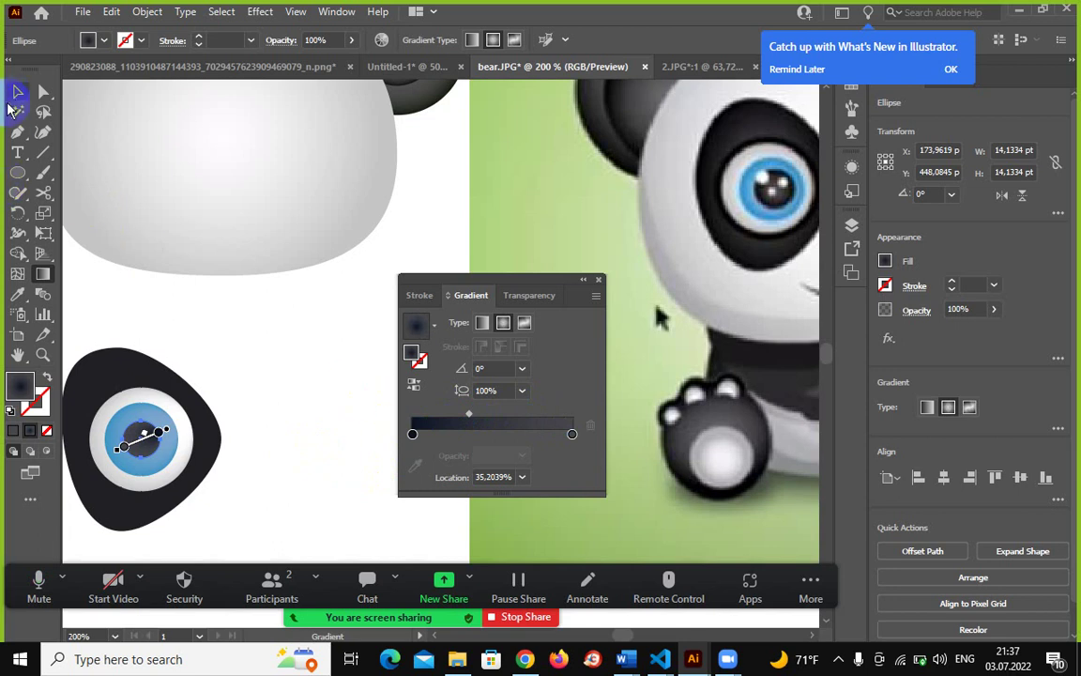
click(15, 91)
click(181, 350)
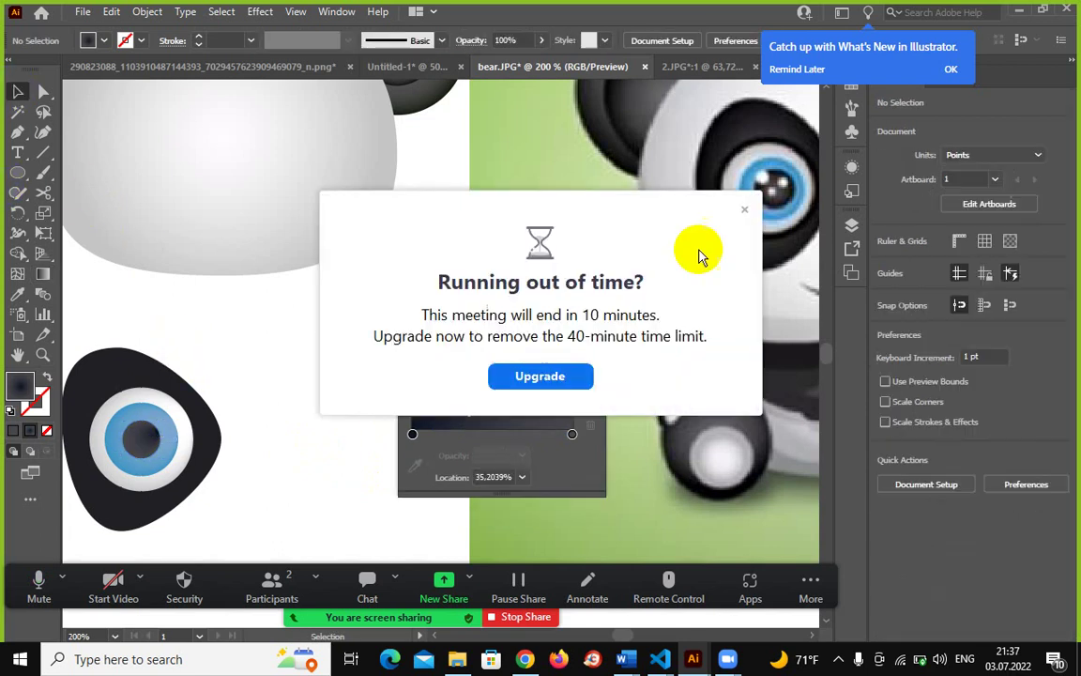
click(743, 210)
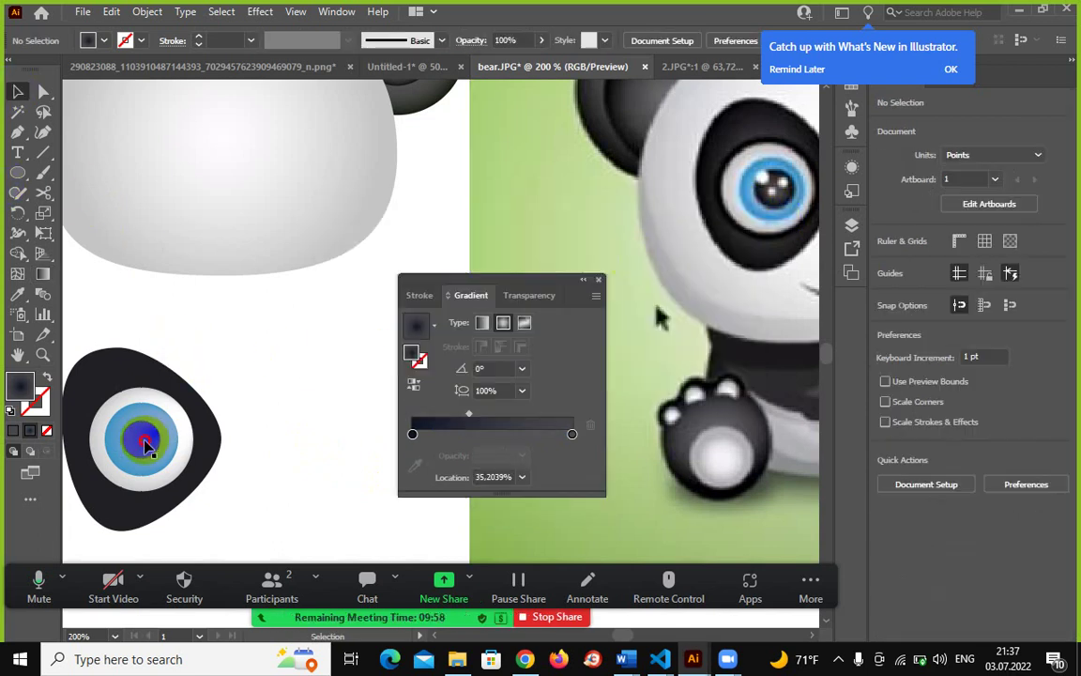
Reverse the pupil gradient and move its midpoint to 73.6044%.
drag(146, 445, 157, 484)
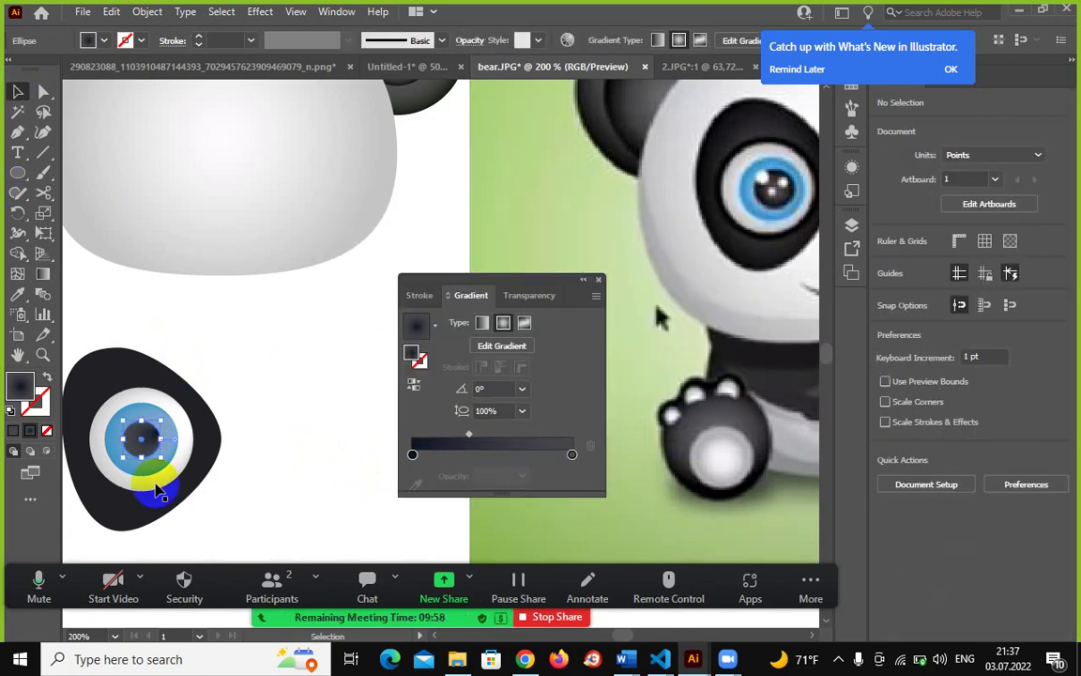
click(413, 388)
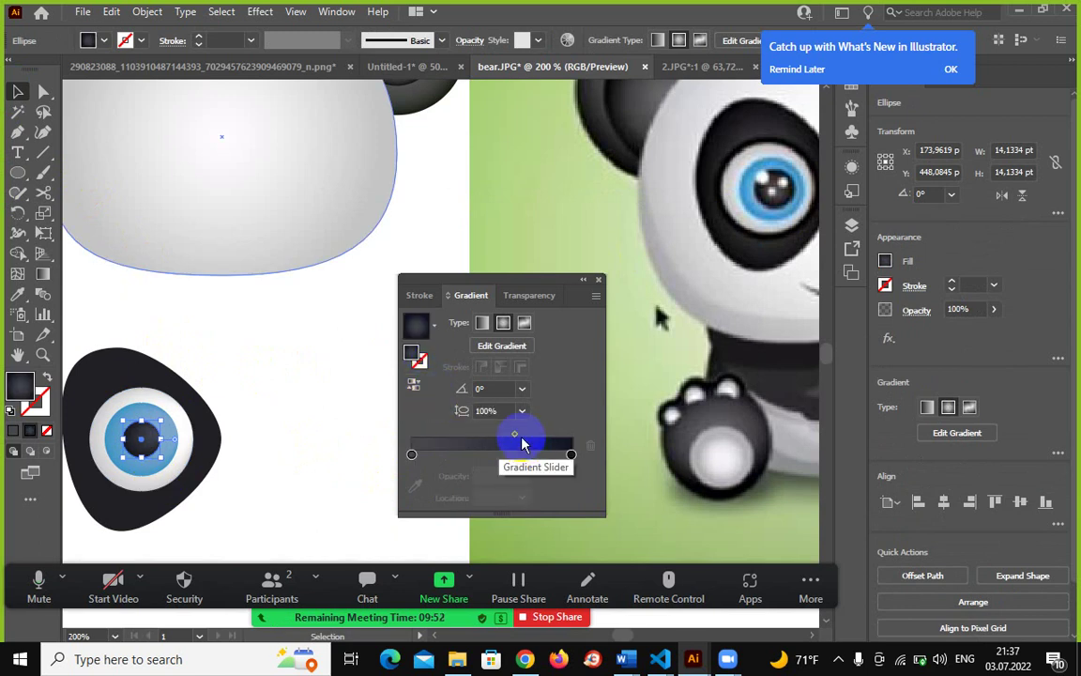
drag(516, 437, 526, 436)
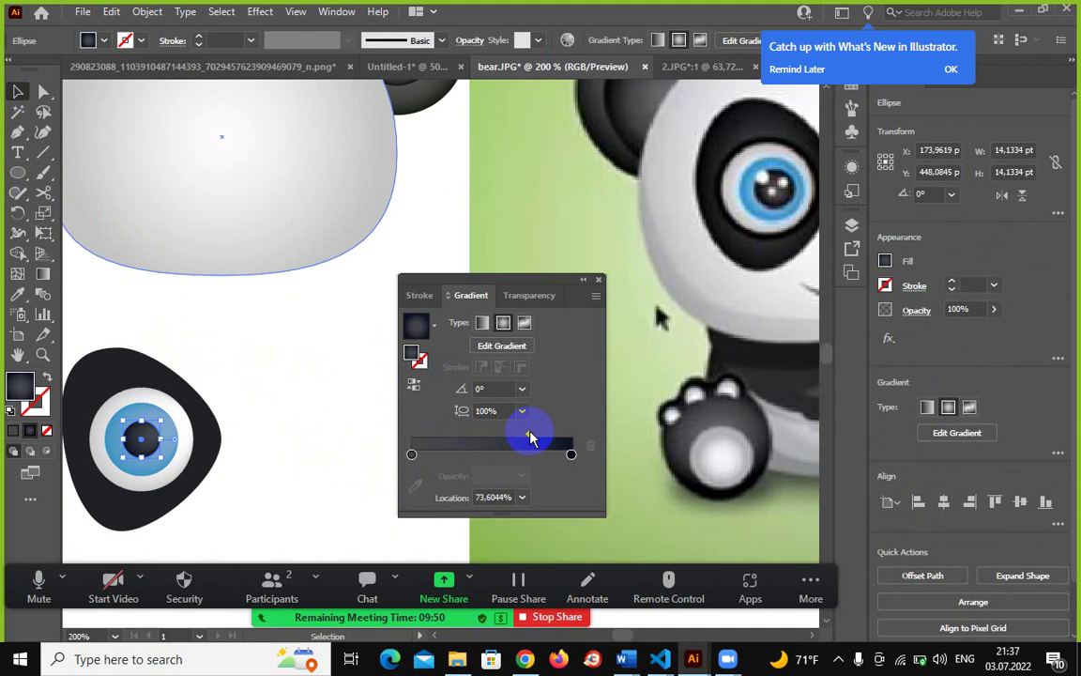
click(321, 422)
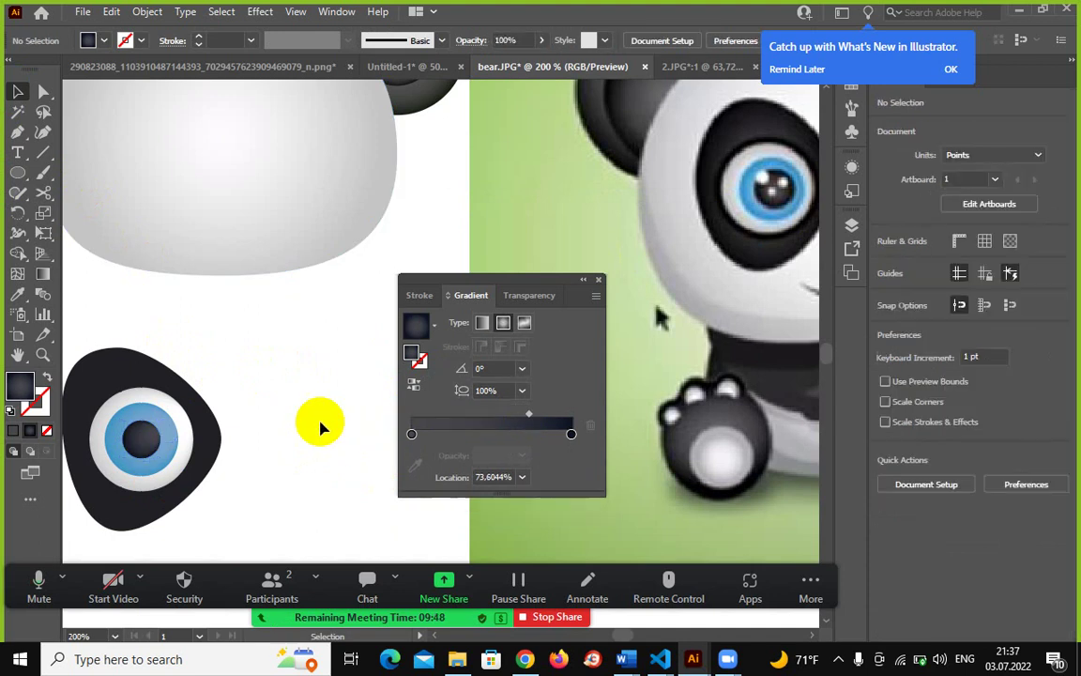
click(290, 422)
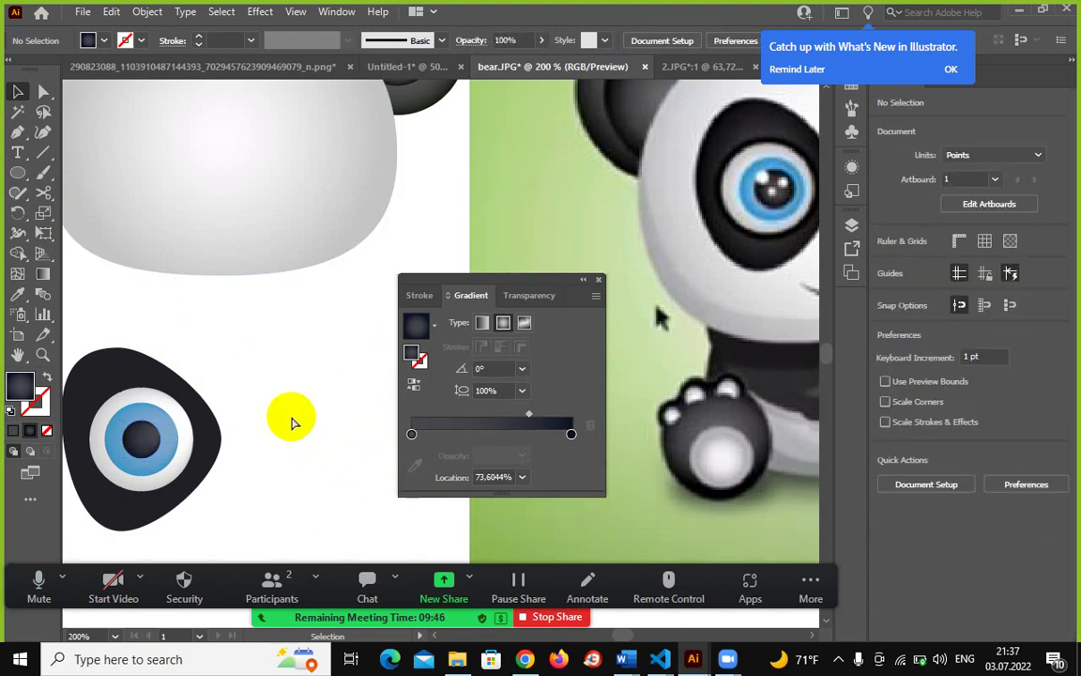
Group all eye parts and scale the group to about 33.7 × 38.7 pt on the head's left side.
key(ctrl+minus)
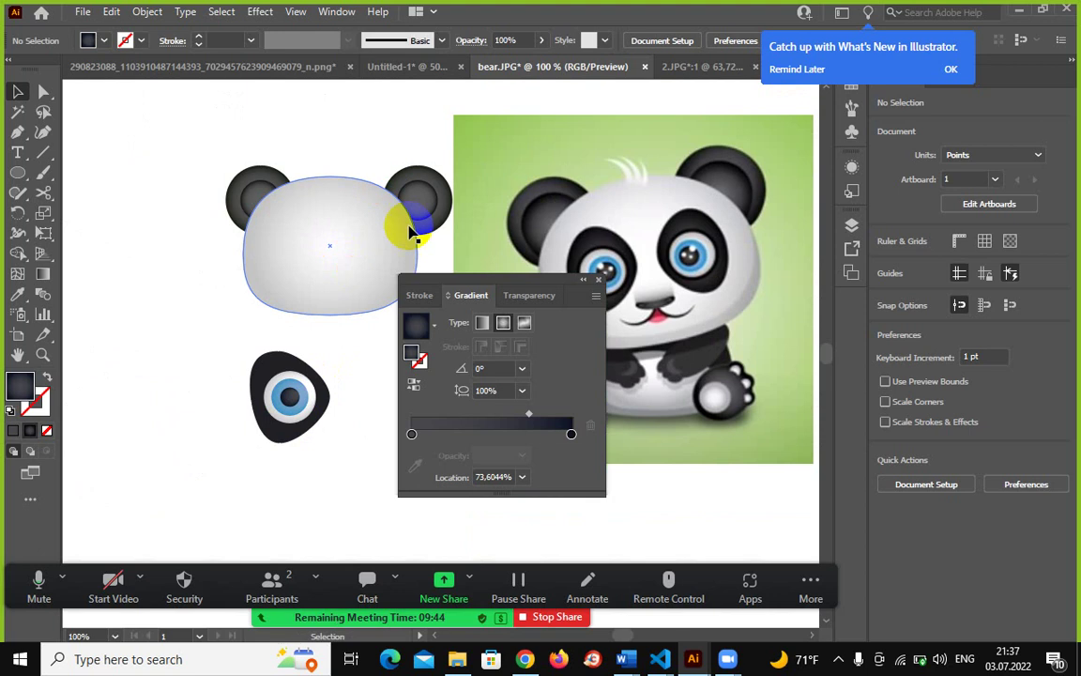
click(600, 286)
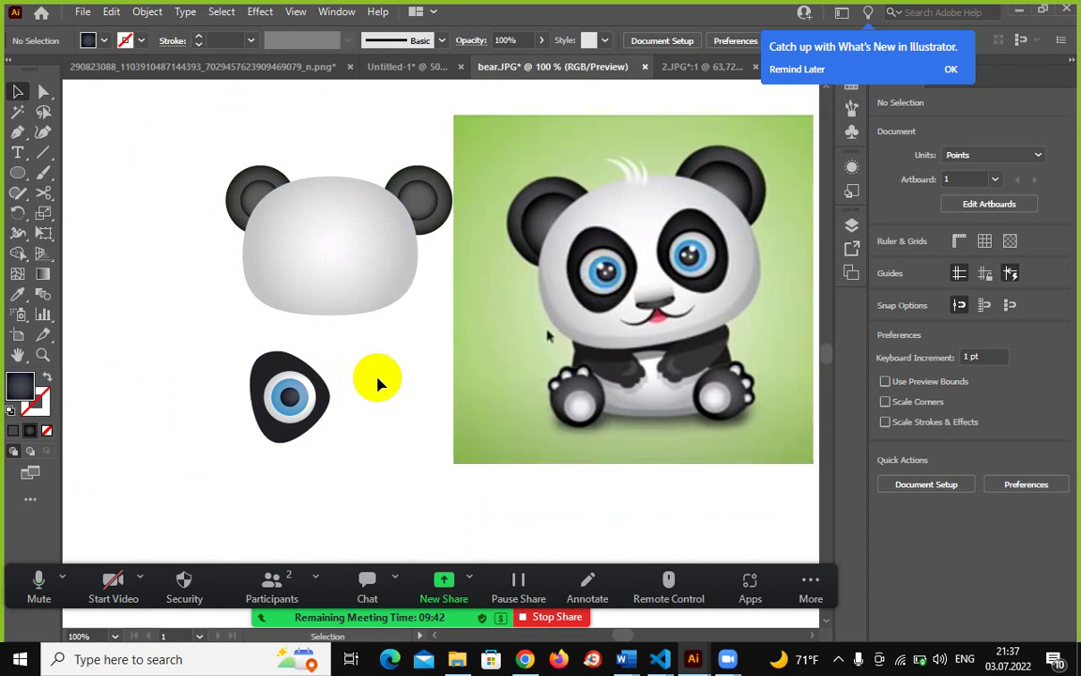
drag(211, 349, 347, 455)
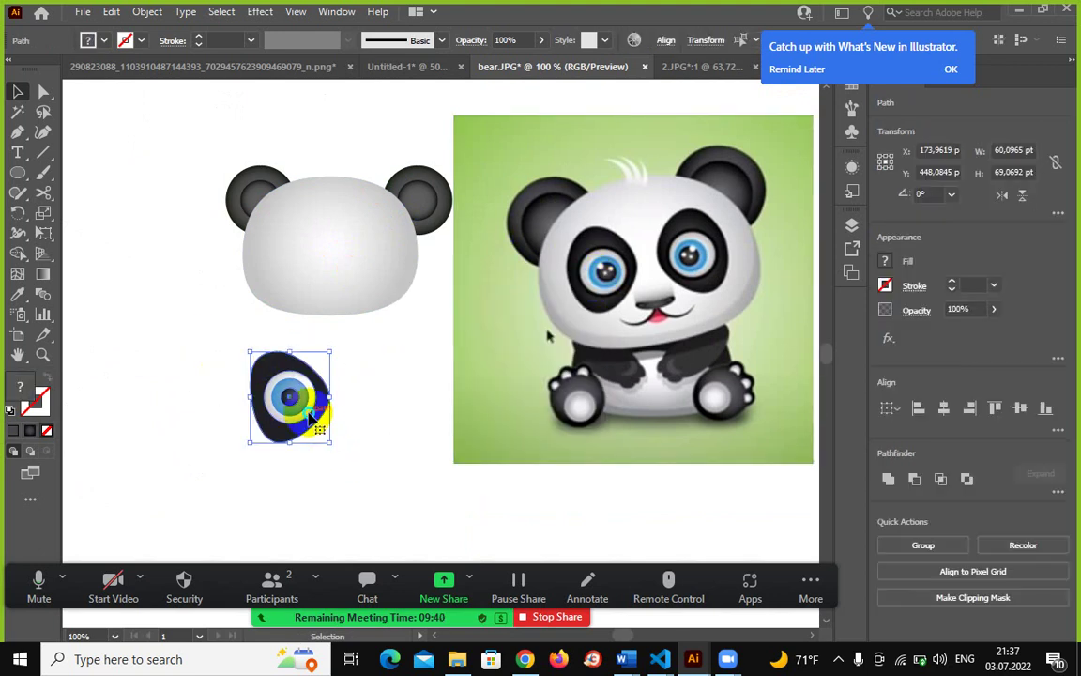
right_click(313, 414)
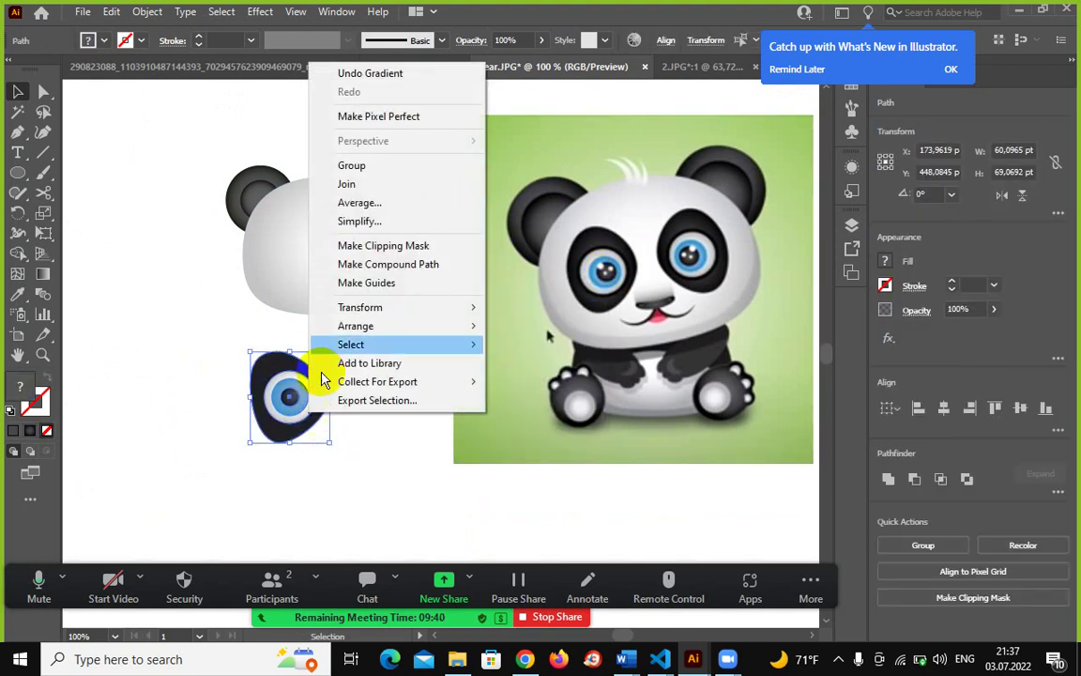
click(371, 166)
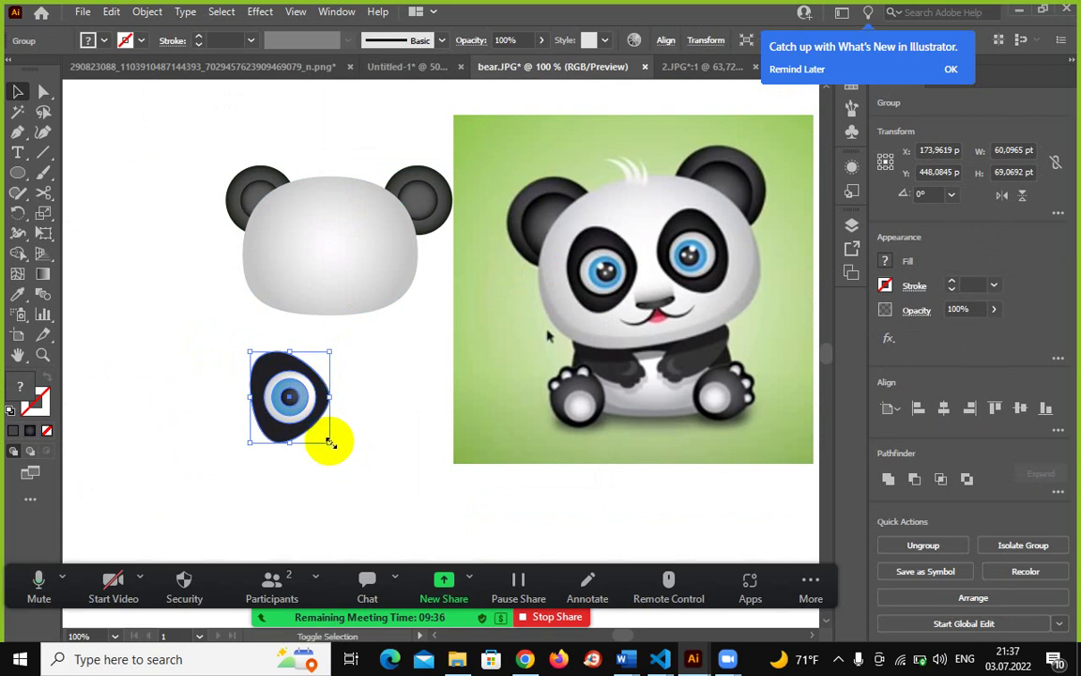
mouse_move(330, 442)
mouse_down()
mouse_move(295, 402)
mouse_move(307, 322)
mouse_move(290, 242)
mouse_up()
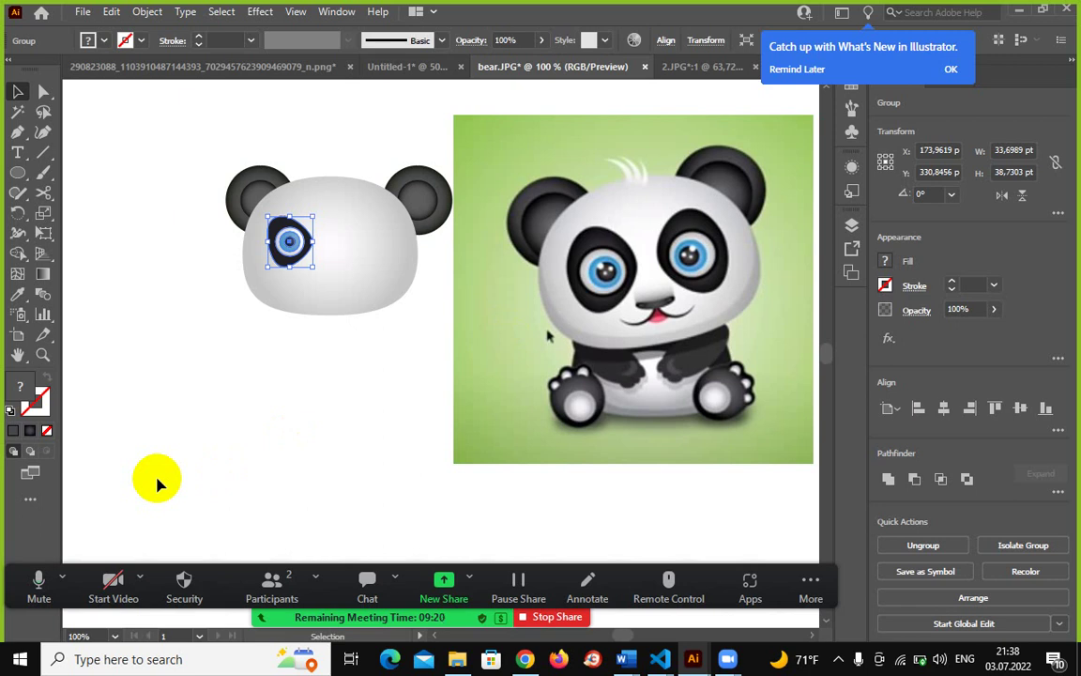
Make a copy of the eye mirrored across the vertical axis with the Reflect tool.
click(26, 185)
click(28, 260)
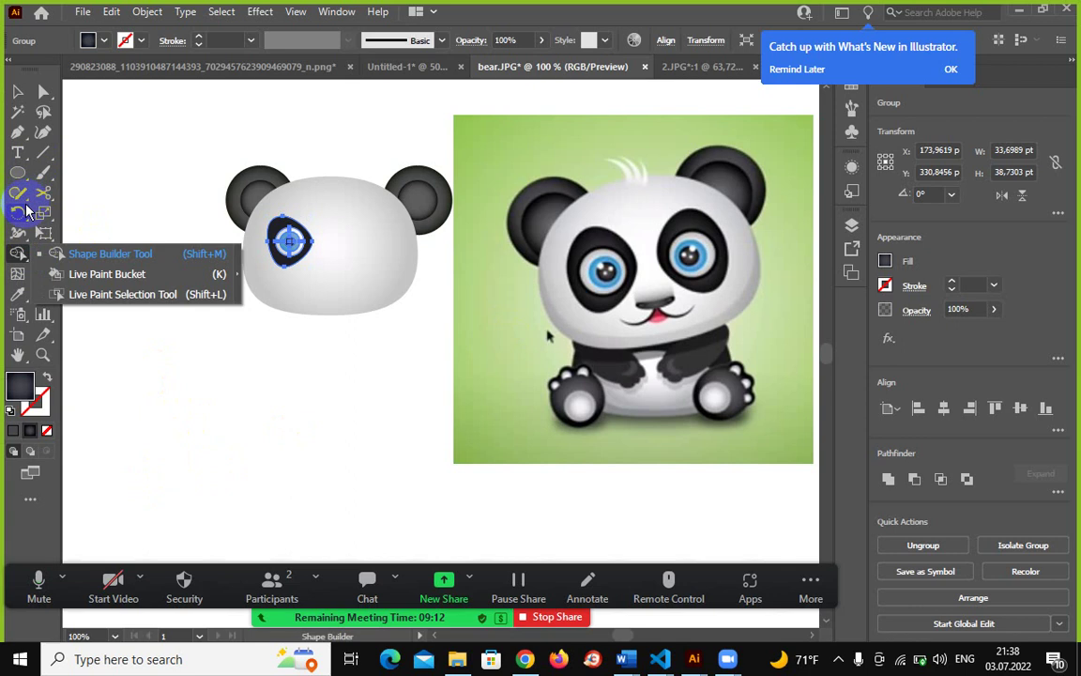
click(19, 212)
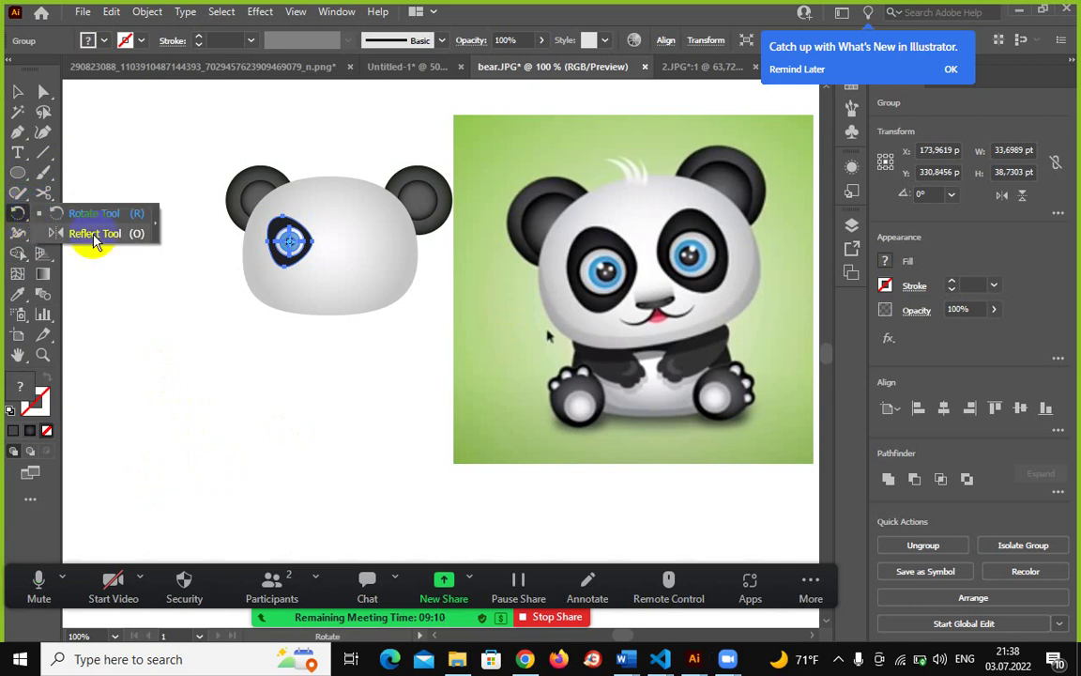
click(94, 234)
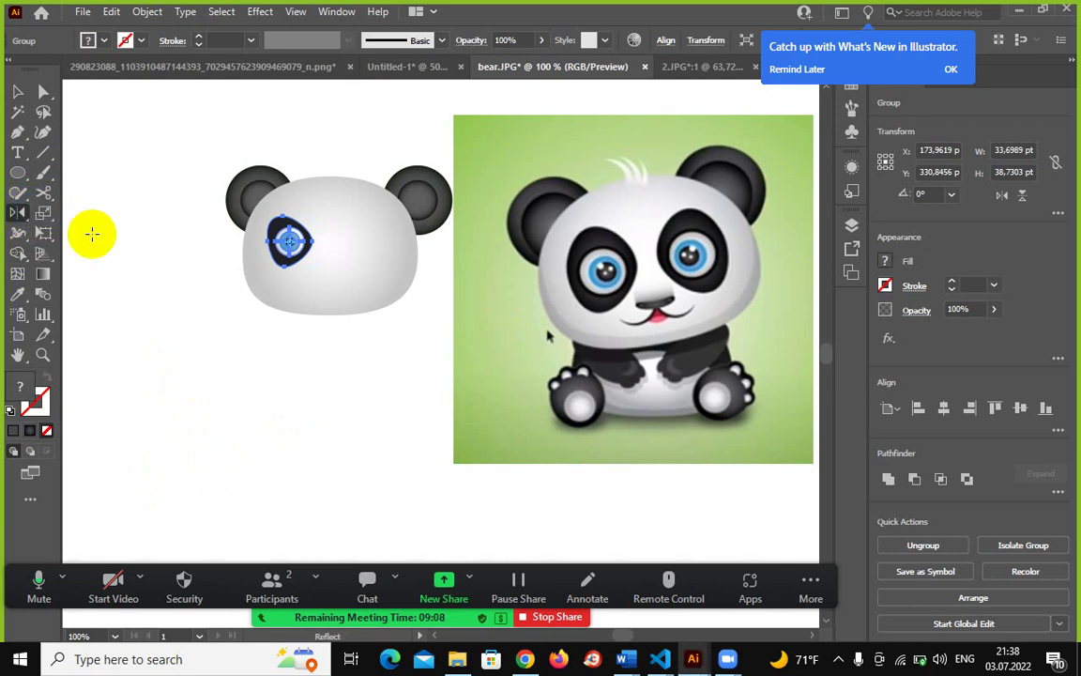
double_click(19, 214)
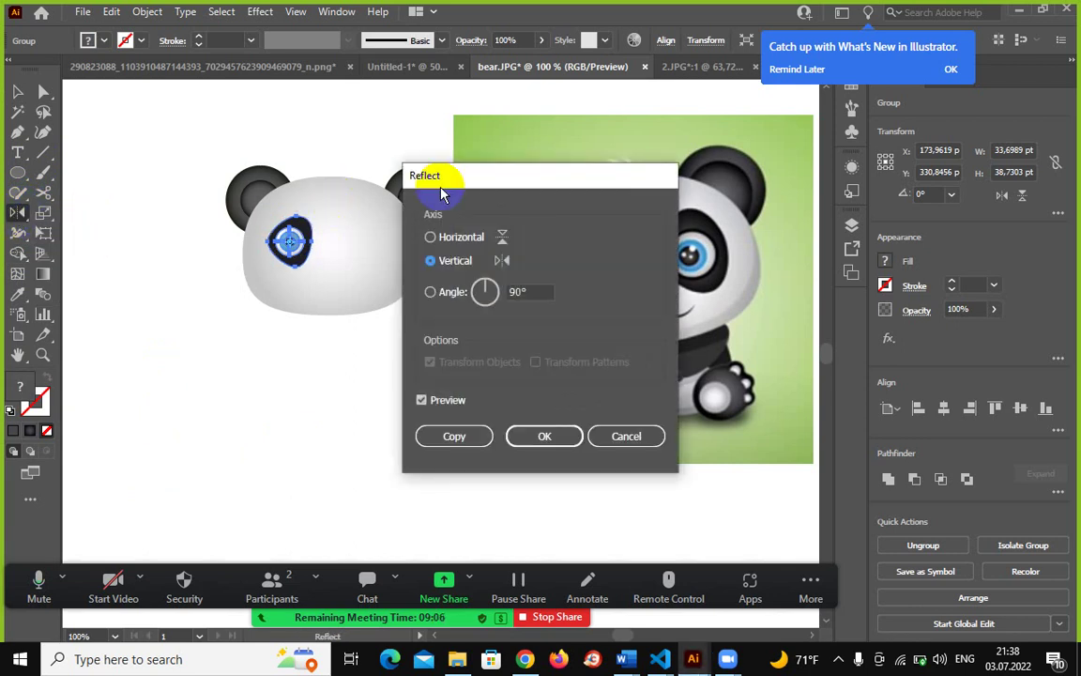
mouse_move(483, 176)
mouse_down()
mouse_move(522, 208)
mouse_move(433, 317)
mouse_move(477, 214)
mouse_up()
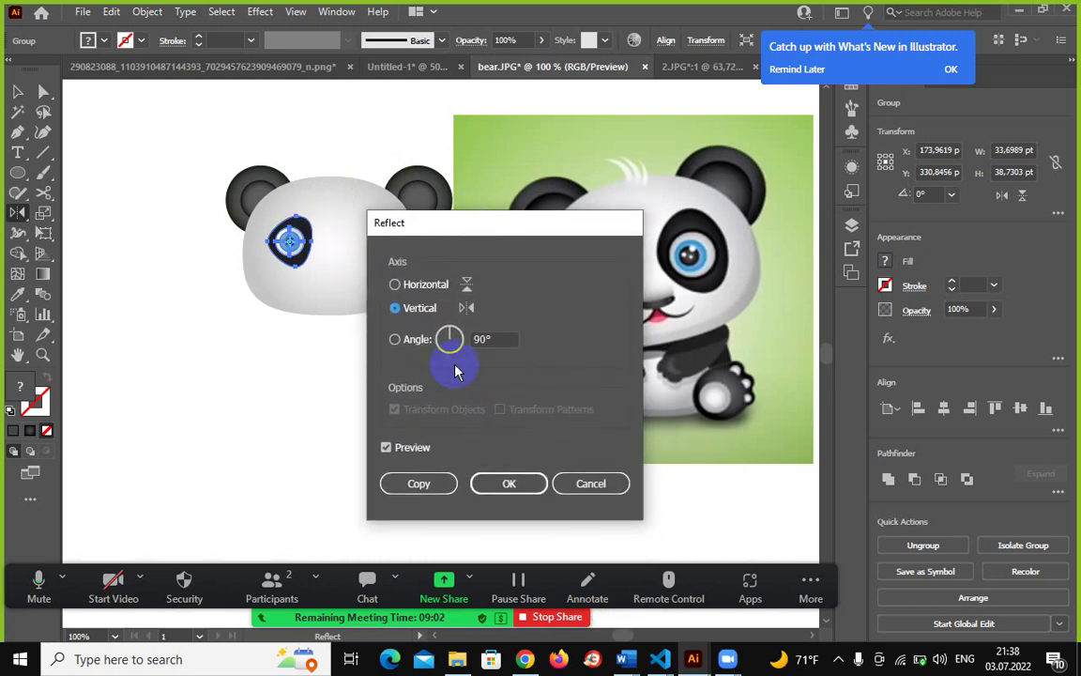
click(508, 486)
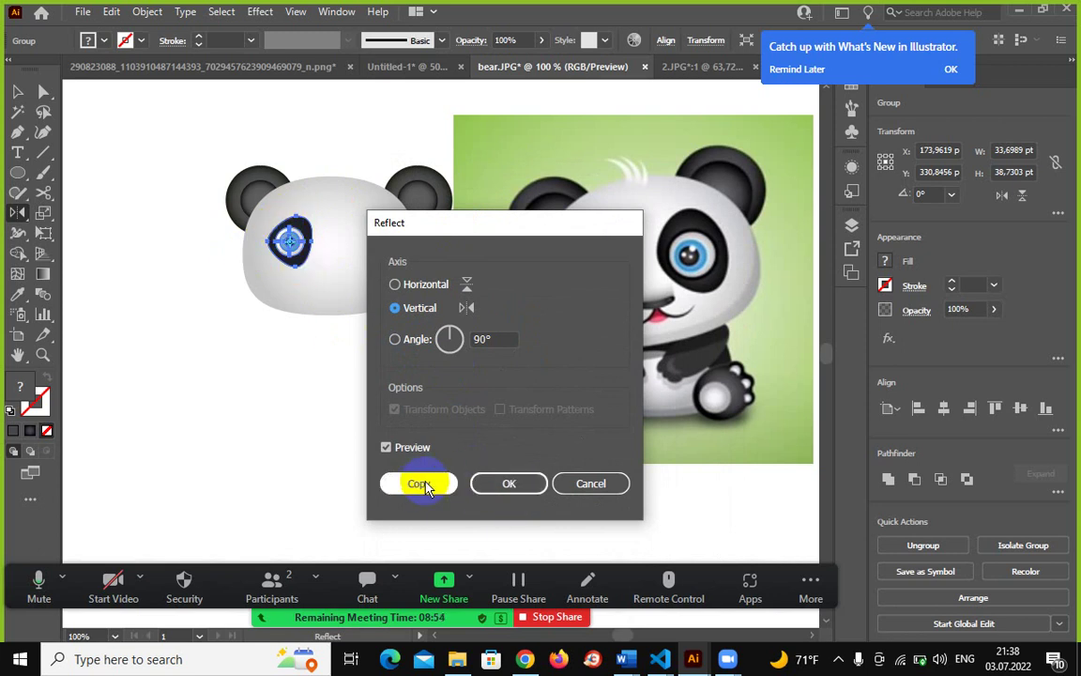
click(419, 483)
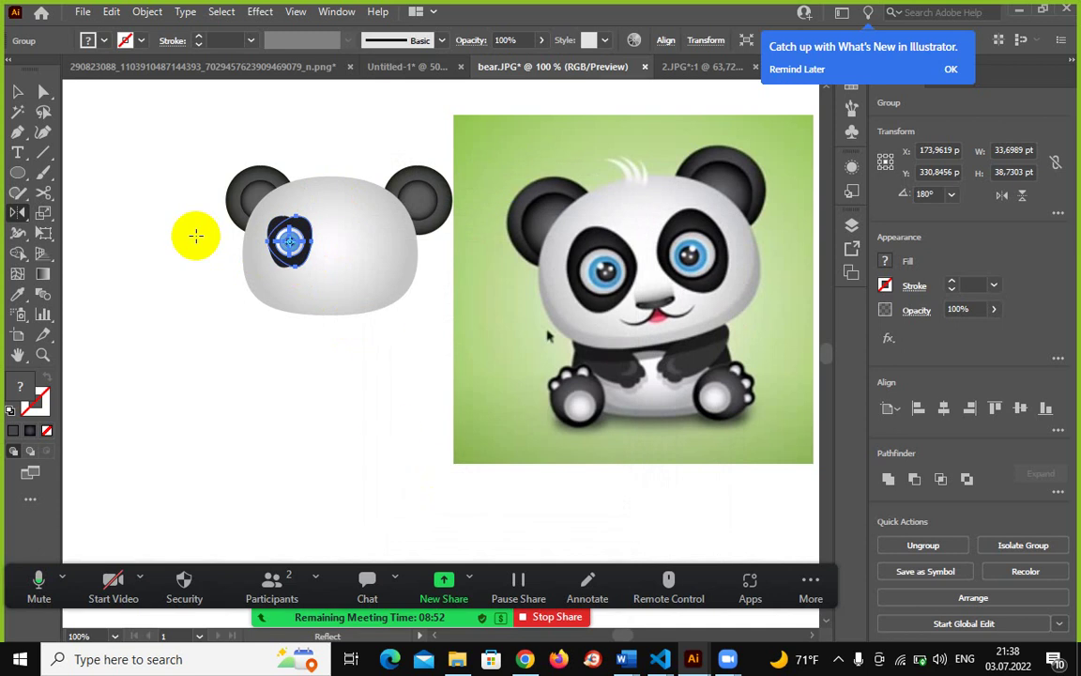
Move the mirrored eye onto the right side of the panda head.
click(16, 91)
mouse_move(289, 241)
mouse_down()
mouse_move(388, 243)
mouse_move(366, 261)
mouse_move(367, 246)
mouse_up()
click(350, 363)
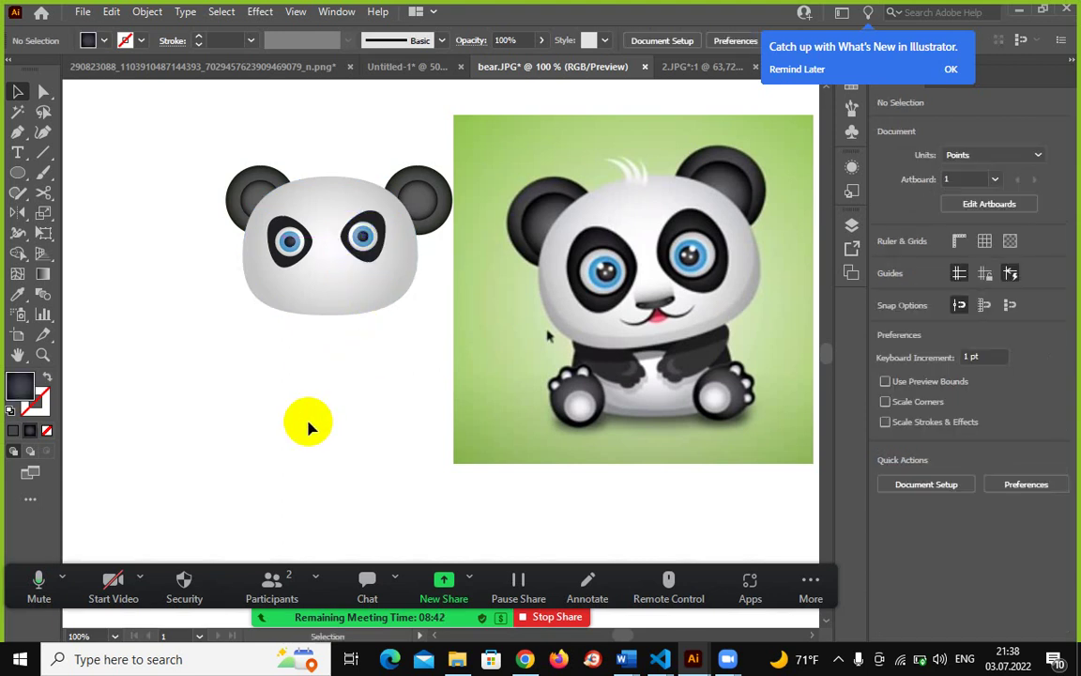
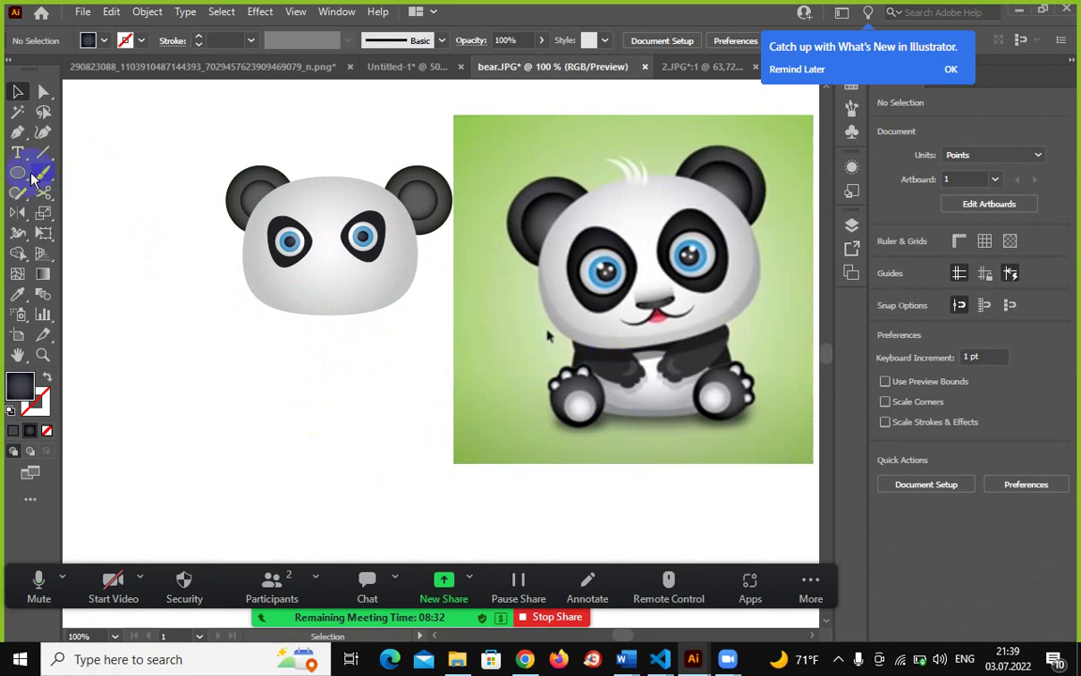
Draw a dark rounded rectangle below the panda's head and nudge it into position.
drag(18, 176, 76, 201)
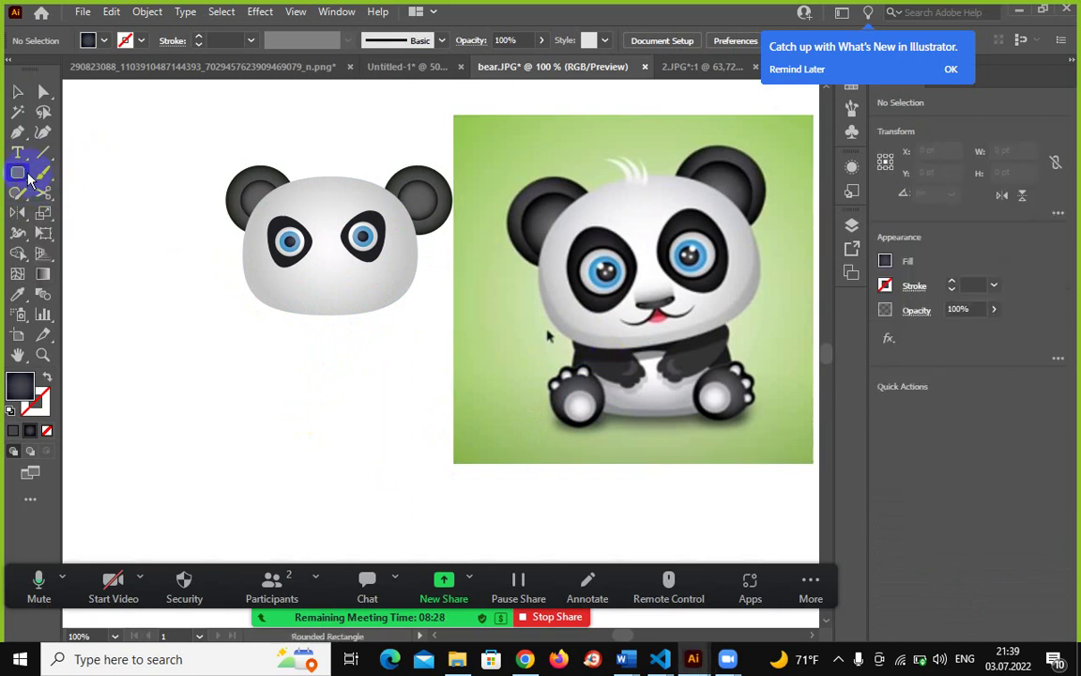
click(20, 175)
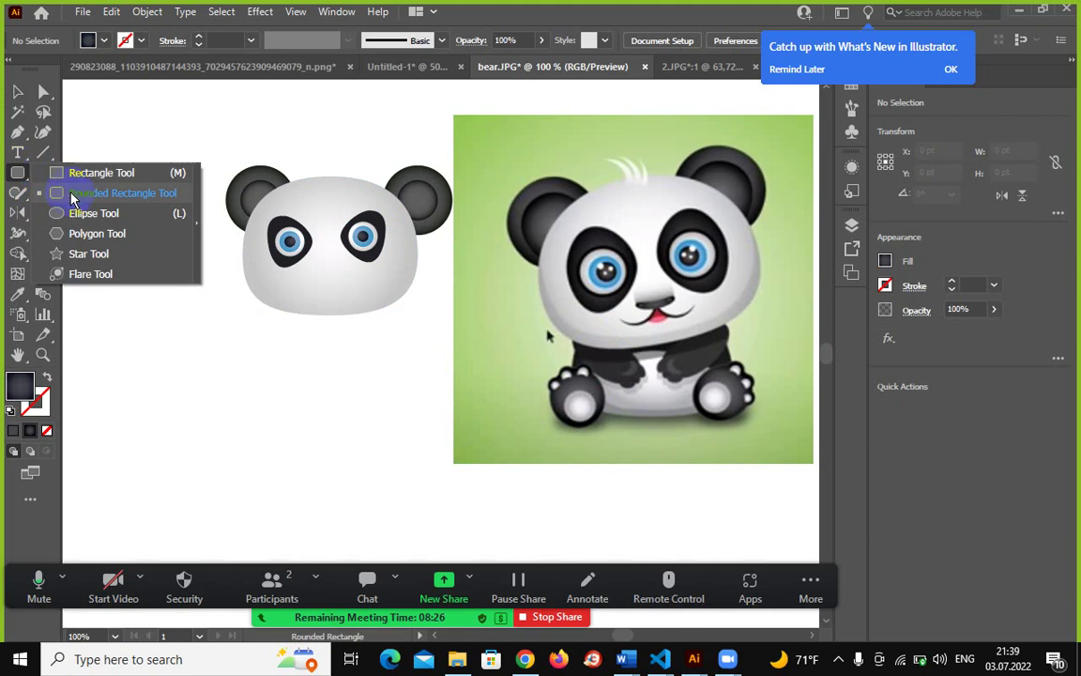
drag(20, 174, 75, 193)
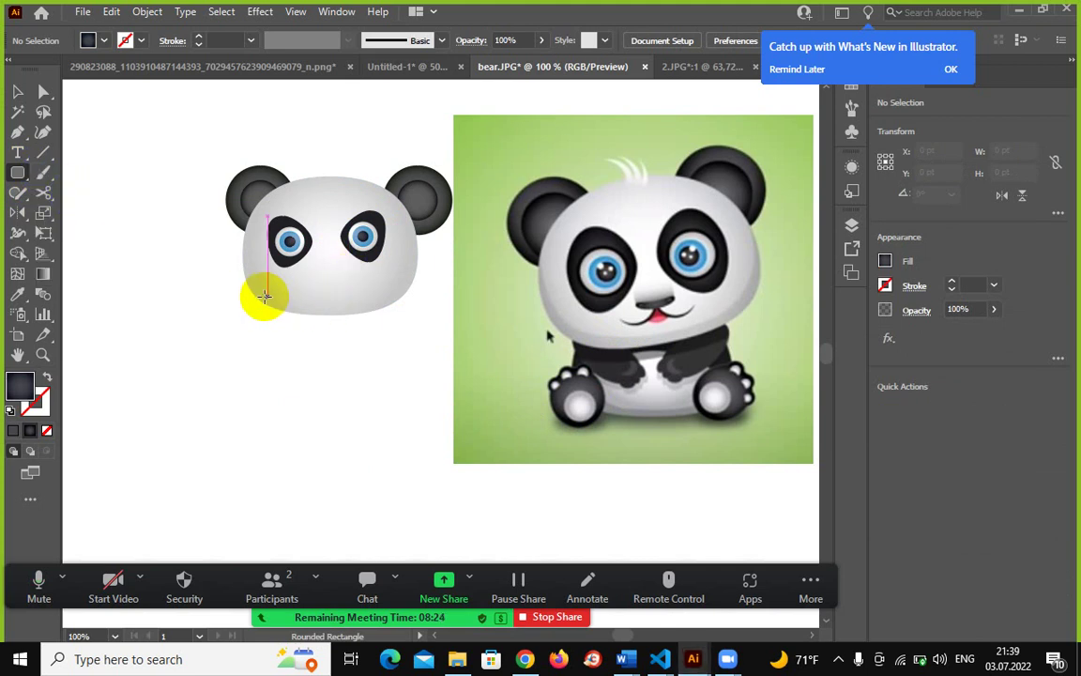
drag(267, 298, 406, 403)
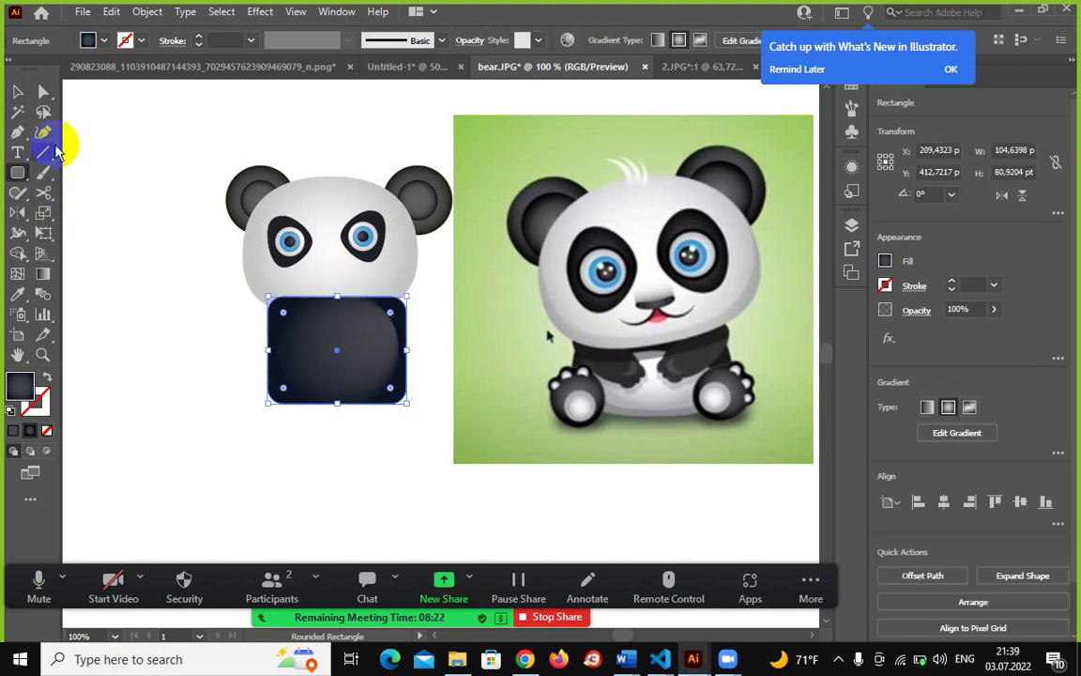
click(15, 89)
drag(331, 343, 309, 348)
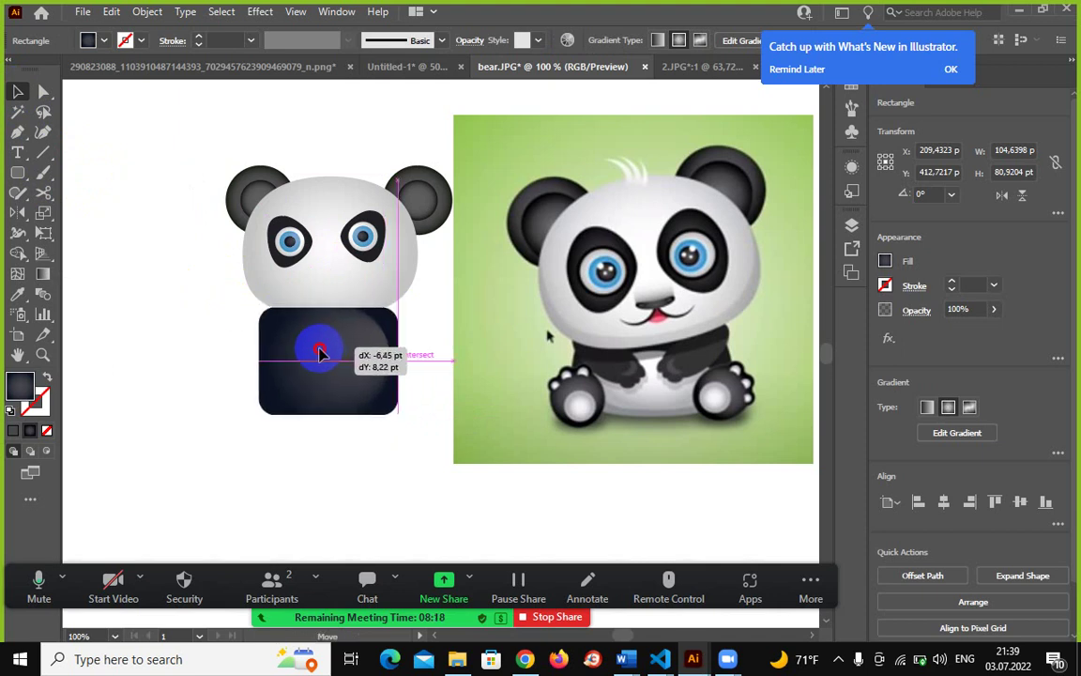
drag(309, 347, 305, 369)
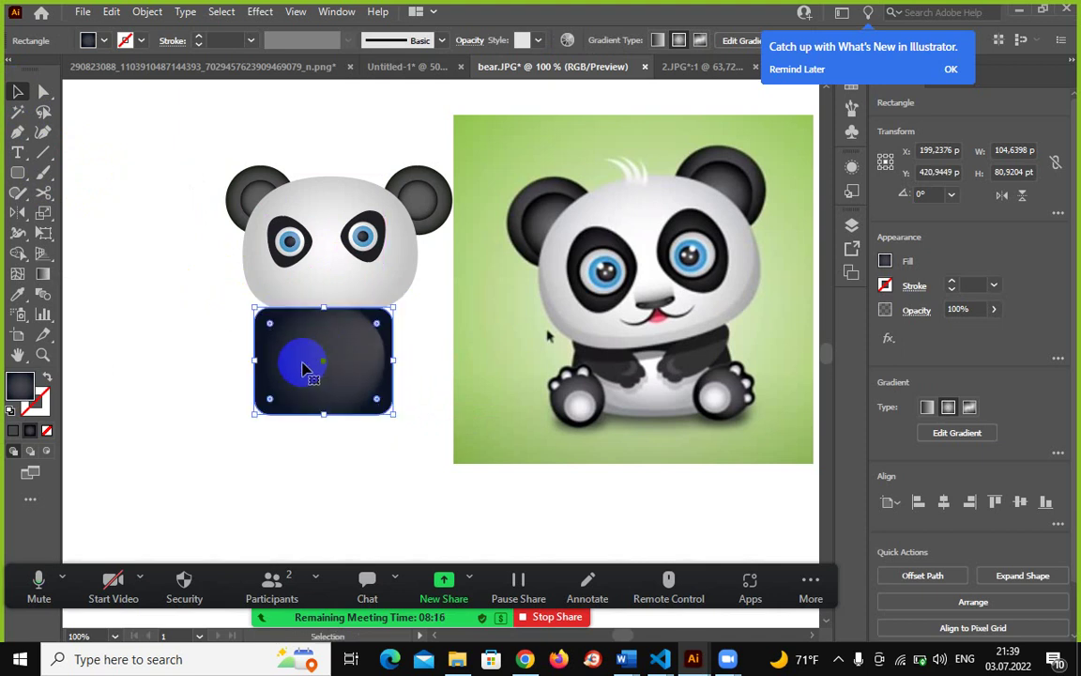
Move the rectangle clear of the head and pull its top-left corner inward.
click(43, 92)
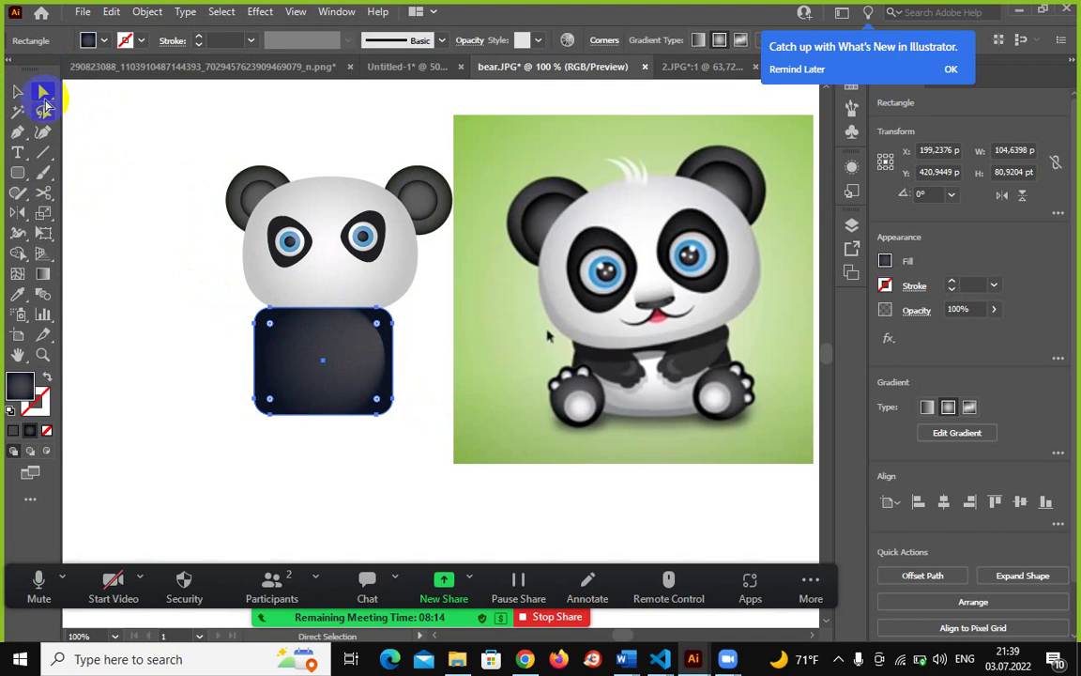
drag(227, 296, 281, 336)
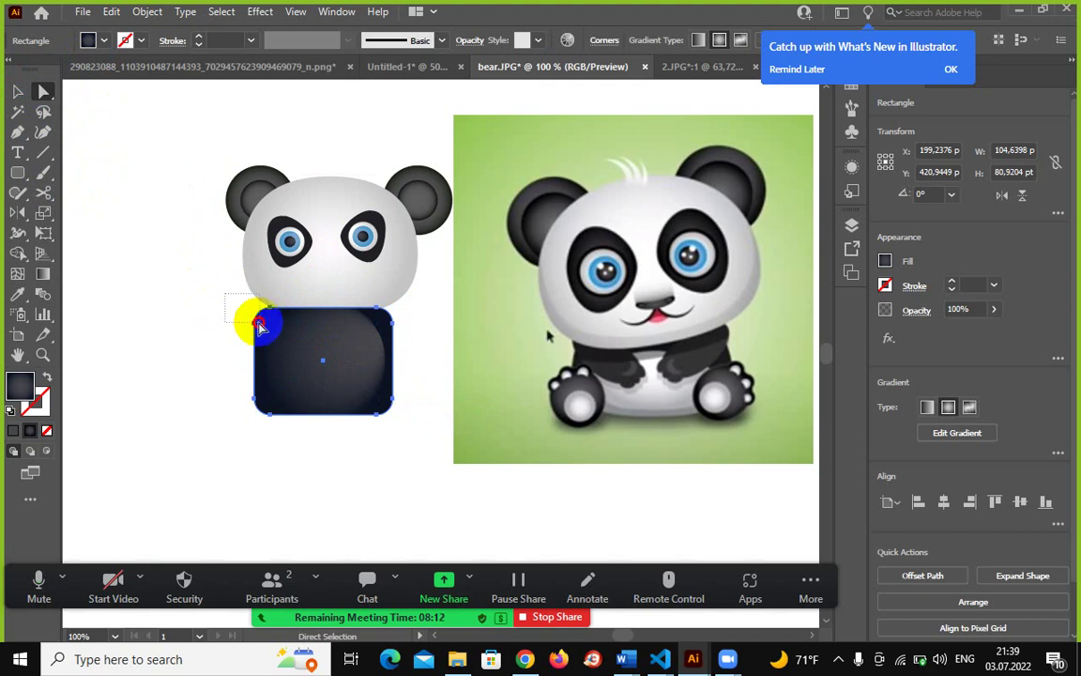
click(200, 343)
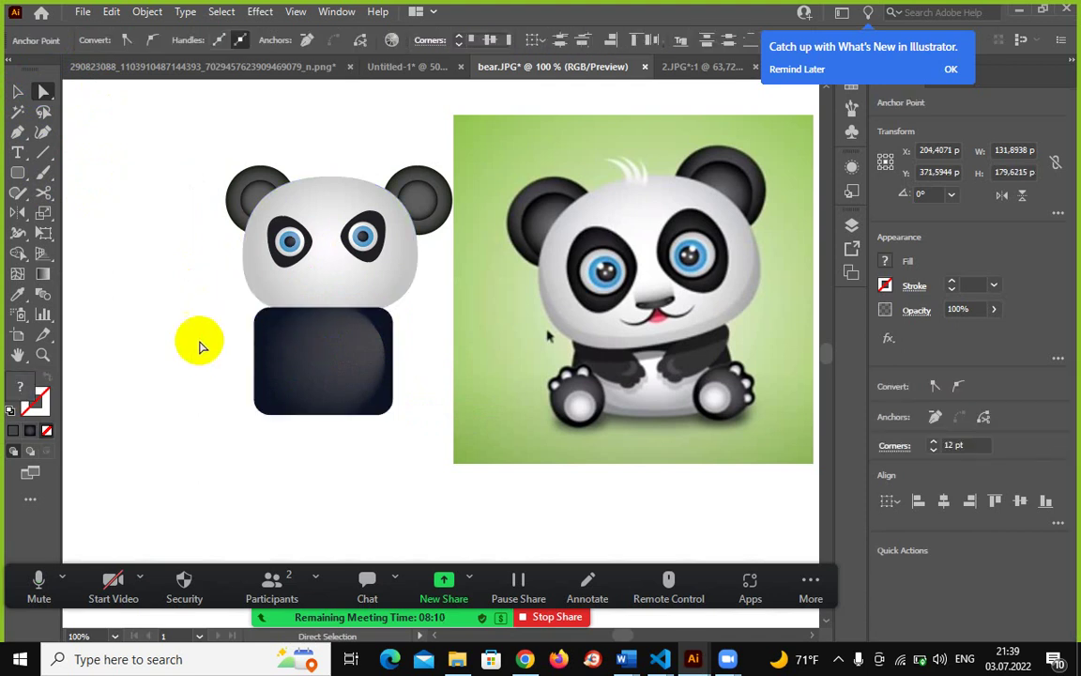
drag(306, 340, 267, 378)
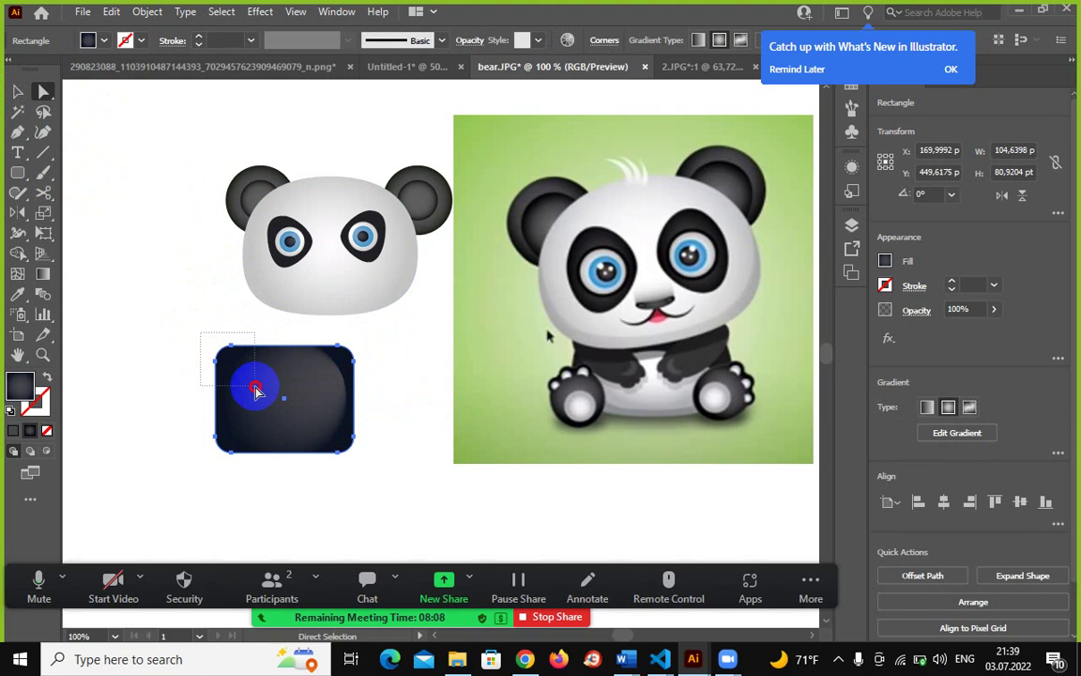
click(232, 363)
drag(233, 361, 236, 348)
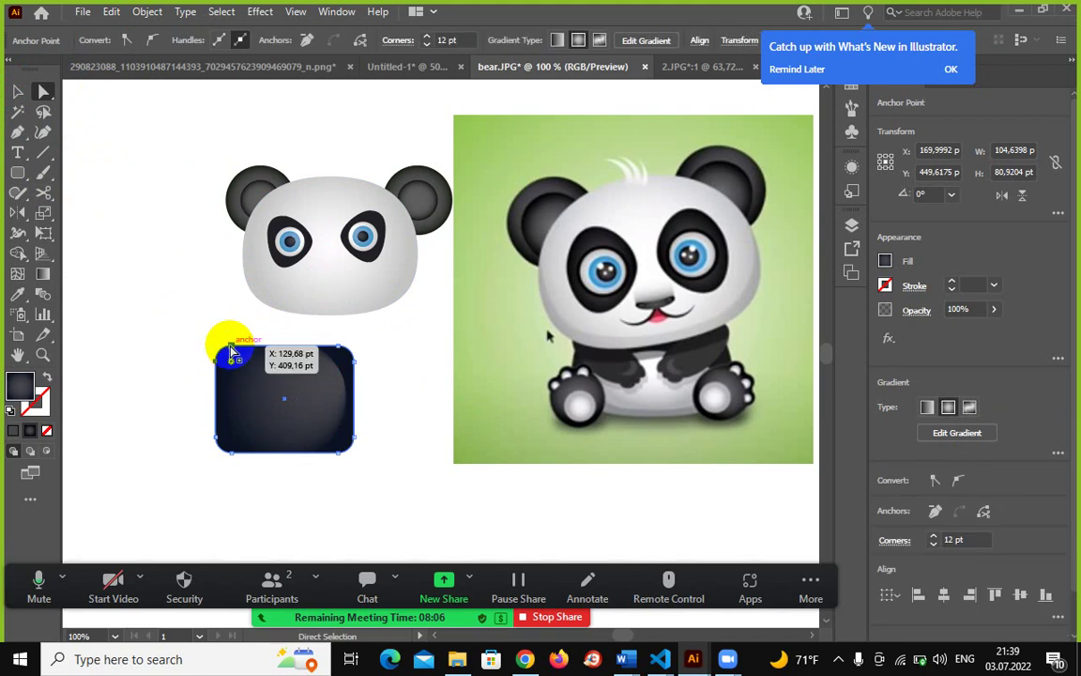
Pull the top-right corner inward, then move the tapered body up under the head.
click(353, 355)
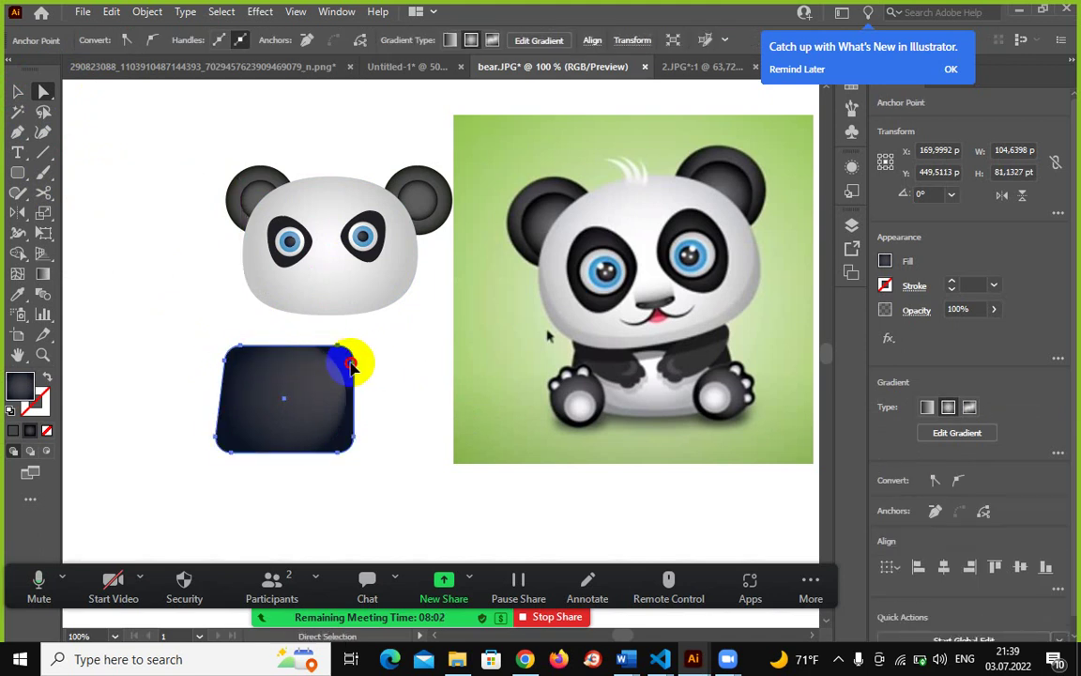
drag(351, 366, 343, 356)
click(326, 330)
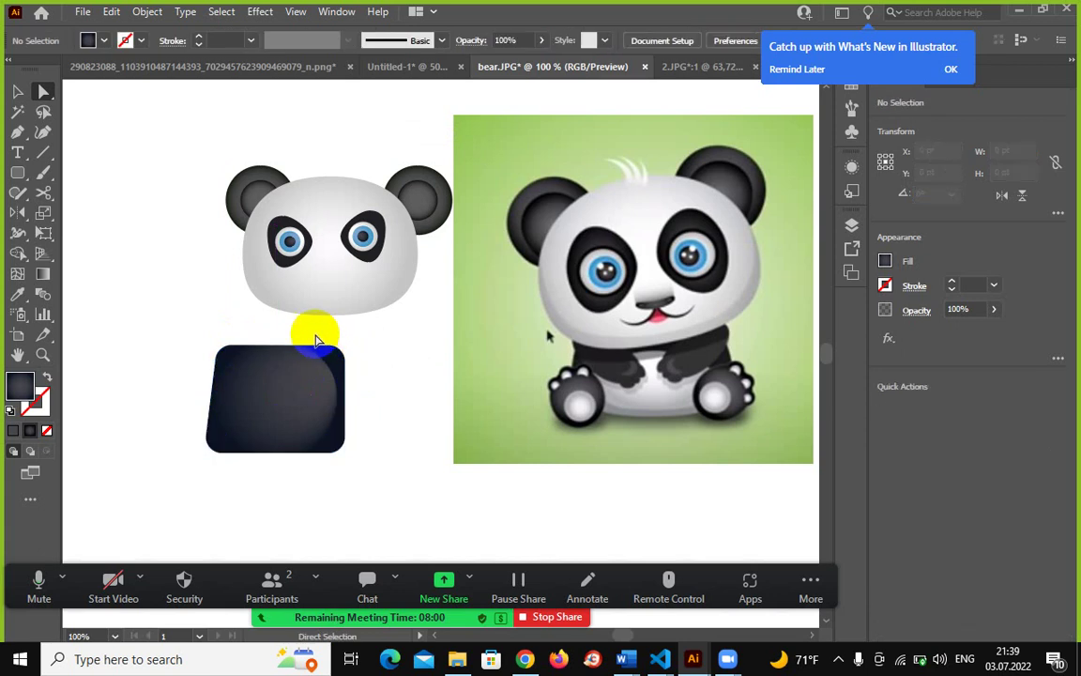
click(346, 366)
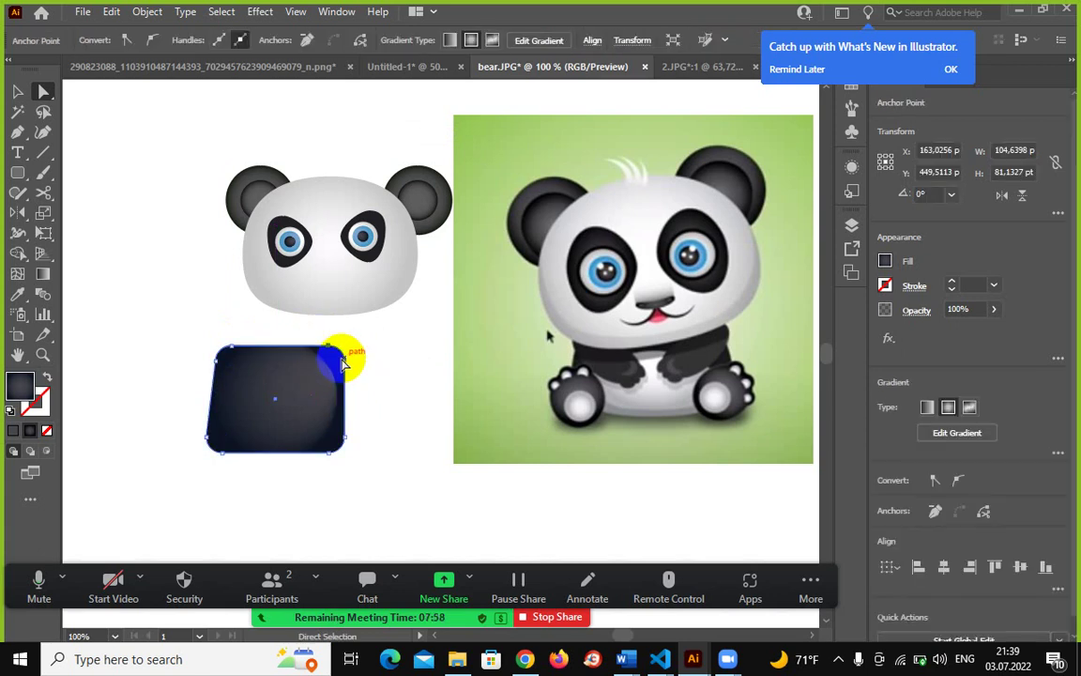
drag(346, 364, 323, 362)
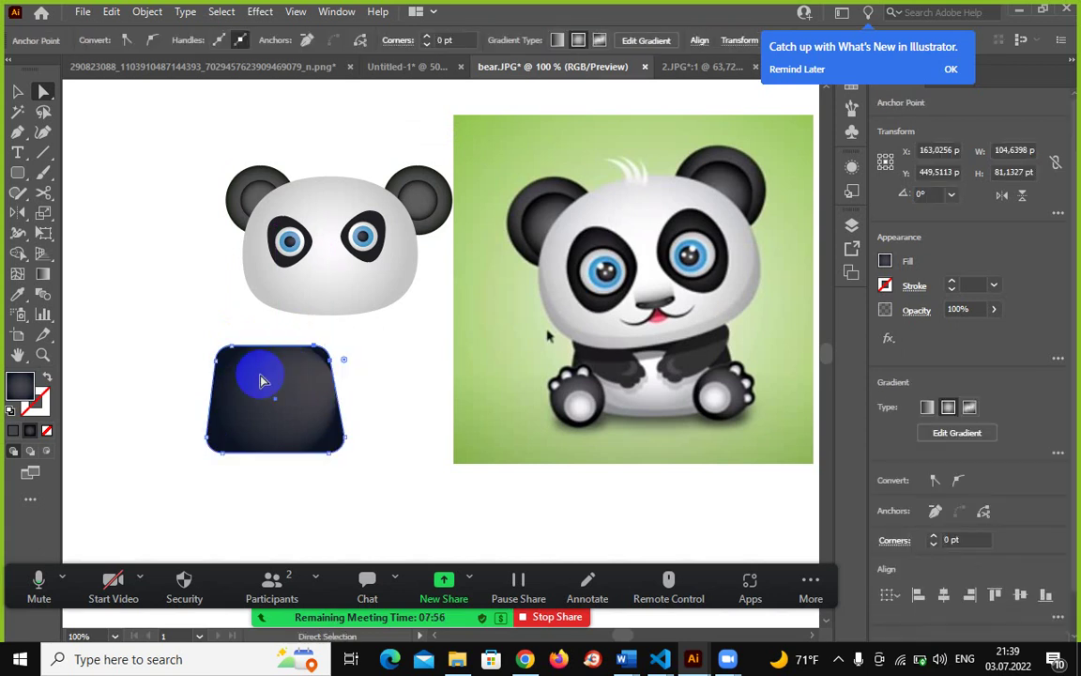
click(17, 91)
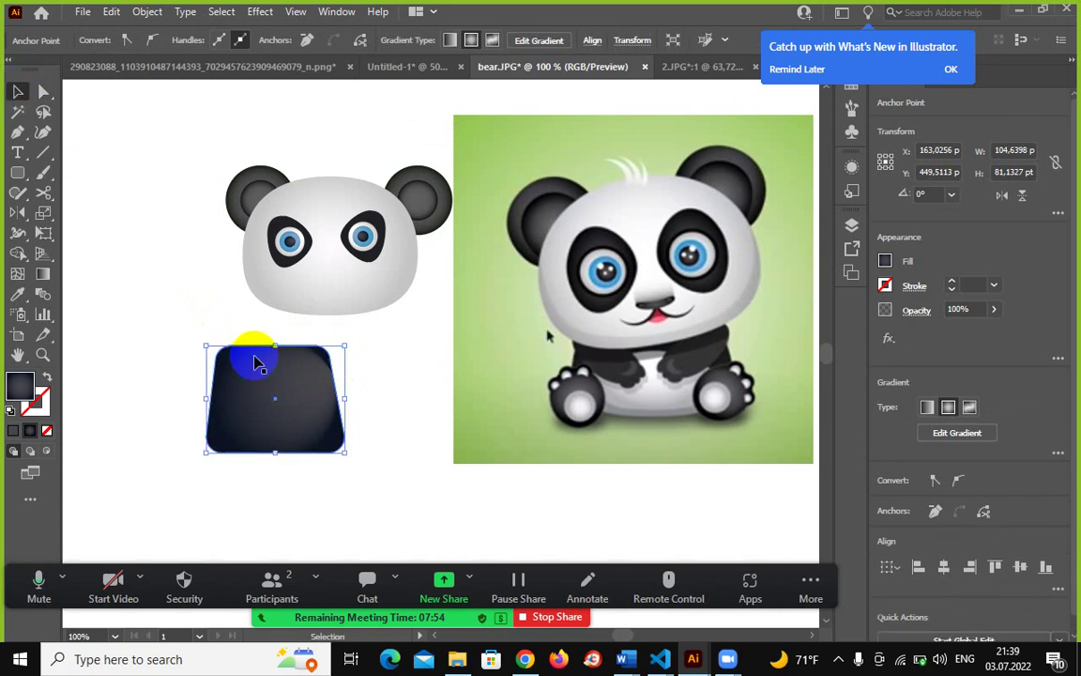
drag(256, 361, 315, 326)
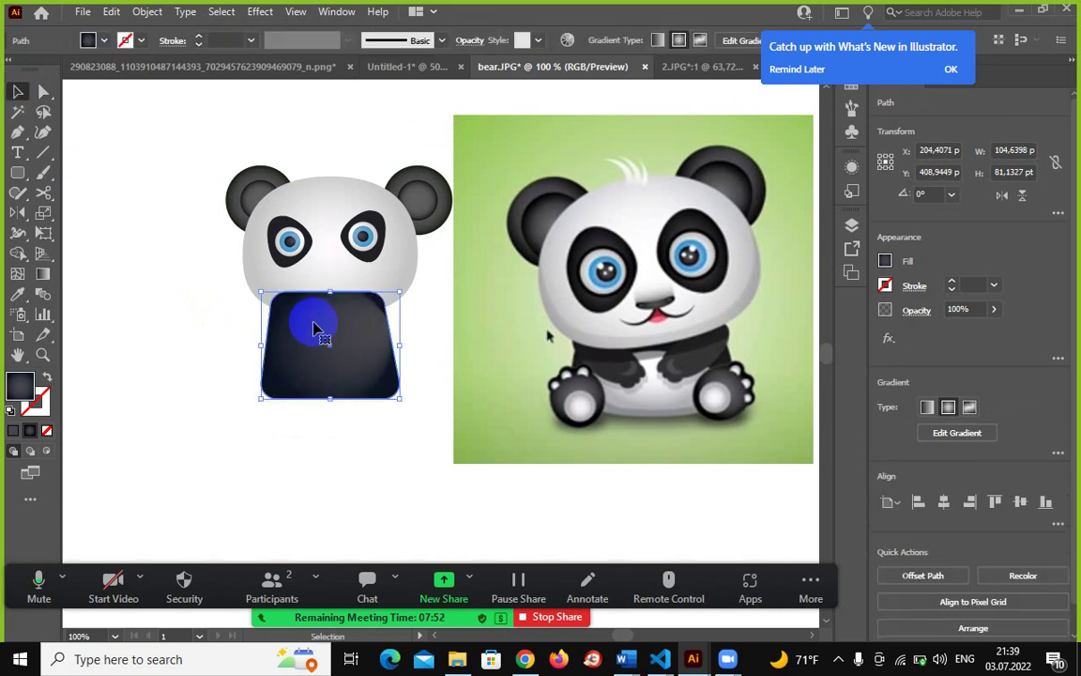
Send the dark body shape backward so it sits behind the panda's head.
right_click(314, 327)
mouse_move(363, 556)
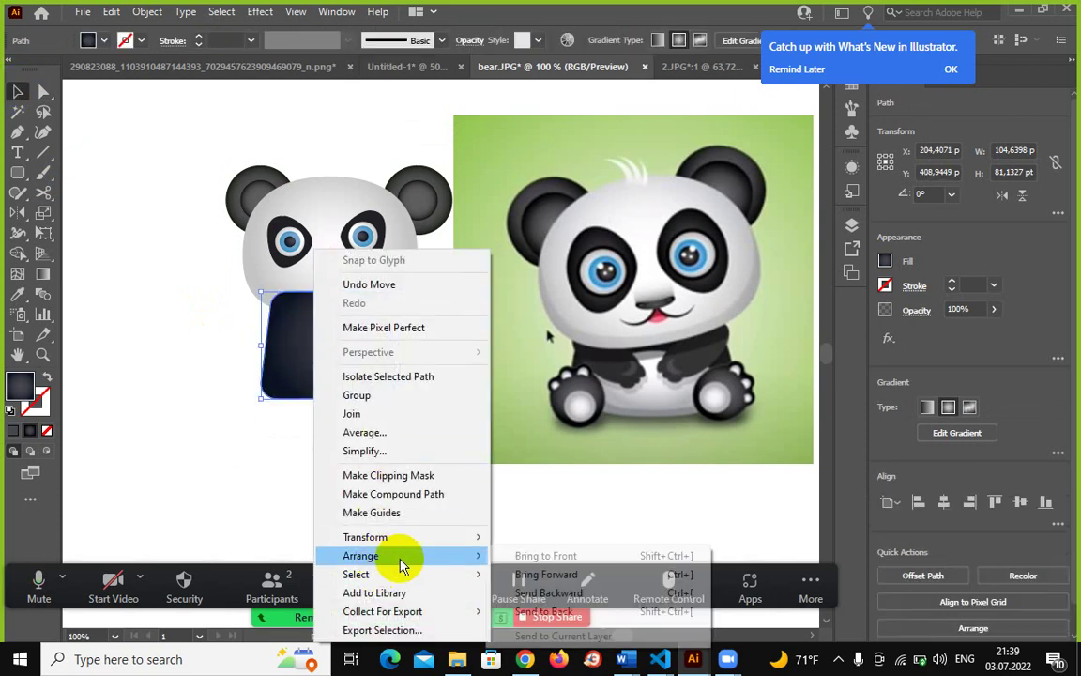
click(498, 593)
click(330, 478)
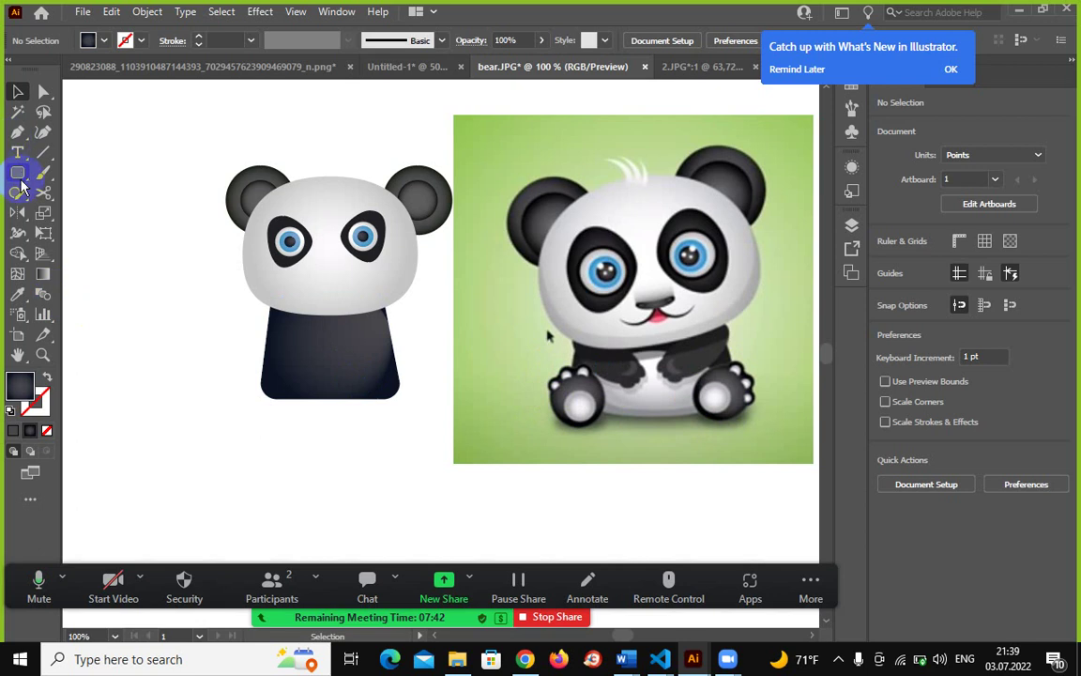
Draw a dark paw circle at the body's lower left with a small ellipse over its top.
drag(21, 179, 58, 212)
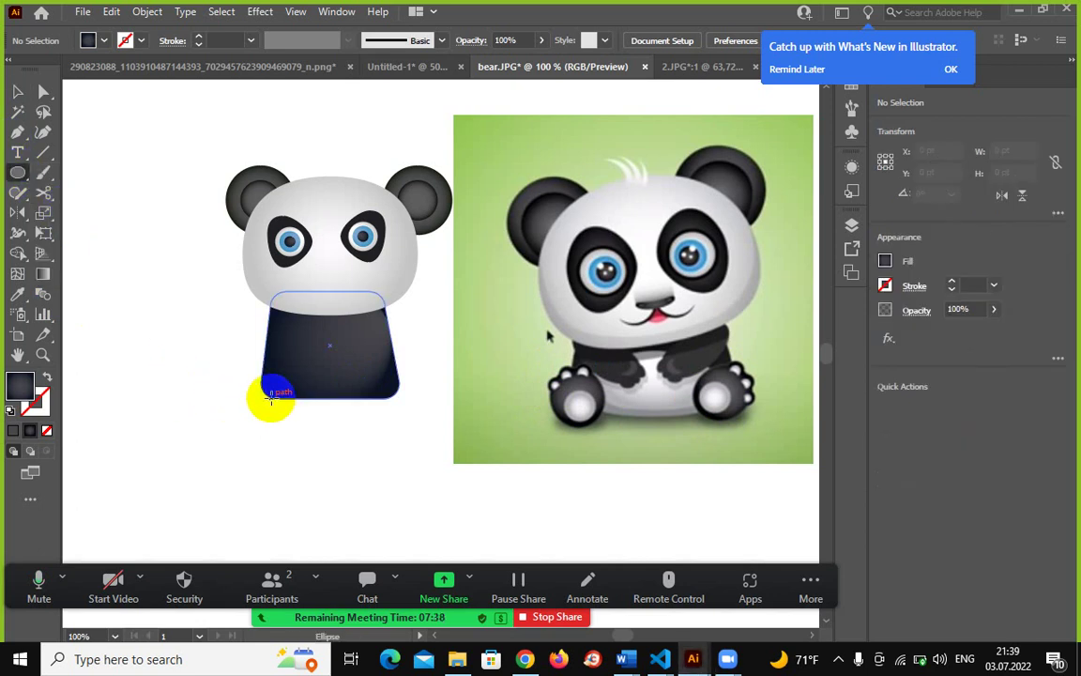
drag(271, 395, 235, 363)
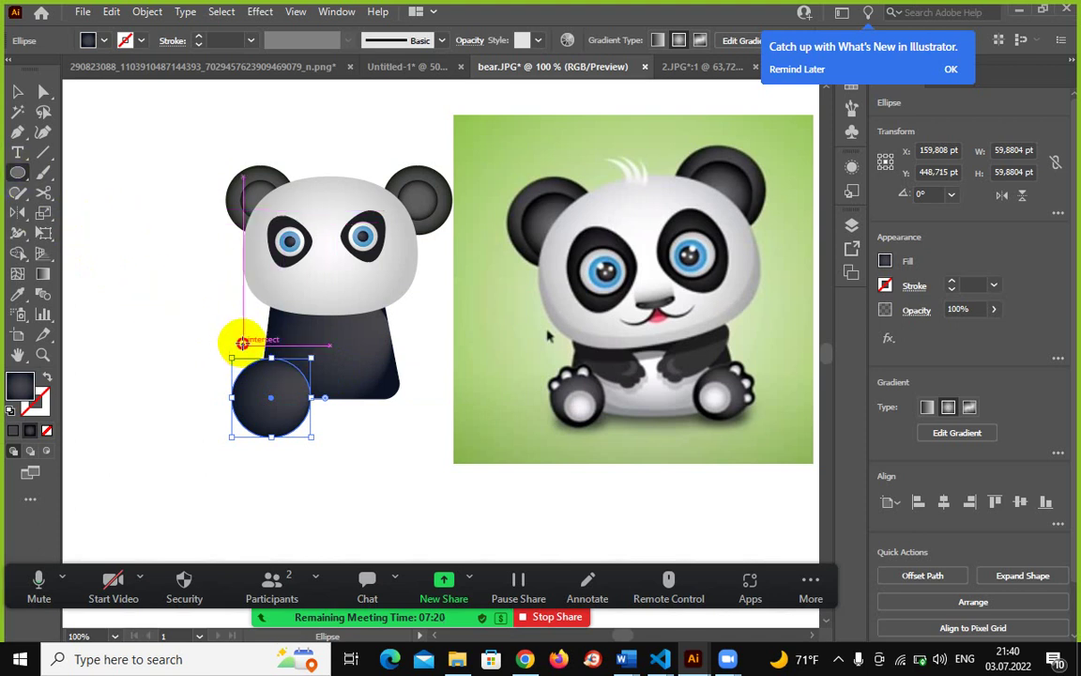
drag(246, 349, 269, 382)
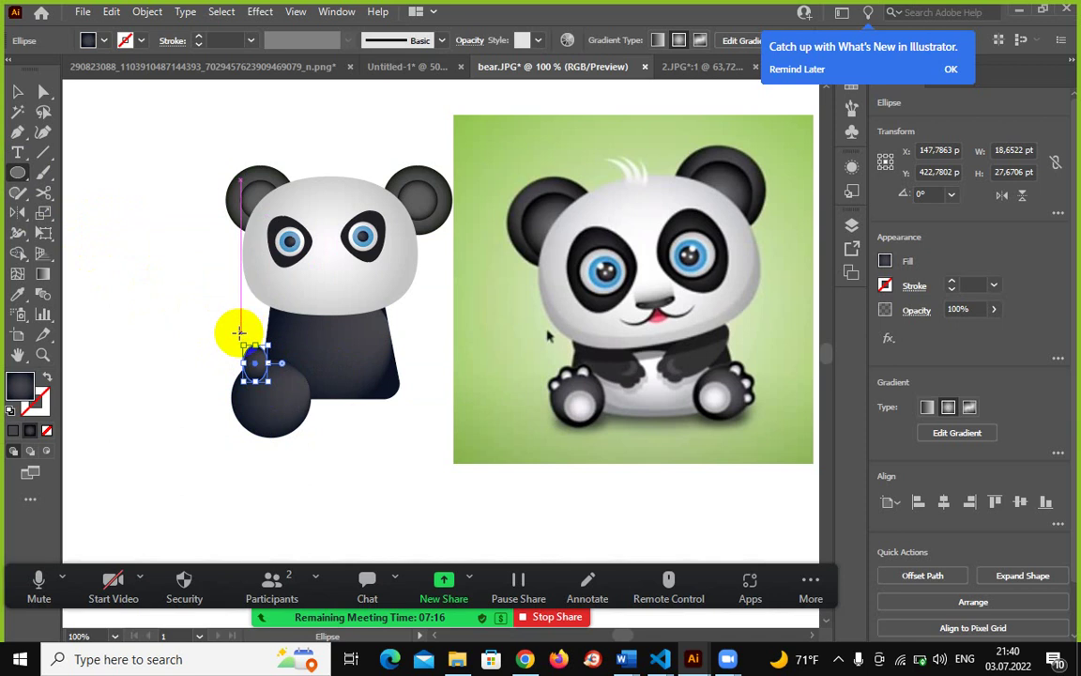
Give the small ellipse a 2 pt stroke and swap its fill and stroke colours.
key(ctrl+plus)
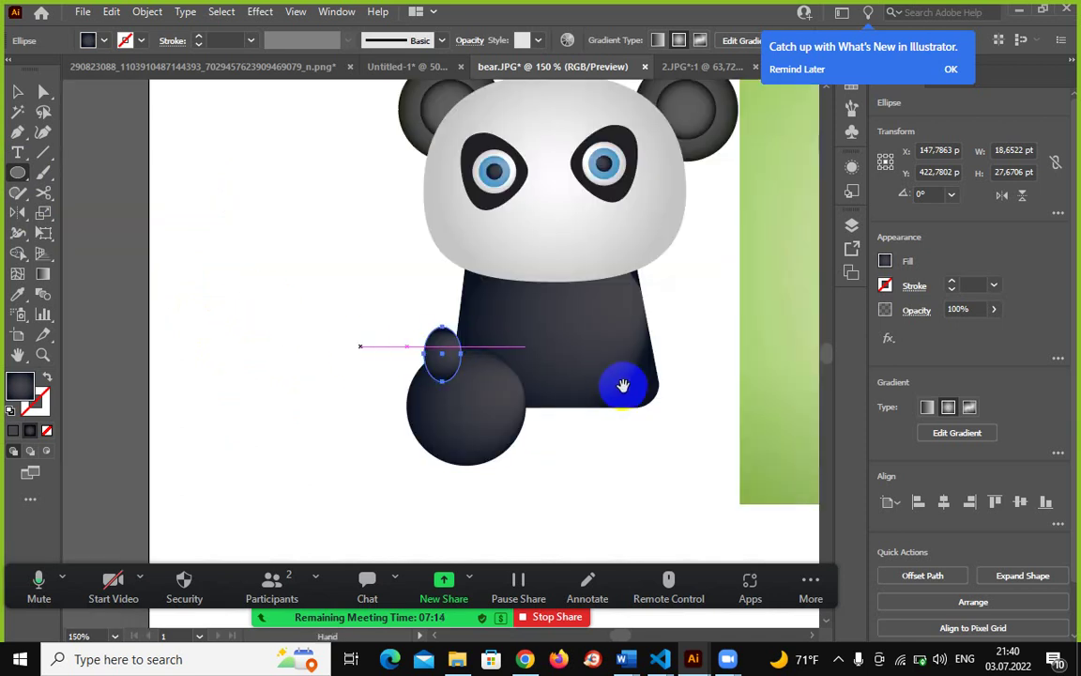
drag(622, 381, 461, 382)
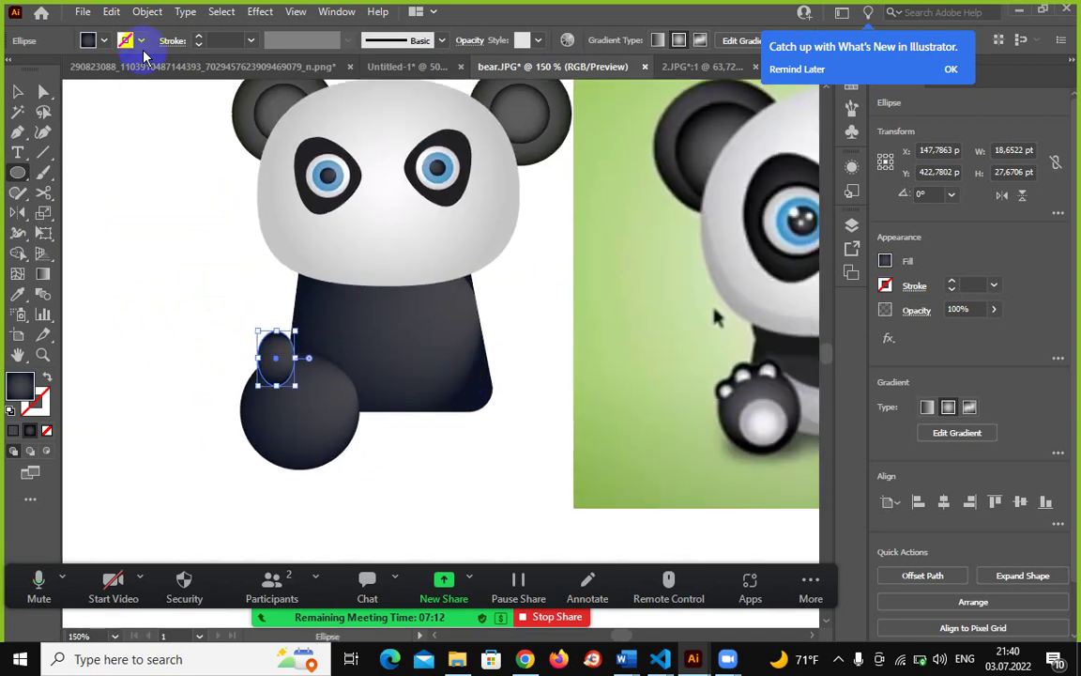
click(252, 41)
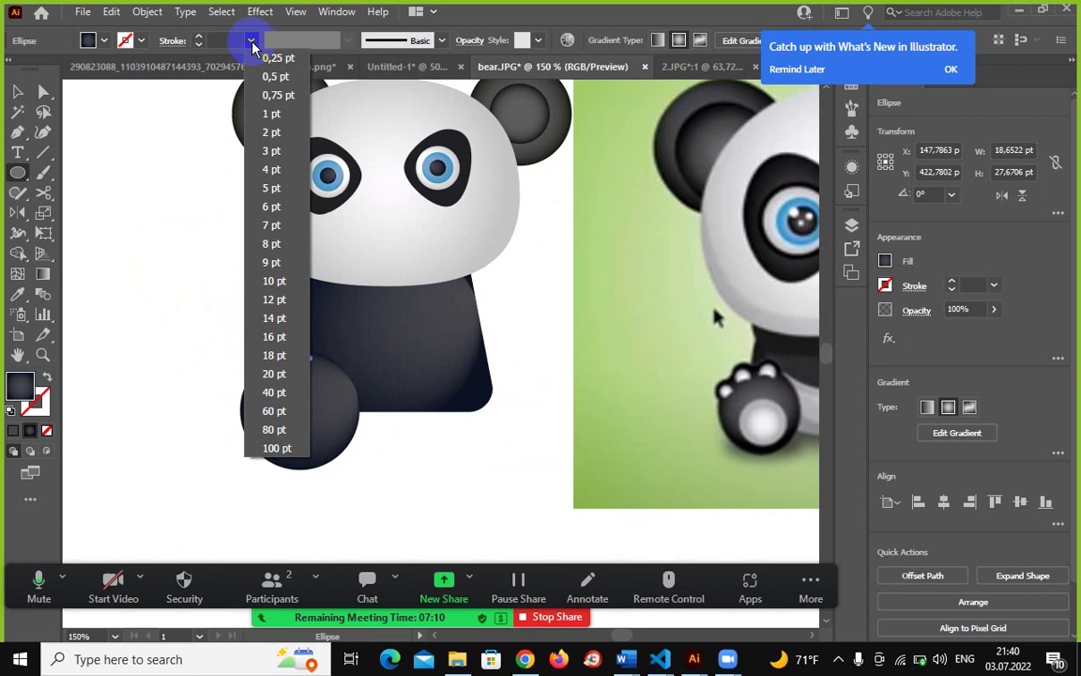
click(270, 133)
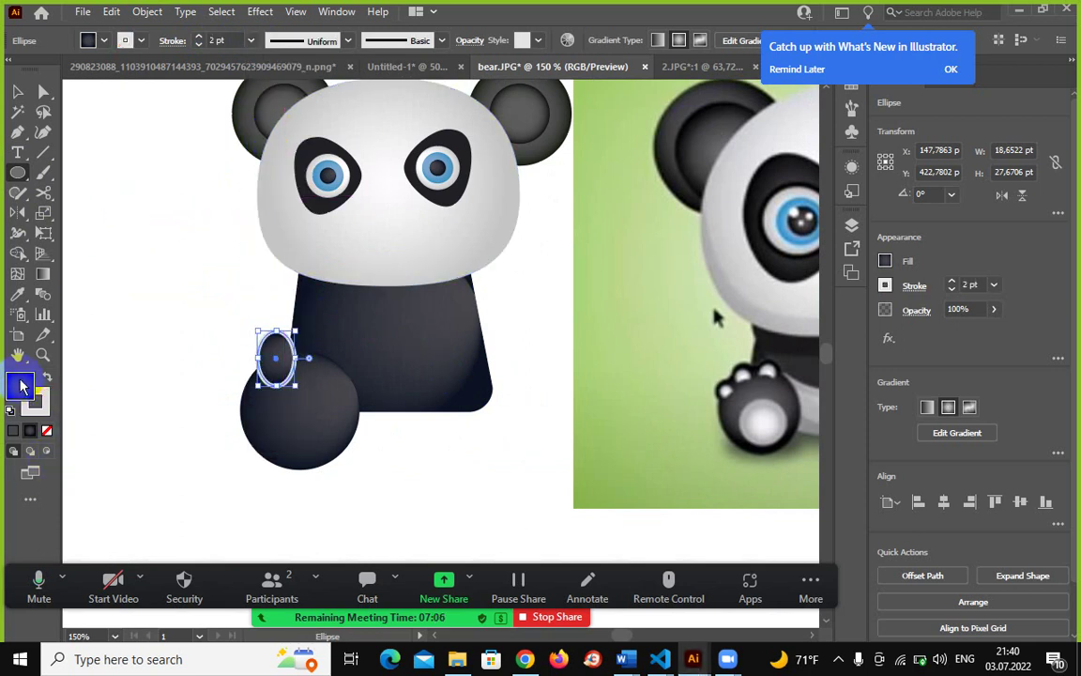
click(51, 377)
click(47, 376)
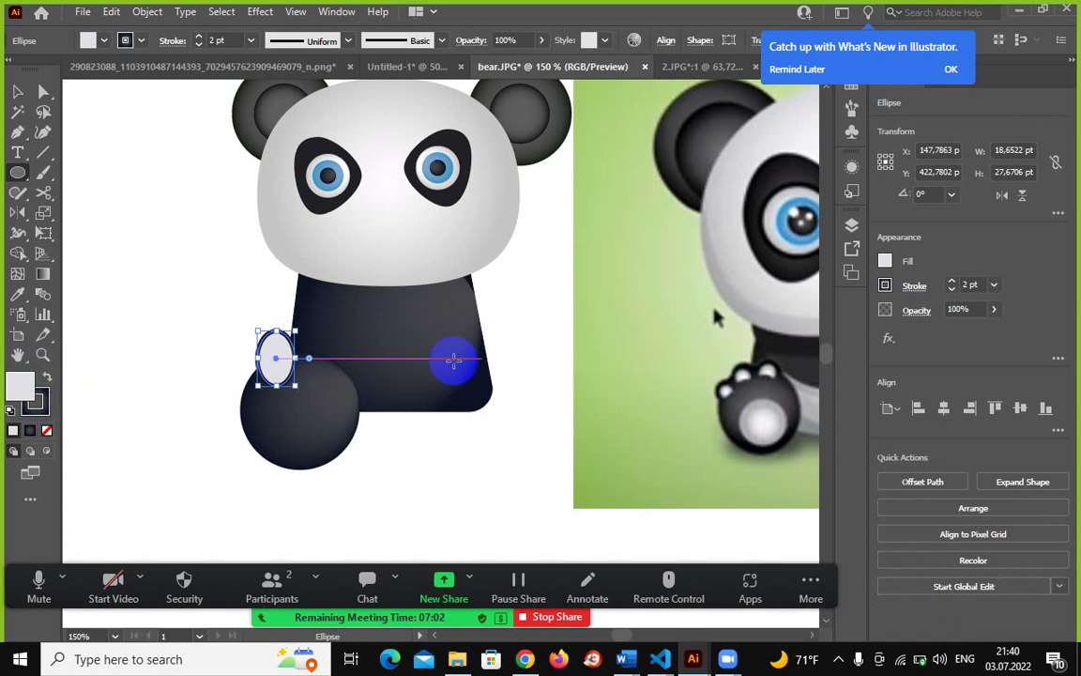
Lighten the toe oval's fill to a pale colour and duplicate it into three toes.
click(17, 91)
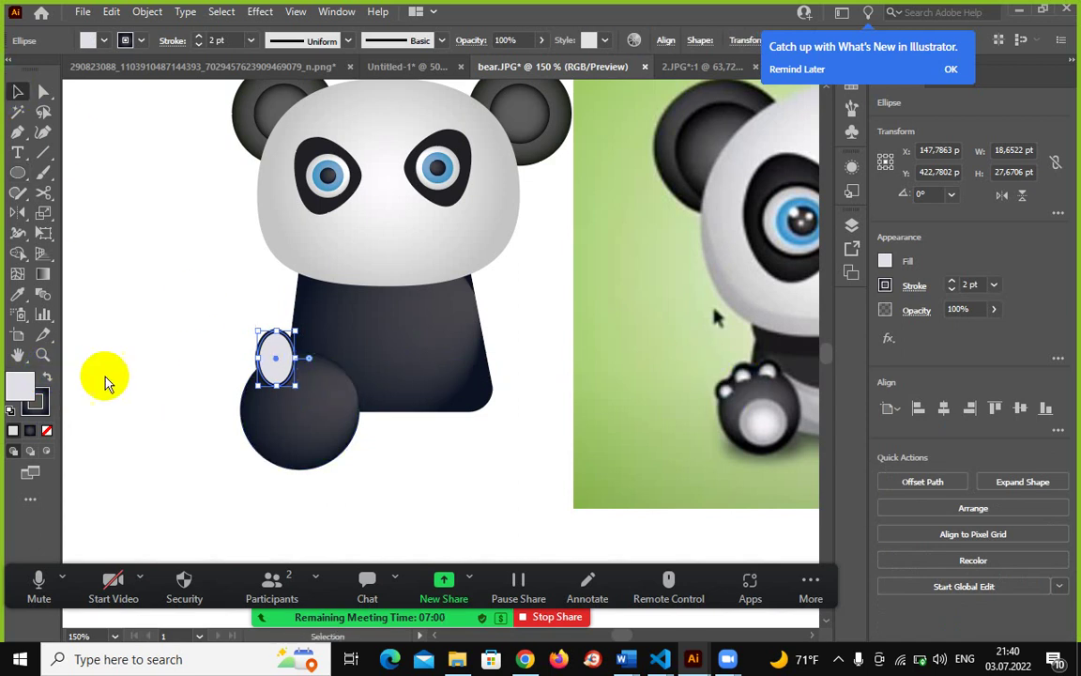
double_click(27, 387)
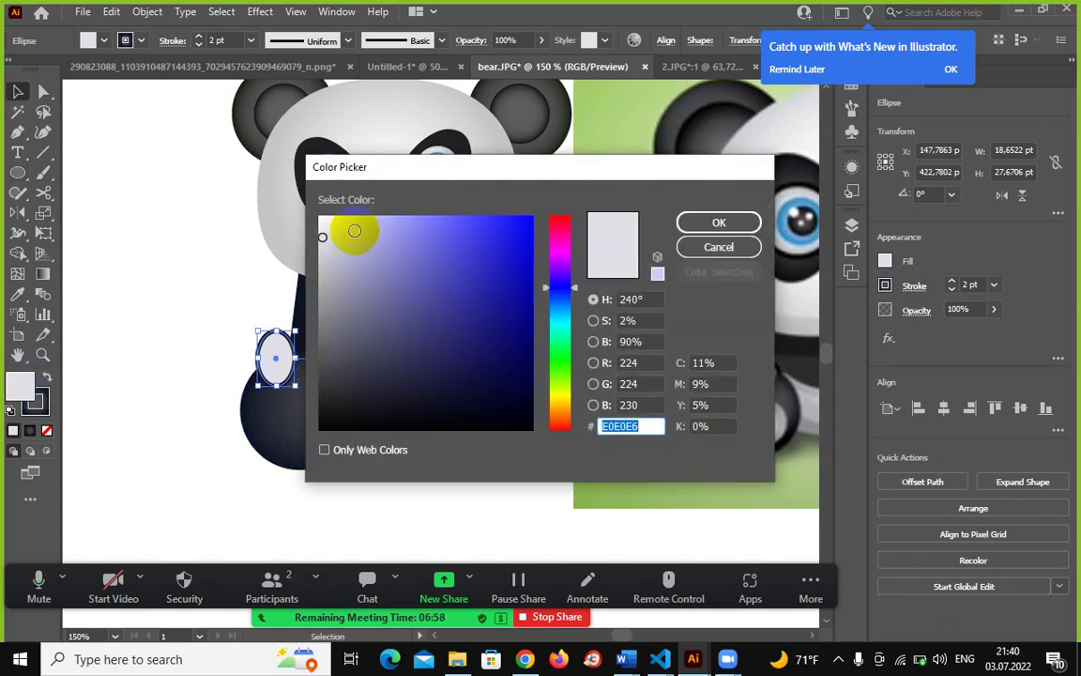
click(327, 224)
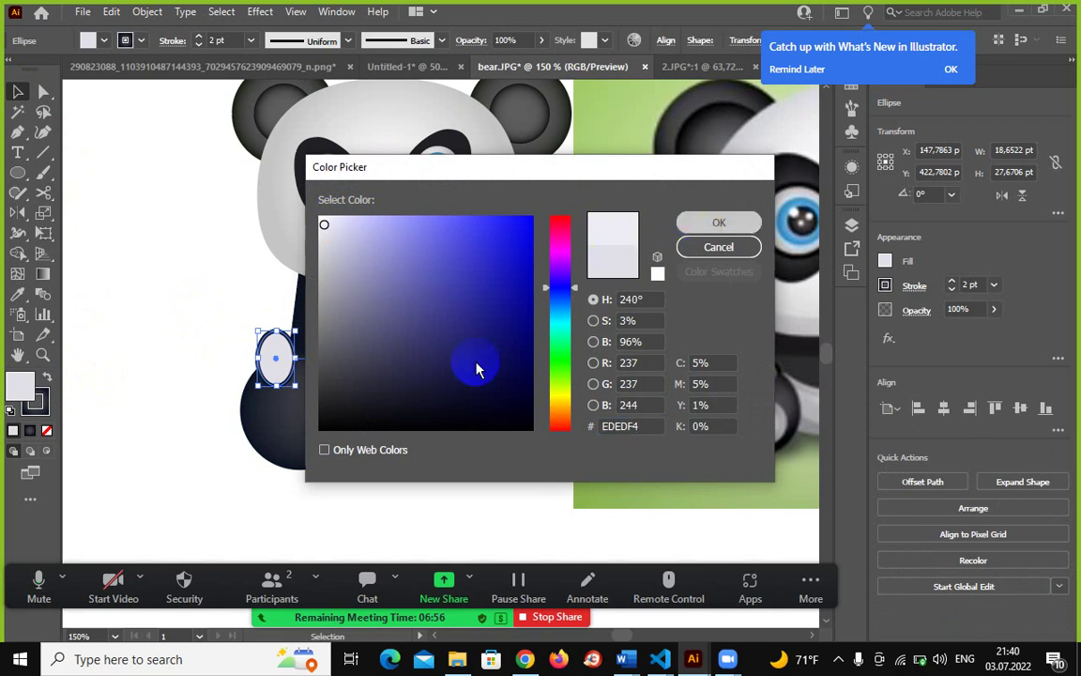
key(Return)
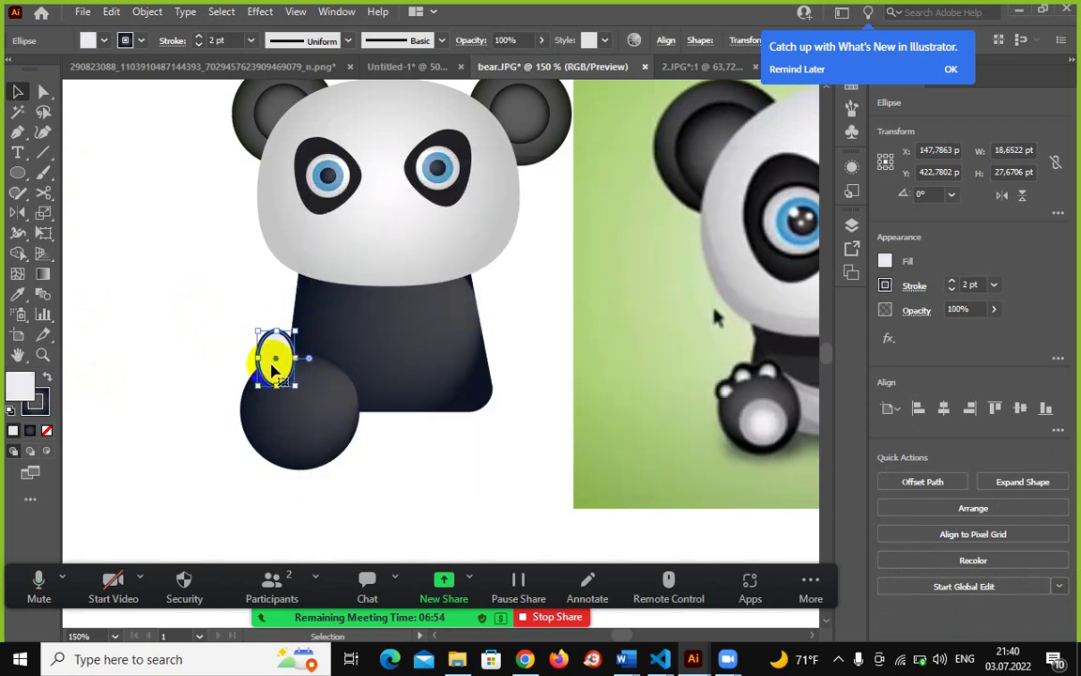
mouse_move(278, 349)
mouse_down()
mouse_move(268, 350)
mouse_move(298, 346)
mouse_up()
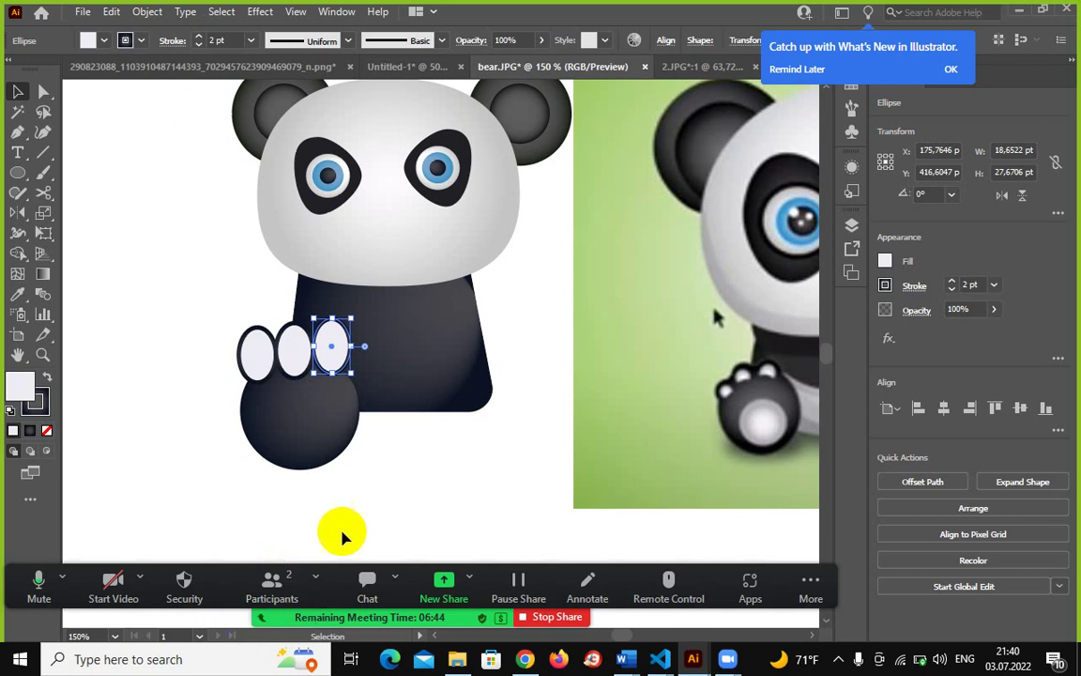
key(ctrl+d)
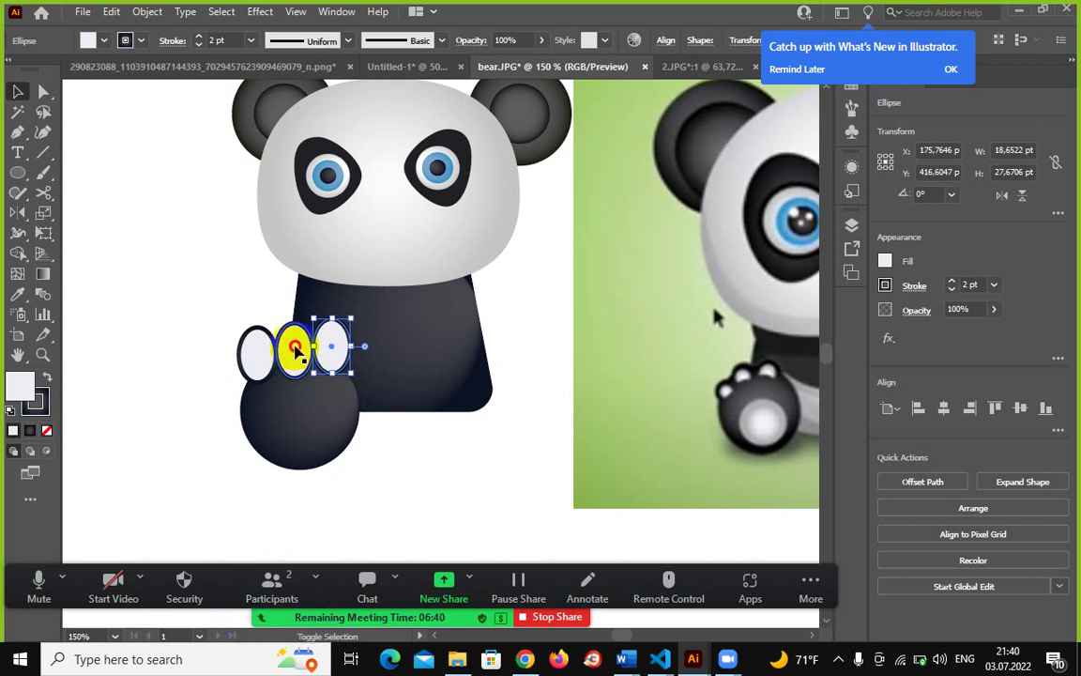
Group the three toe ovals and shrink the group to about two-thirds size.
shift+click(294, 349)
shift+click(256, 354)
right_click(260, 355)
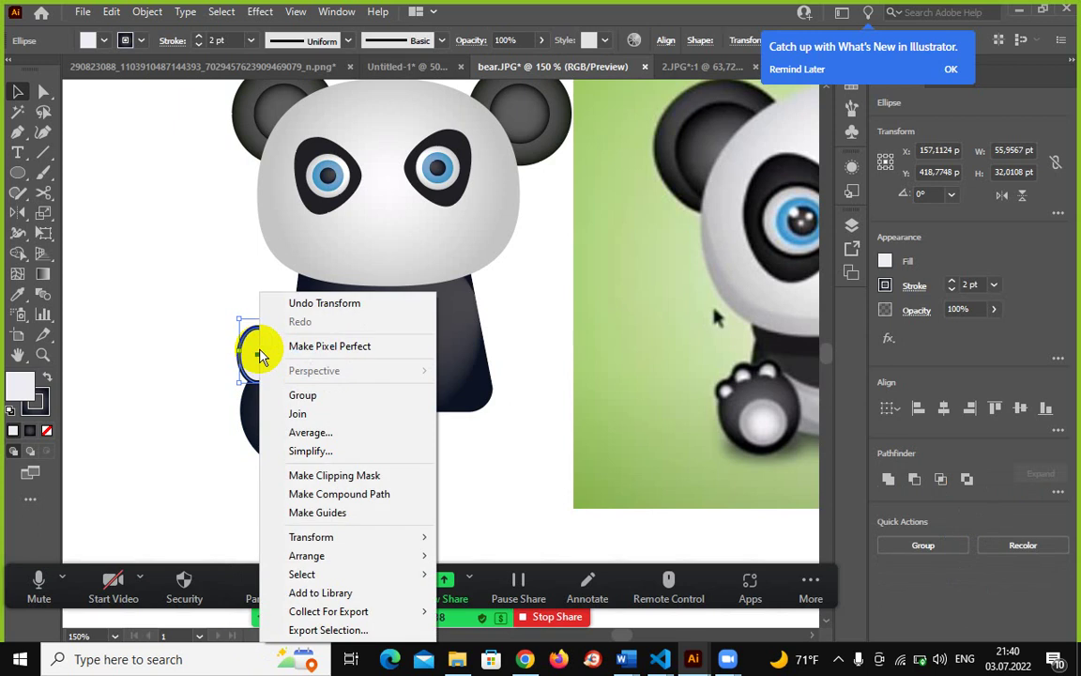
click(302, 395)
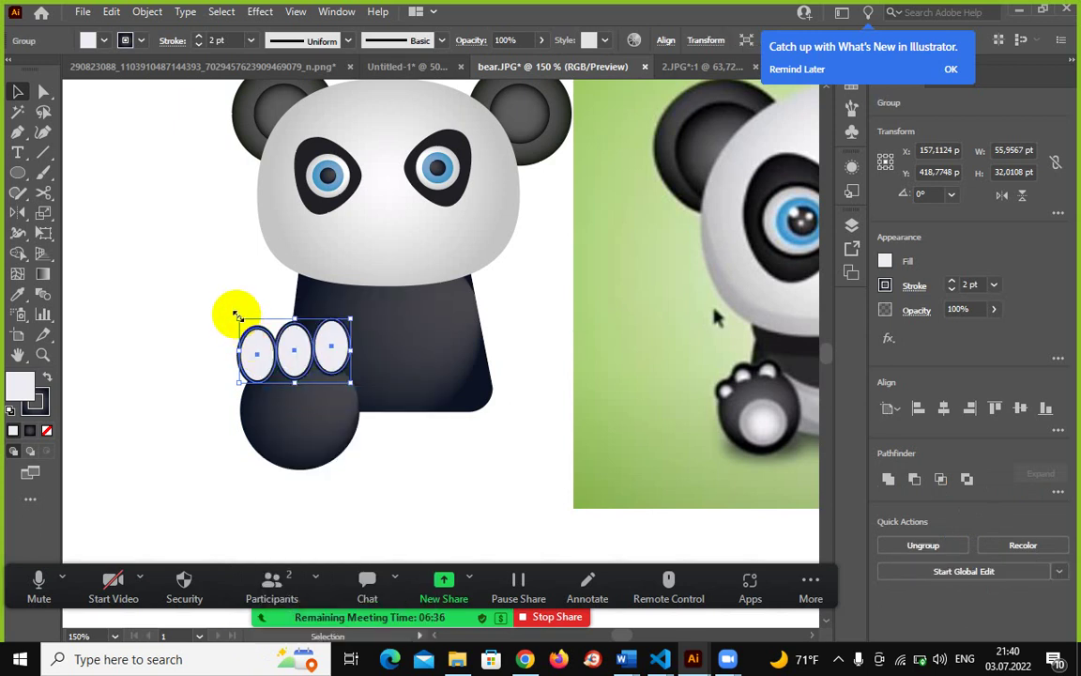
drag(237, 316, 257, 330)
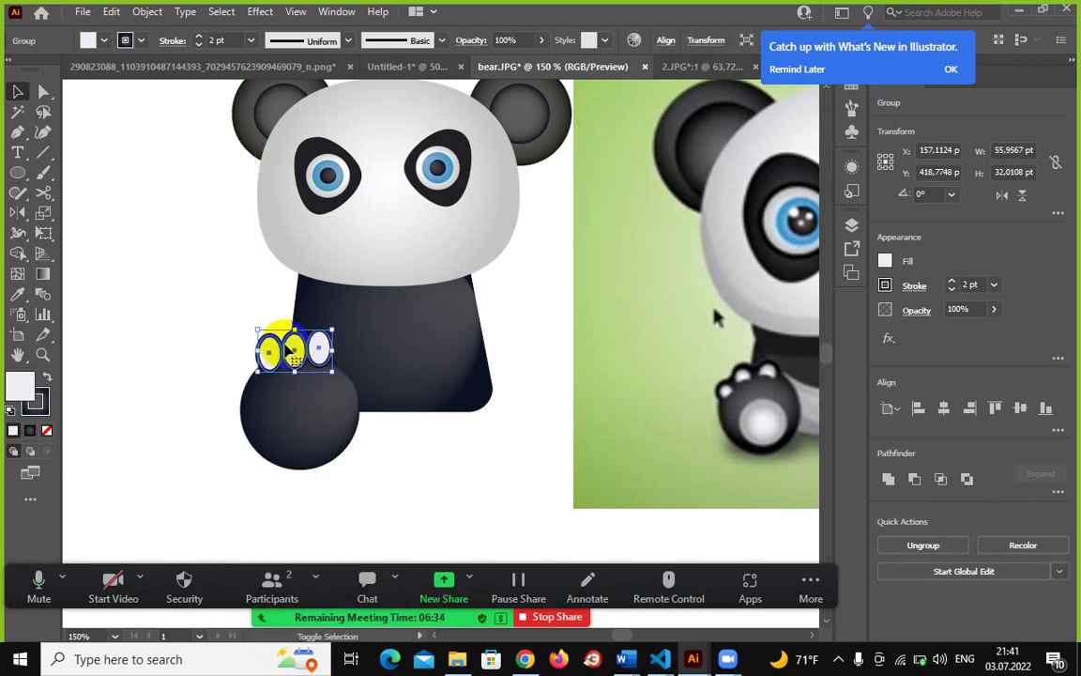
click(303, 409)
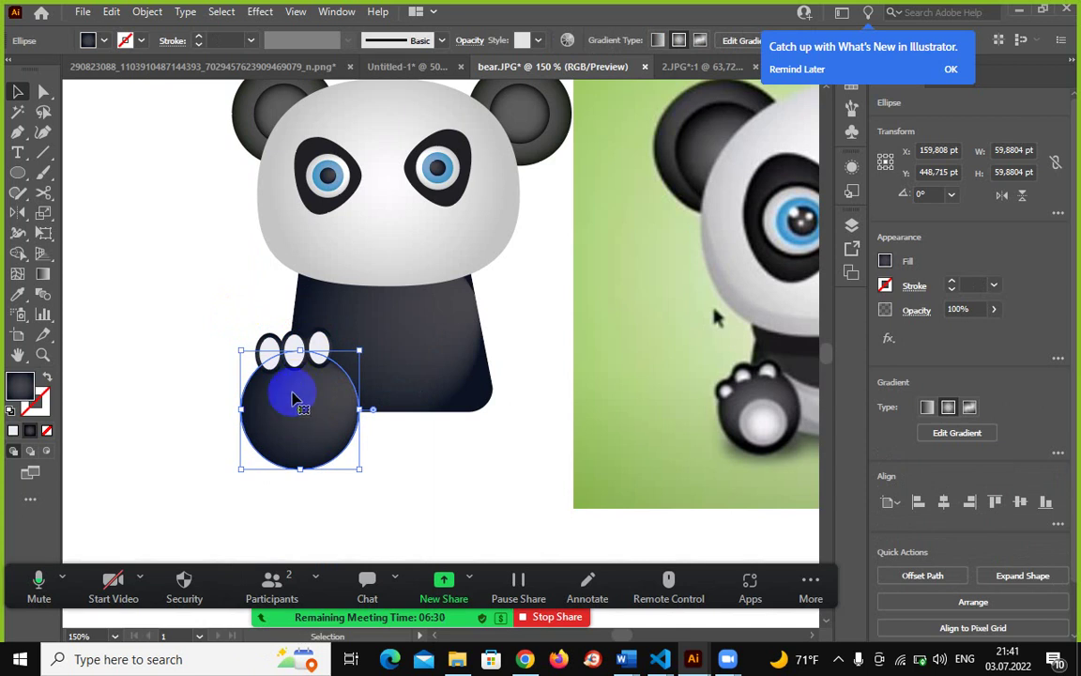
Bring the paw circle to the front, then fit the whole artboard in the window.
right_click(294, 394)
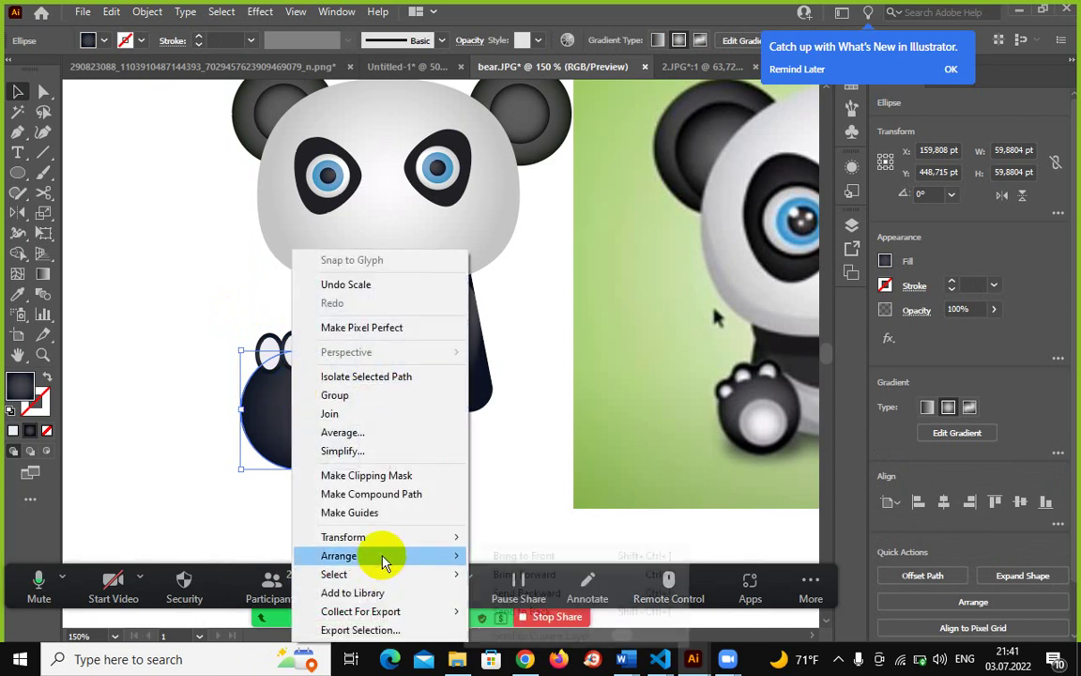
click(481, 556)
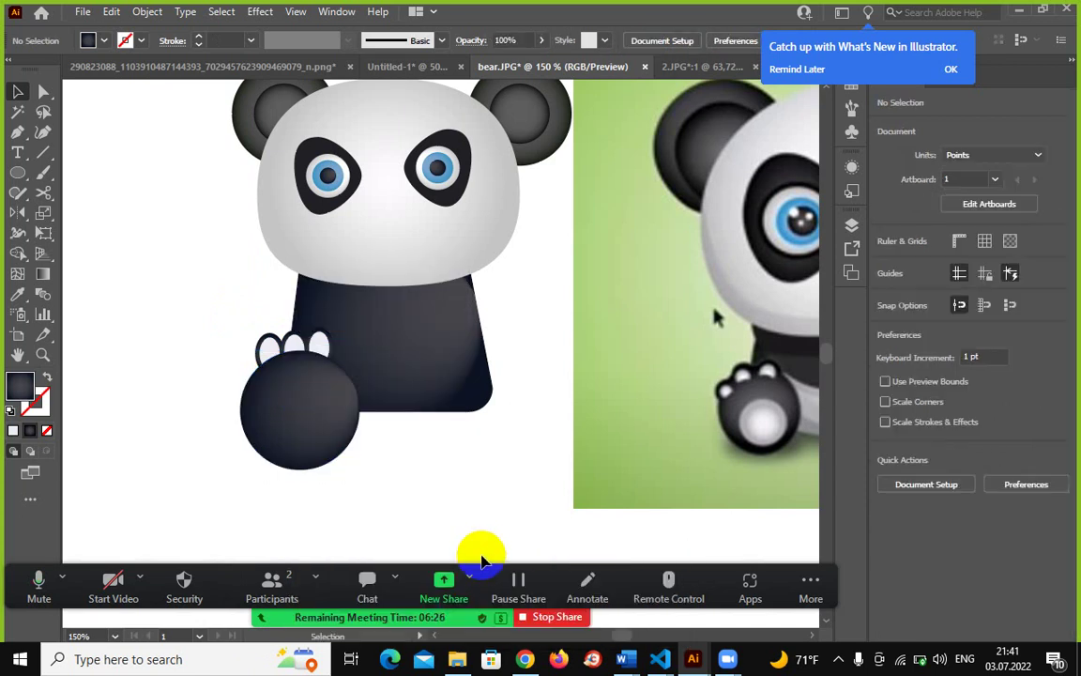
drag(487, 515, 322, 479)
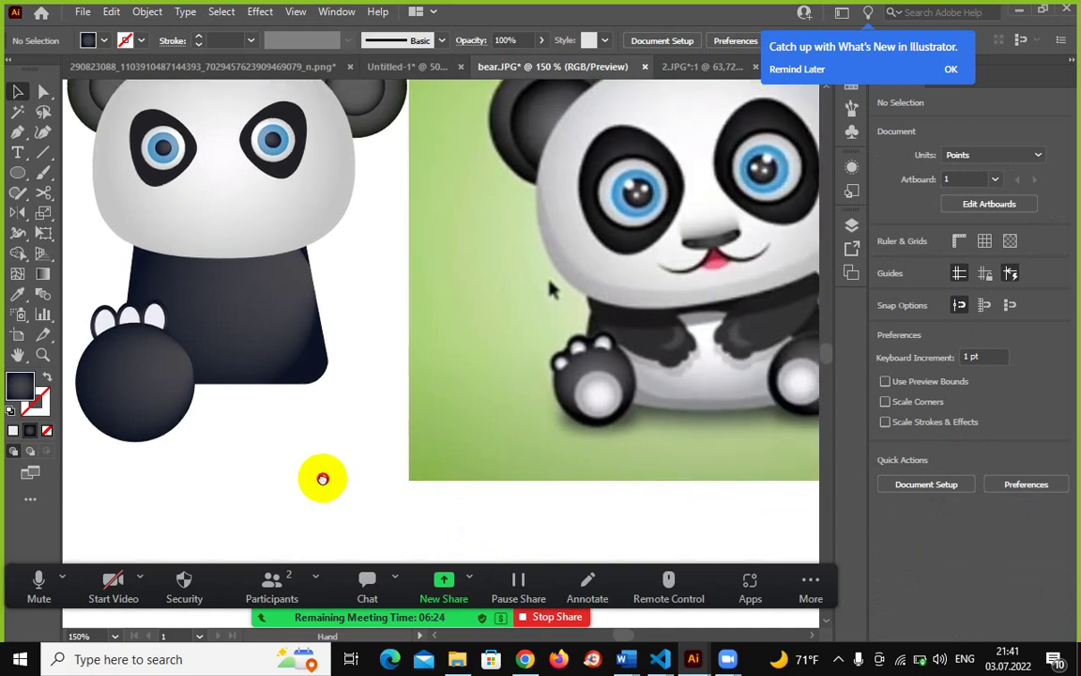
key(ctrl+0)
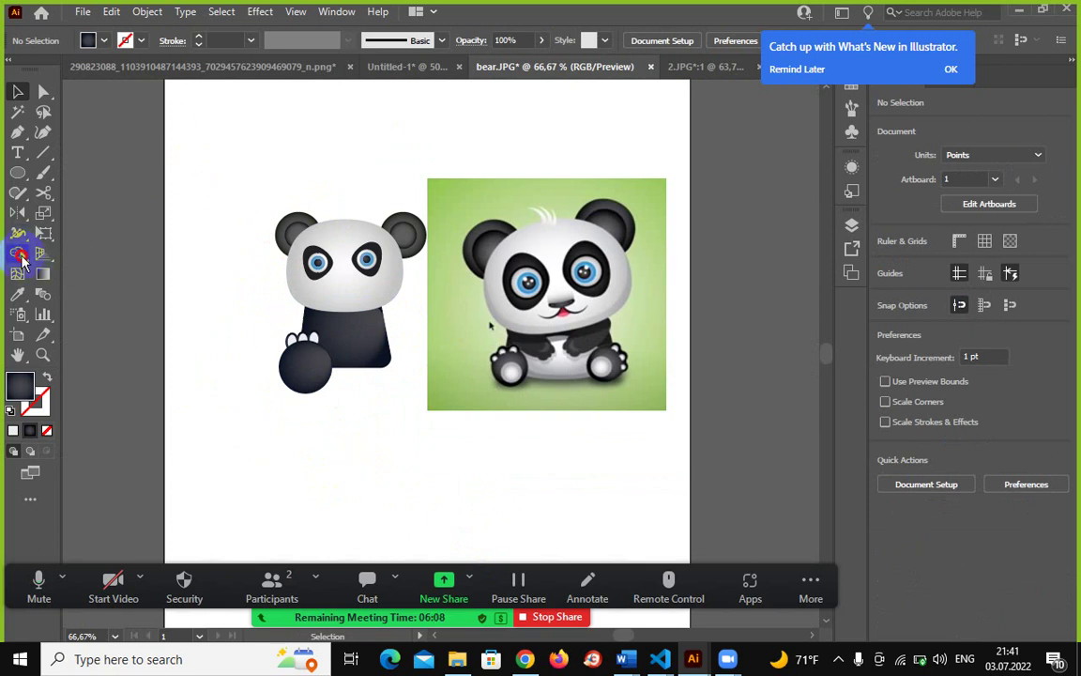
Select both overlapping circles and preview their Pathfinder Intersect leaf shape, then undo it.
drag(22, 261, 133, 265)
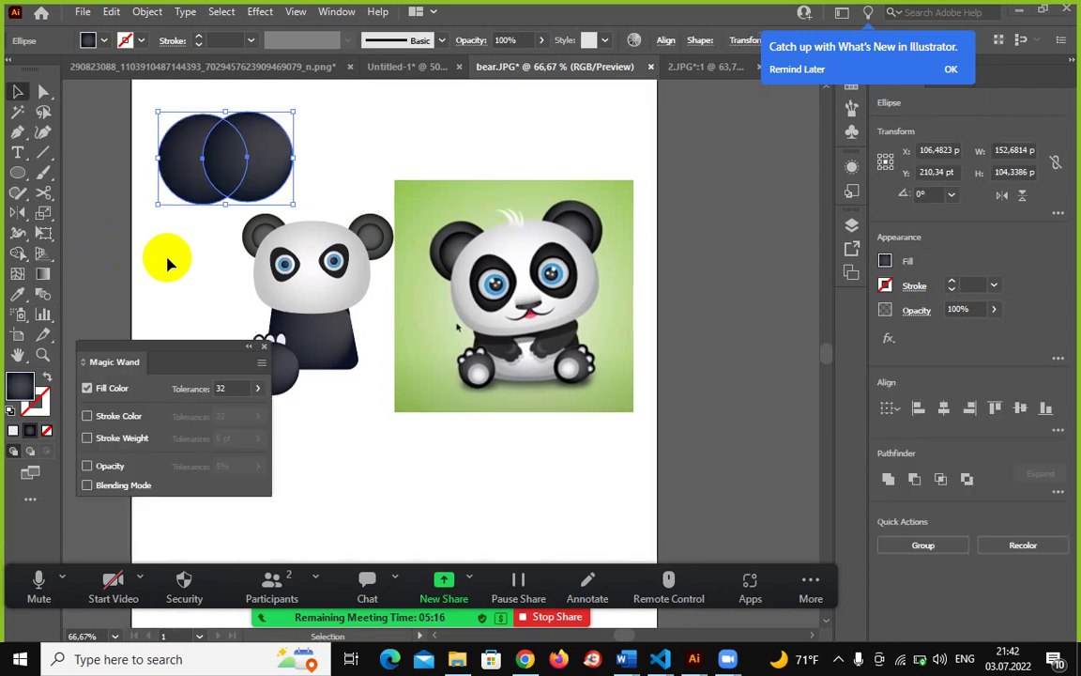
click(164, 181)
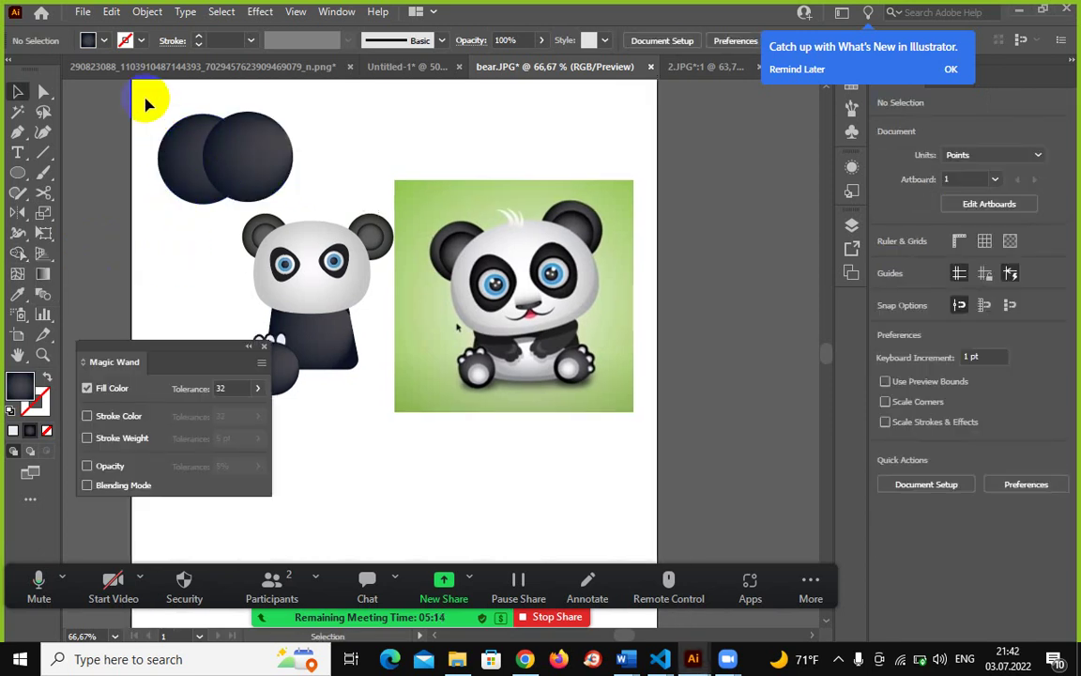
mouse_move(141, 98)
mouse_down()
mouse_move(286, 169)
mouse_move(221, 151)
mouse_up()
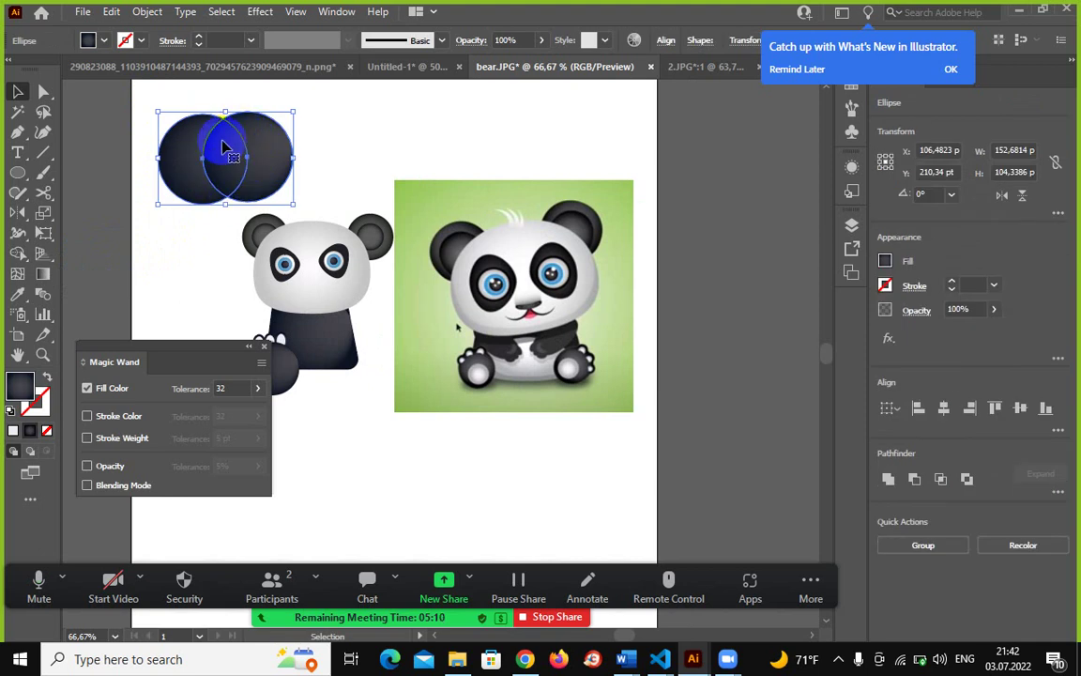
click(336, 13)
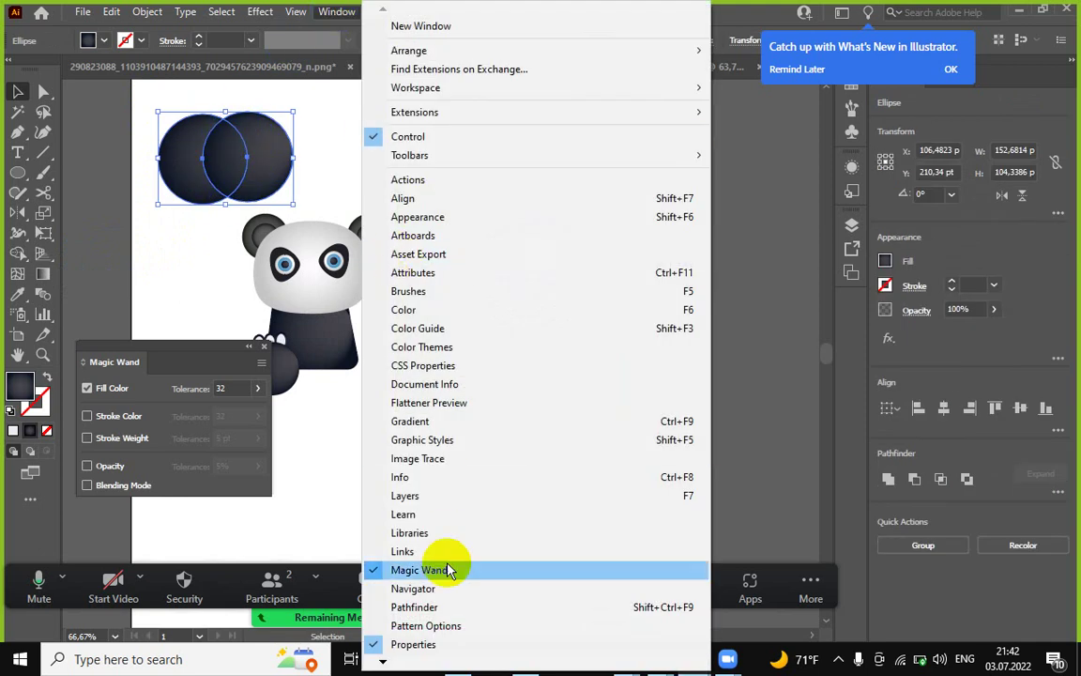
click(436, 605)
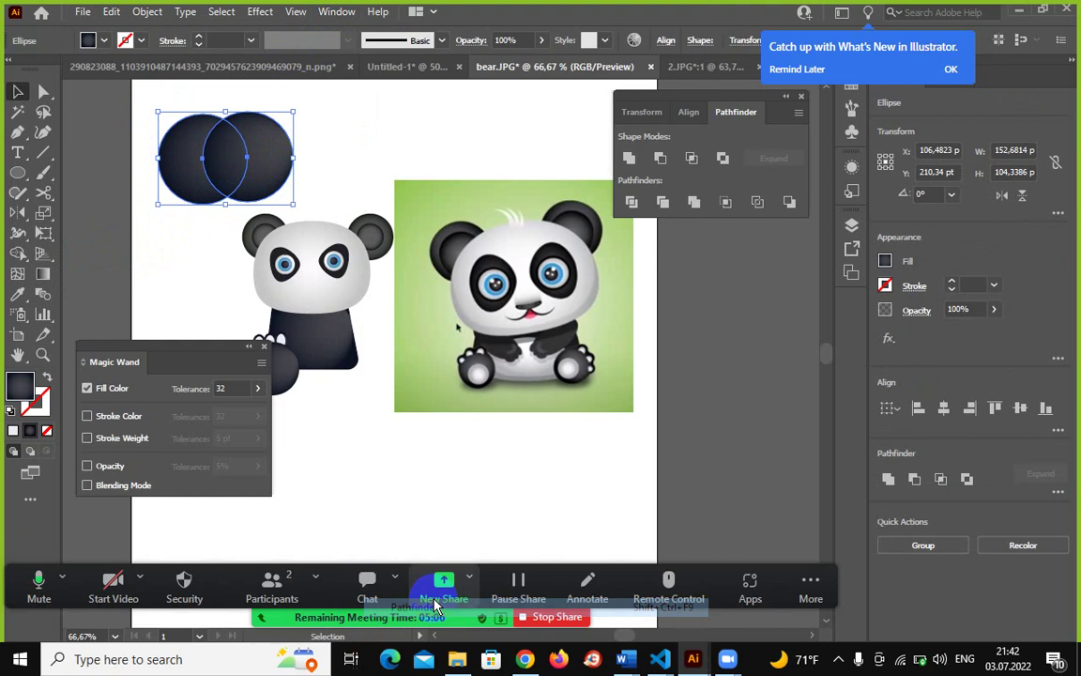
click(691, 159)
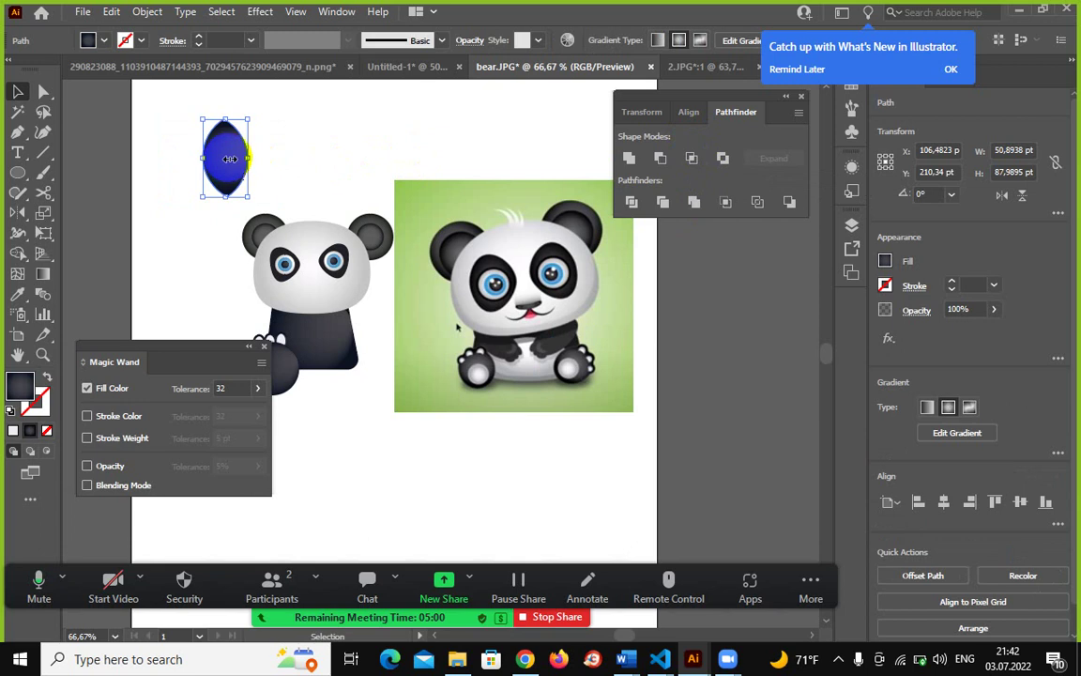
key(ctrl+z)
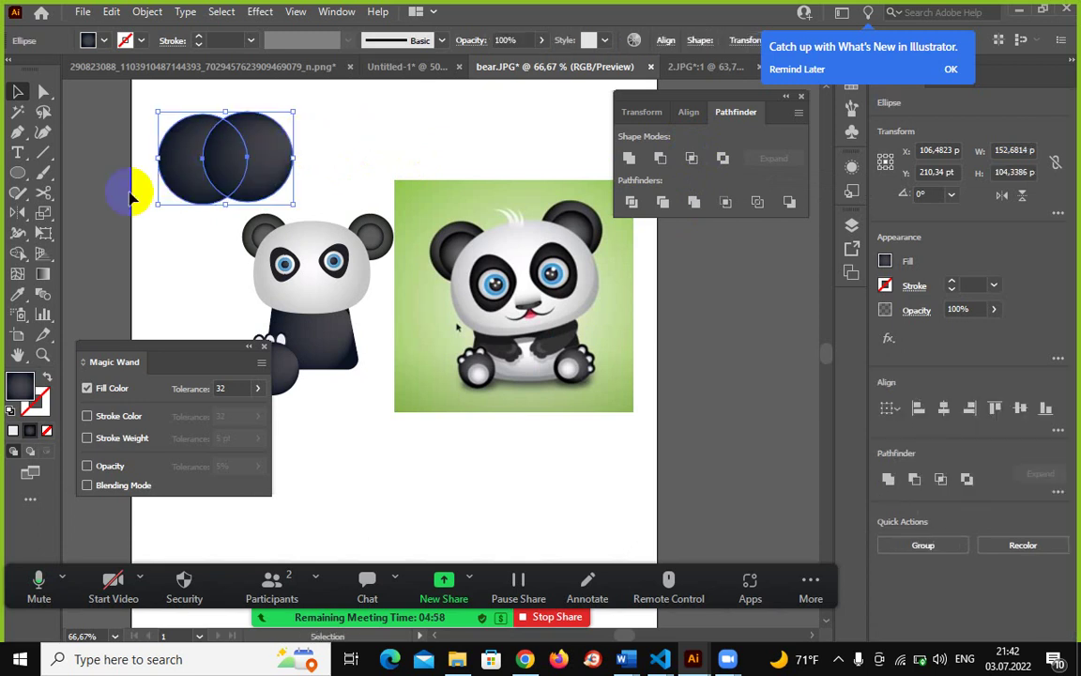
Use the Shape Builder to delete both outer crescents, leaving only the lens-shaped leaf.
click(18, 255)
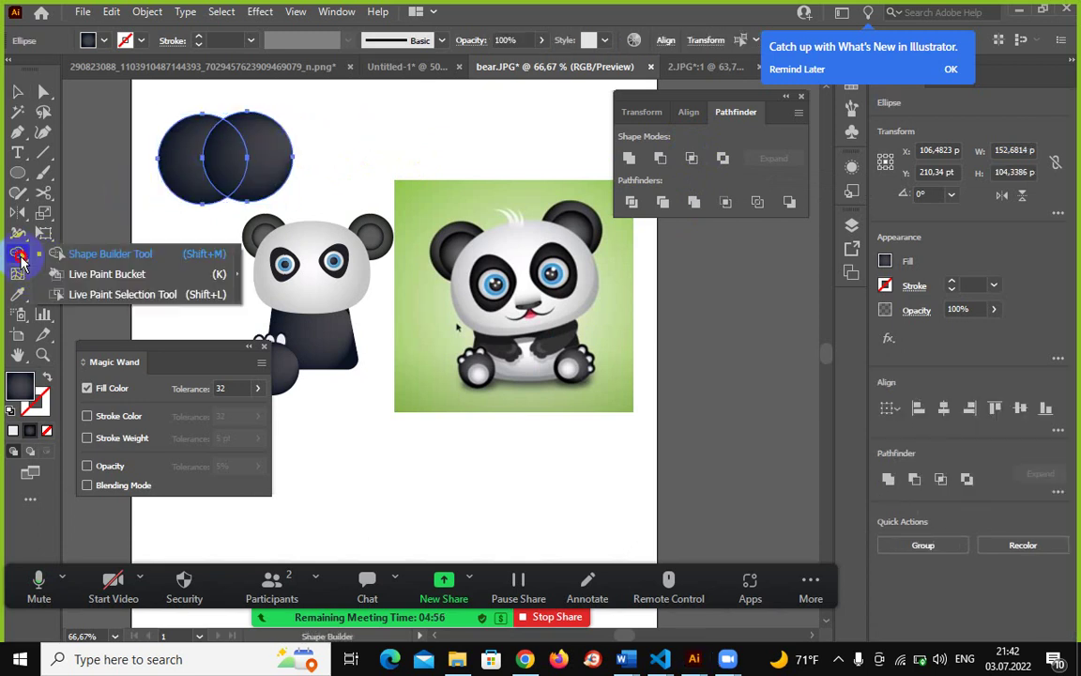
click(72, 251)
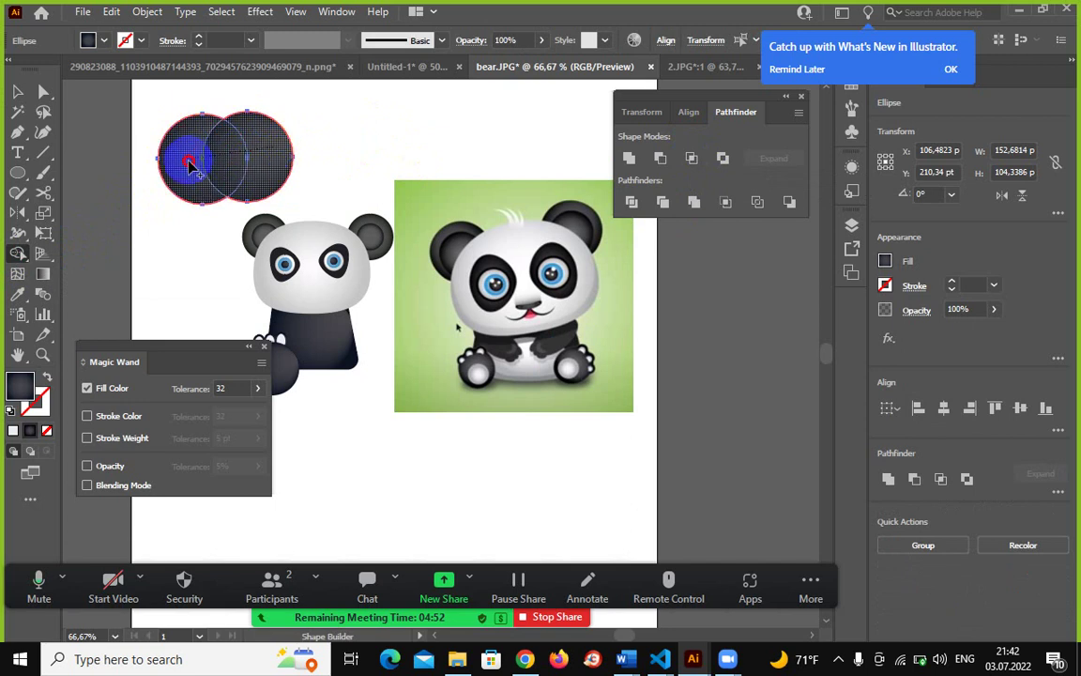
drag(272, 153, 181, 158)
key(ctrl+z)
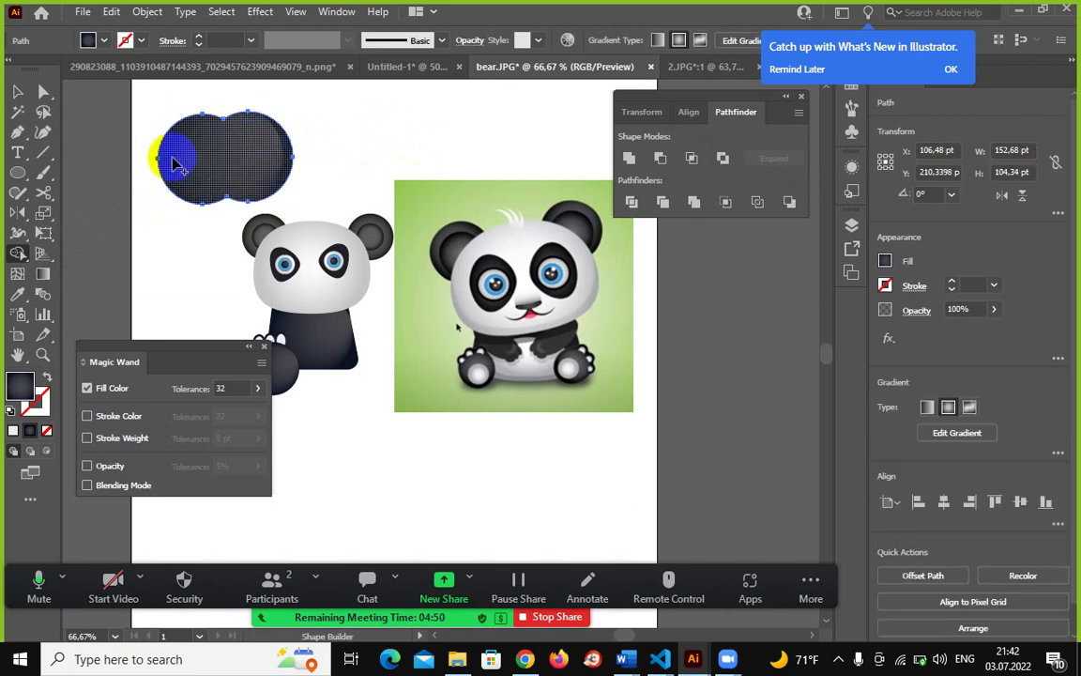
mouse_move(221, 152)
mouse_down()
mouse_move(173, 159)
mouse_move(145, 131)
mouse_up()
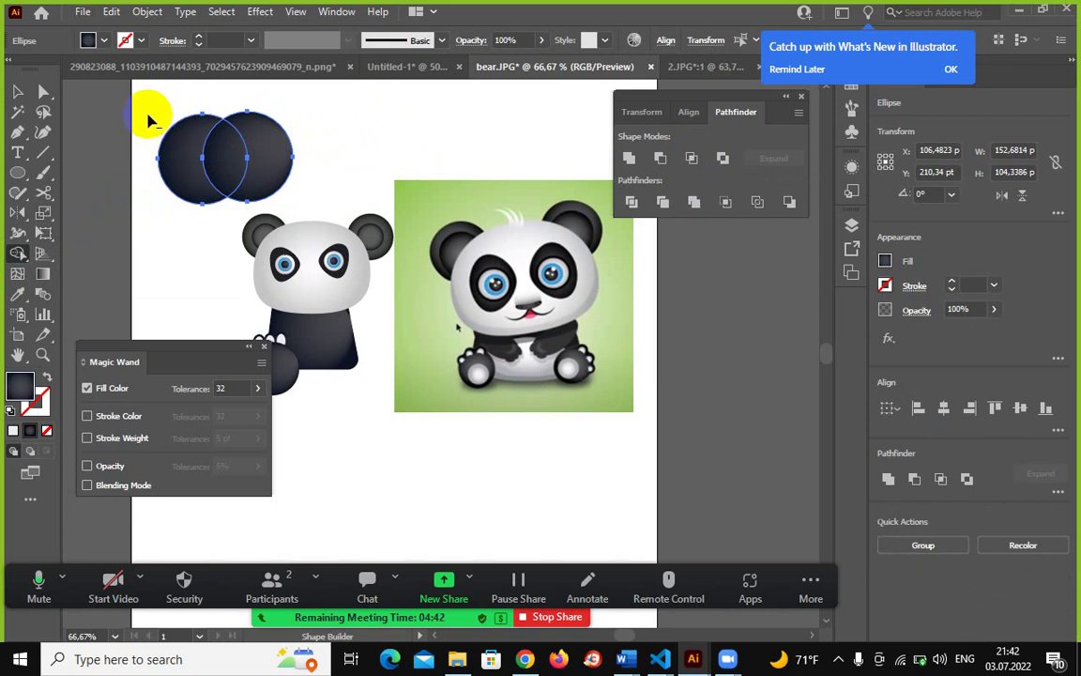
drag(148, 120, 179, 117)
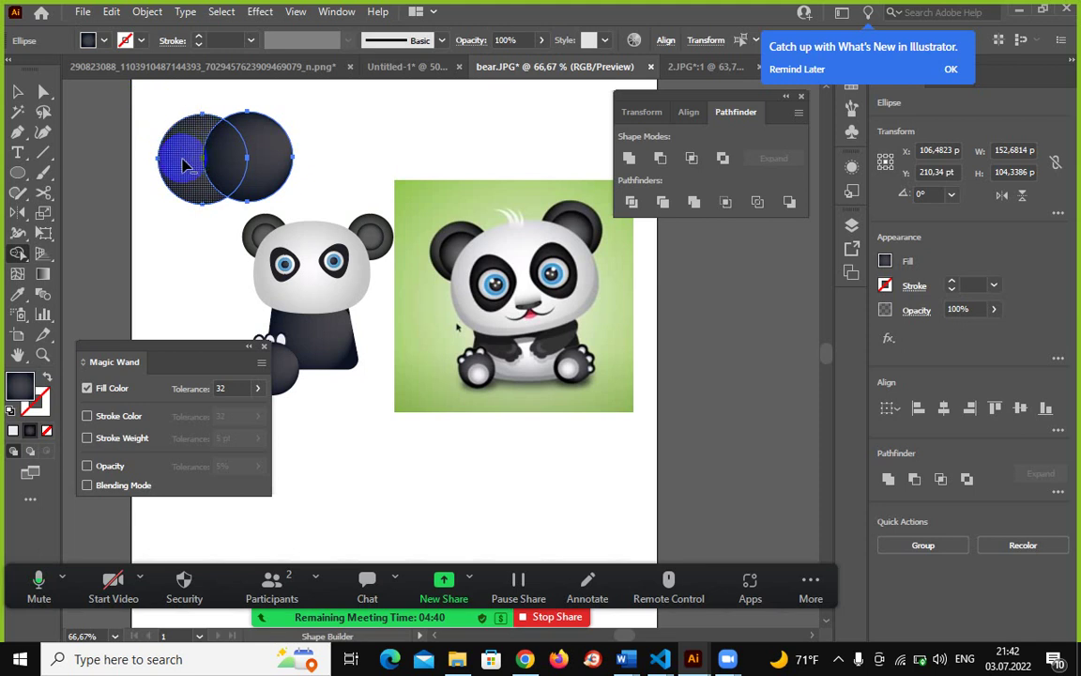
alt+click(185, 165)
alt+click(266, 153)
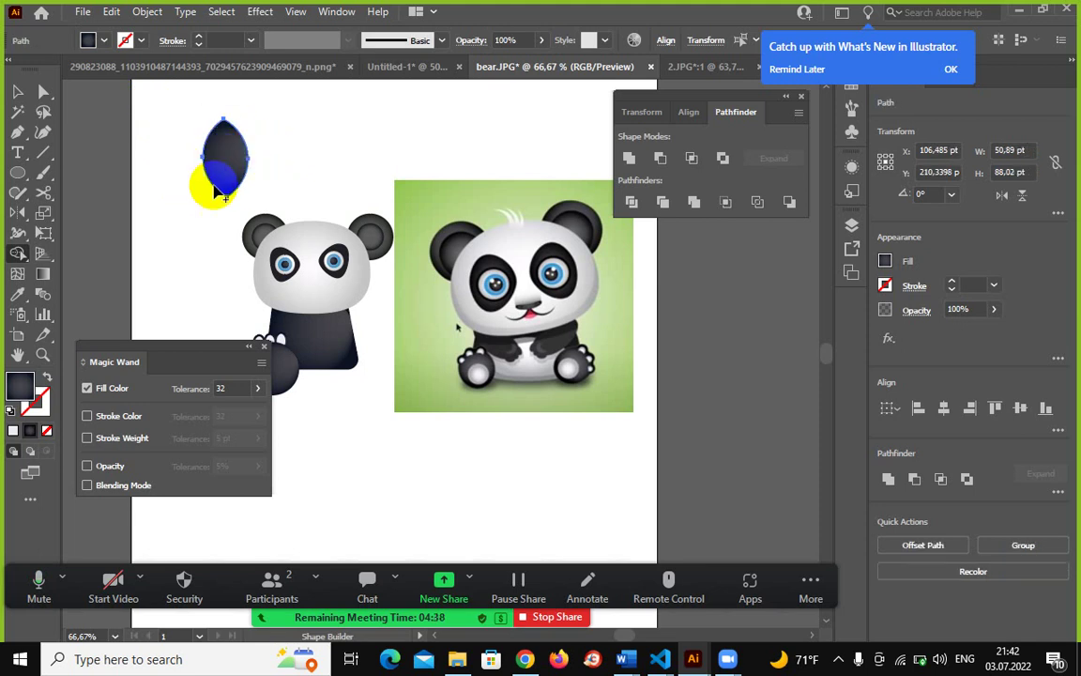
click(264, 348)
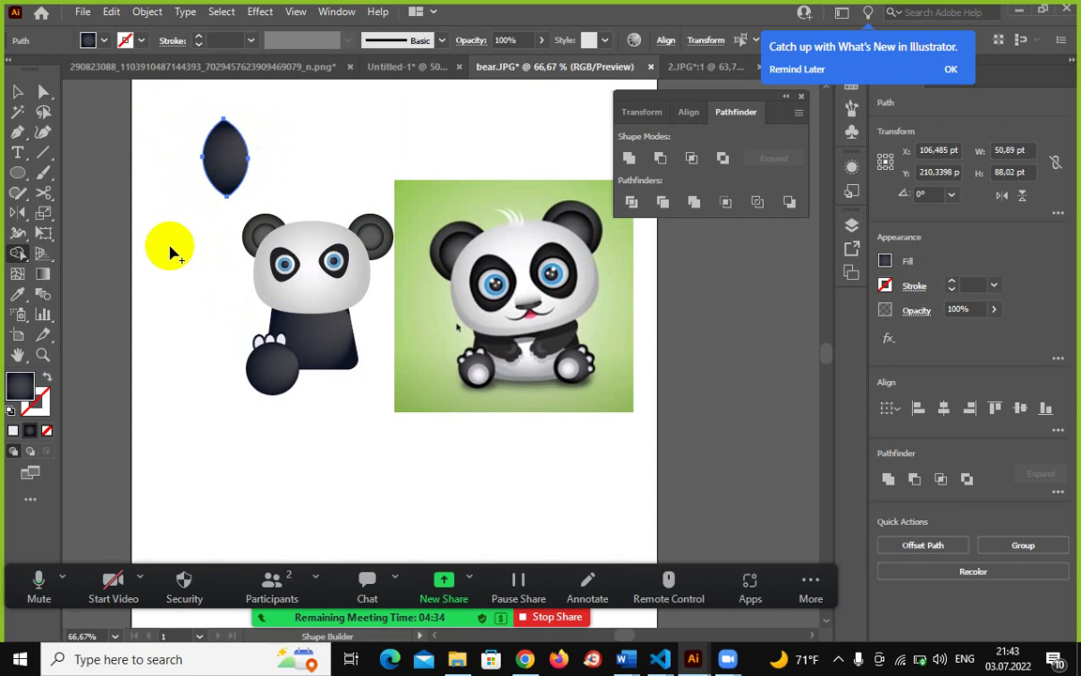